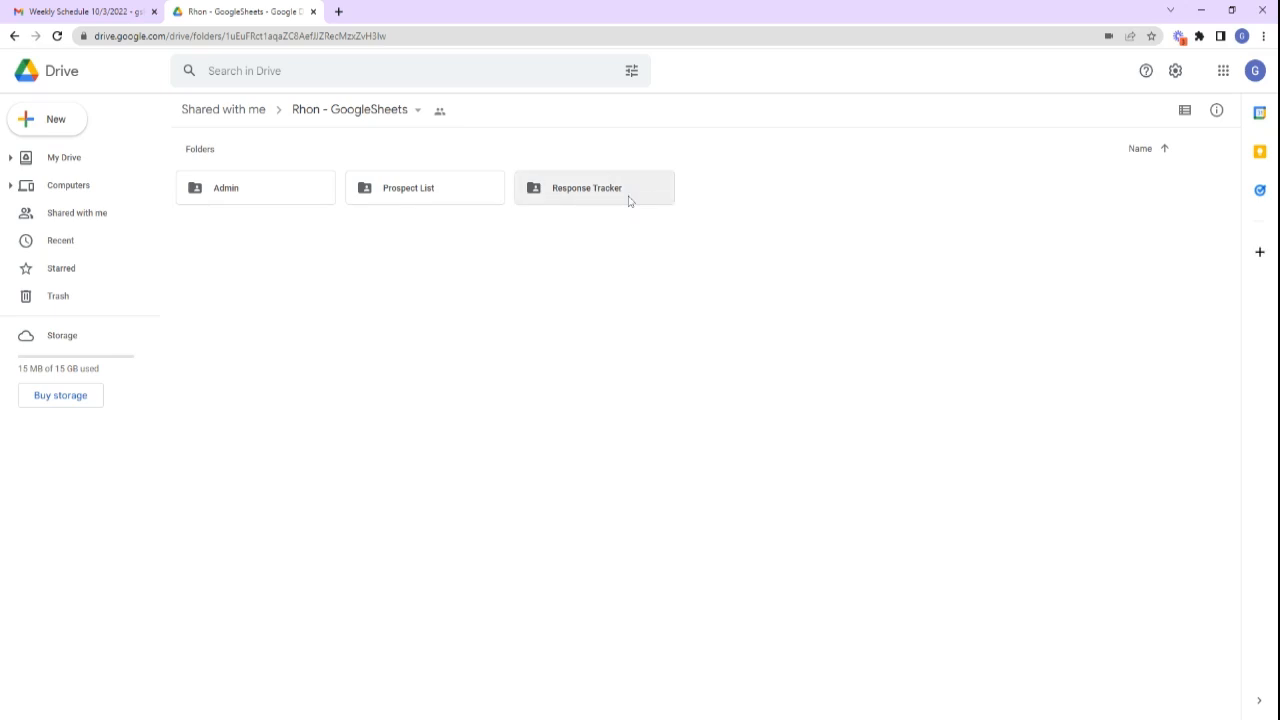
Open the Prospect List Template and Response Tracker Template spreadsheets from the Admin folder.
double_click(240, 199)
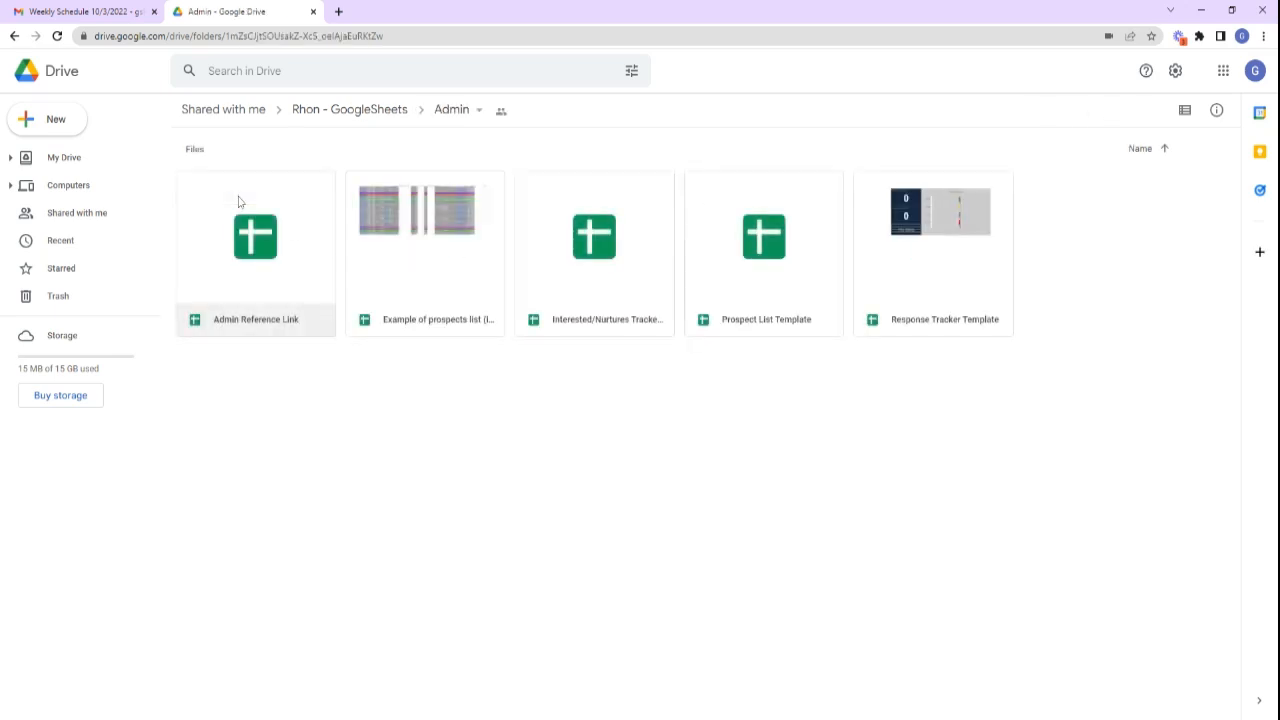
double_click(772, 289)
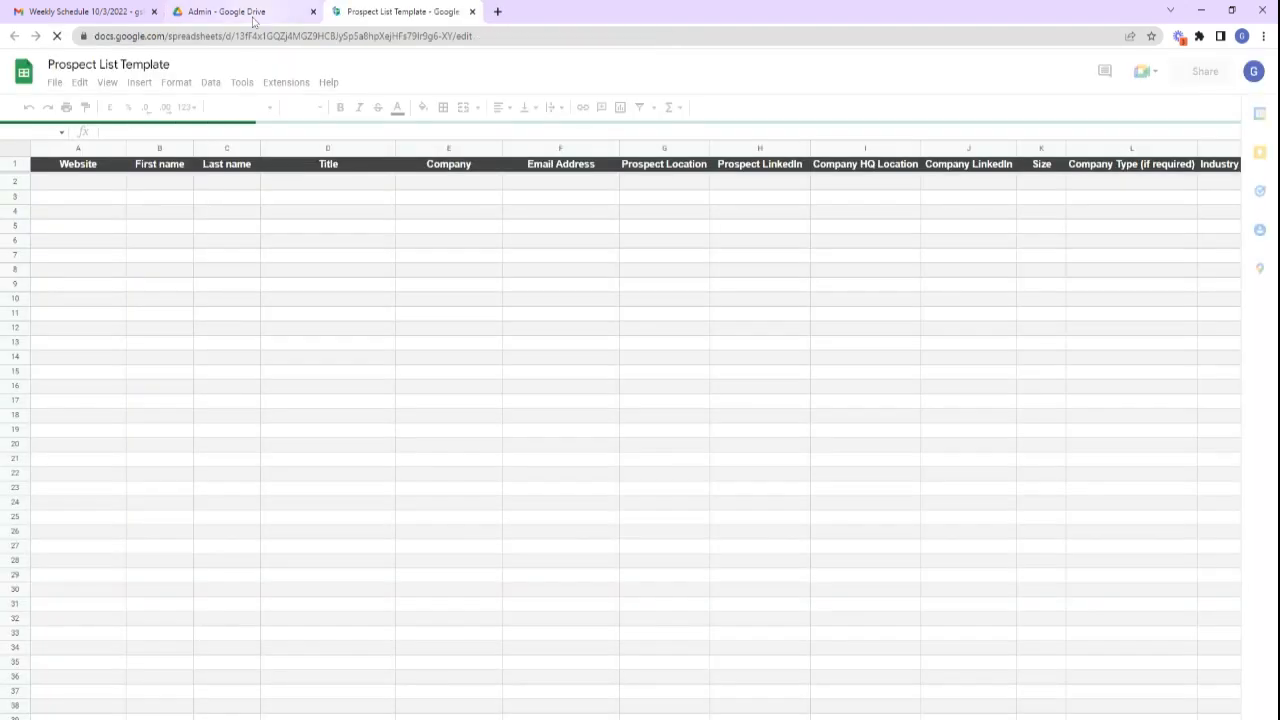
left_click(245, 12)
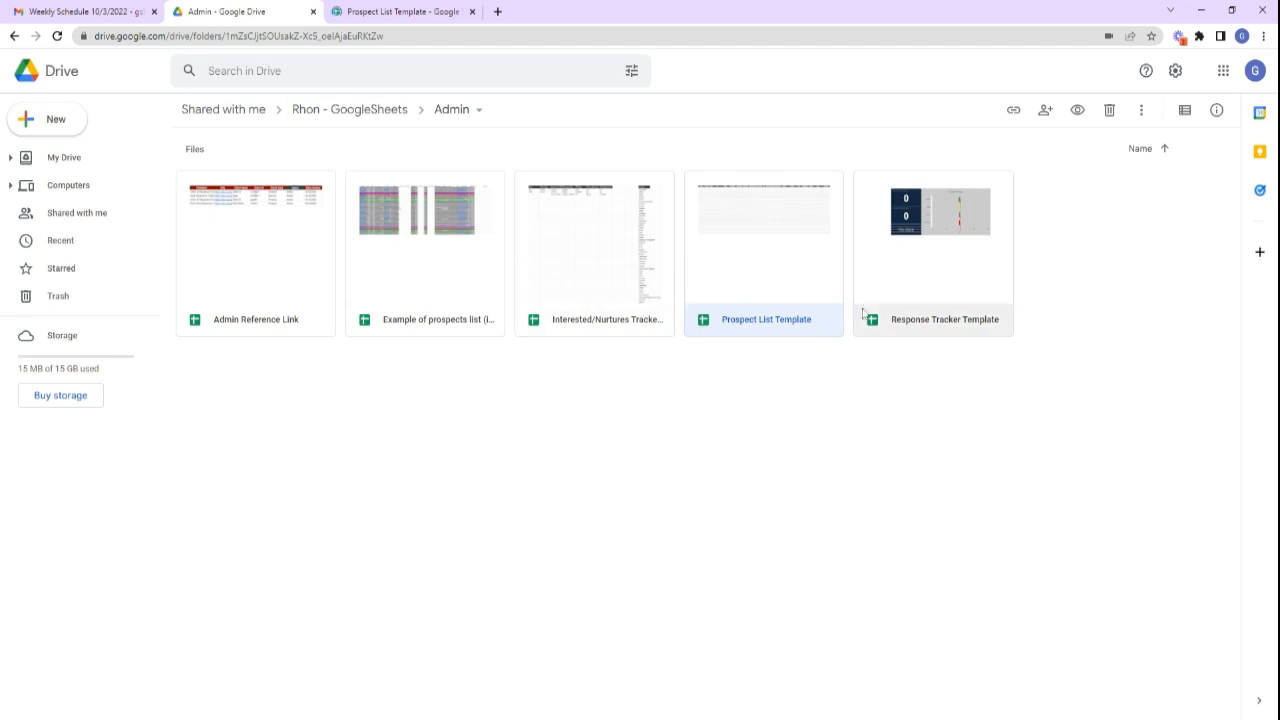
double_click(936, 268)
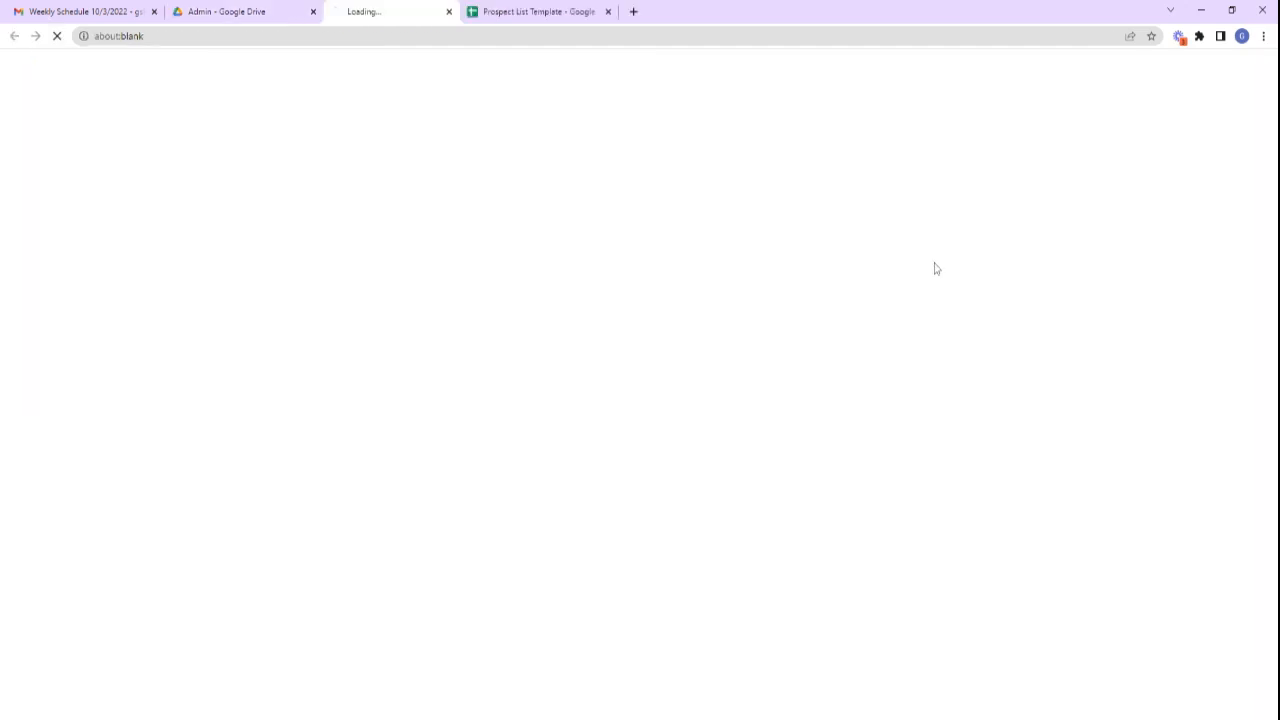
left_click(245, 12)
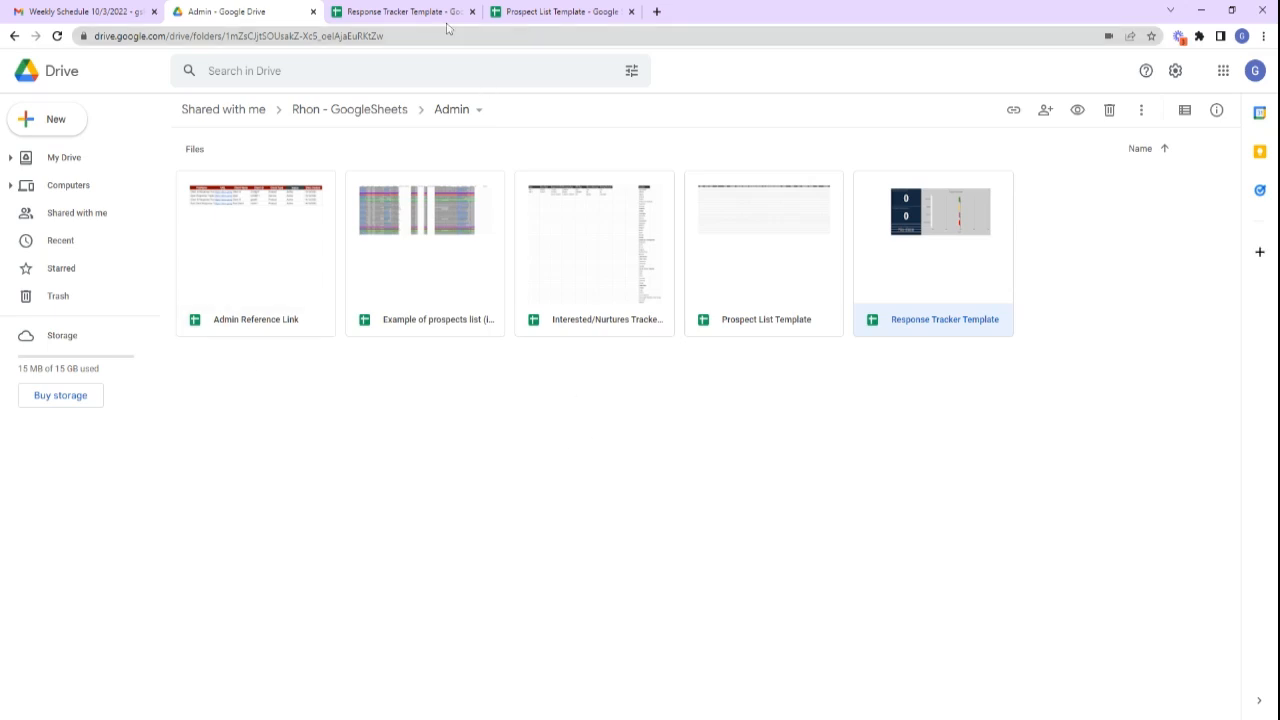
Review the Response Date, Response Info, Rep and two transfer checkbox columns in the Prospect List Template.
left_click(545, 13)
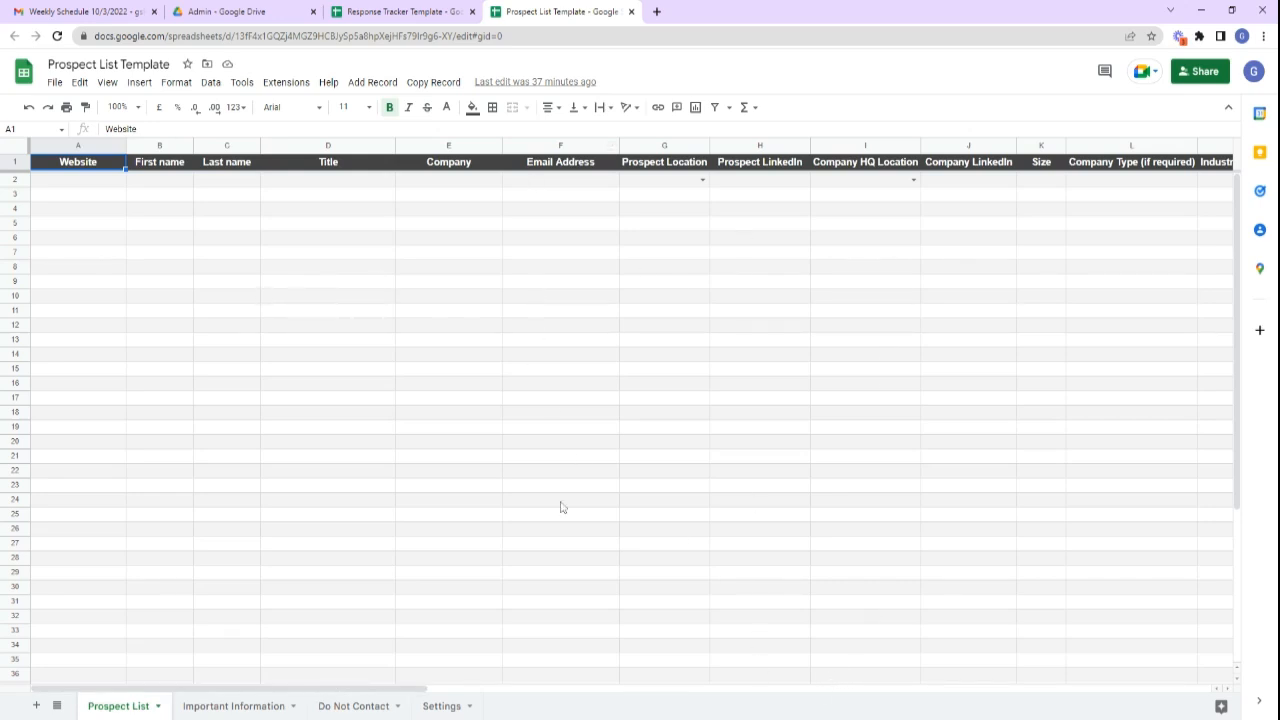
left_click_drag(435, 692, 1200, 697)
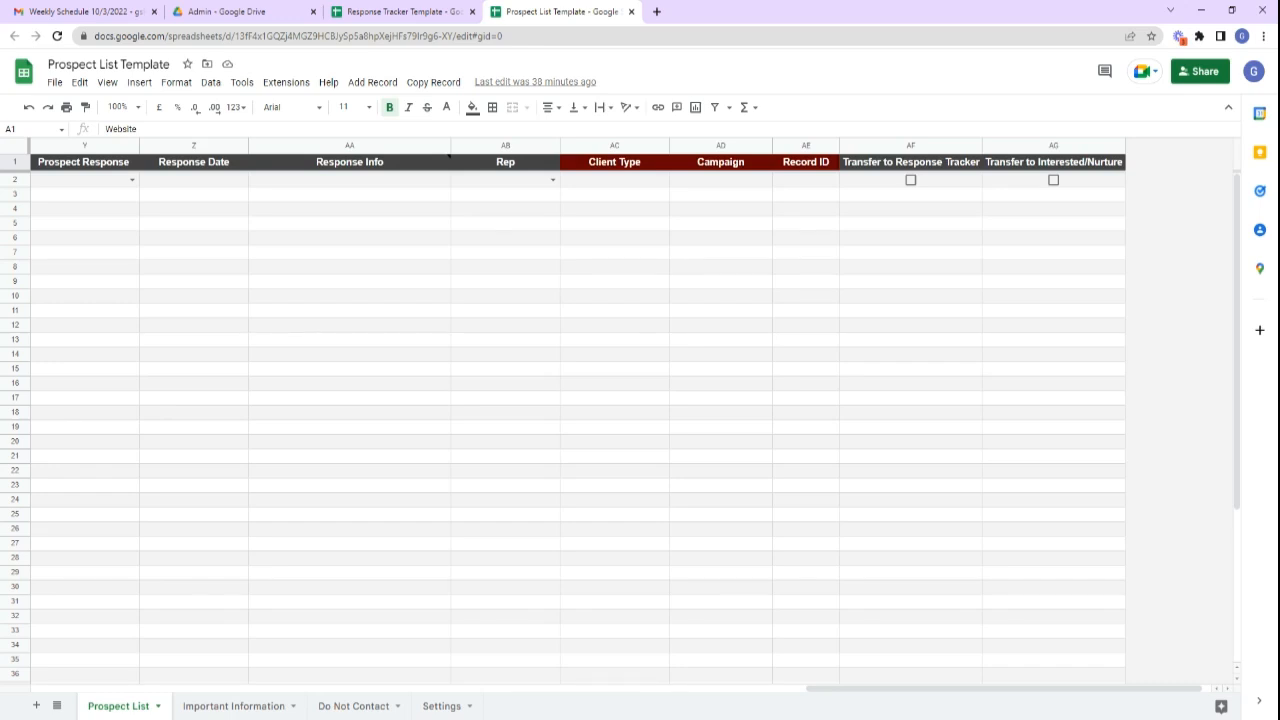
left_click(194, 147)
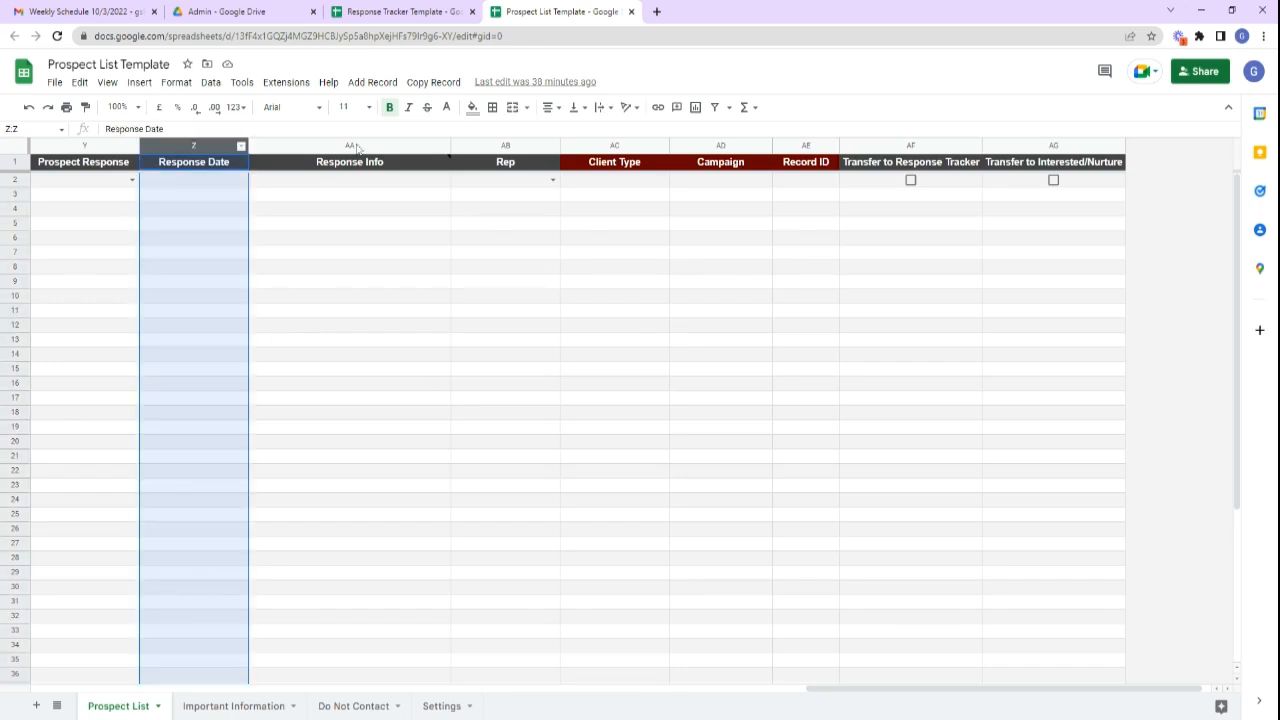
left_click(360, 146)
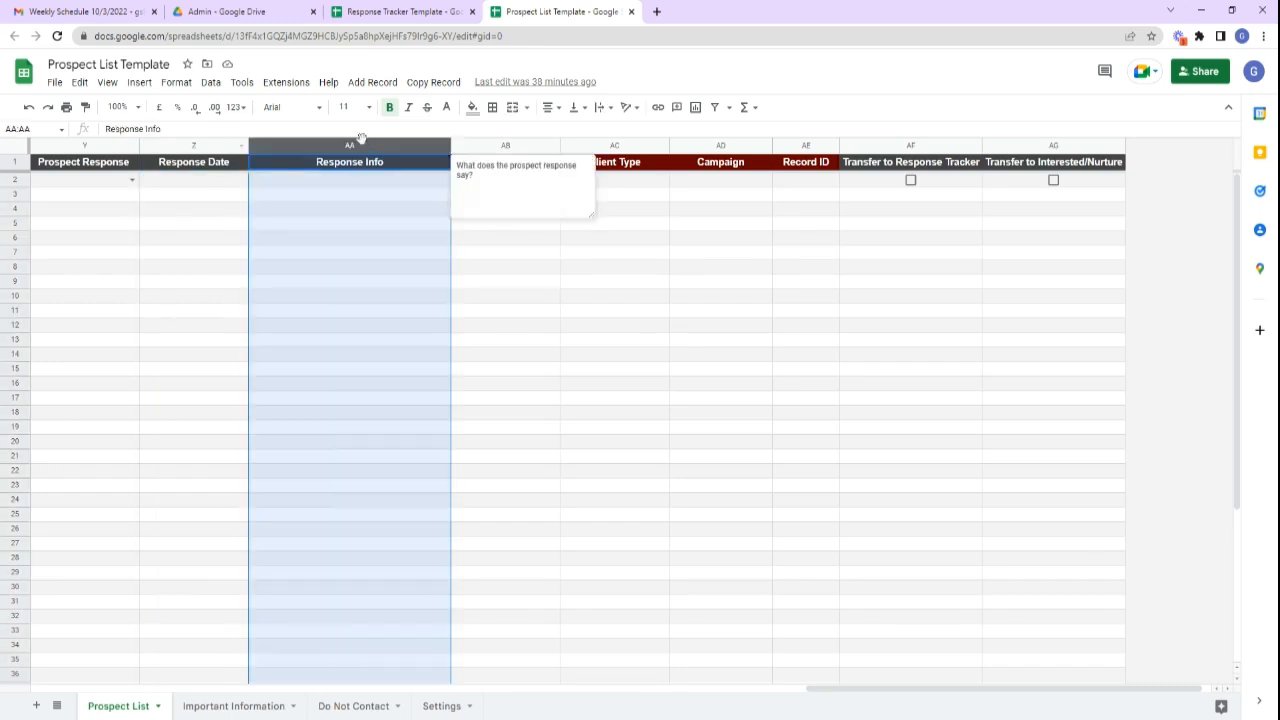
left_click(507, 147)
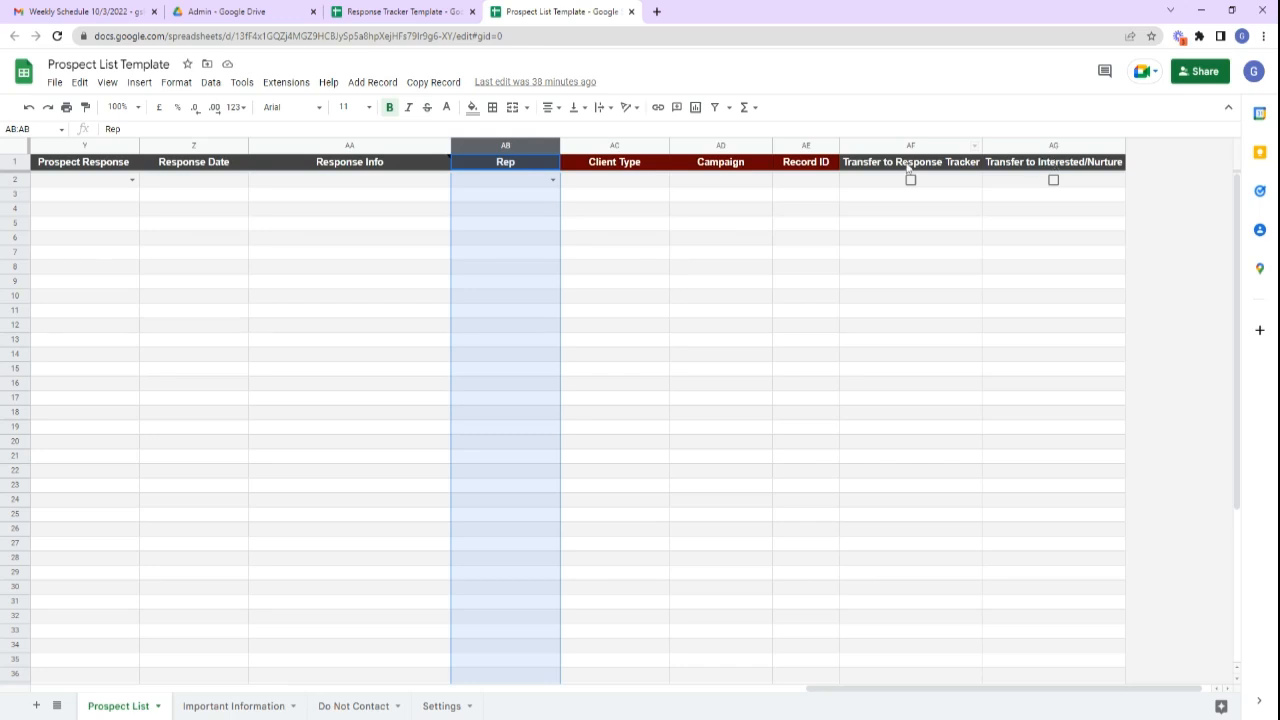
left_click(961, 188)
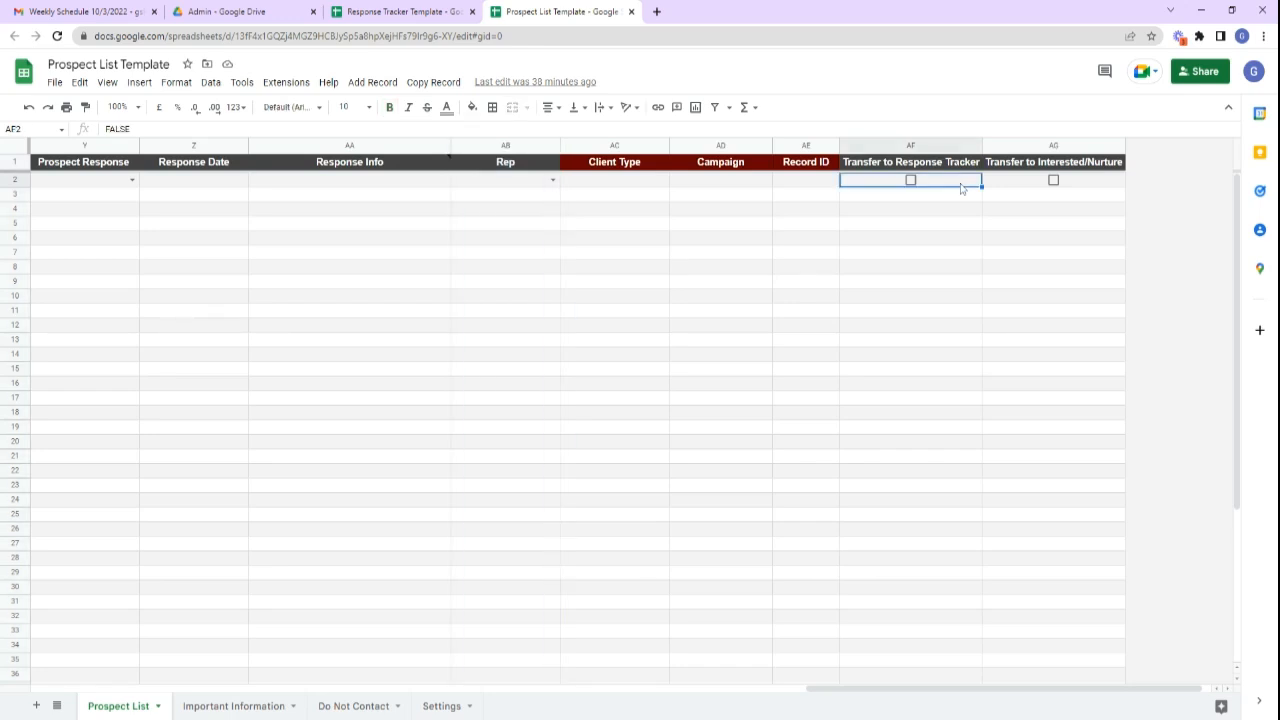
left_click(1088, 189)
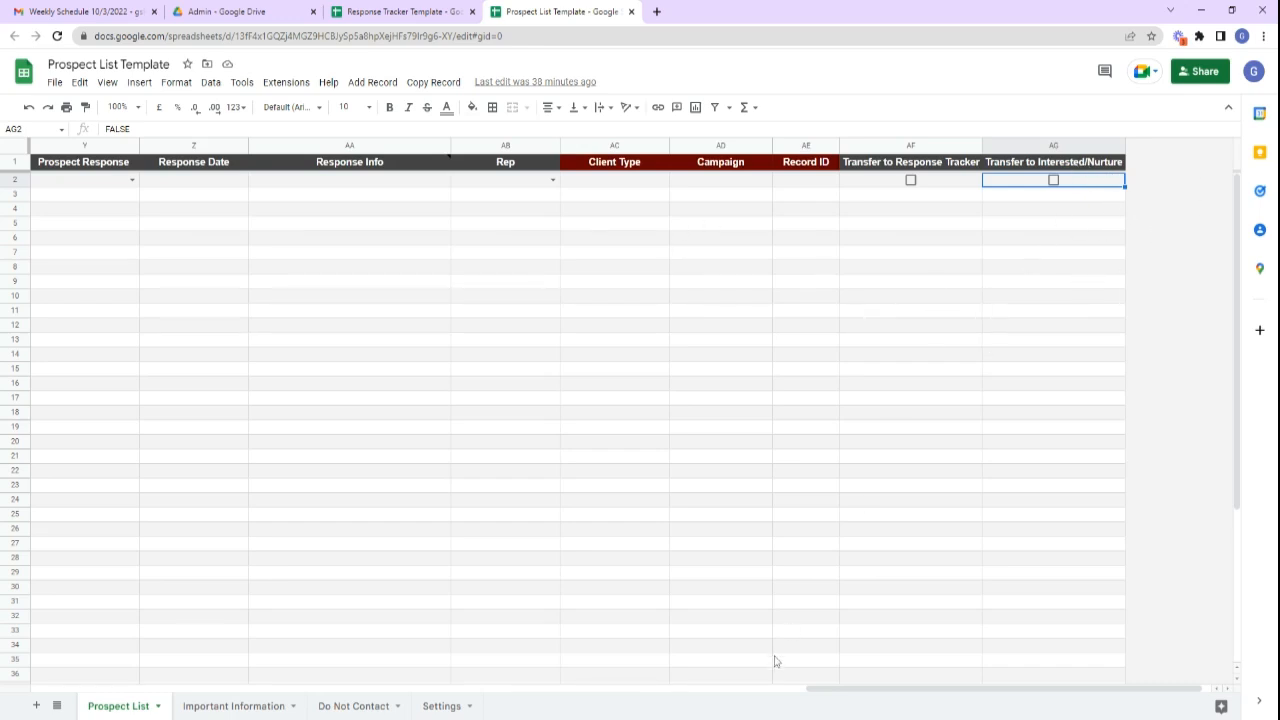
Review the Campaign Stats and All Contacted Prospects sheets in the Response Tracker Template.
left_click(412, 14)
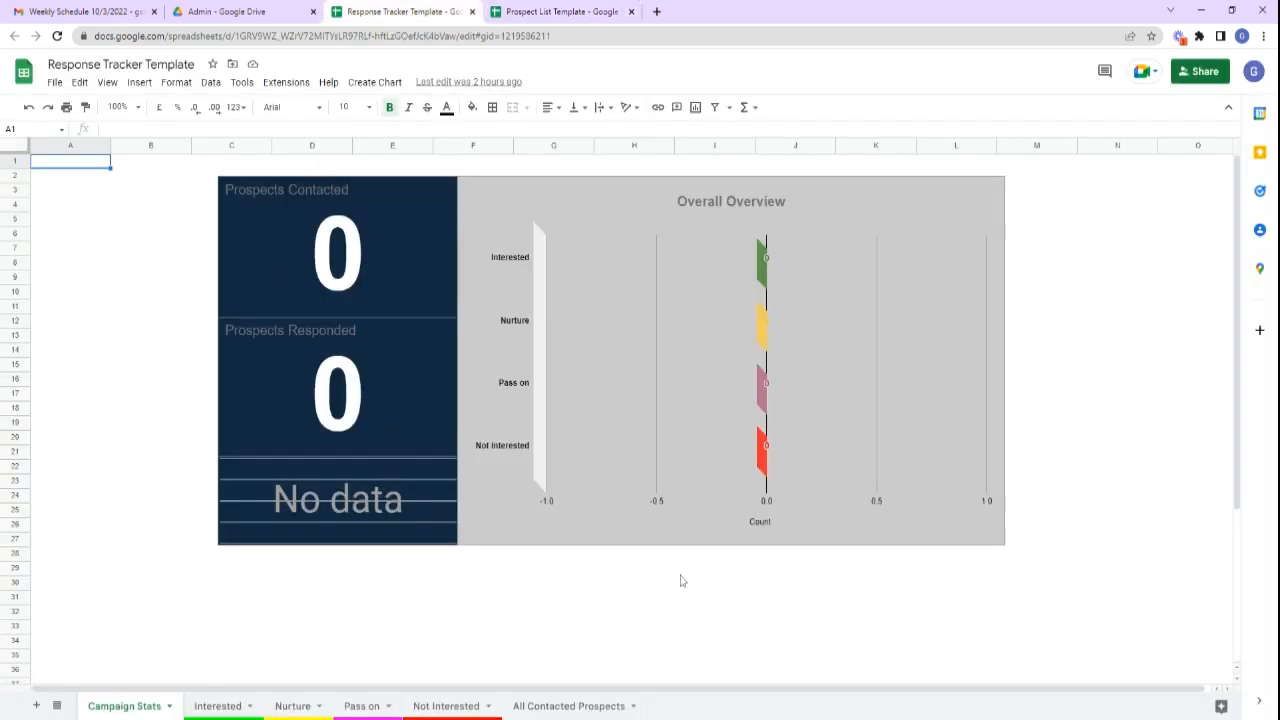
left_click(566, 708)
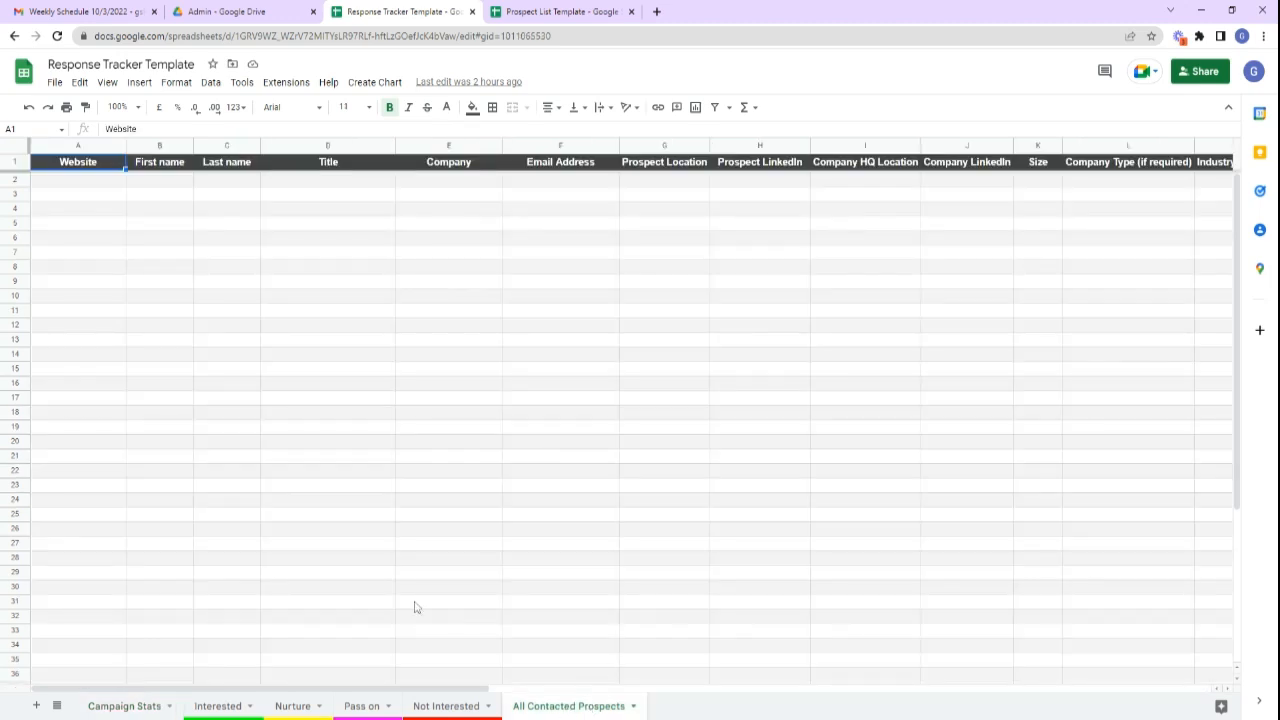
left_click(124, 706)
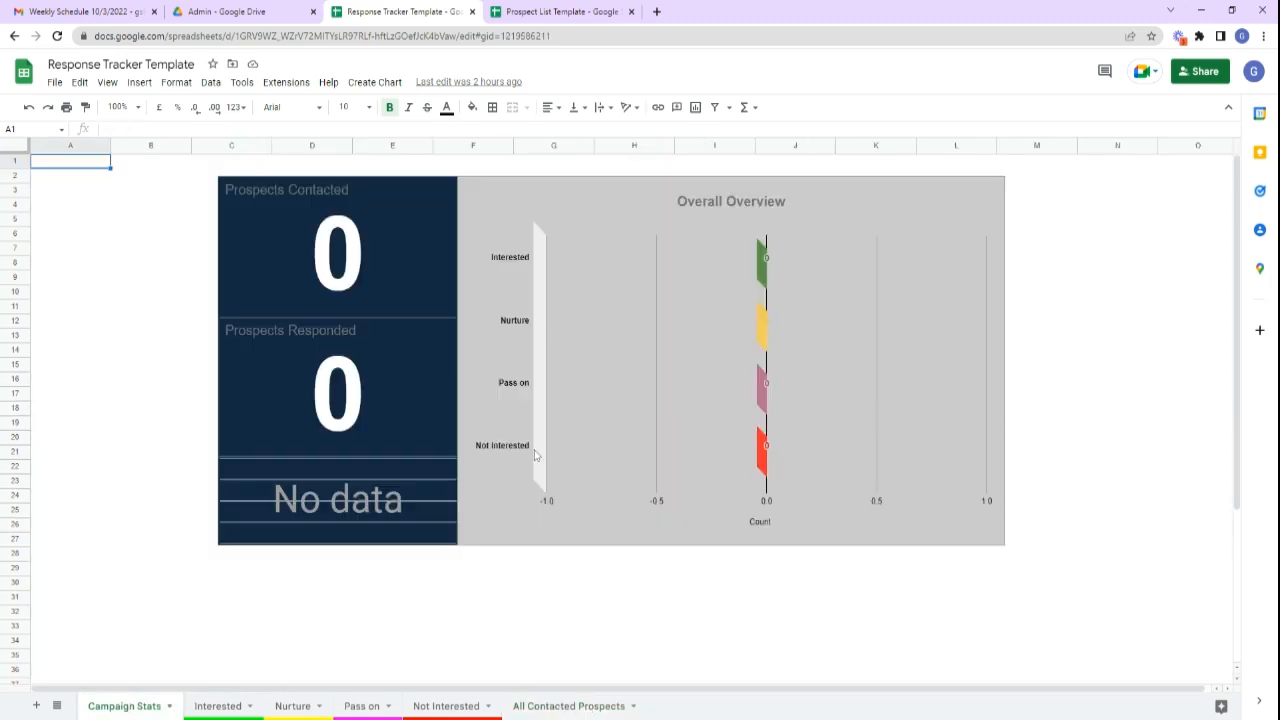
left_click(553, 708)
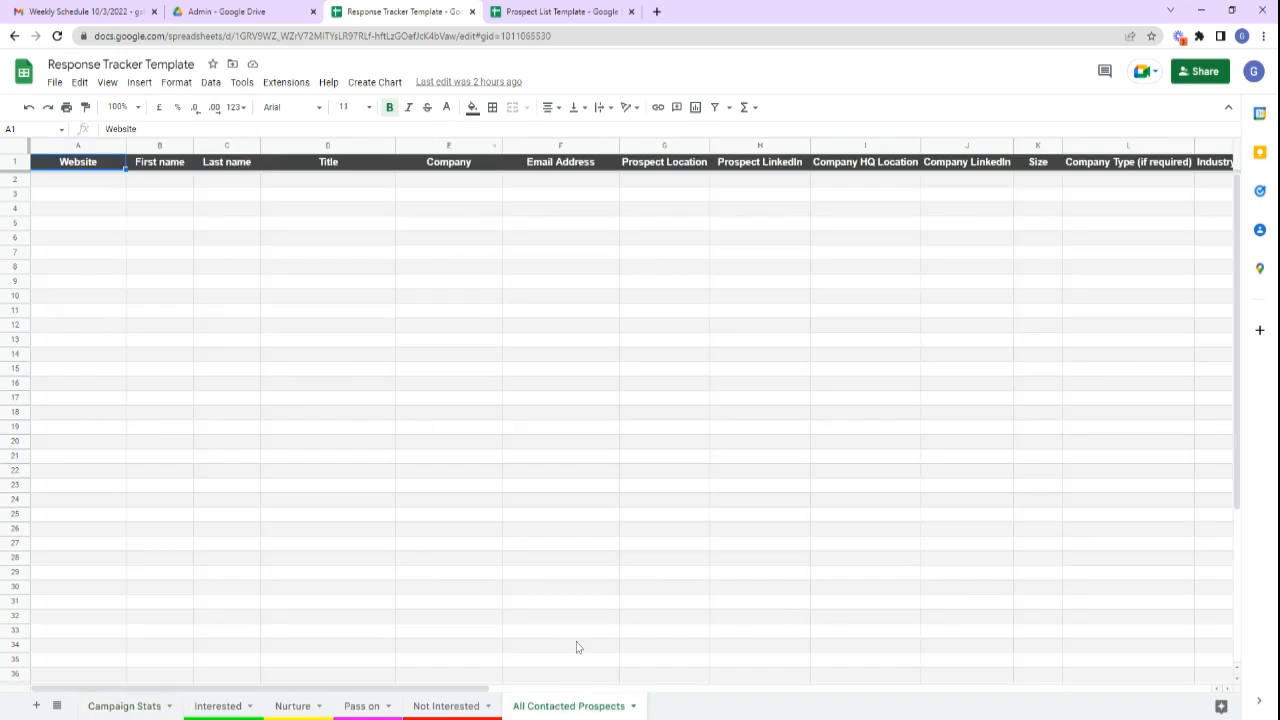
Check the Record ID column in the Prospect List Template and the Interested and Nurture sheets in the Response Tracker Template.
left_click(544, 16)
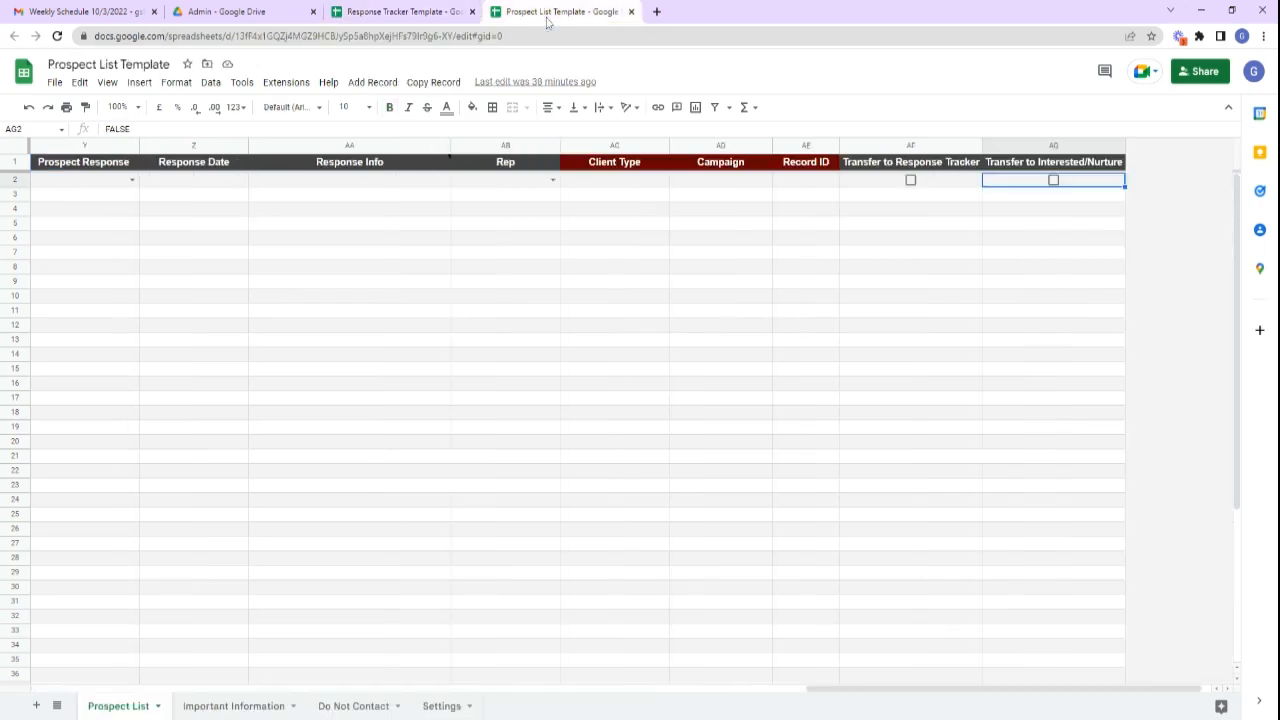
left_click(804, 186)
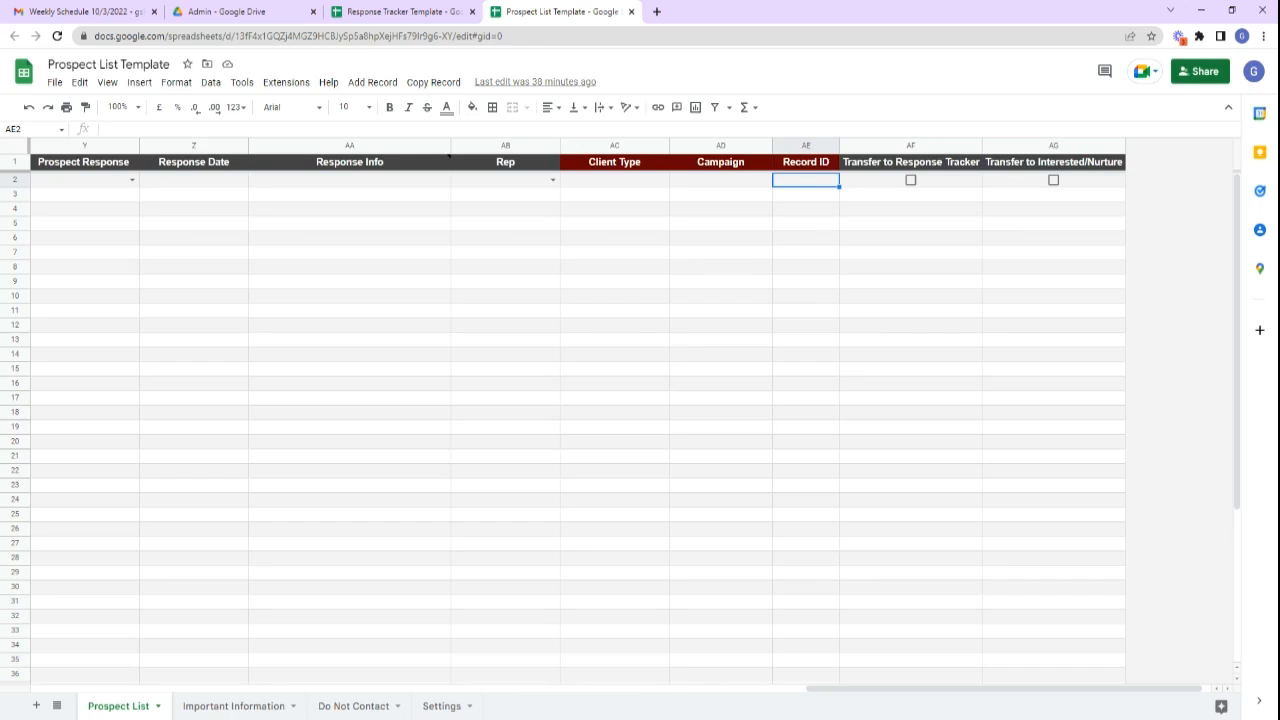
left_click(418, 14)
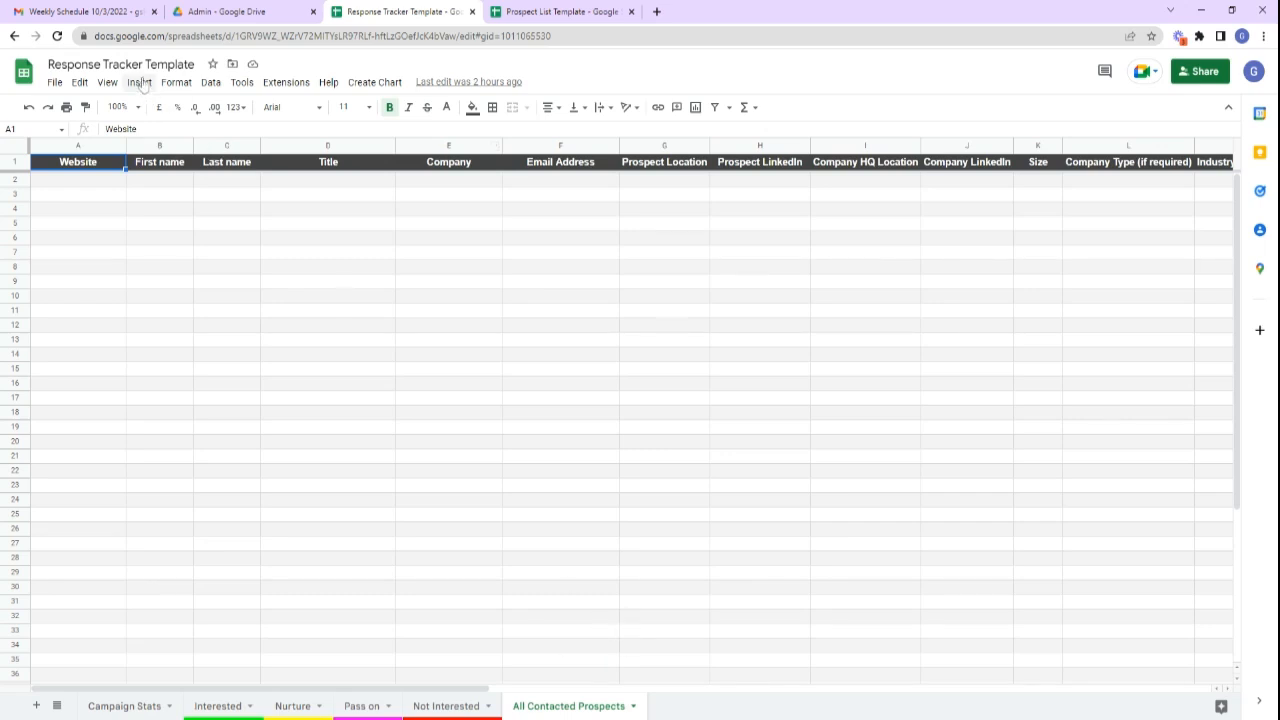
left_click(220, 707)
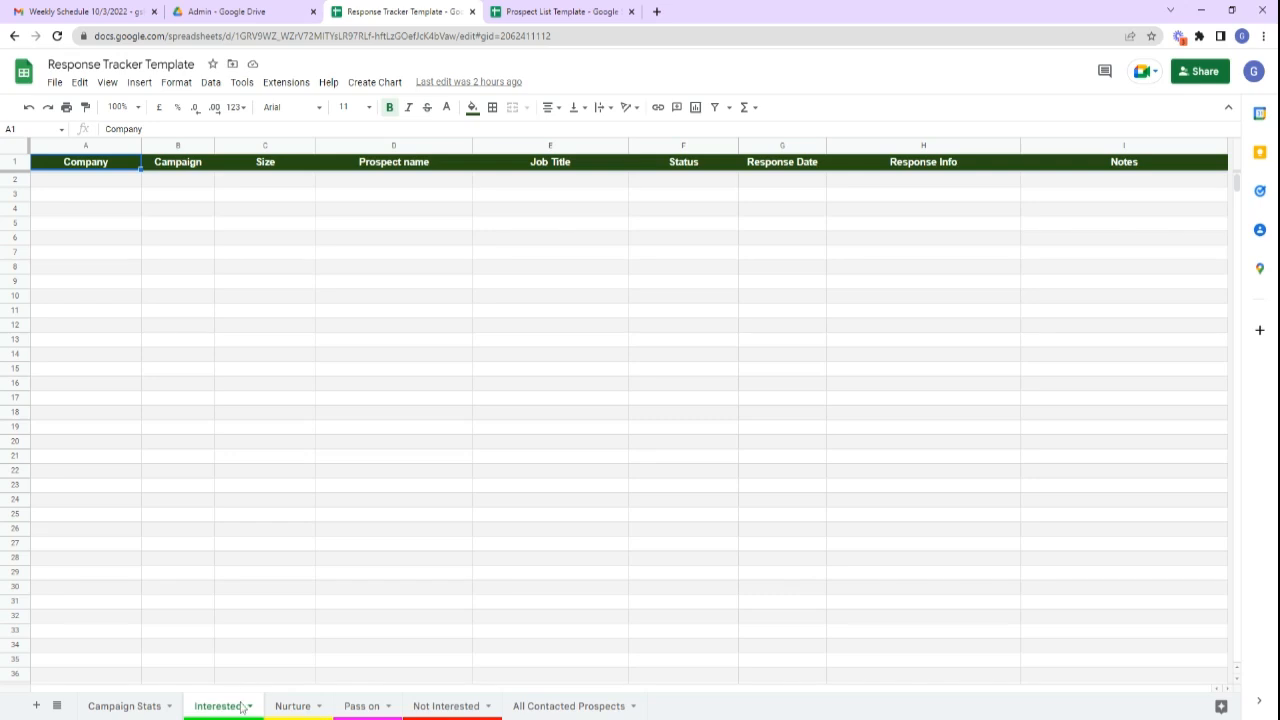
left_click(292, 706)
left_click(218, 706)
Open the Admin Reference Link spreadsheet from the Admin folder, and go back to the Prospect List Template.
left_click(258, 12)
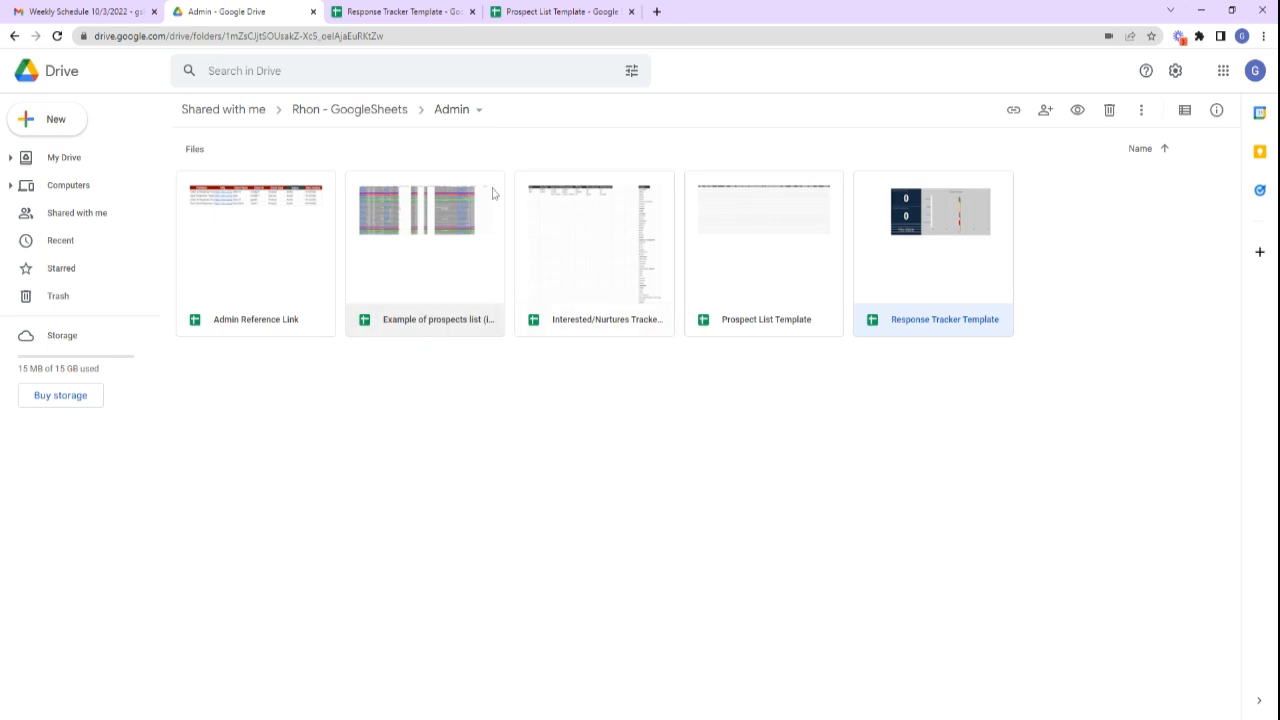
double_click(258, 303)
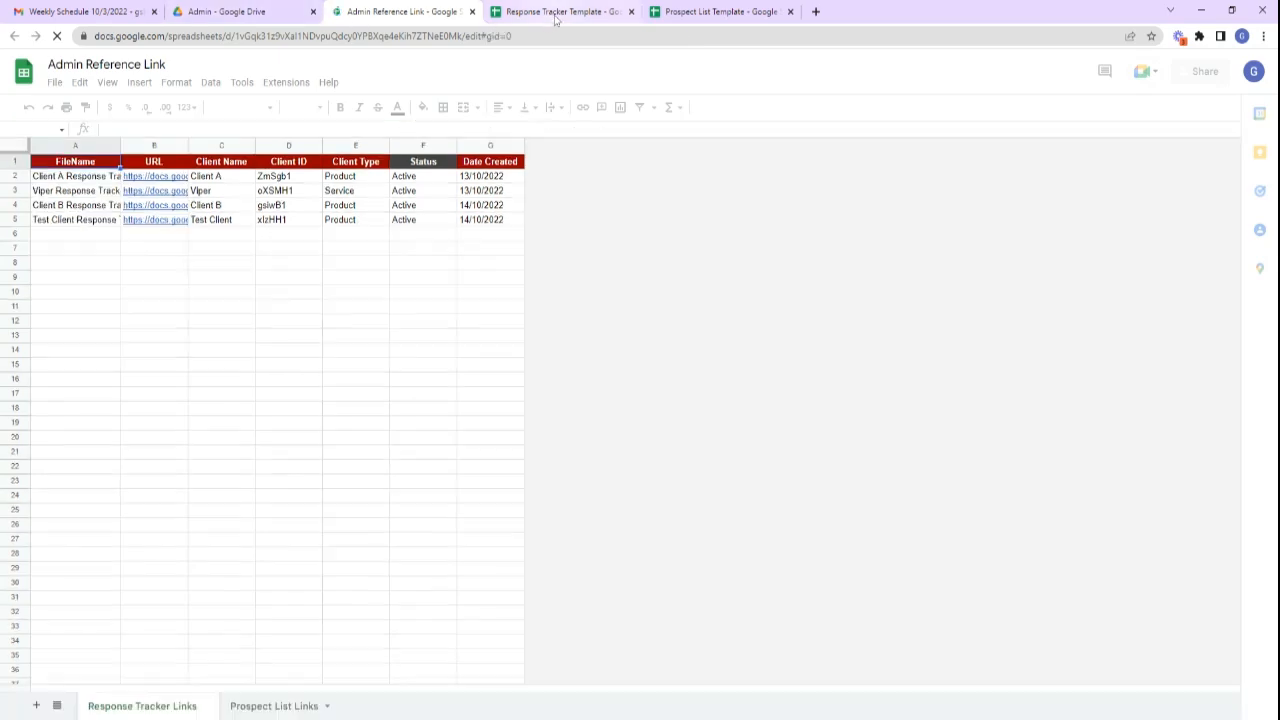
left_click(556, 14)
left_click(700, 14)
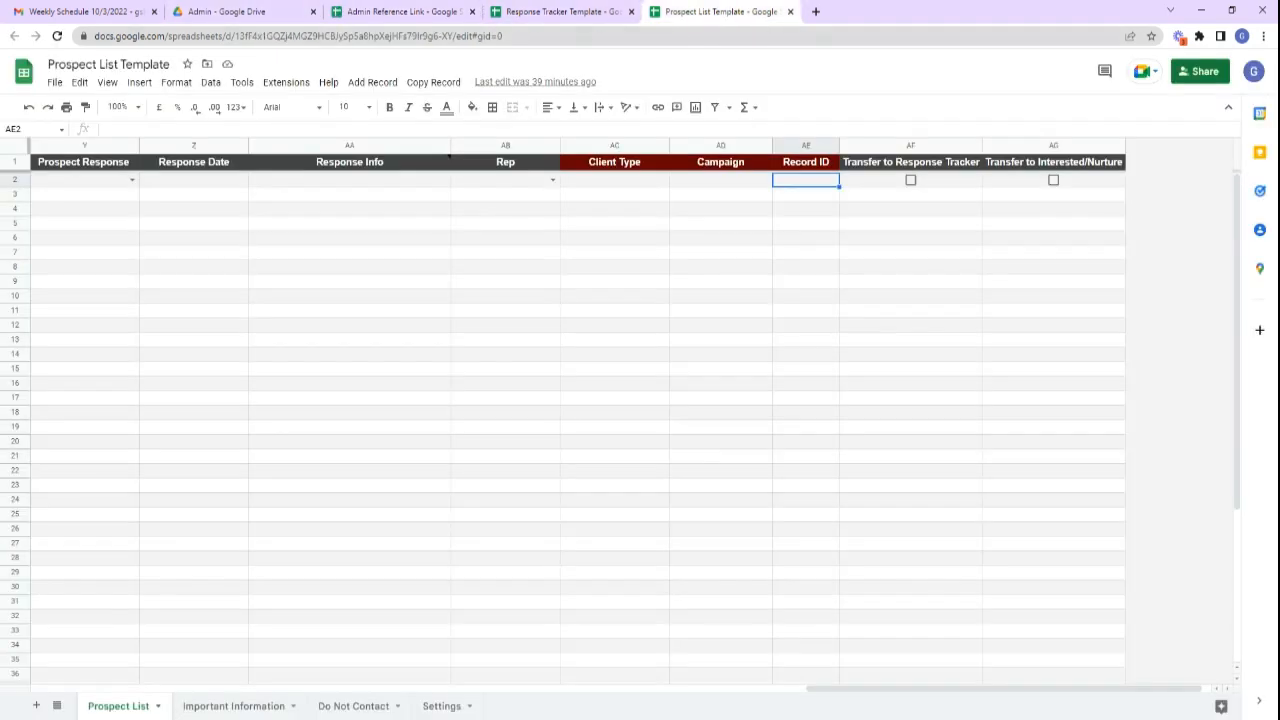
Open the form for creating a new client's files from the Admin Reference Link spreadsheet.
left_click(391, 14)
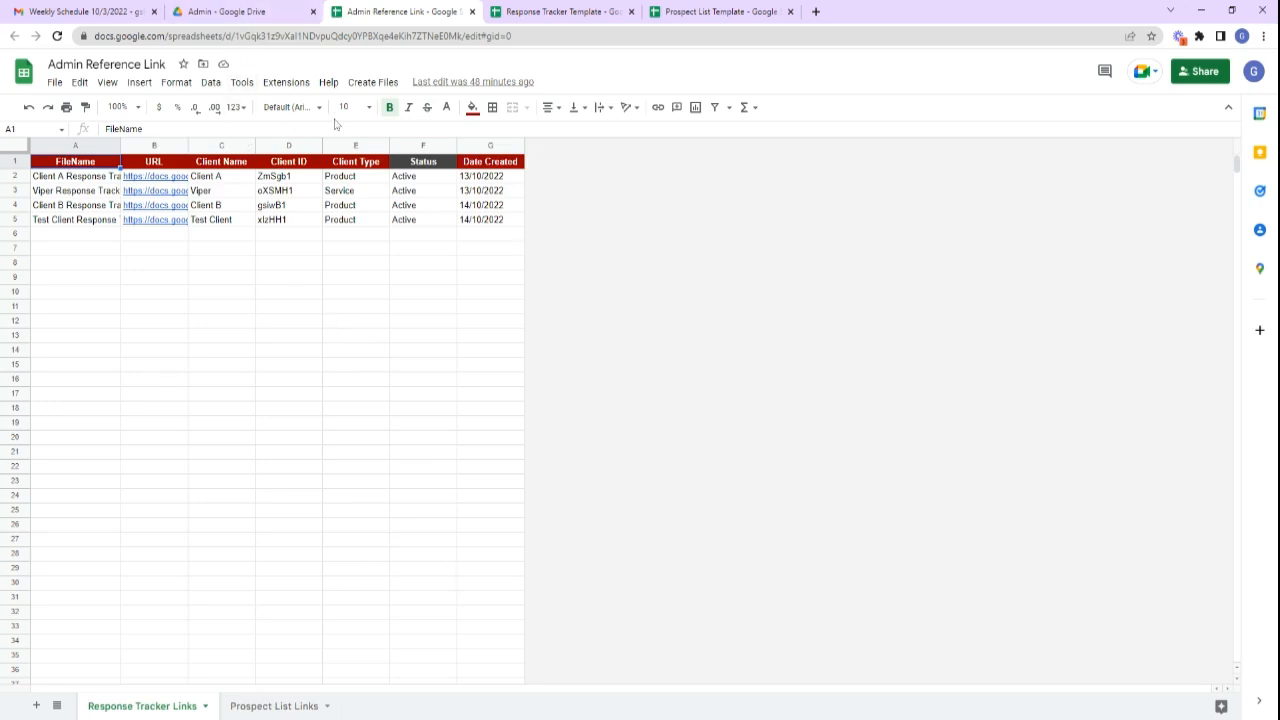
left_click(376, 86)
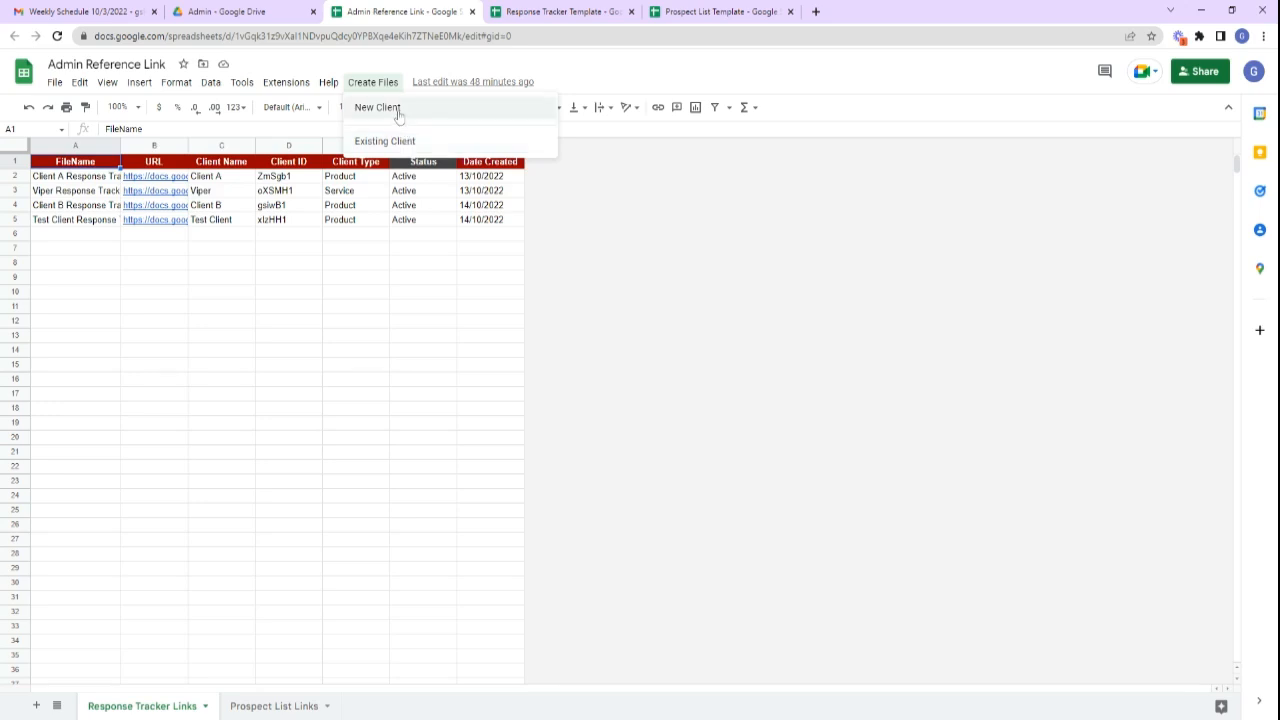
left_click(377, 107)
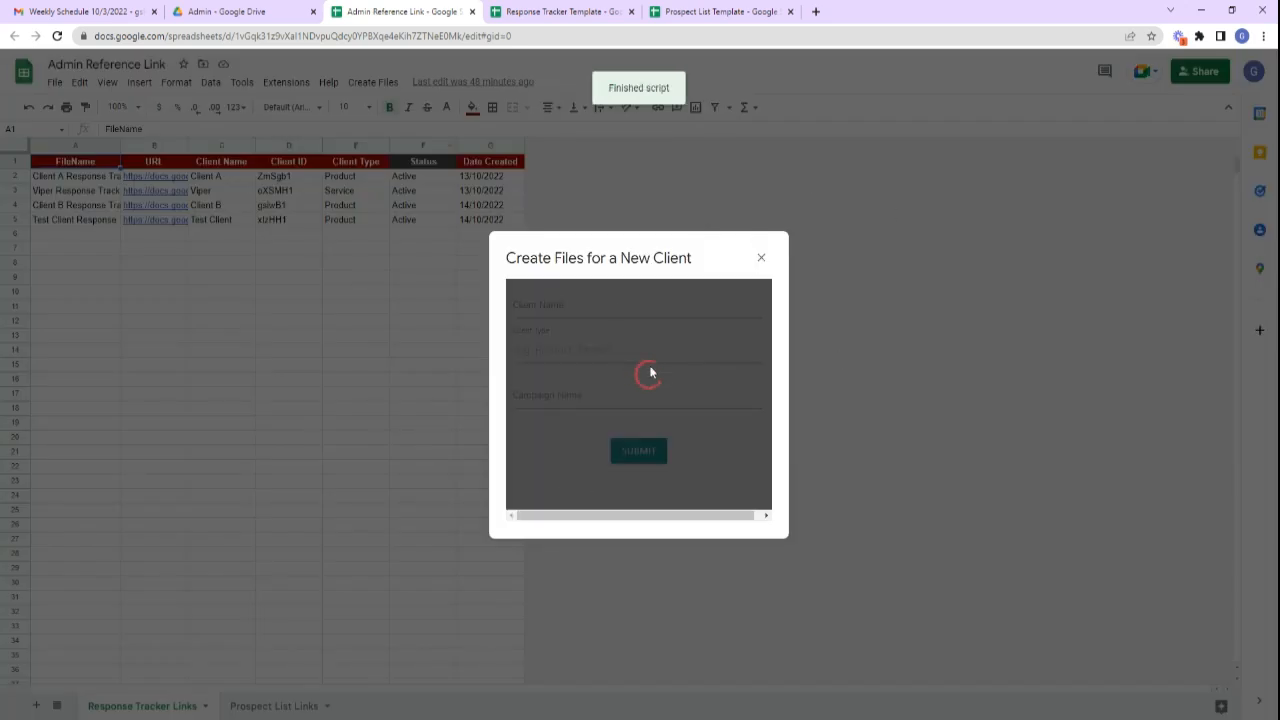
Examine the Client Name through Response Tracker Link columns on the Prospect List Template's Settings sheet.
left_click(718, 14)
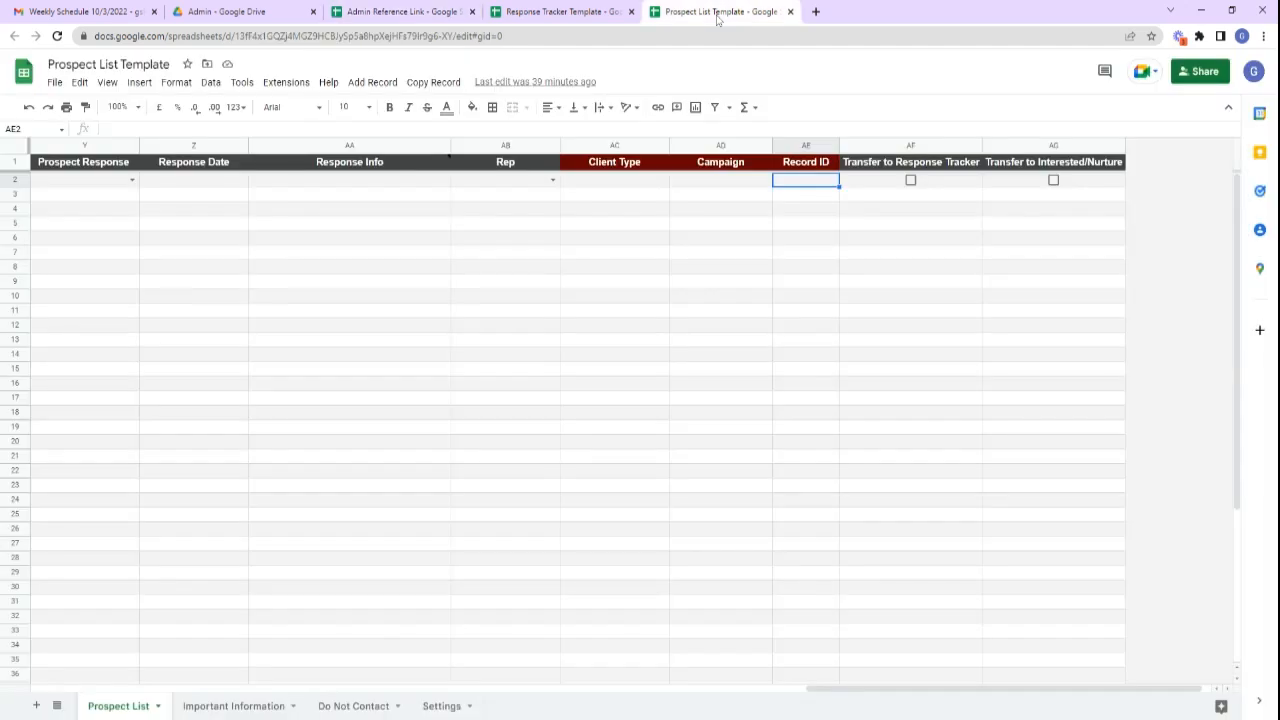
double_click(441, 706)
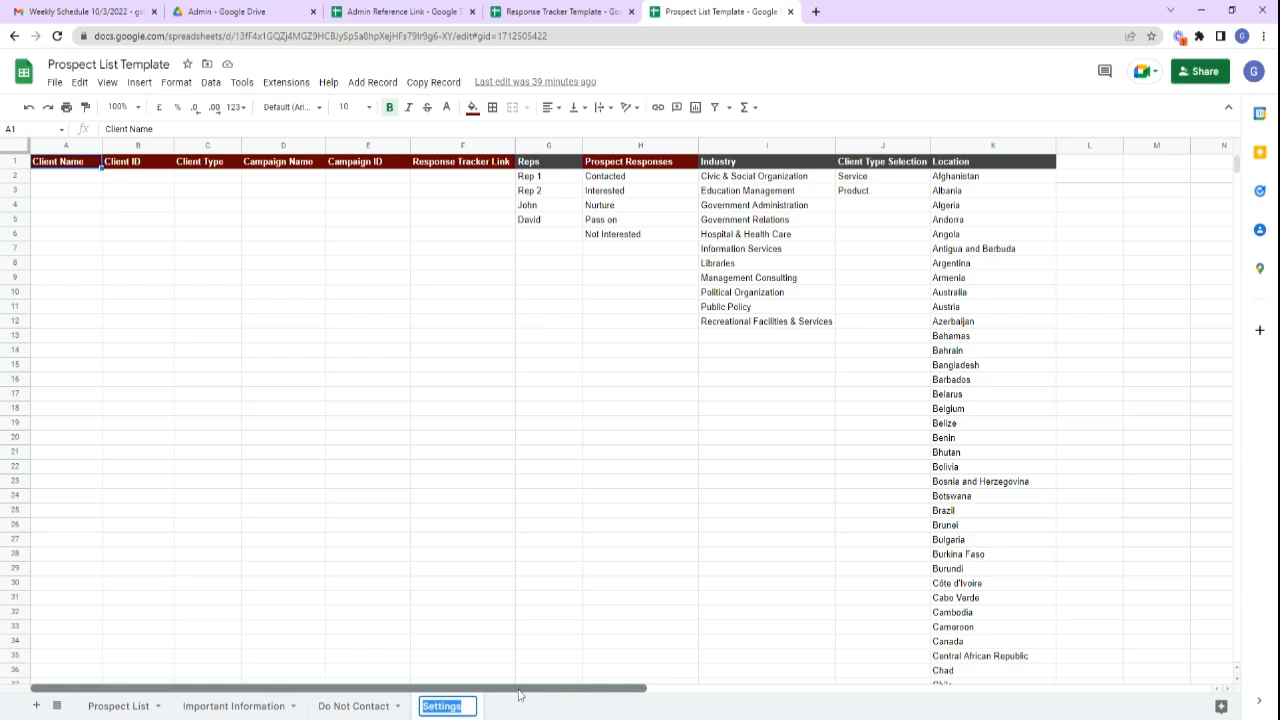
left_click(470, 482)
left_click_drag(77, 170, 471, 163)
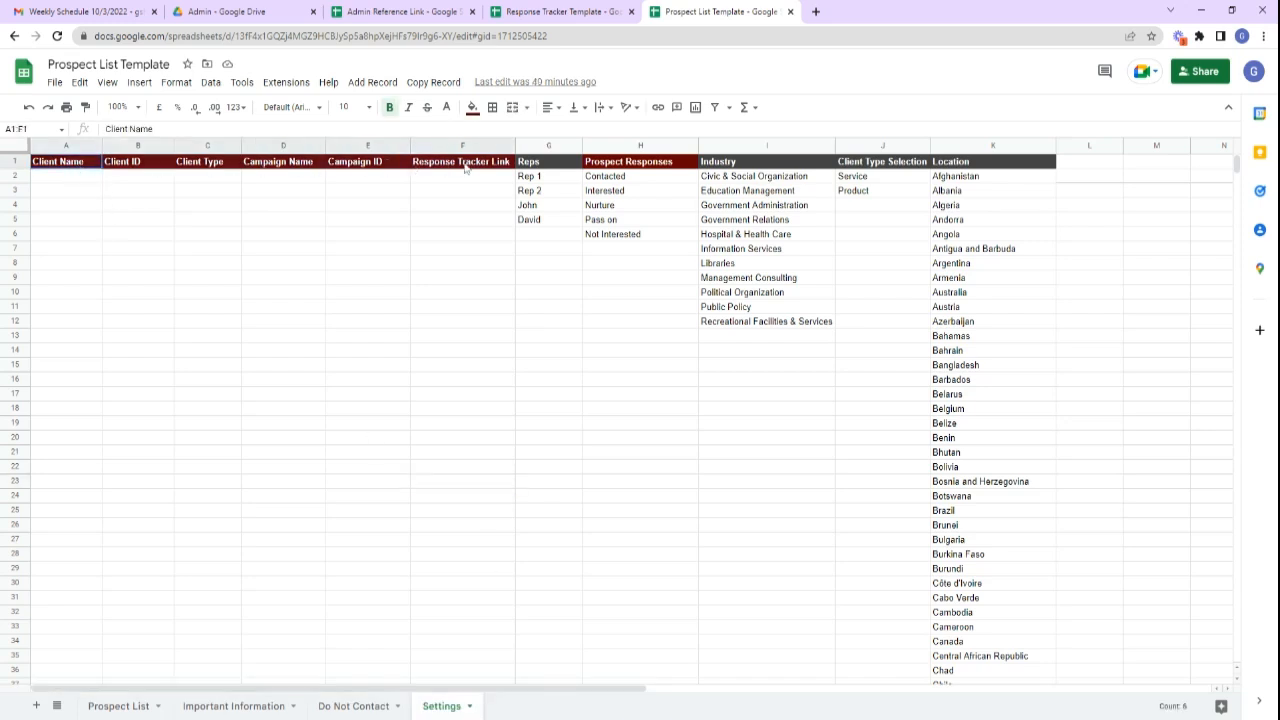
left_click_drag(66, 147, 457, 146)
left_click(643, 147)
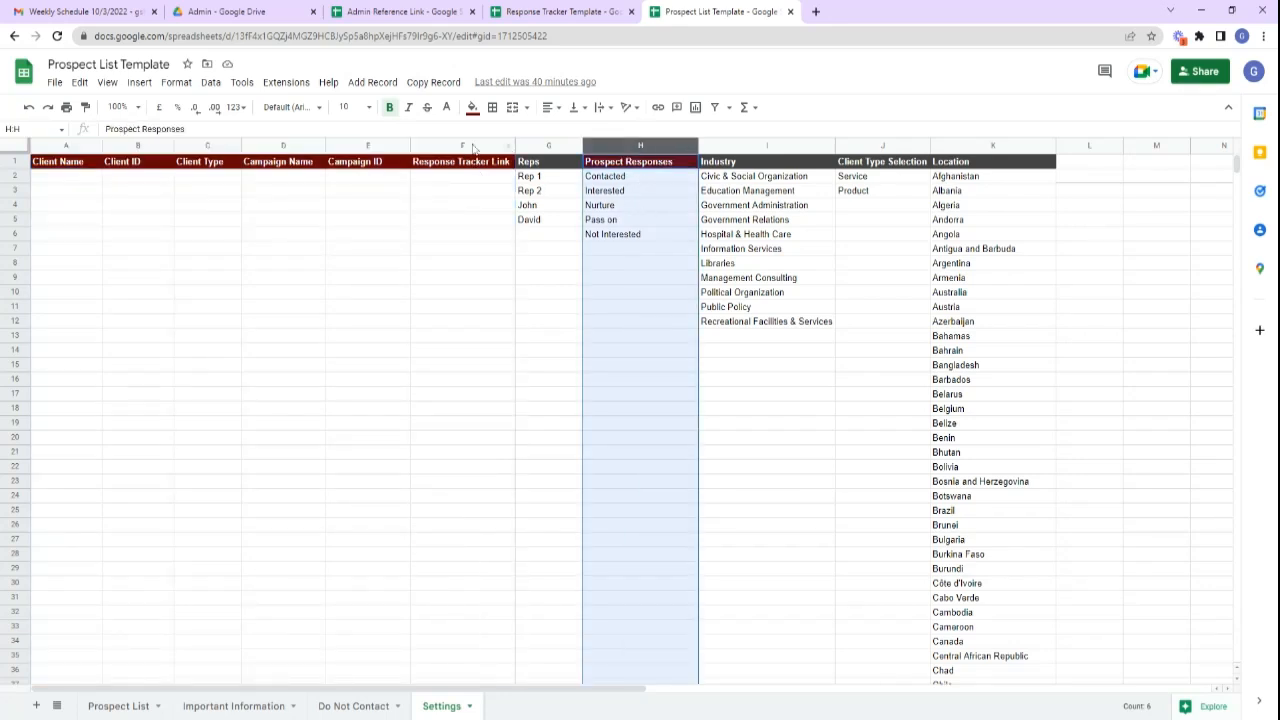
left_click_drag(468, 178, 426, 184)
left_click(362, 221)
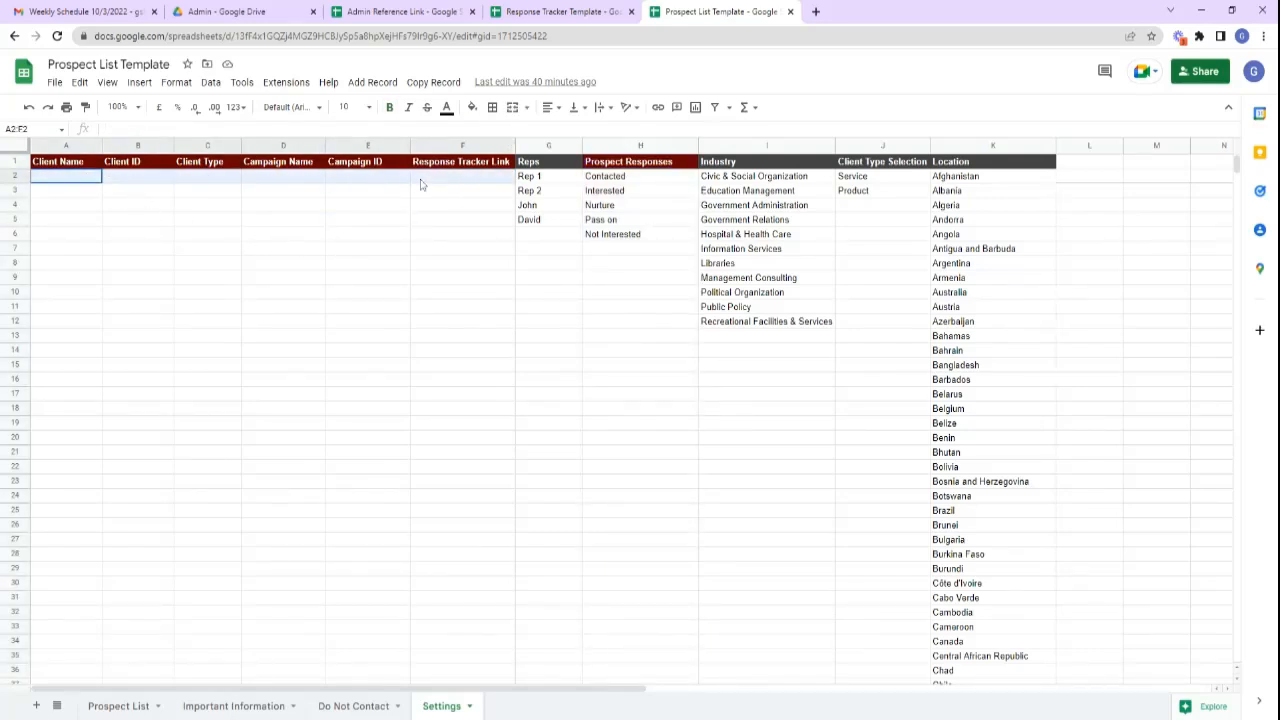
Examine the Prospect Responses column and its list of response options on the Settings sheet.
left_click(660, 250)
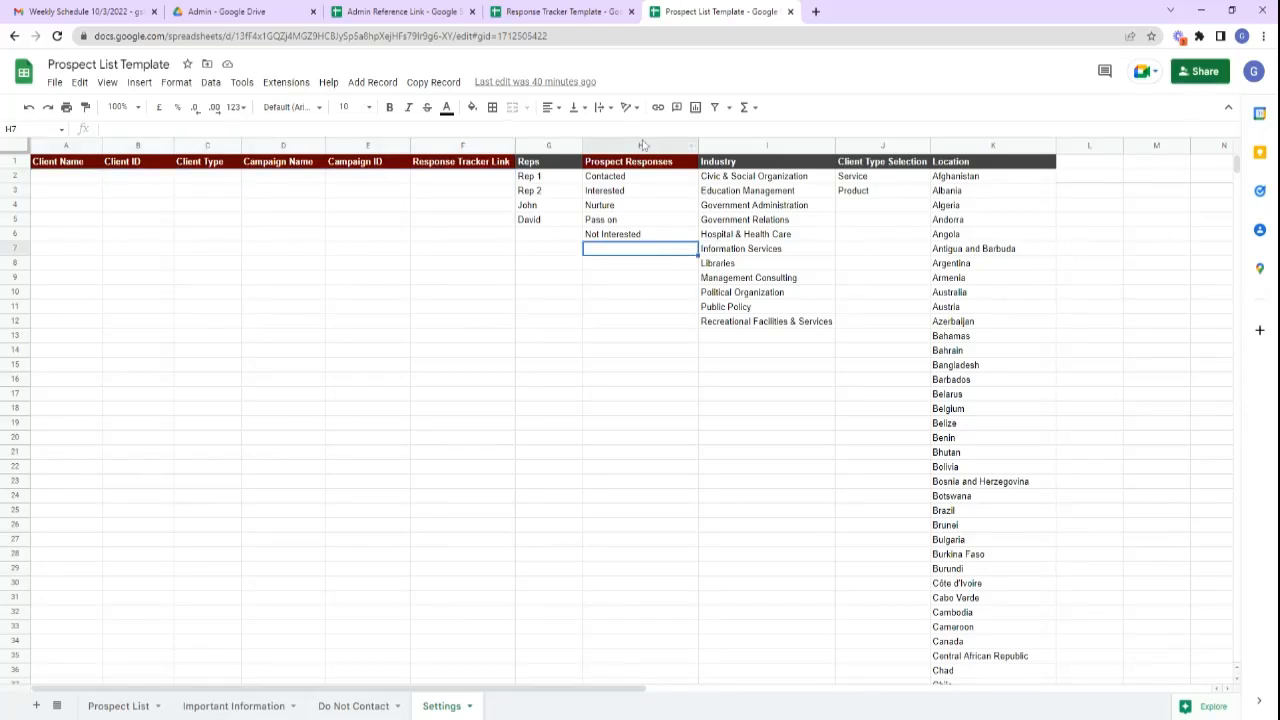
left_click(641, 147)
left_click(645, 195)
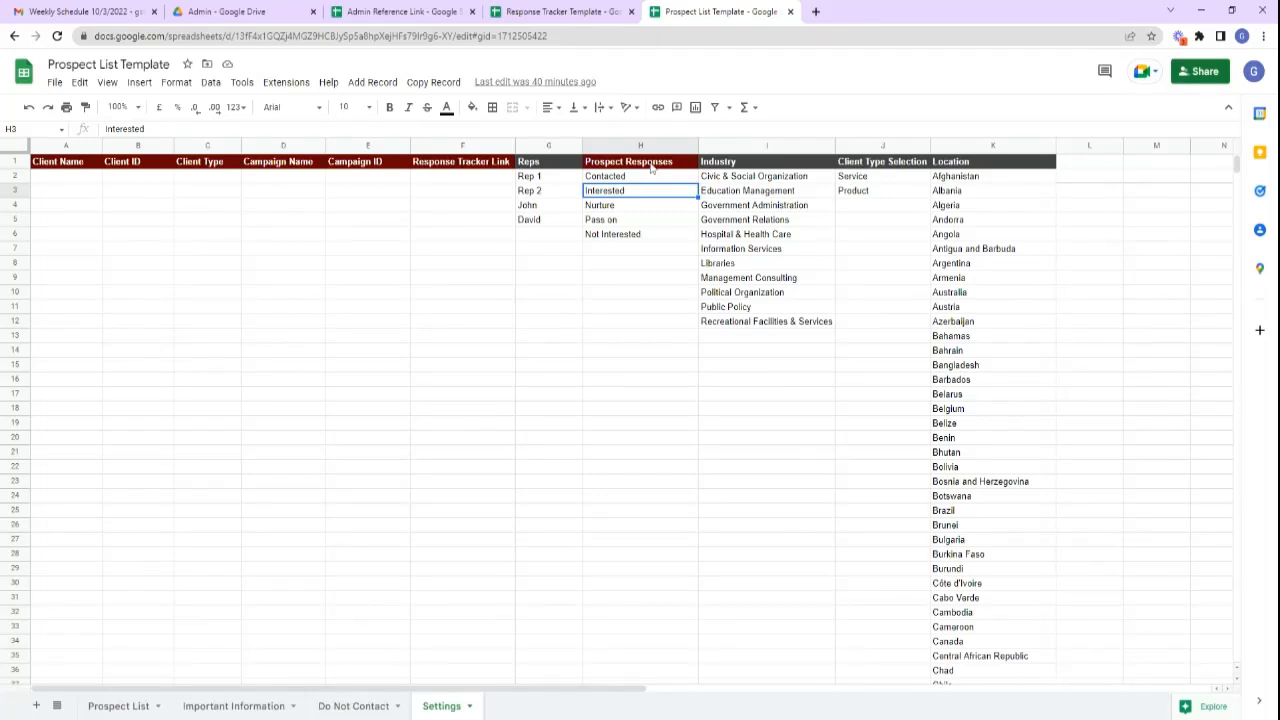
left_click(652, 166)
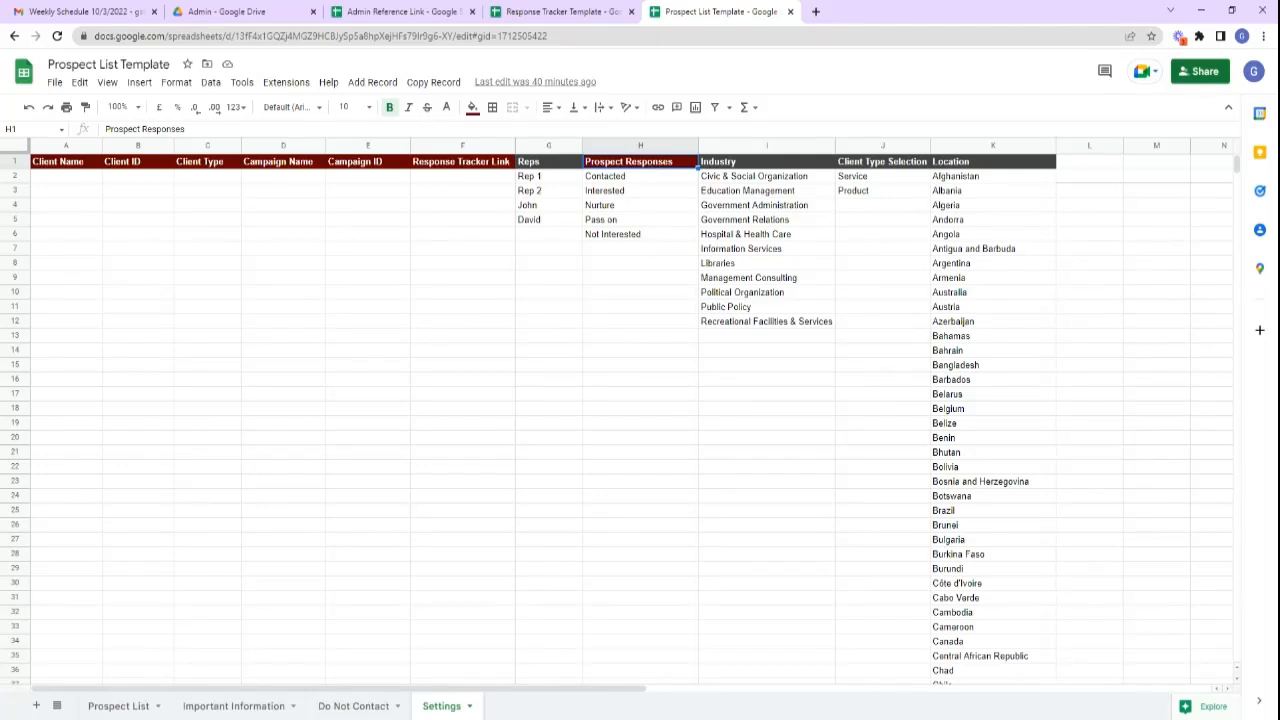
left_click(657, 195)
left_click(641, 147)
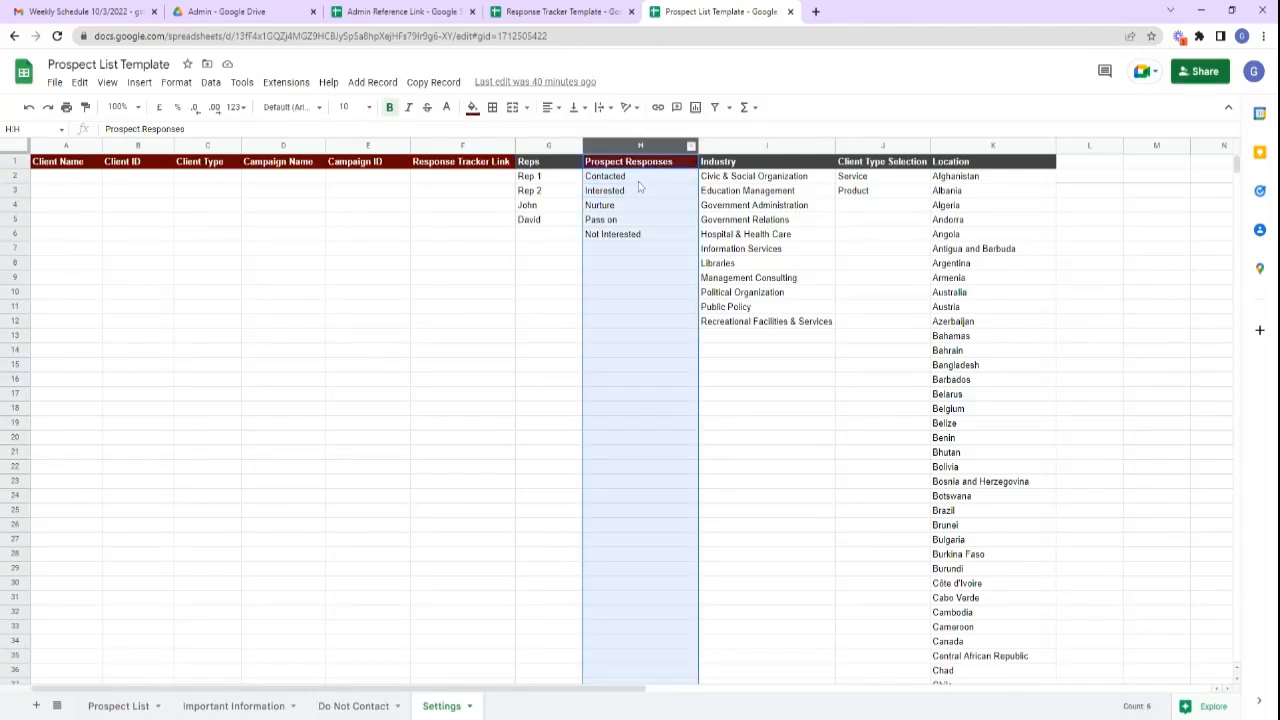
Review the response options from Contacted to Not Interested in the Prospect Responses column.
left_click(633, 182)
left_click_drag(633, 189, 629, 303)
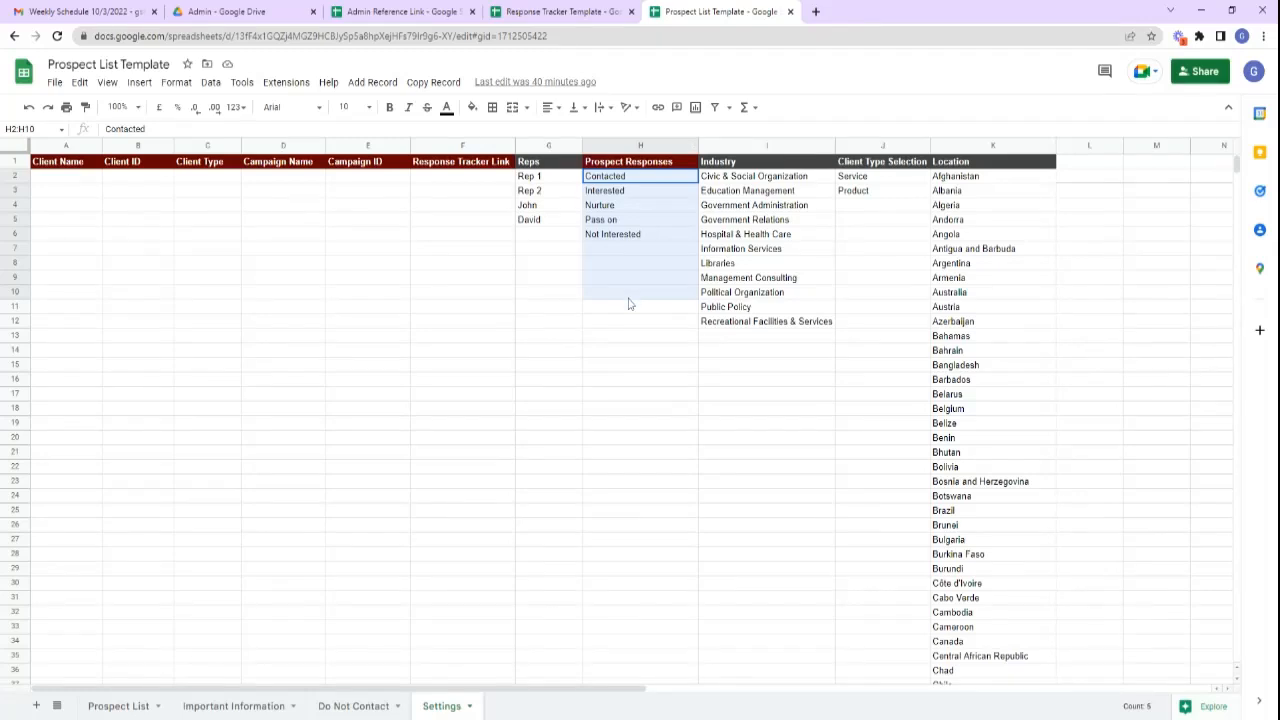
left_click(640, 365)
left_click_drag(634, 181, 635, 242)
left_click(645, 305)
left_click_drag(636, 181, 638, 242)
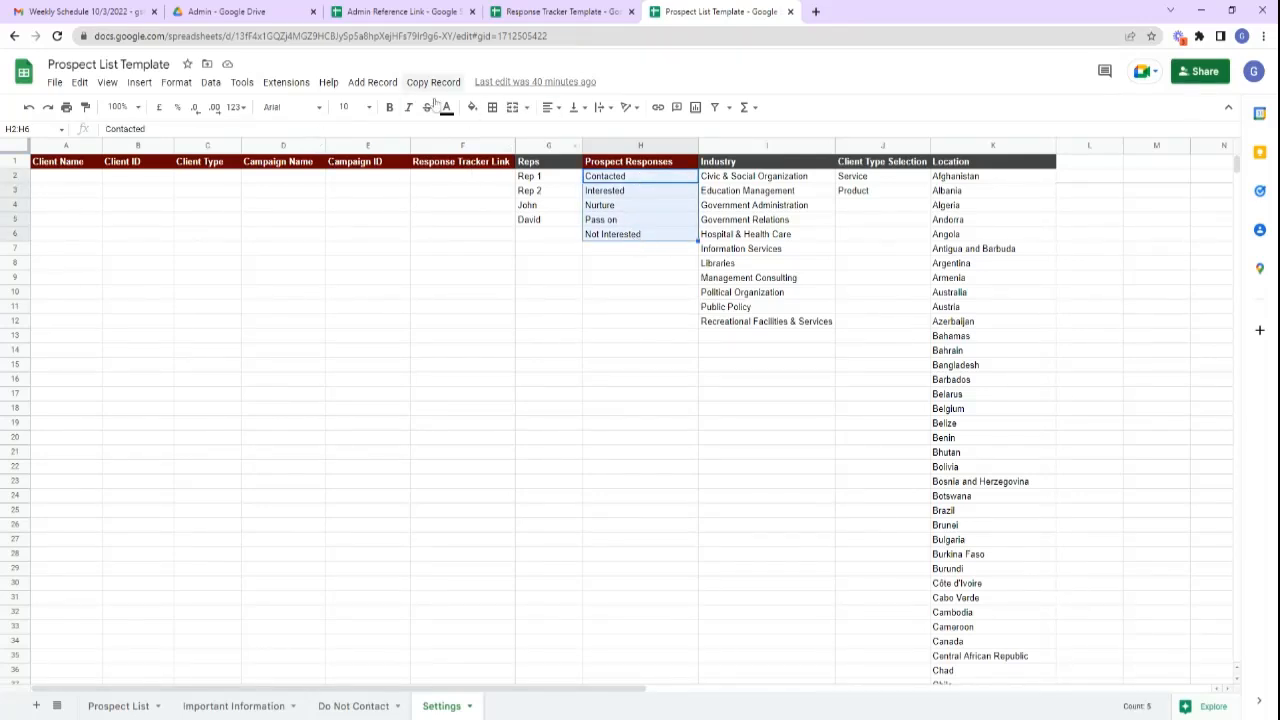
left_click(640, 278)
left_click(629, 180)
left_click_drag(629, 186, 629, 246)
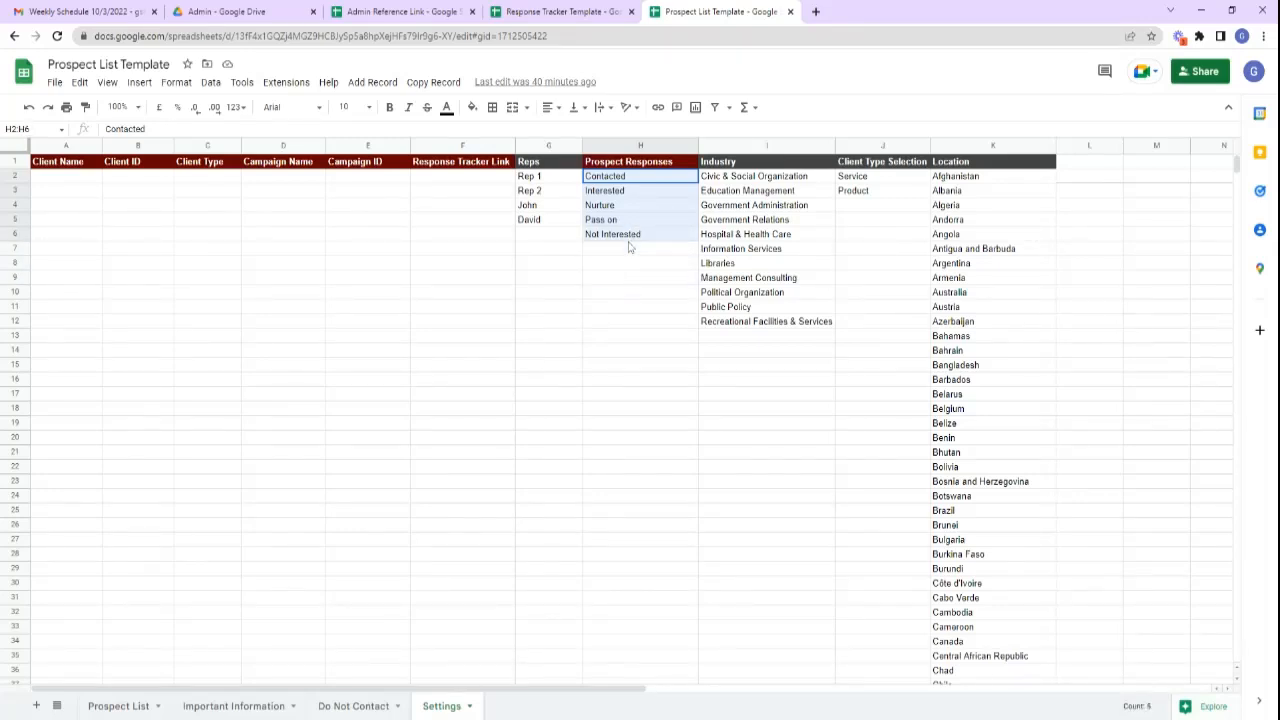
left_click(637, 321)
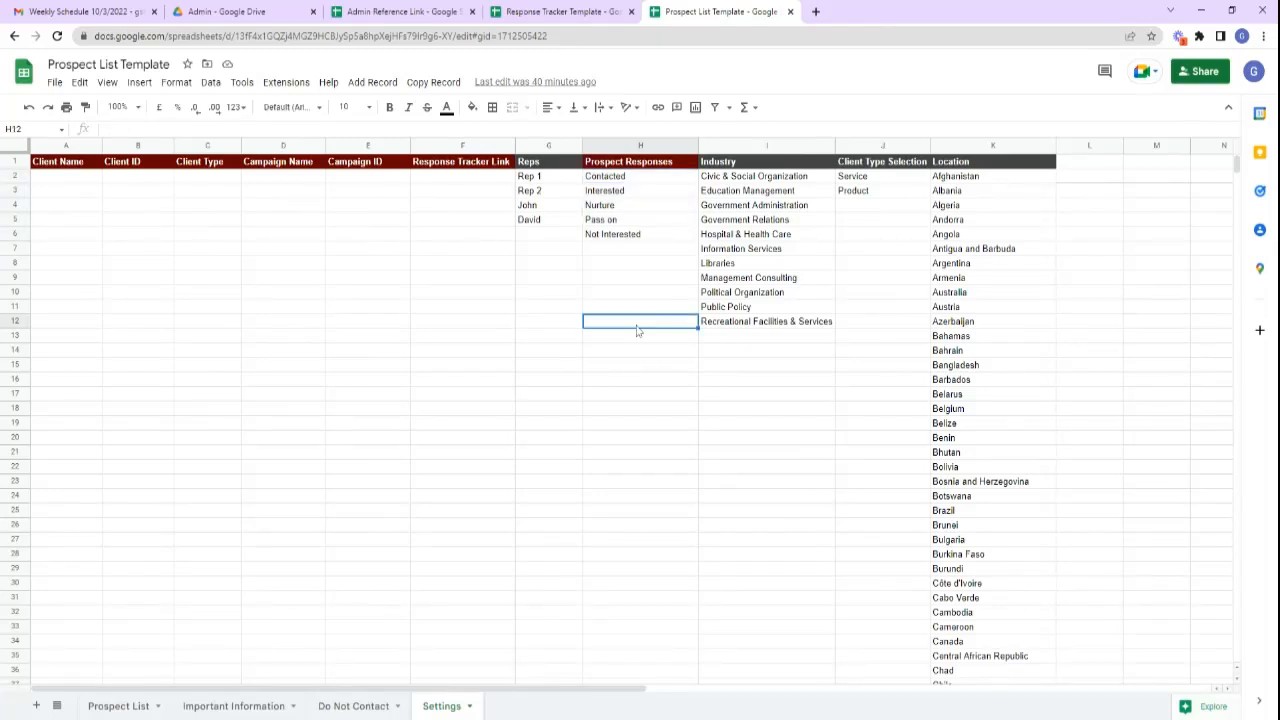
Select the Reps, Industry, Client Type Selection and Location columns together on the Settings sheet to review the editable lists.
left_click(548, 146)
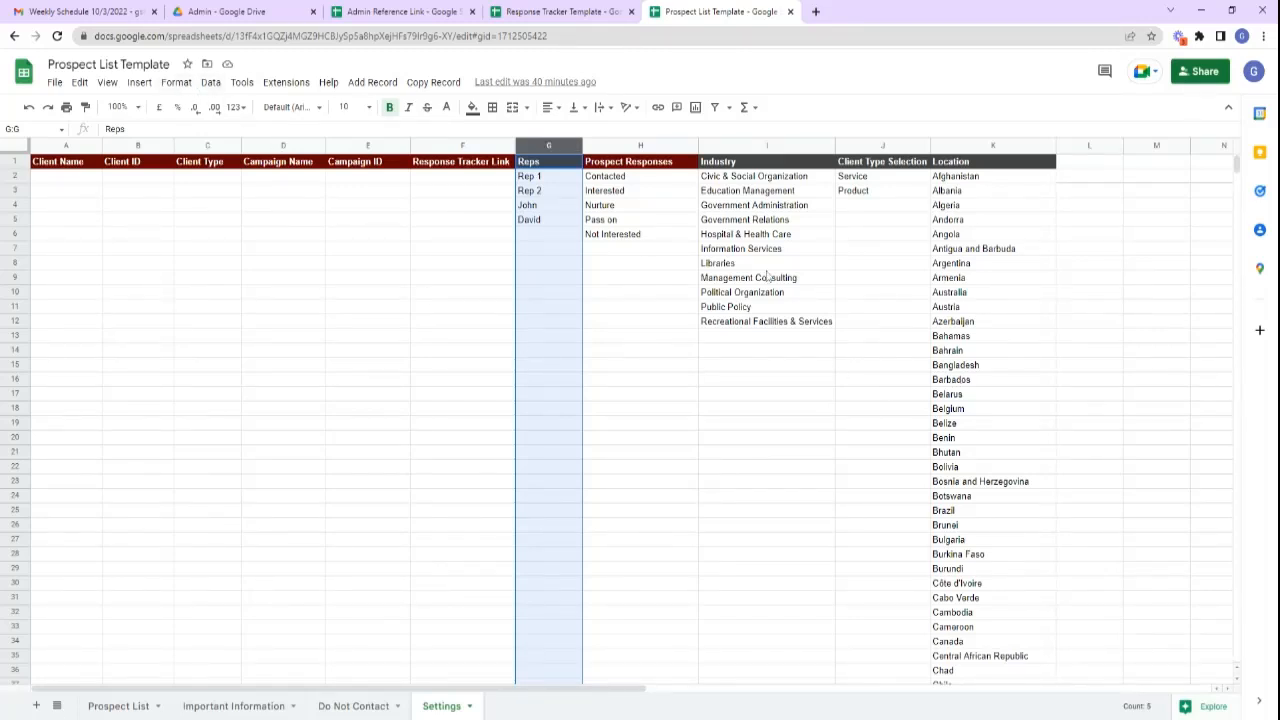
left_click(752, 146, "ctrl")
left_click(905, 148, "ctrl")
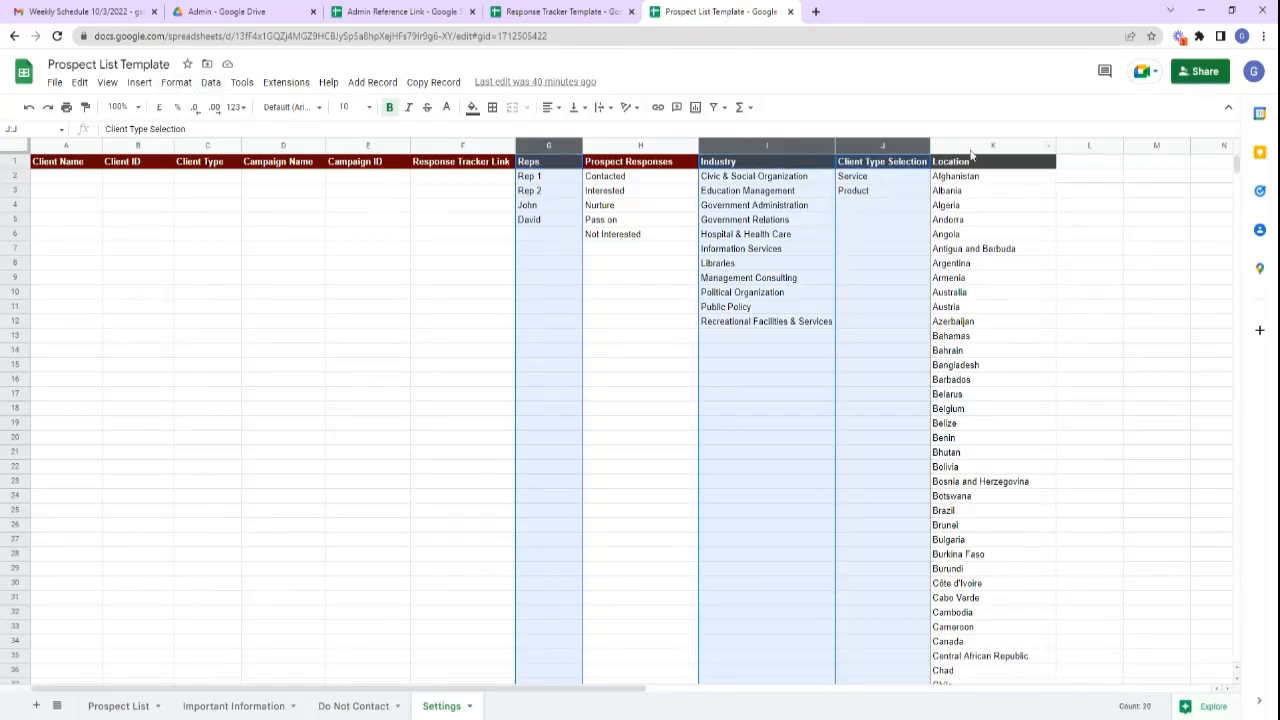
left_click(945, 147, "ctrl")
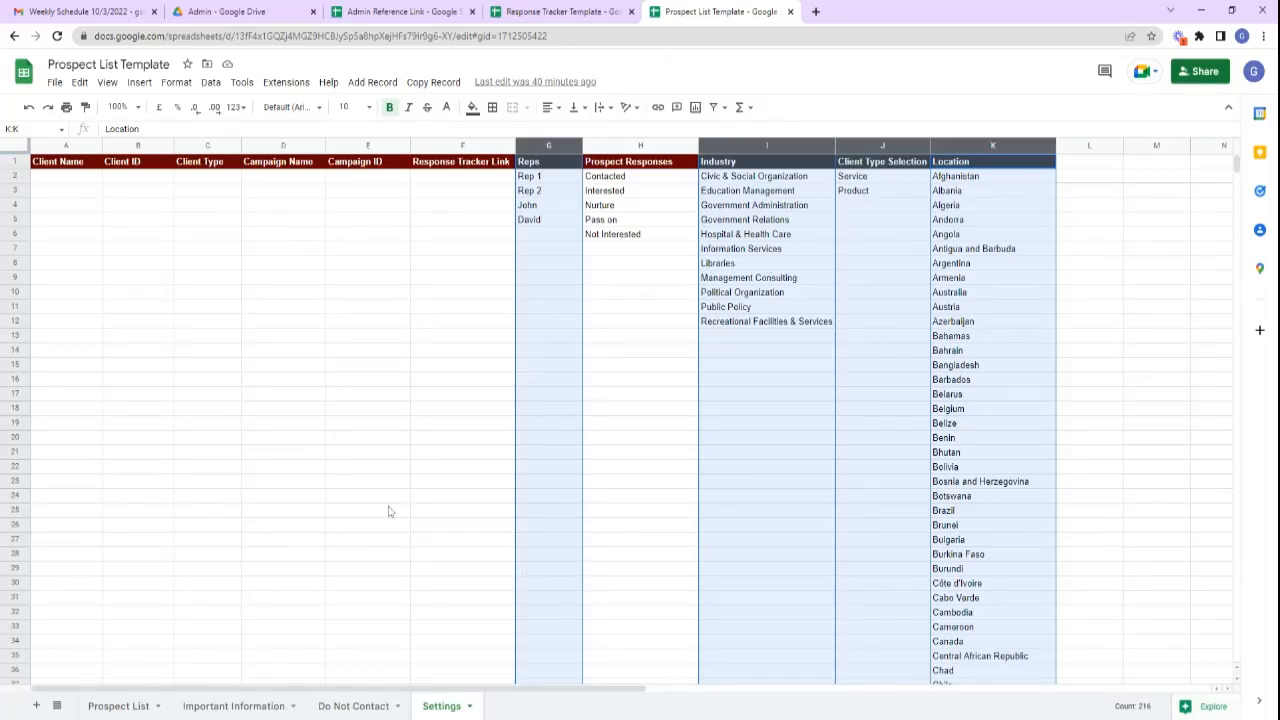
Inspect the Prospect Response and Rep dropdown options in the first record row of the Prospect List sheet.
left_click(131, 708)
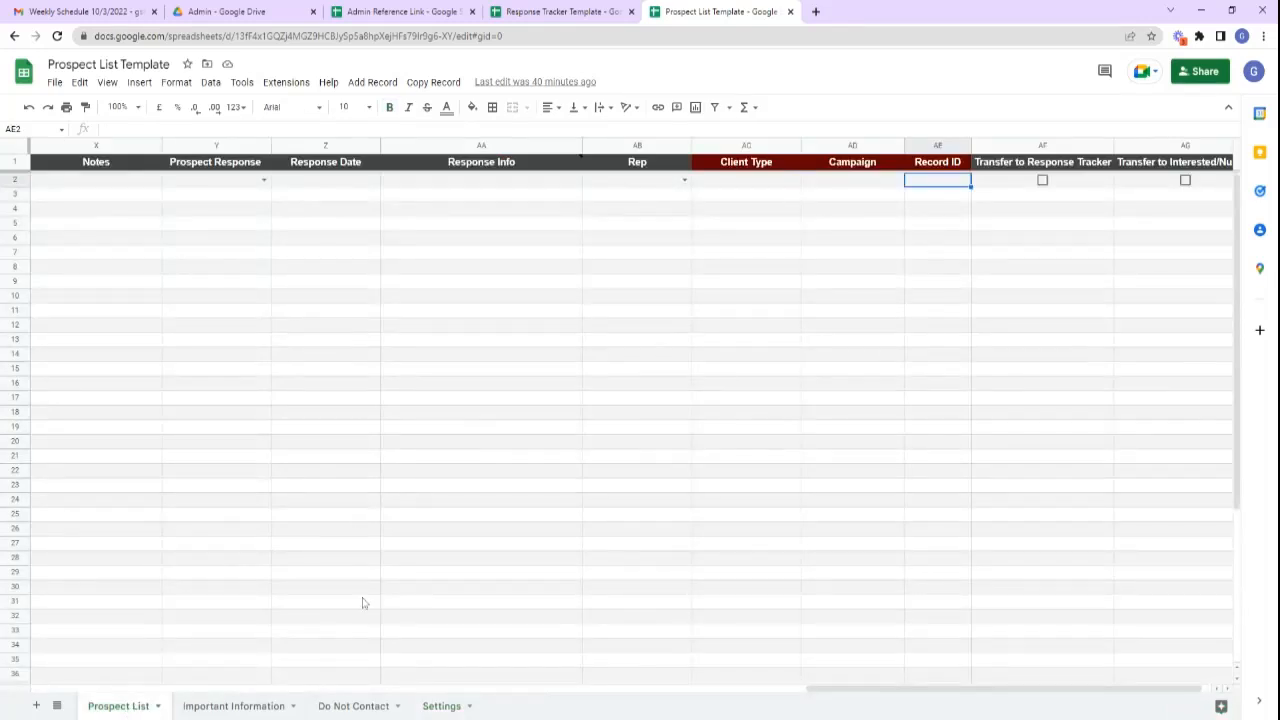
left_click(265, 181)
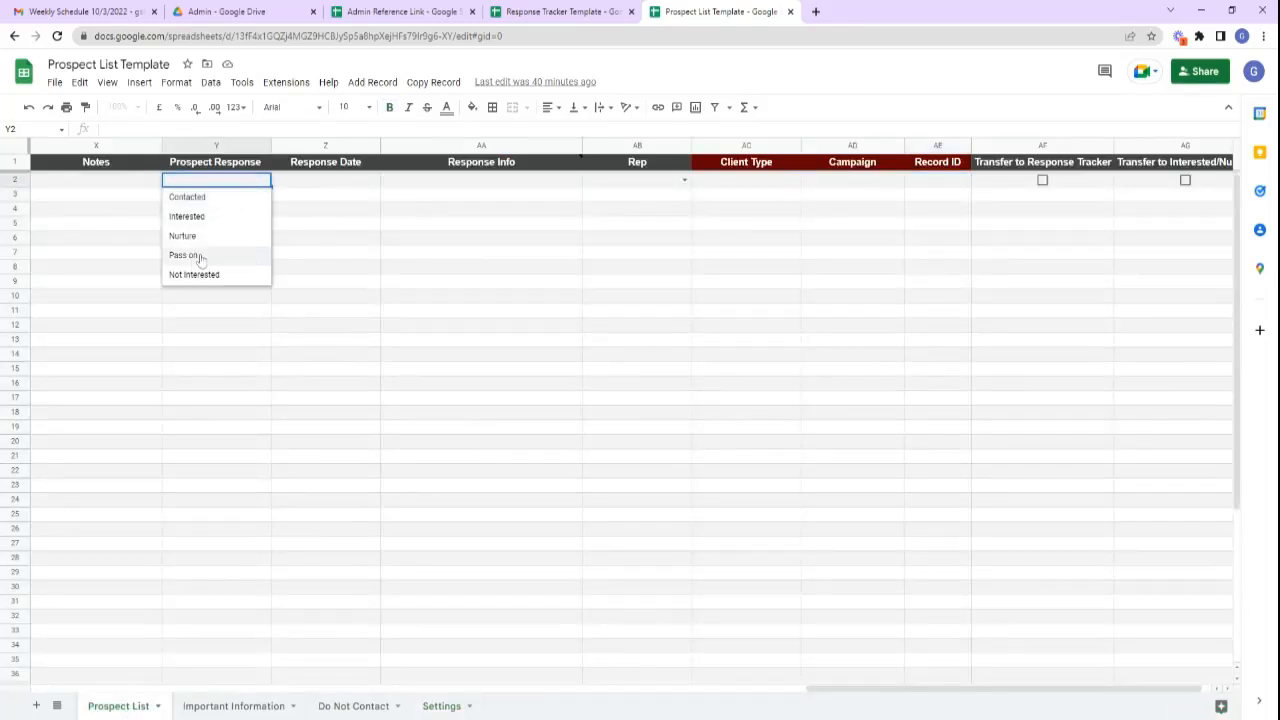
left_click(684, 181)
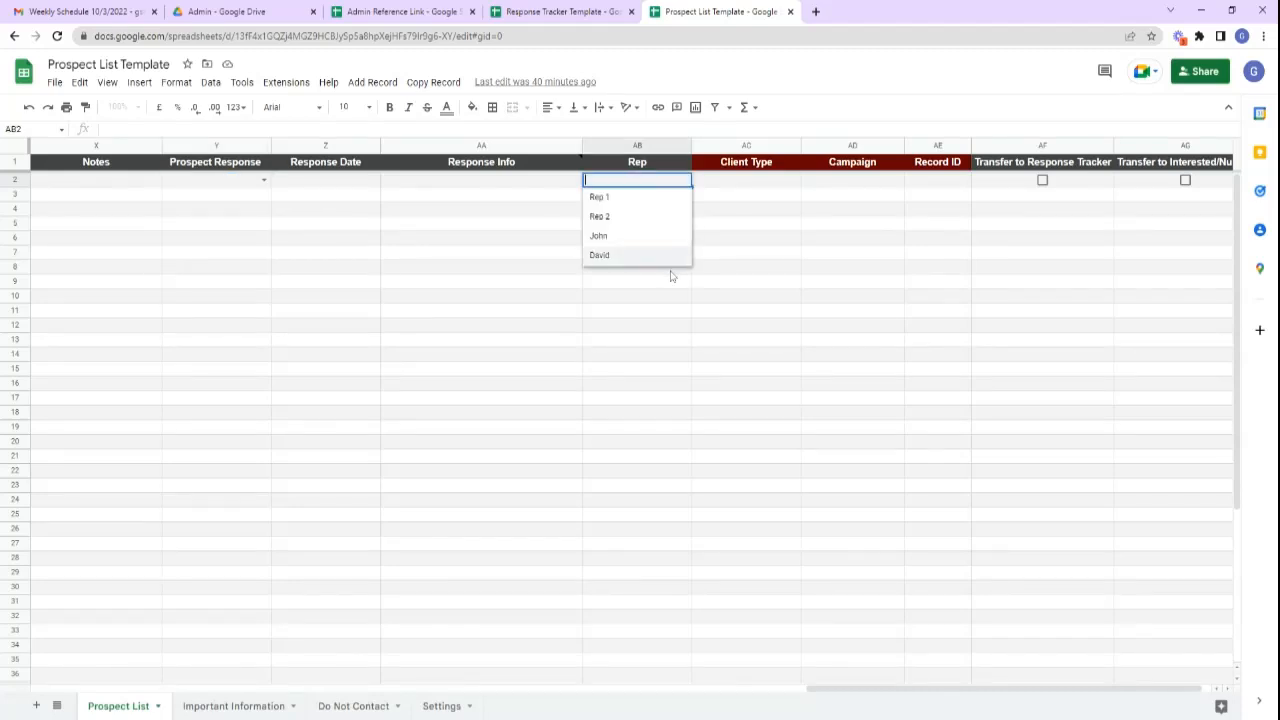
left_click(963, 201)
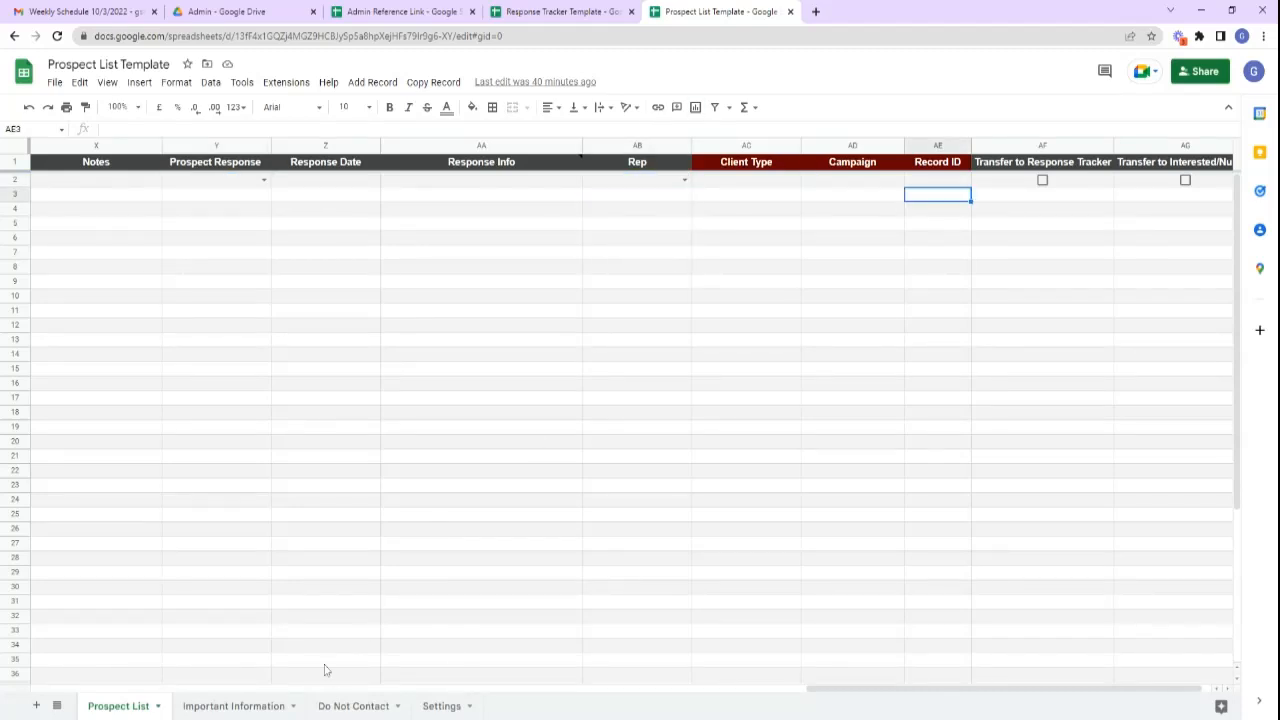
Add another rep's first name below the last entry in the Reps column on the Settings sheet.
left_click(441, 706)
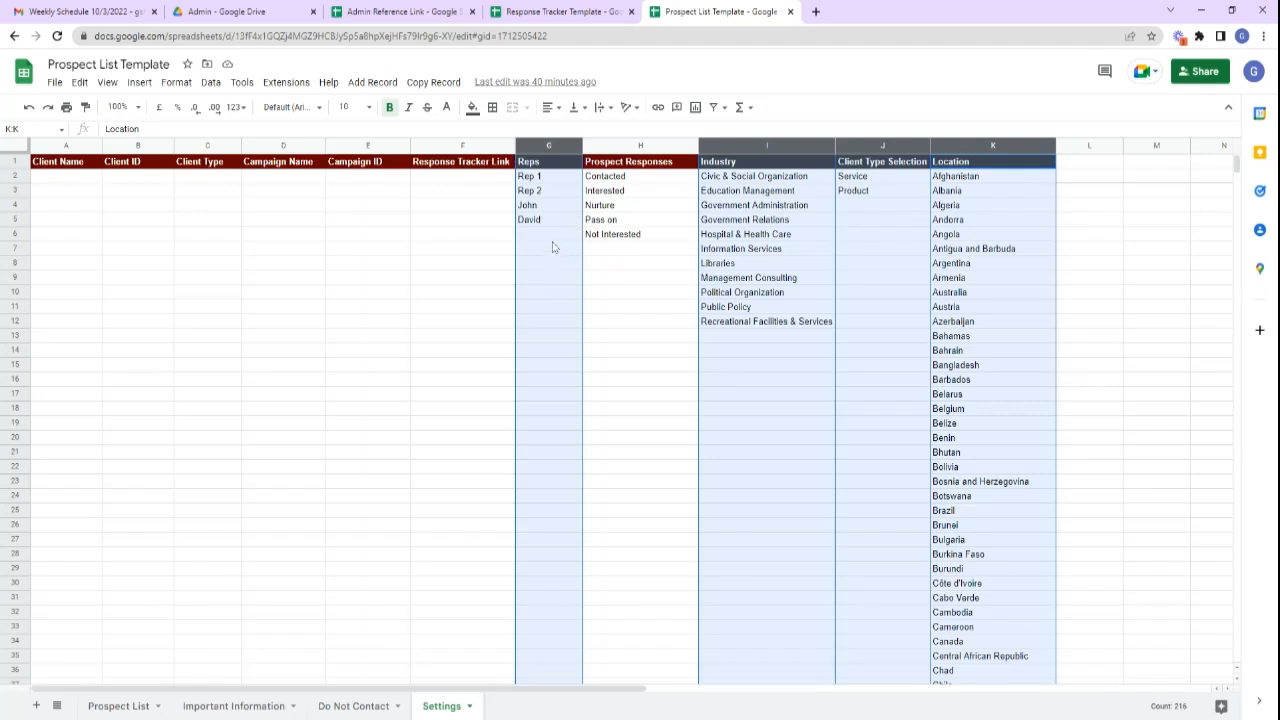
left_click(553, 240)
type("Ma")
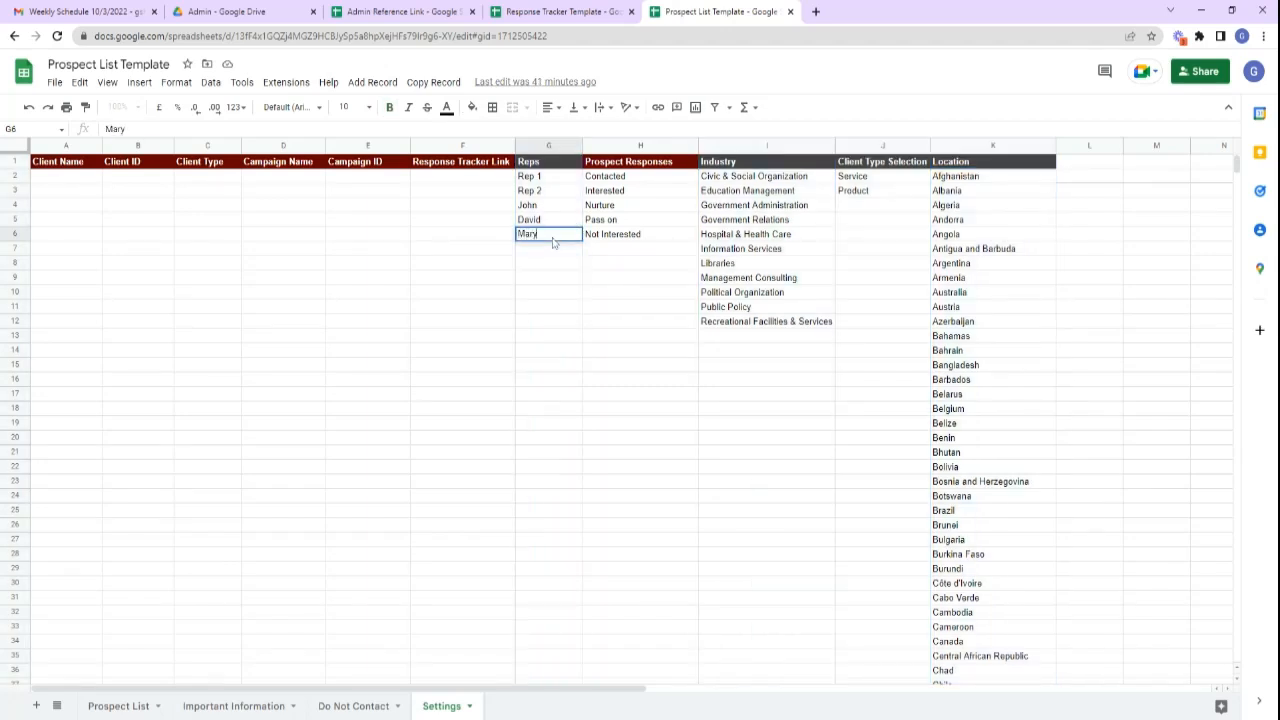
type("ry")
left_click(545, 349)
Check the Rep dropdown on the Prospect List sheet for the added rep.
left_click(115, 705)
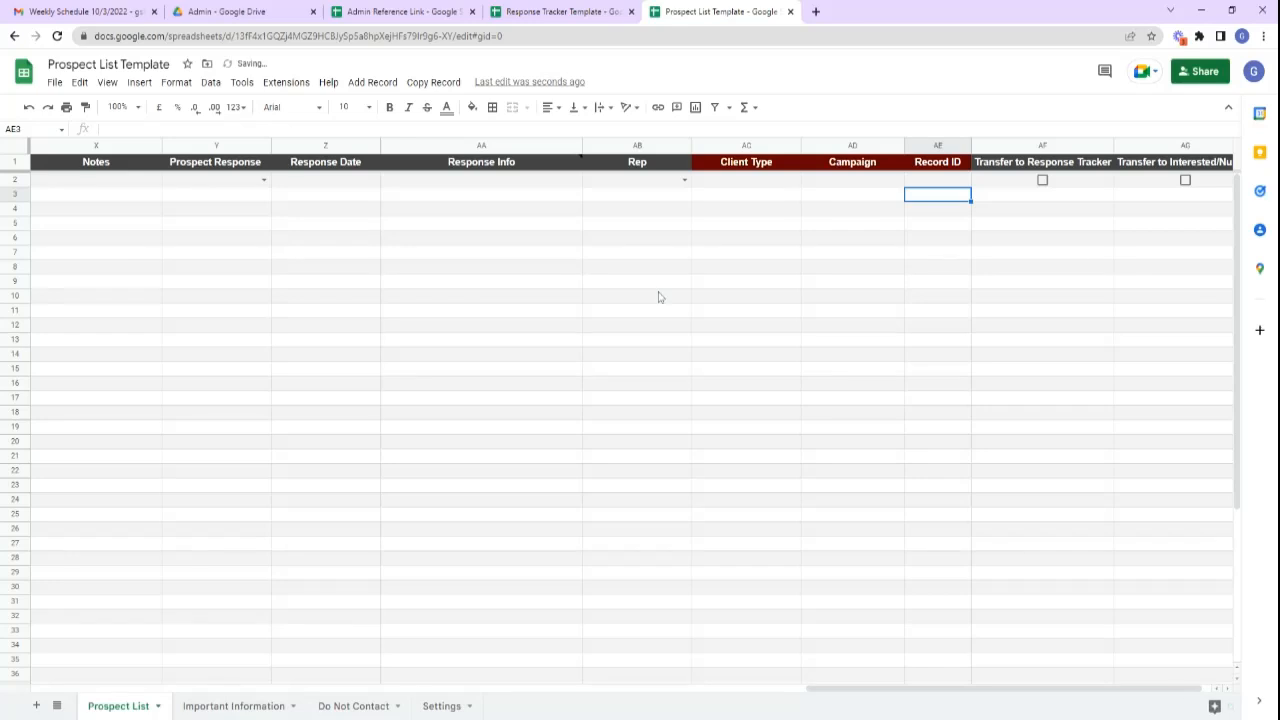
left_click(685, 180)
left_click(629, 457)
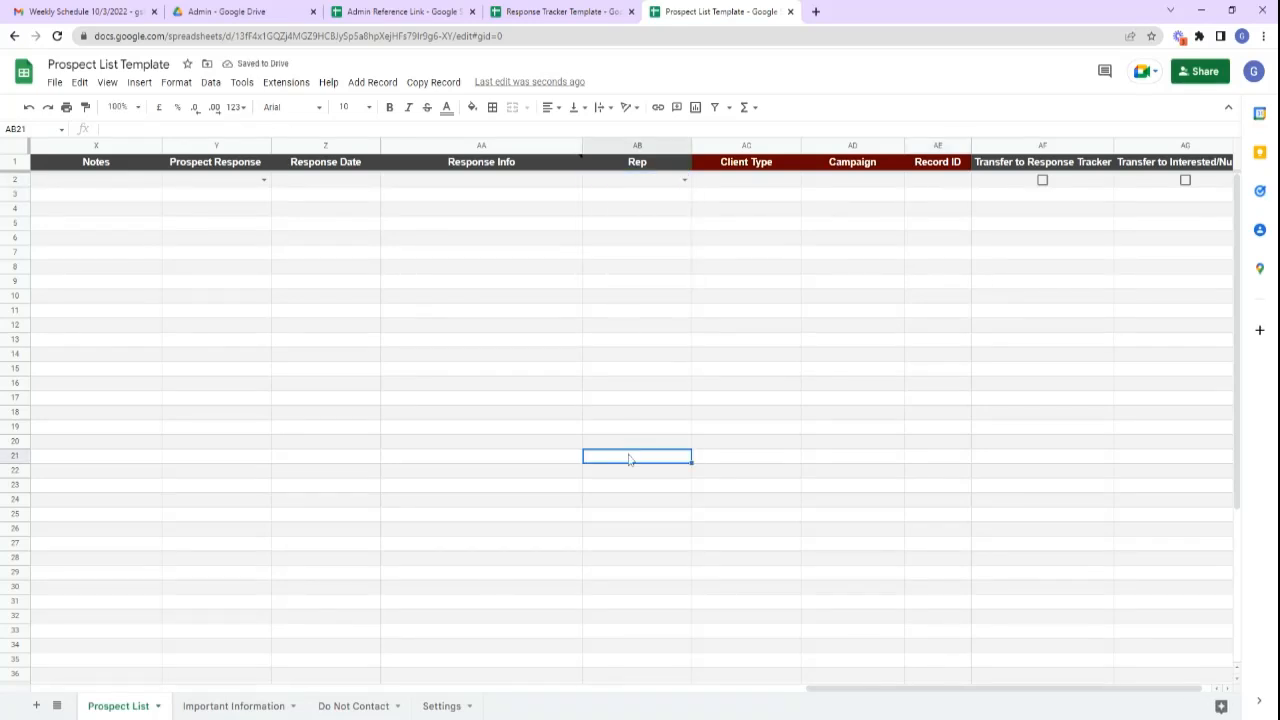
Examine the Industry list and the Location country list on the Settings sheet.
left_click(441, 705)
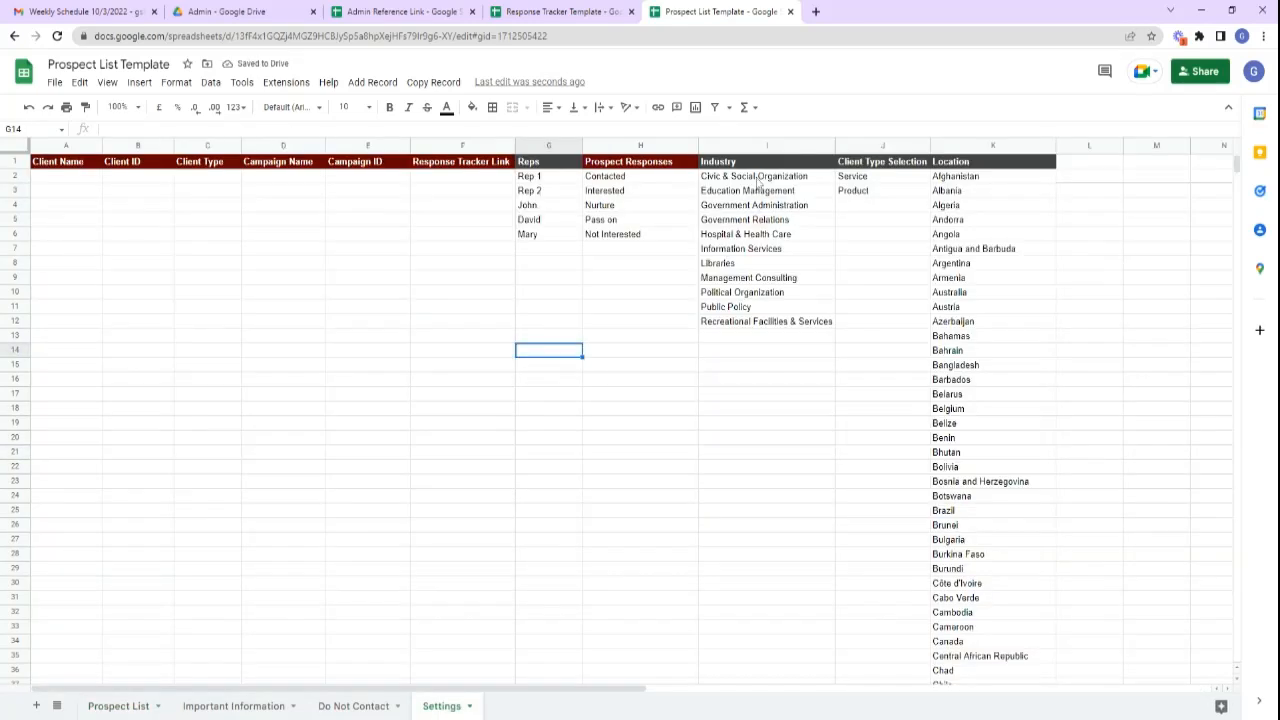
left_click_drag(757, 180, 766, 322)
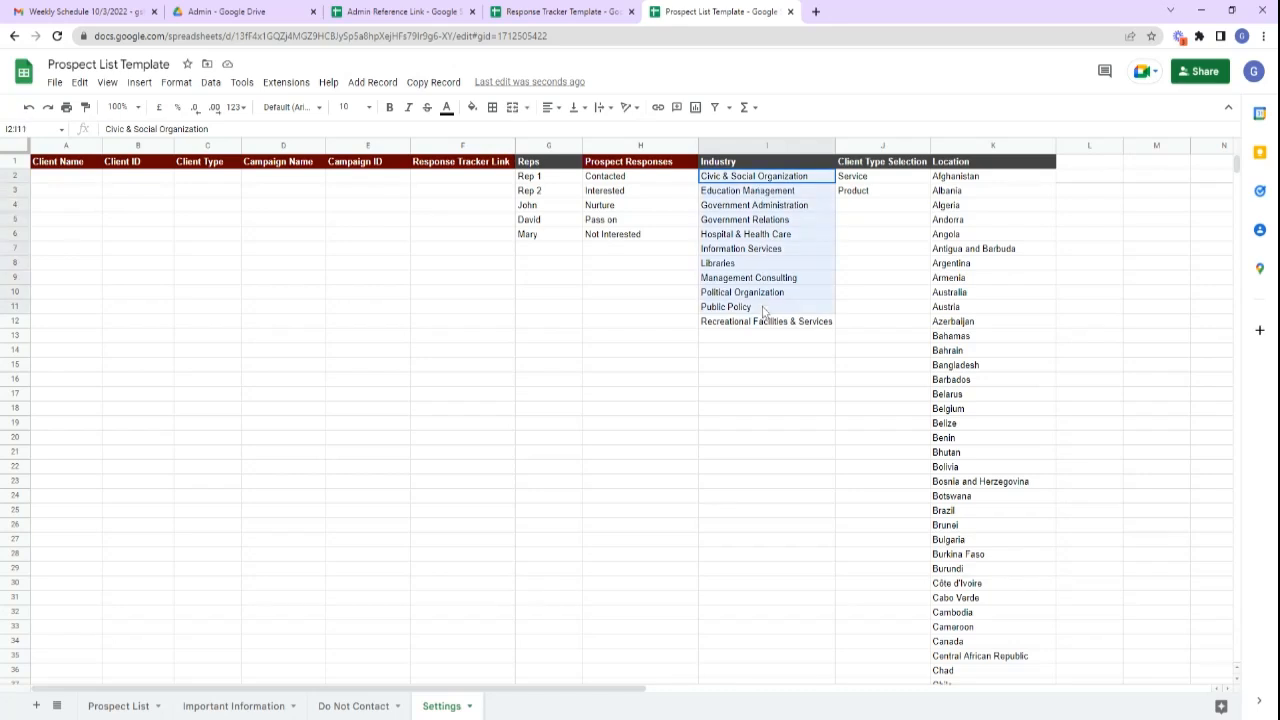
left_click(757, 471)
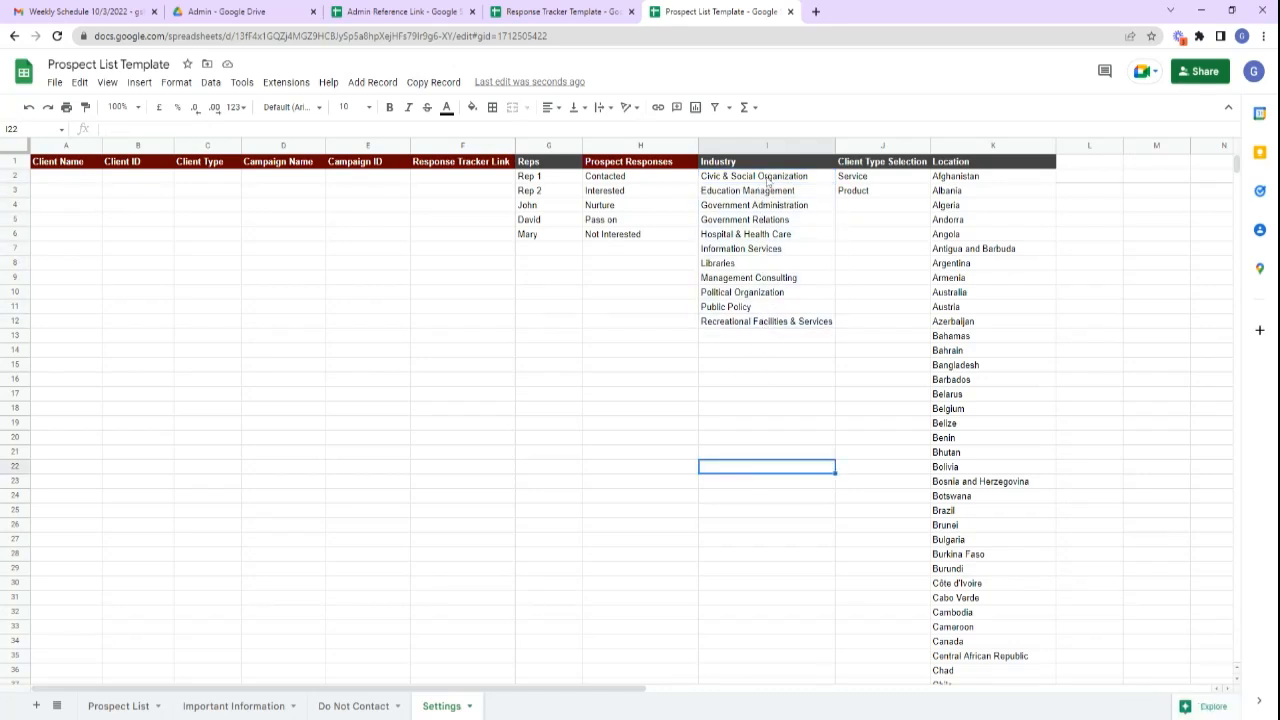
left_click_drag(767, 180, 771, 323)
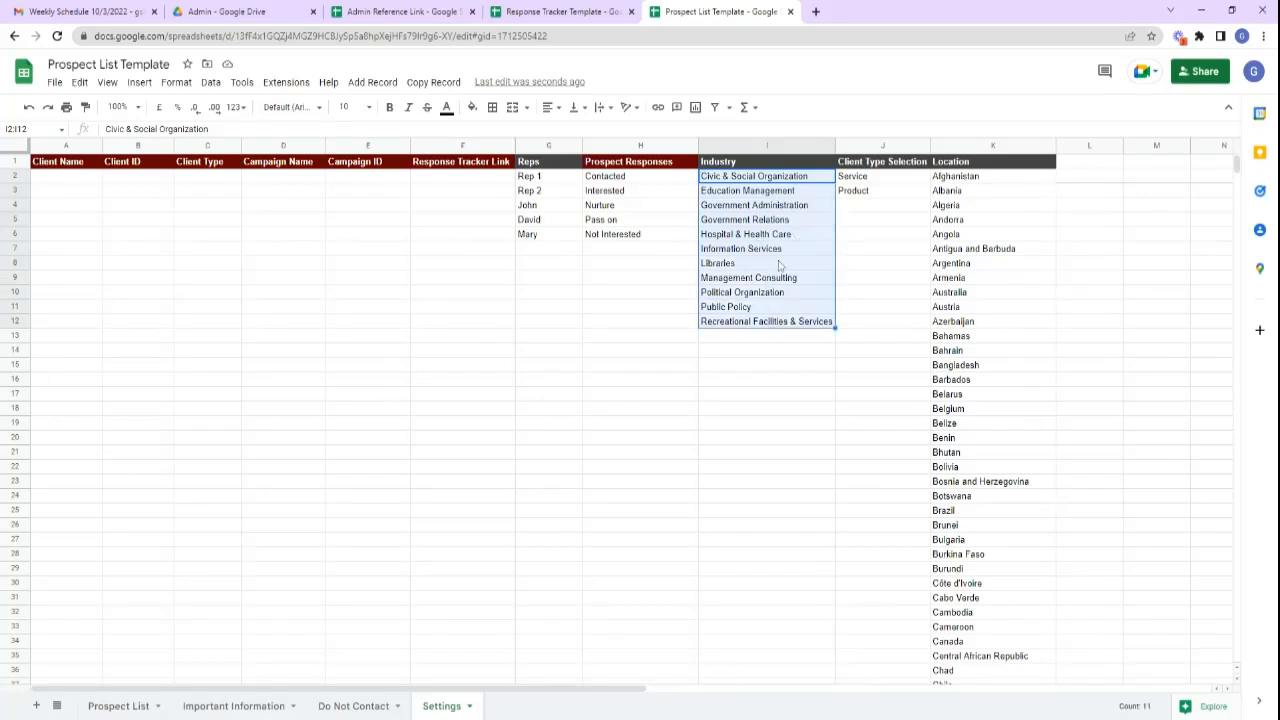
left_click(769, 193)
left_click(749, 338)
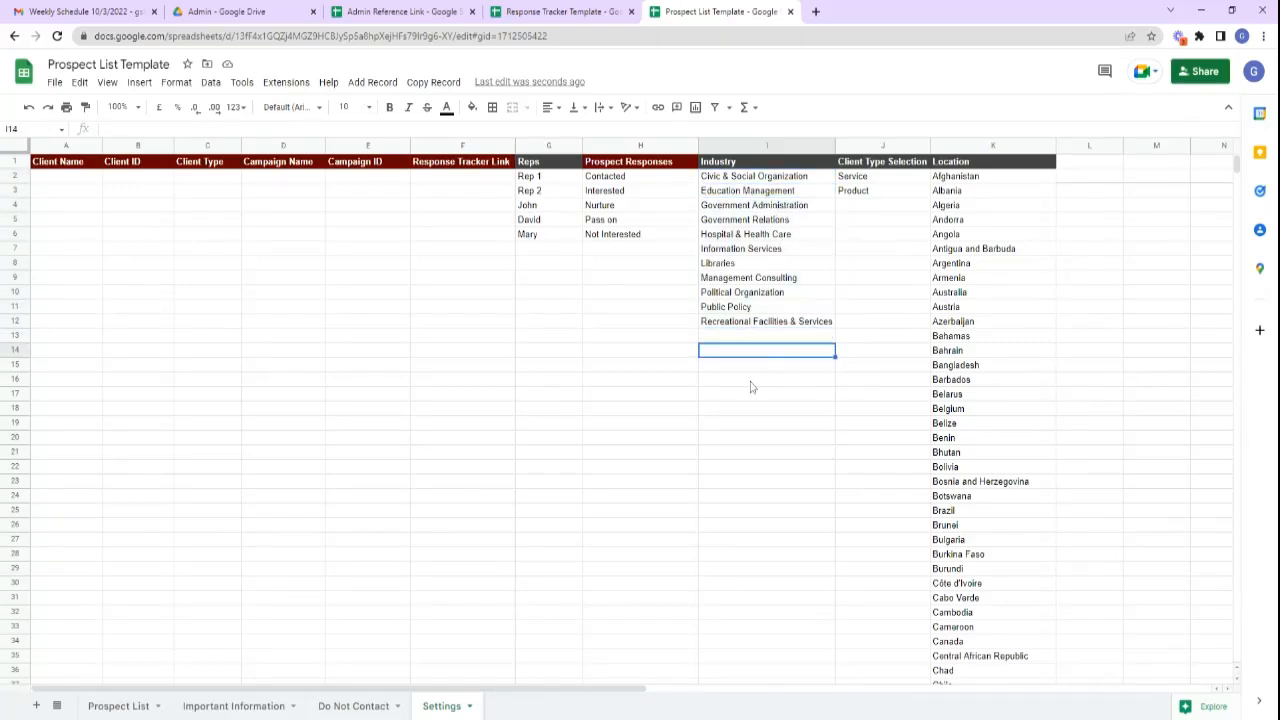
left_click(753, 383)
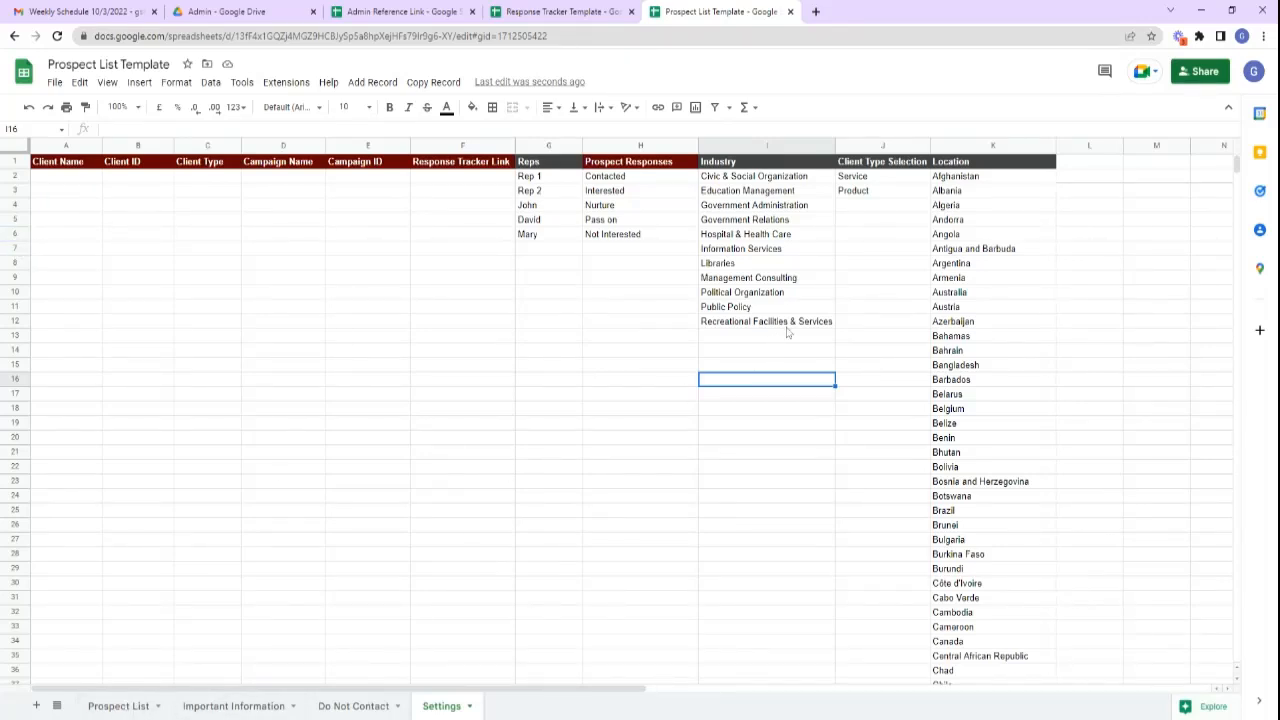
left_click_drag(975, 180, 940, 440)
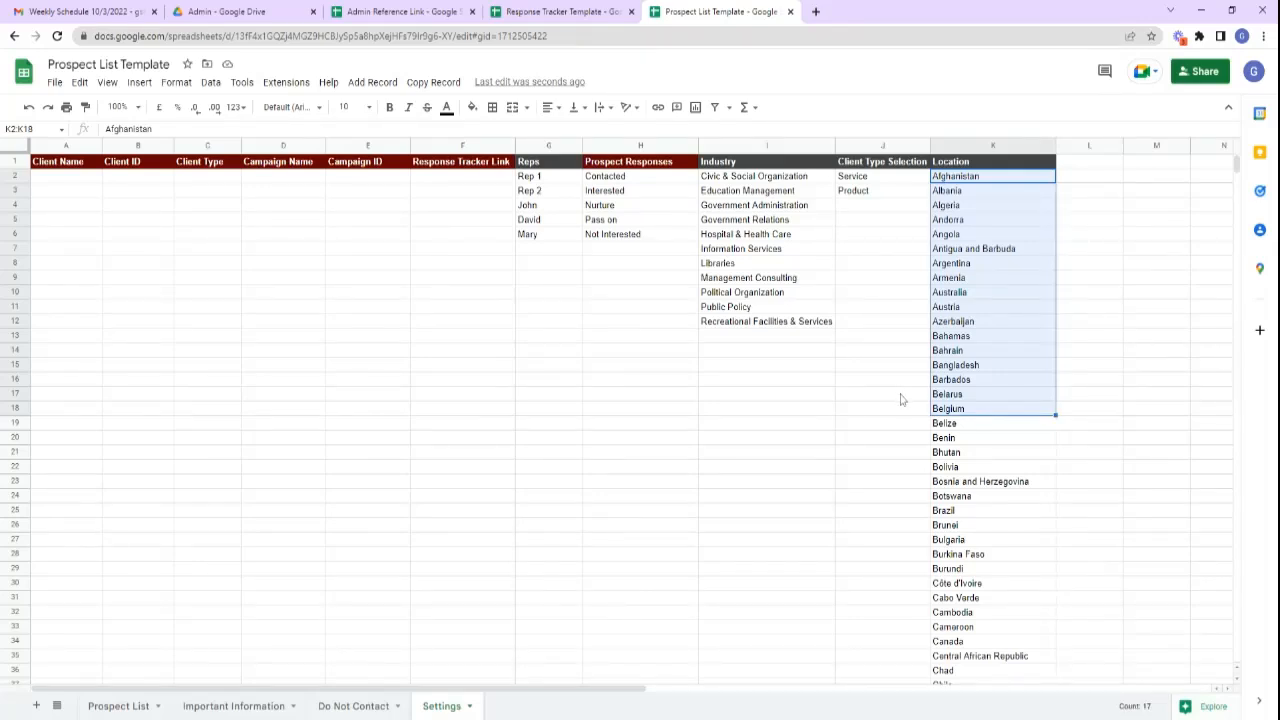
left_click_drag(990, 180, 985, 627)
Try out the Prospect Location dropdown in the Prospect List sheet's first record row with United Kingdom, and clear the cell.
left_click(120, 706)
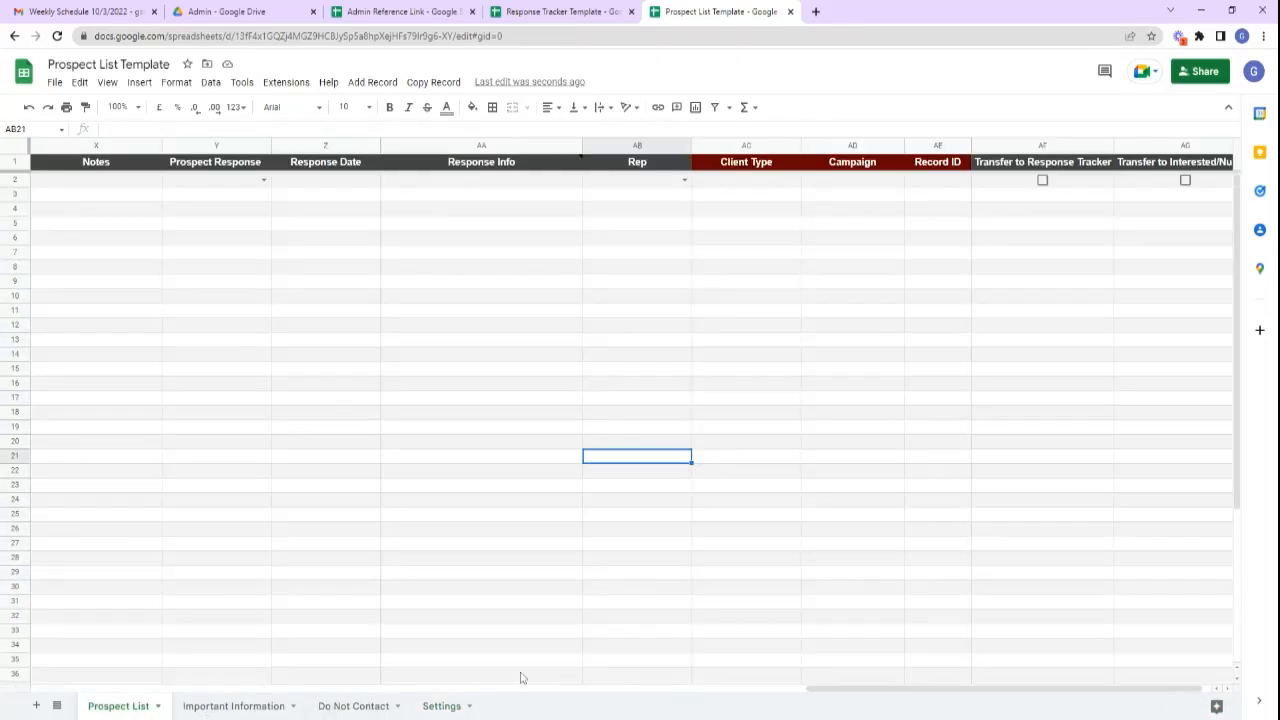
left_click_drag(814, 689, 40, 689)
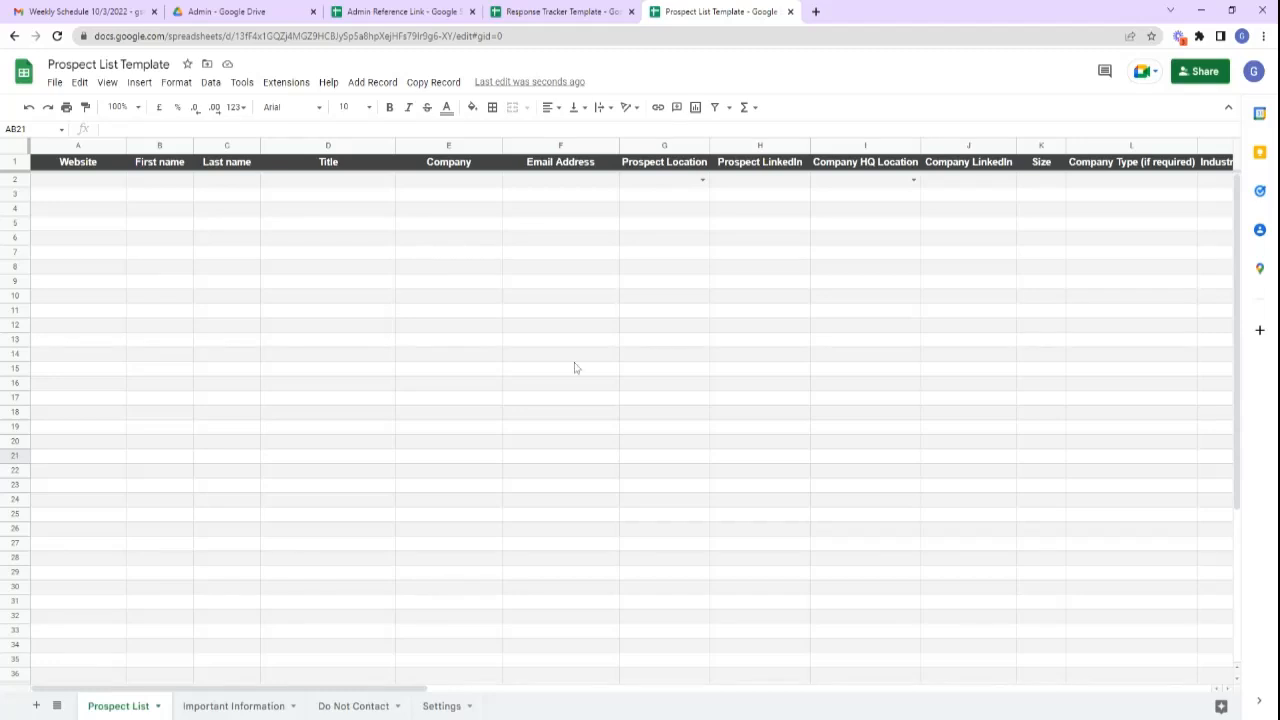
left_click(702, 180)
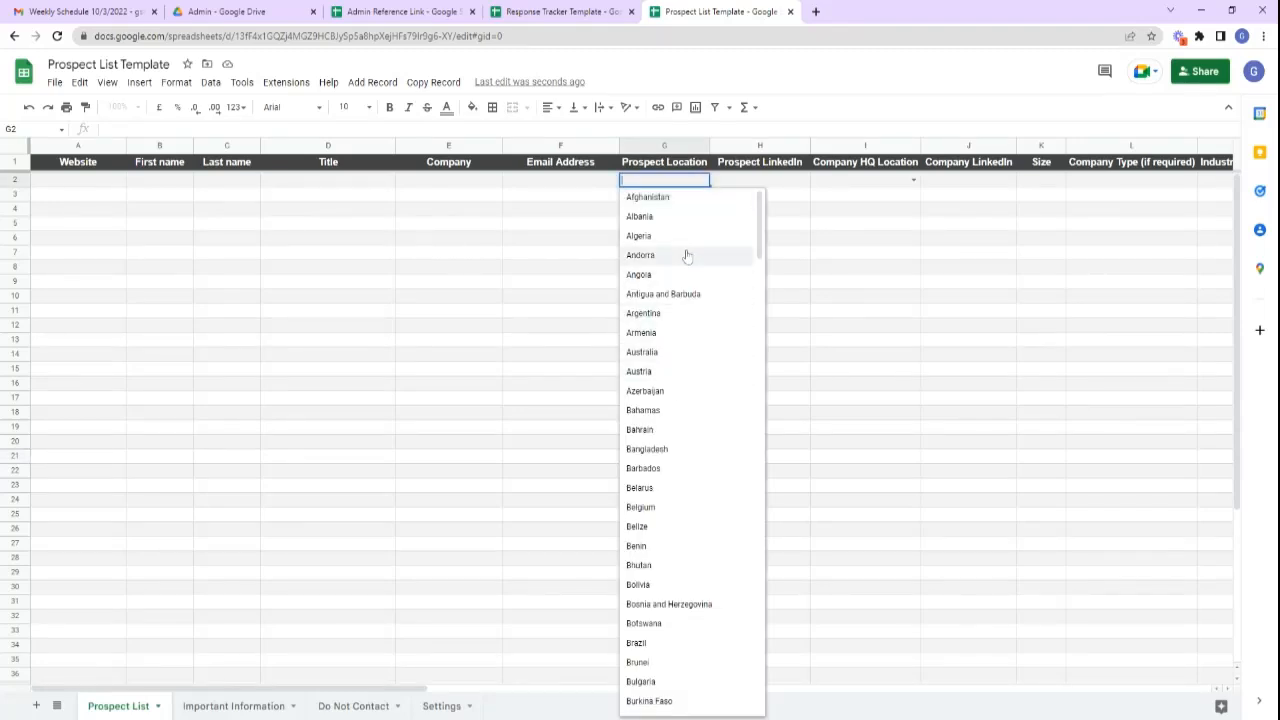
type("unite")
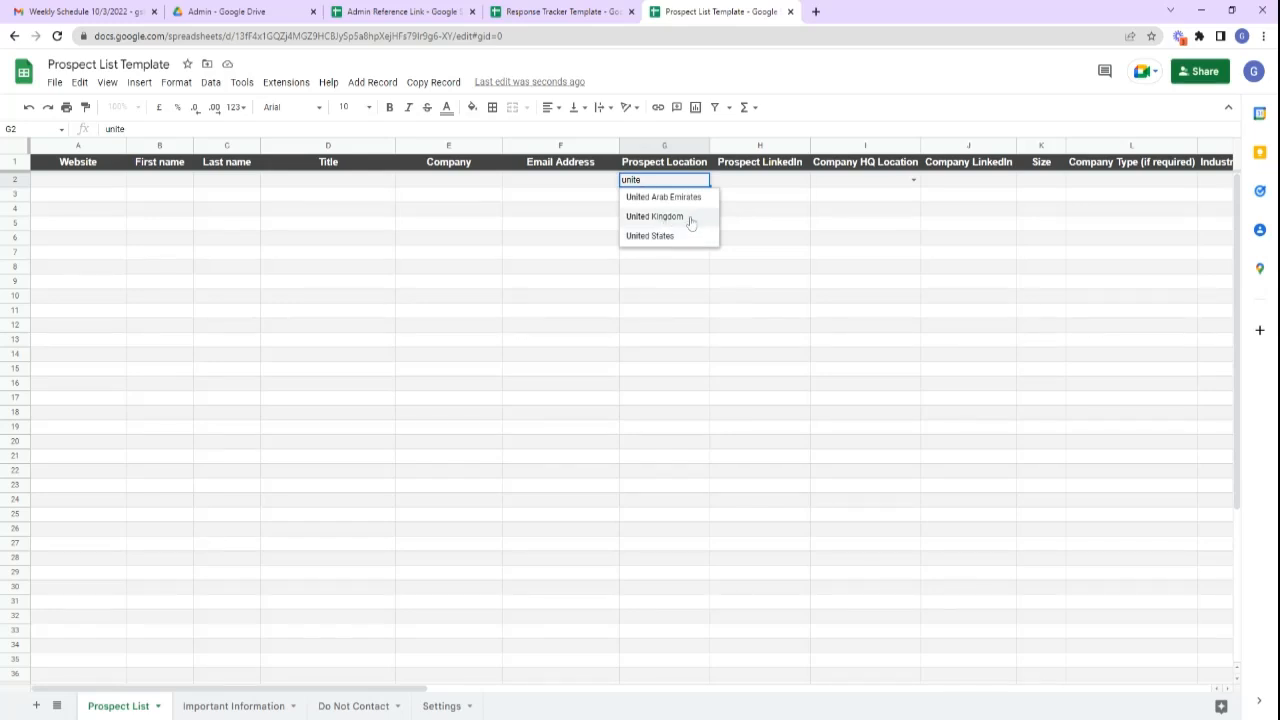
left_click(688, 219)
left_click(666, 239)
left_click(673, 185)
key("Delete")
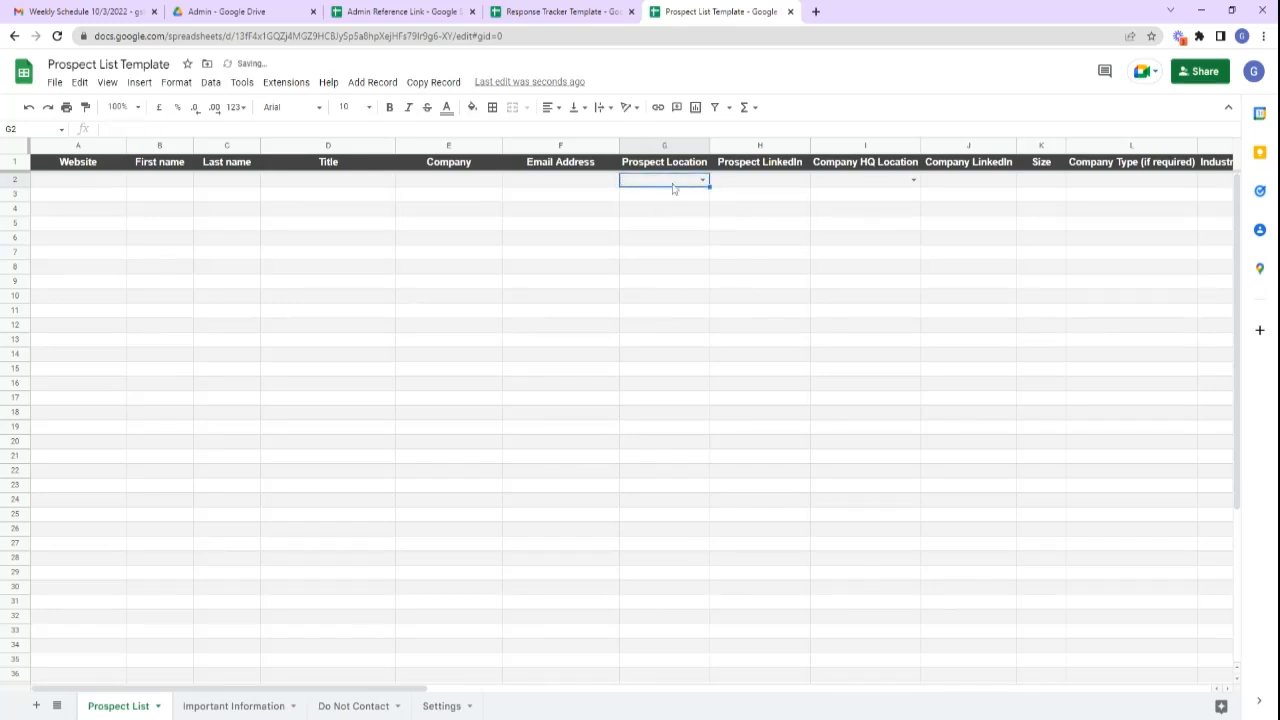
Review the countries in the Location column on the Settings sheet again.
left_click(438, 705)
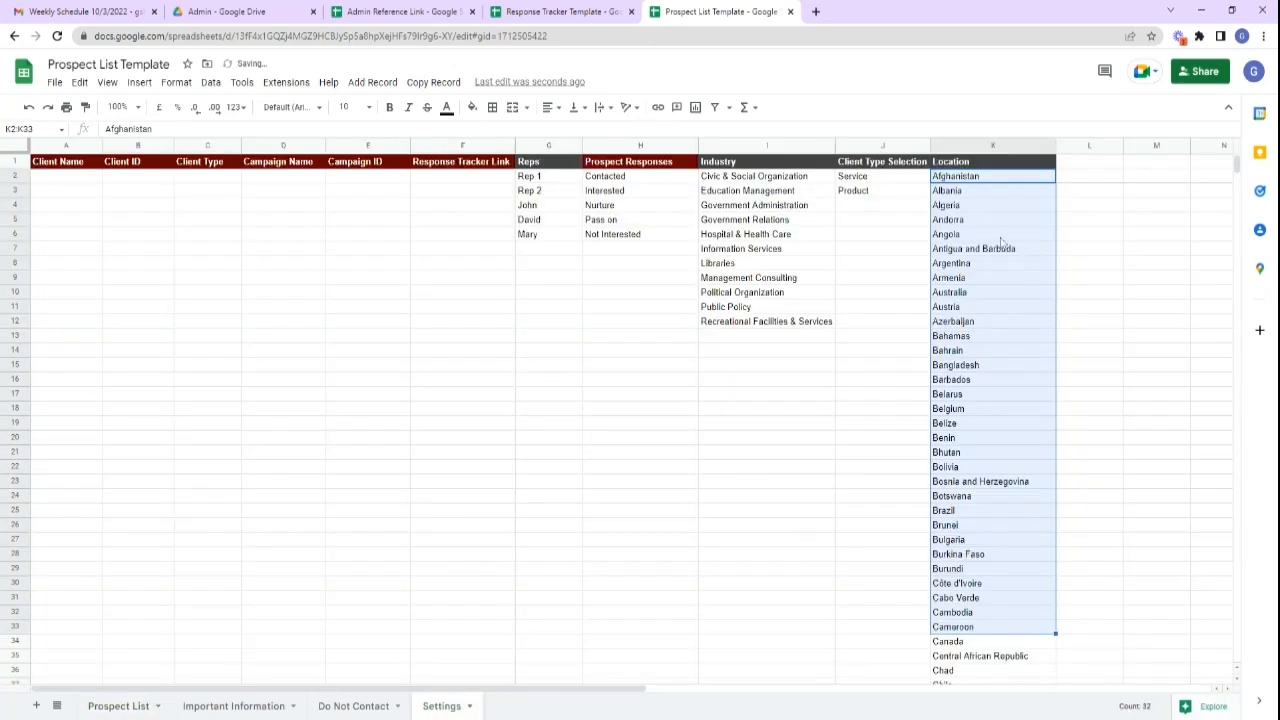
left_click(978, 219)
left_click_drag(977, 176, 972, 526)
scroll(970, 476, "down", 2)
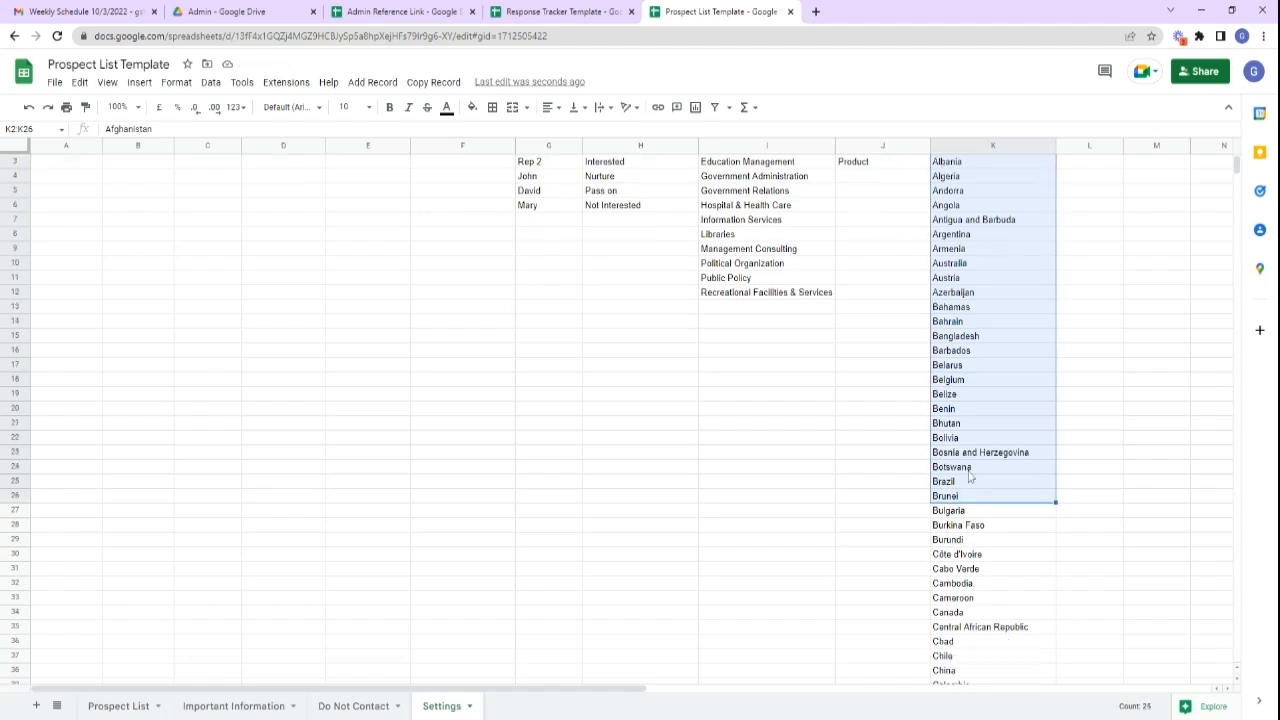
scroll(968, 474, "up", 1)
scroll(970, 471, "up", 1)
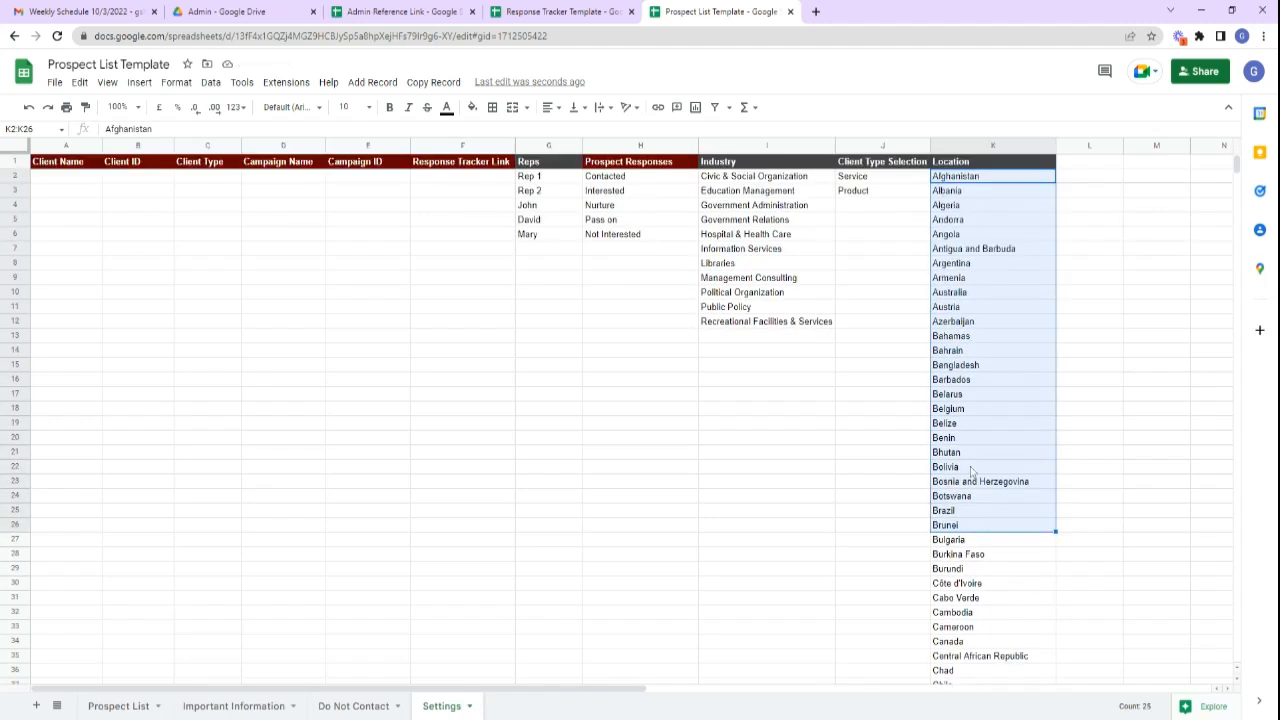
left_click(968, 410)
left_click_drag(975, 182, 988, 472)
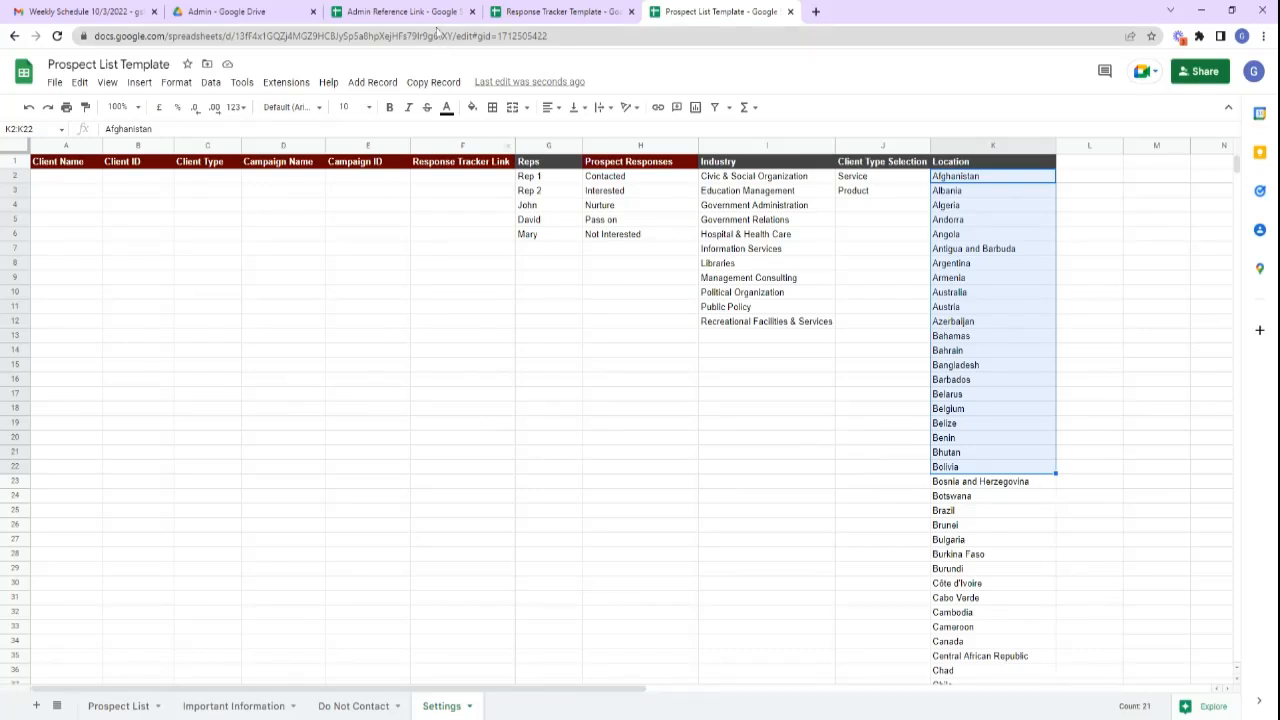
Switch to the Admin Reference Link spreadsheet and enter Client A as the client name in the new-client form.
left_click(378, 18)
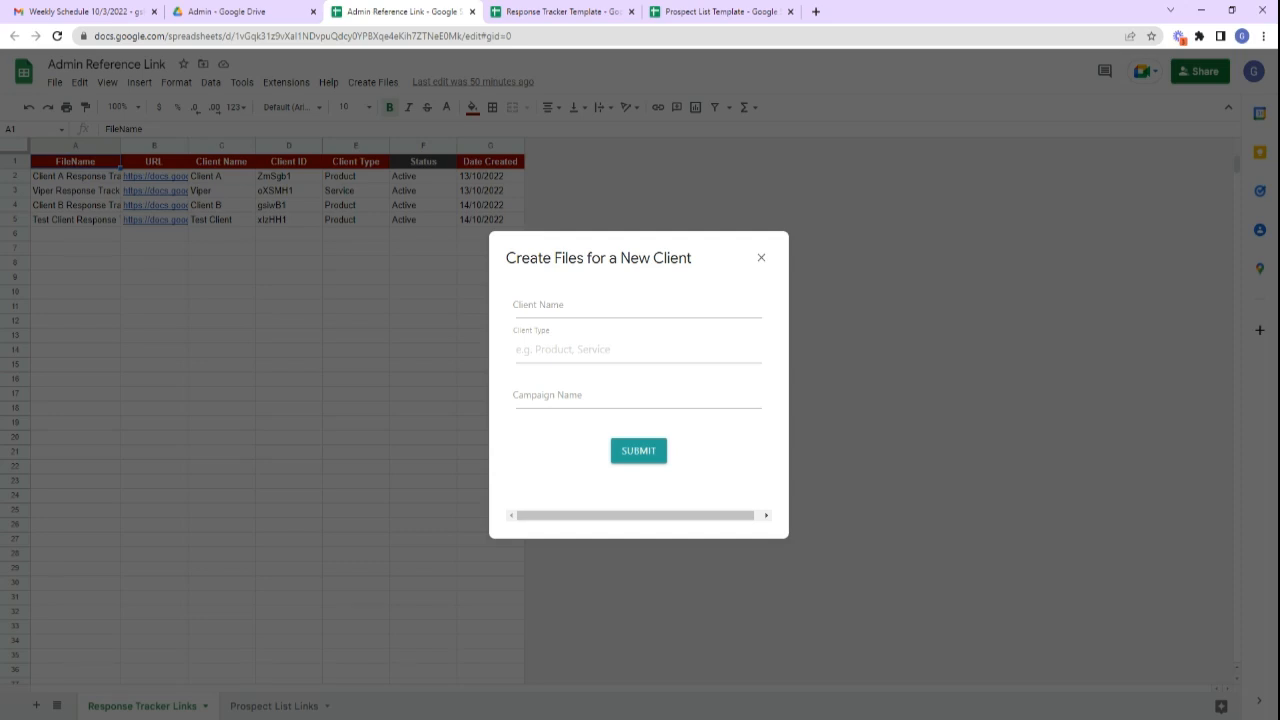
left_click(574, 306)
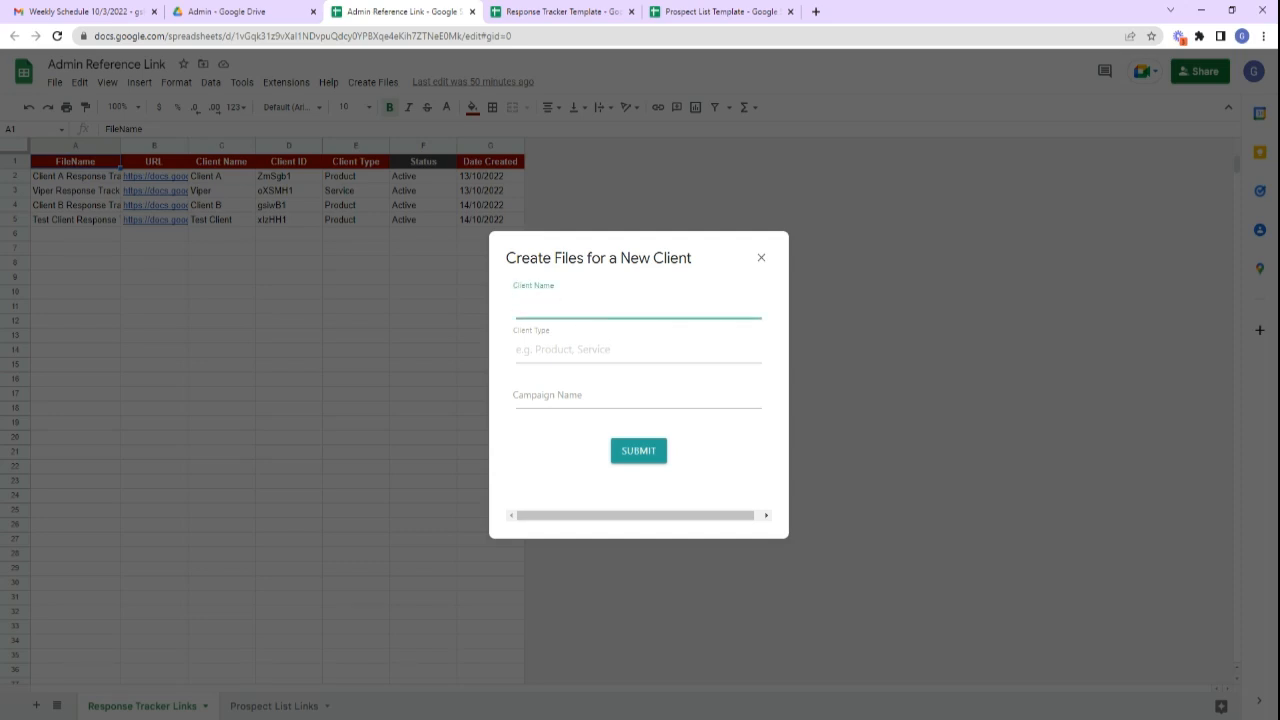
left_click(145, 308)
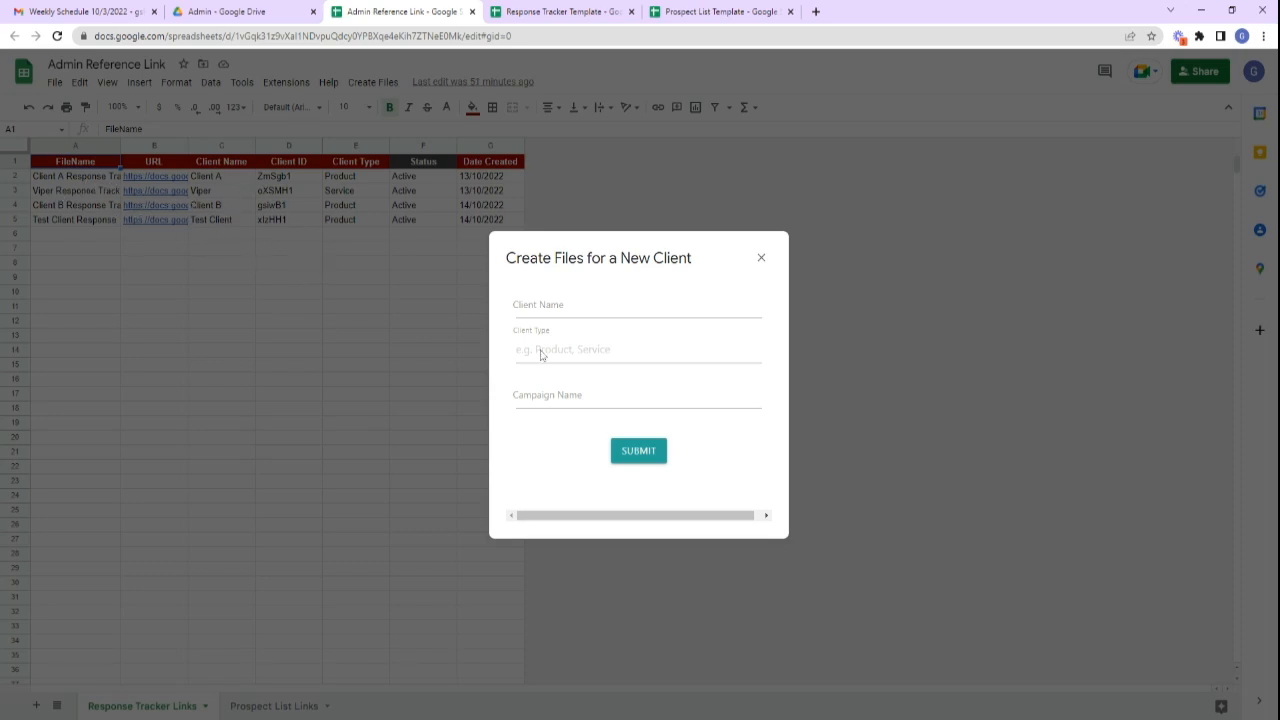
left_click(566, 305)
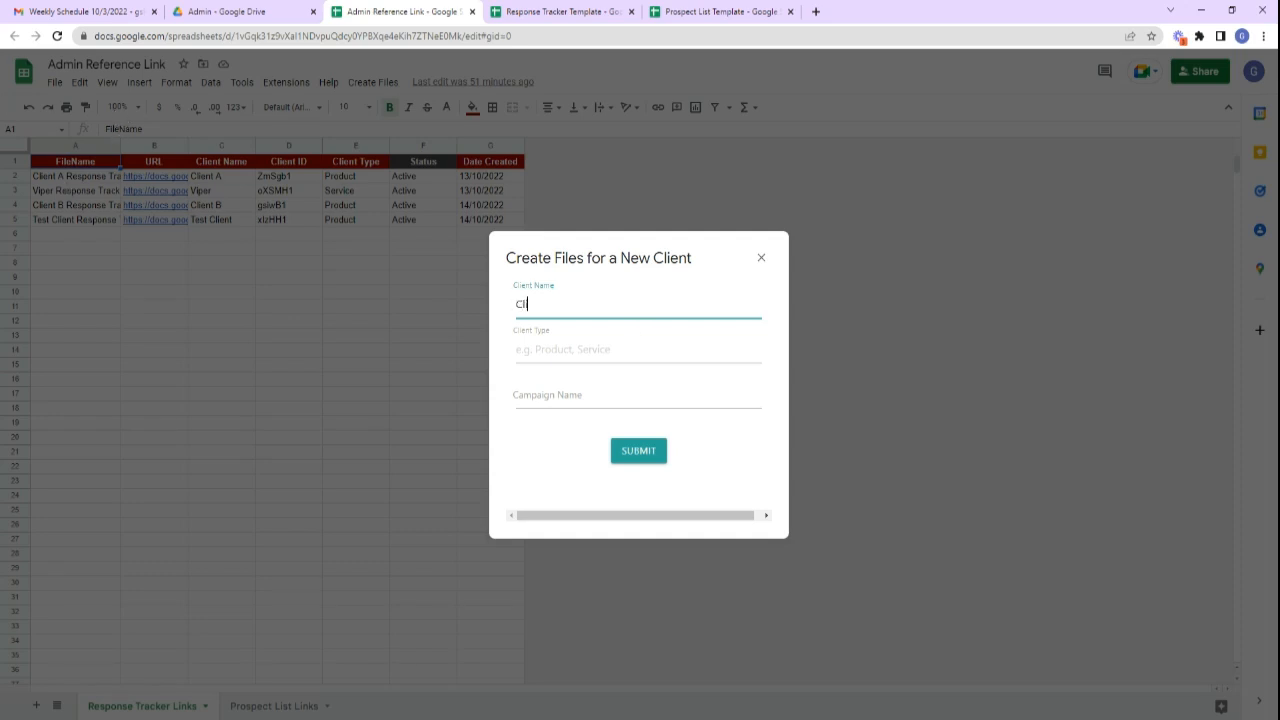
key("Down")
key("Down")
key("Down")
key("Tab")
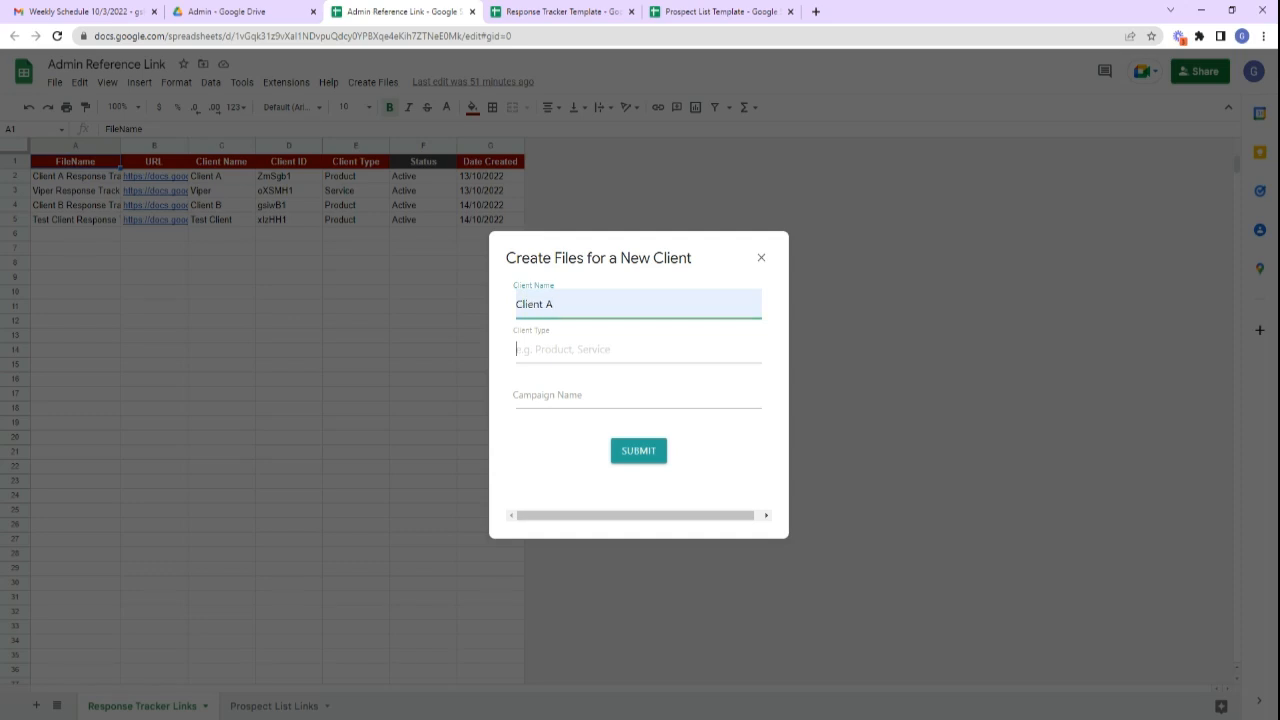
Try to submit the new-client form with client type Product and campaign name Camp A, and dismiss the alert.
key("Down")
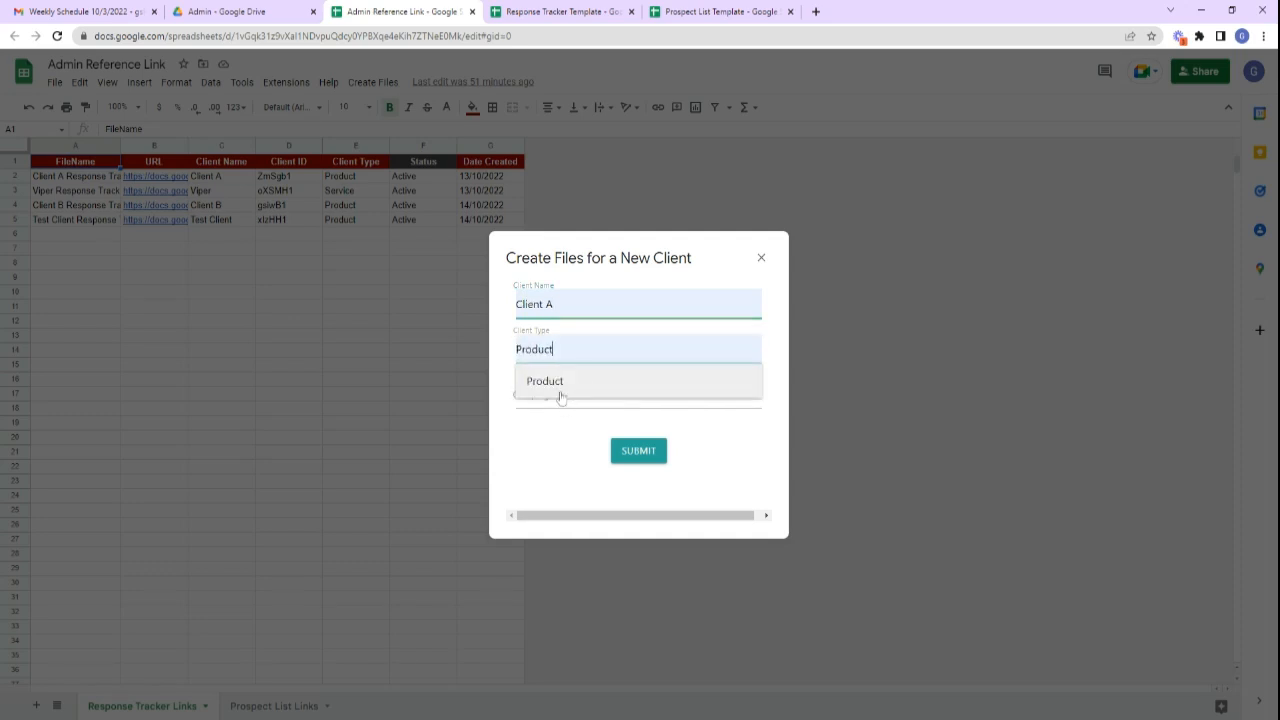
left_click(563, 397)
left_click(563, 396)
type("Camp A")
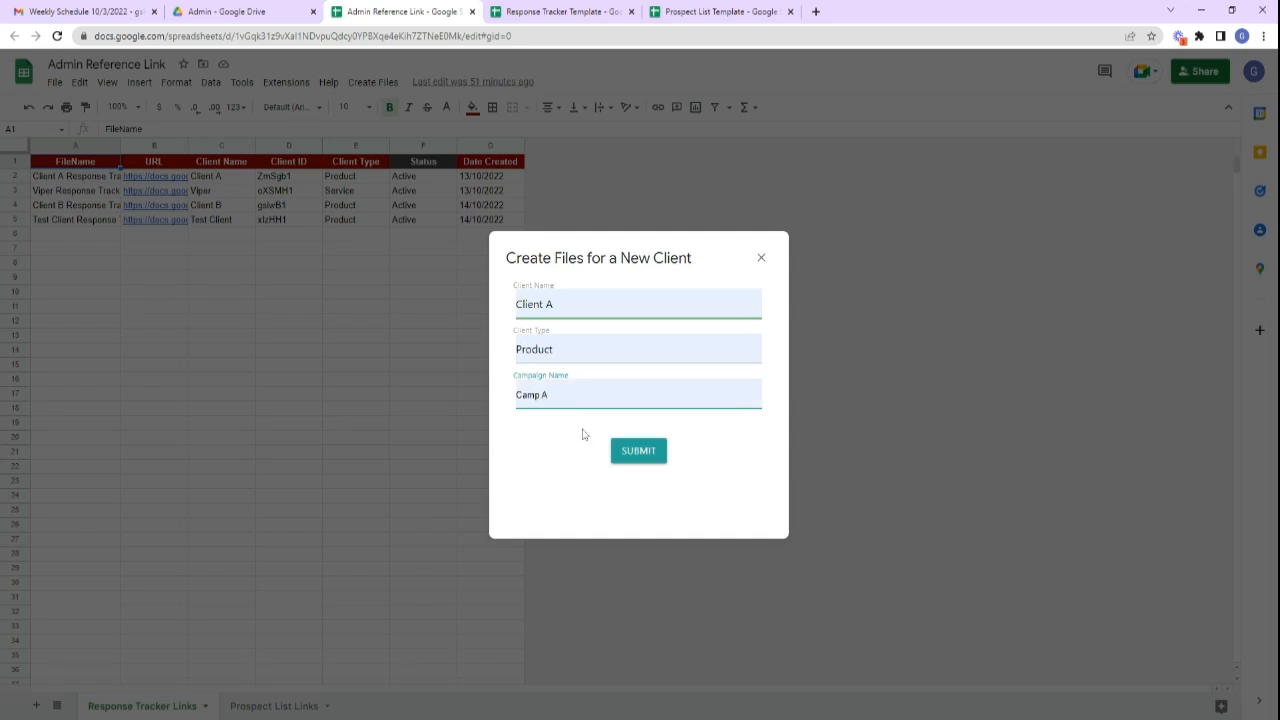
left_click(648, 450)
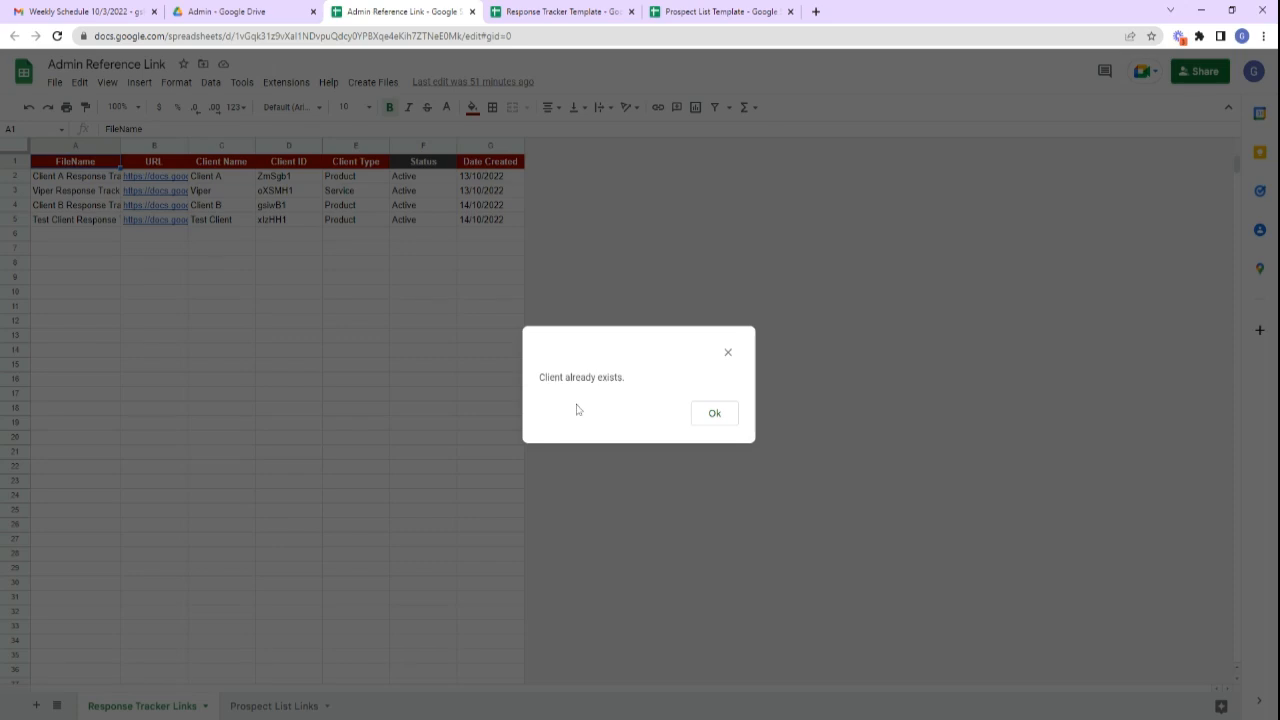
left_click(700, 420)
Start creating files for another new client, with client name Client C and client type Product.
left_click(372, 84)
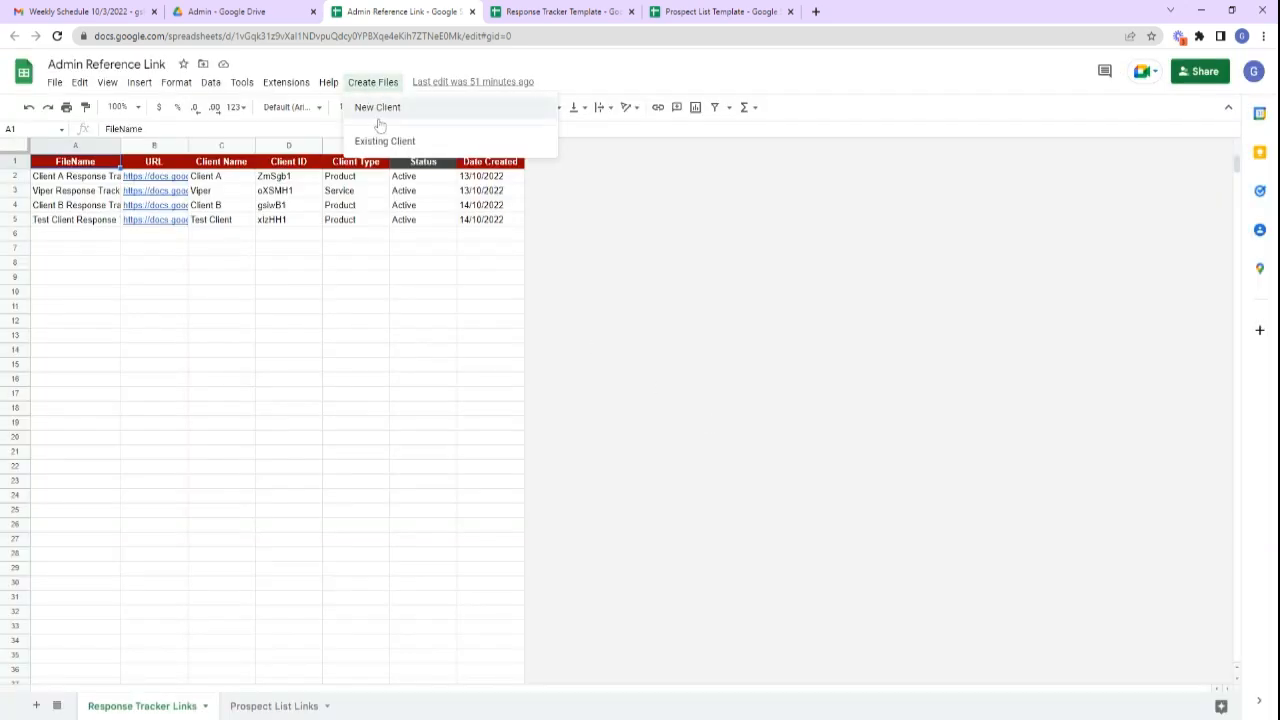
left_click(377, 117)
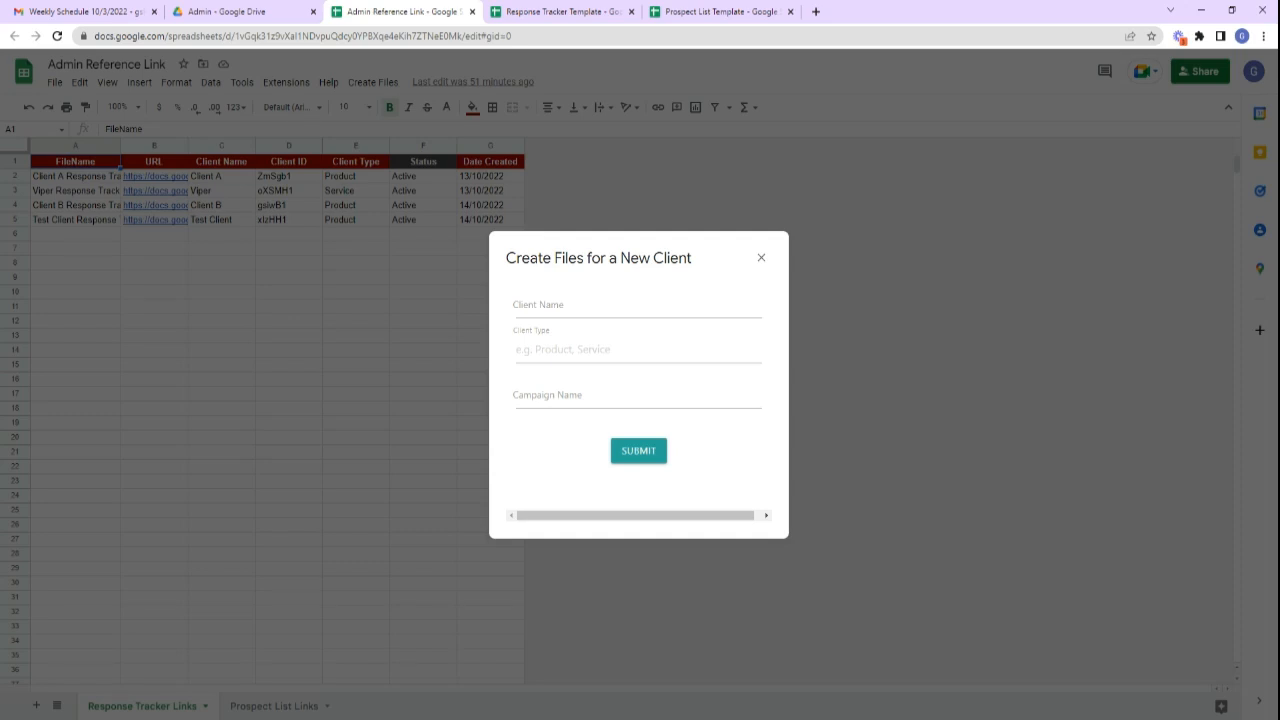
left_click(638, 305)
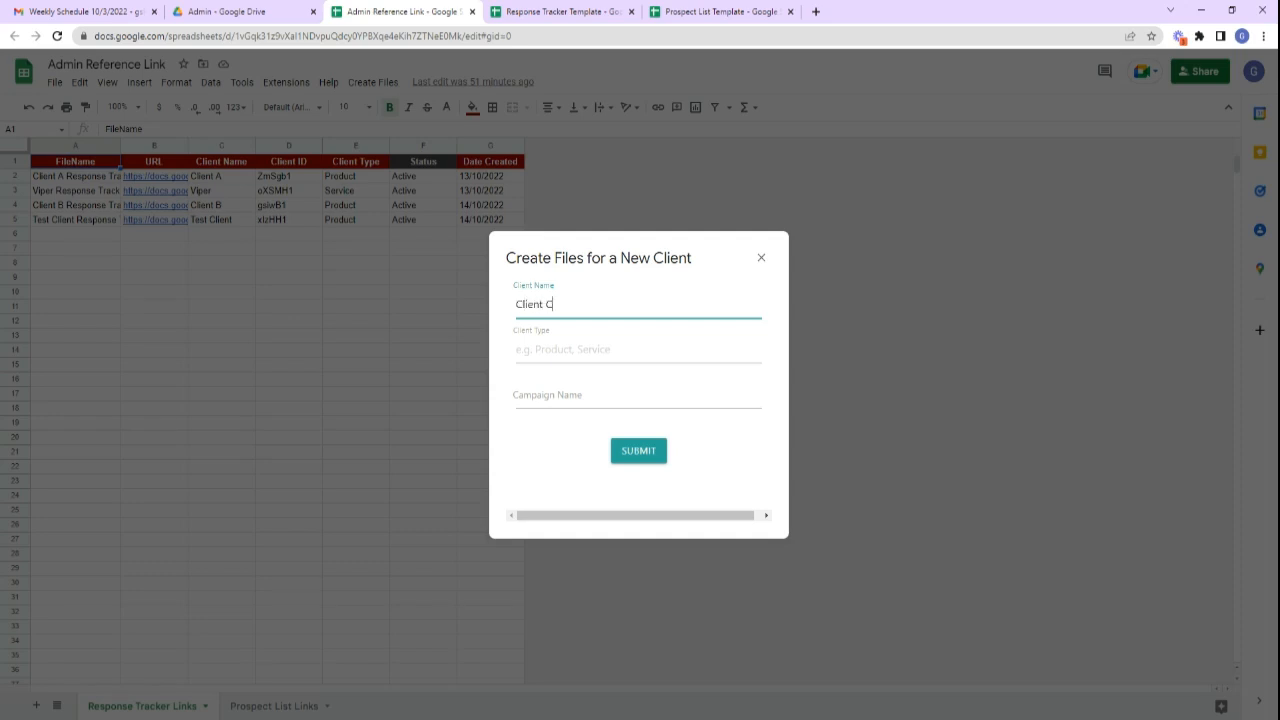
type("Client C")
key("Tab")
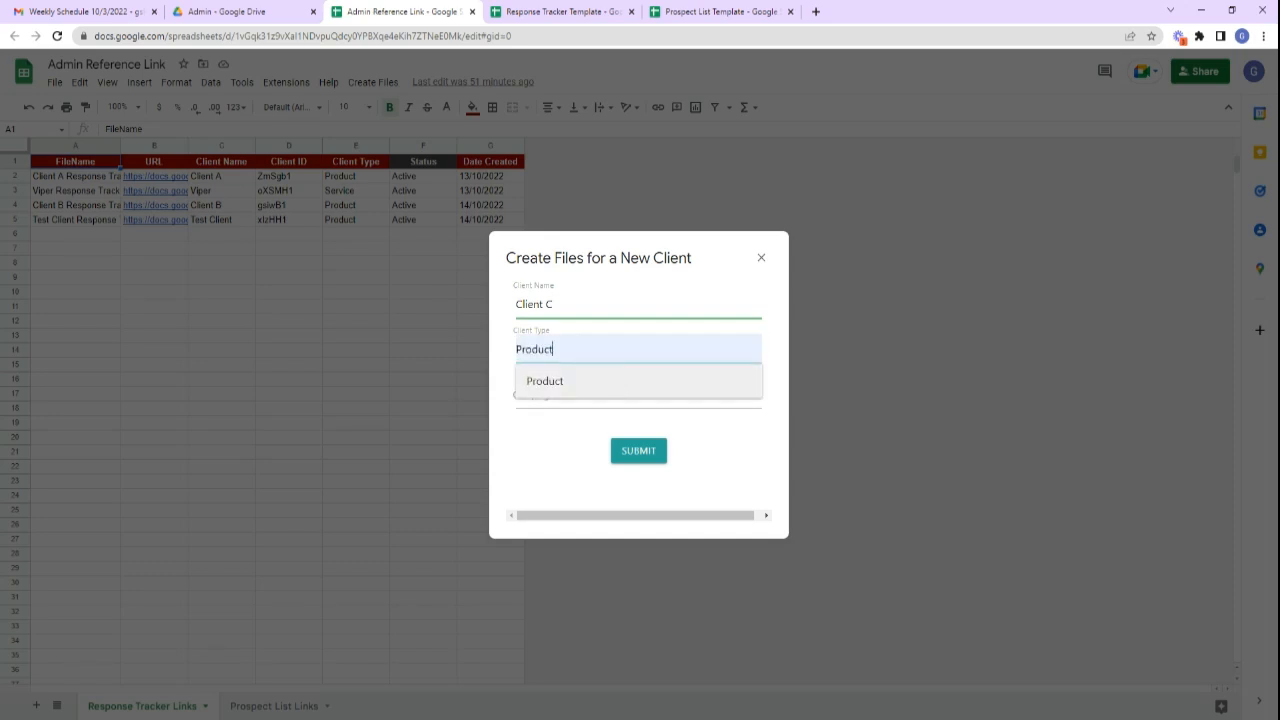
left_click(546, 390)
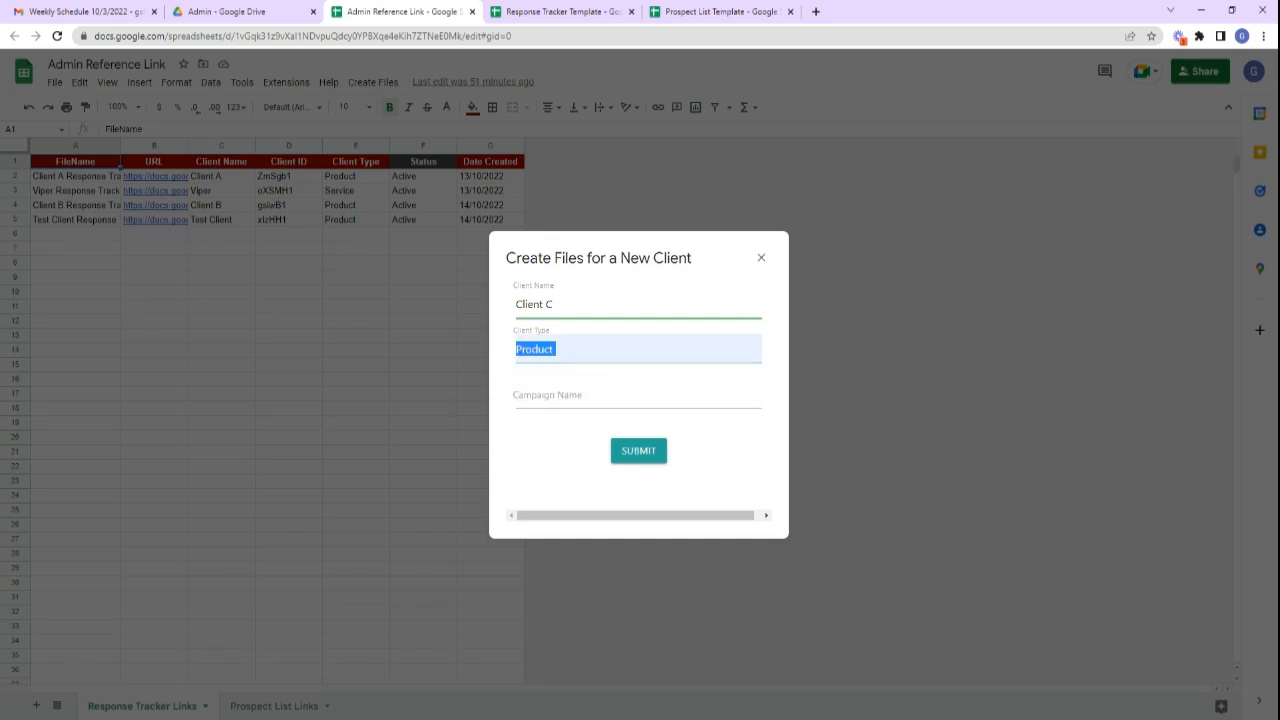
left_click(516, 357)
key("Tab")
left_click(506, 366)
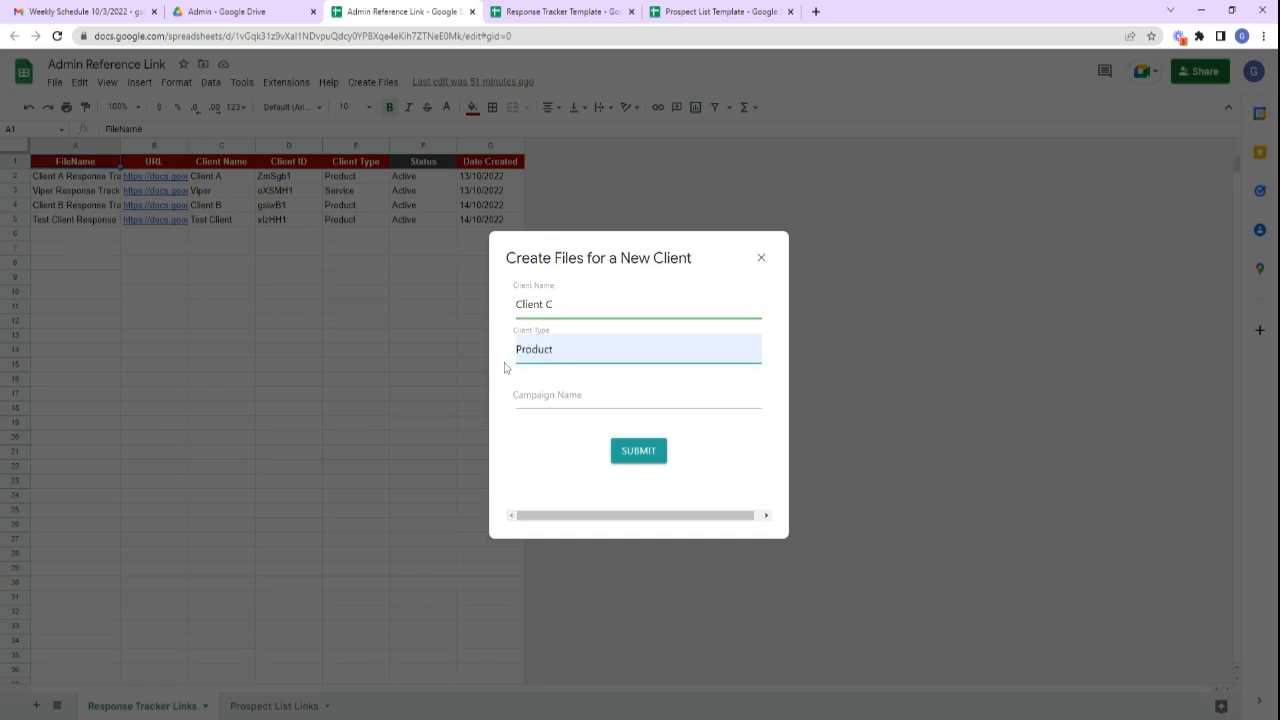
Check the Client Type Selection list on the Prospect List Template's Settings sheet and return to the new-client form.
left_click(700, 12)
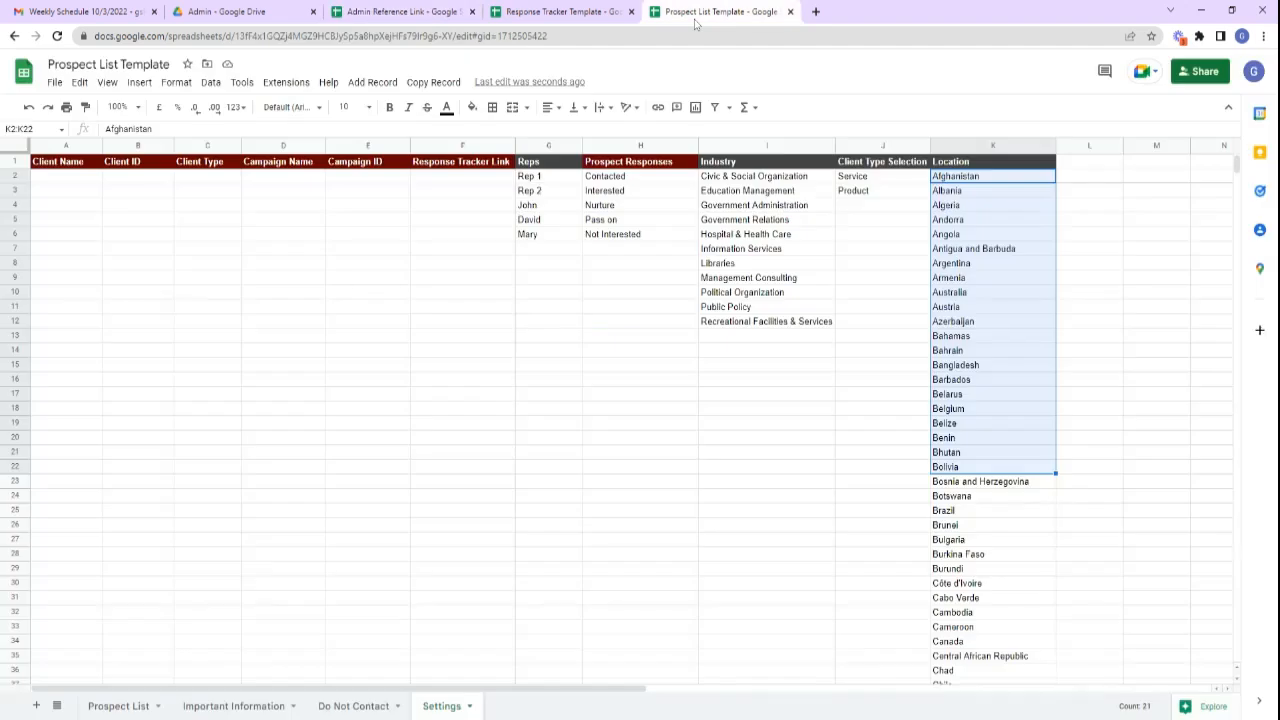
left_click(868, 208)
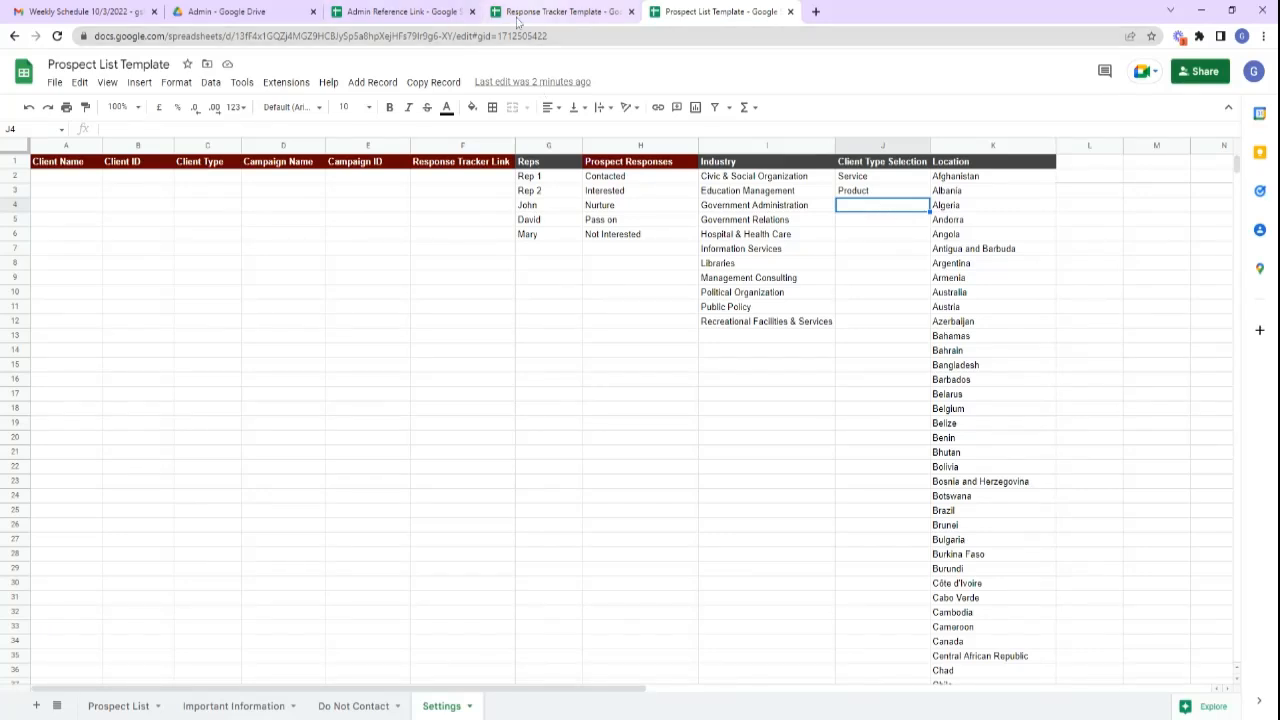
left_click(409, 14)
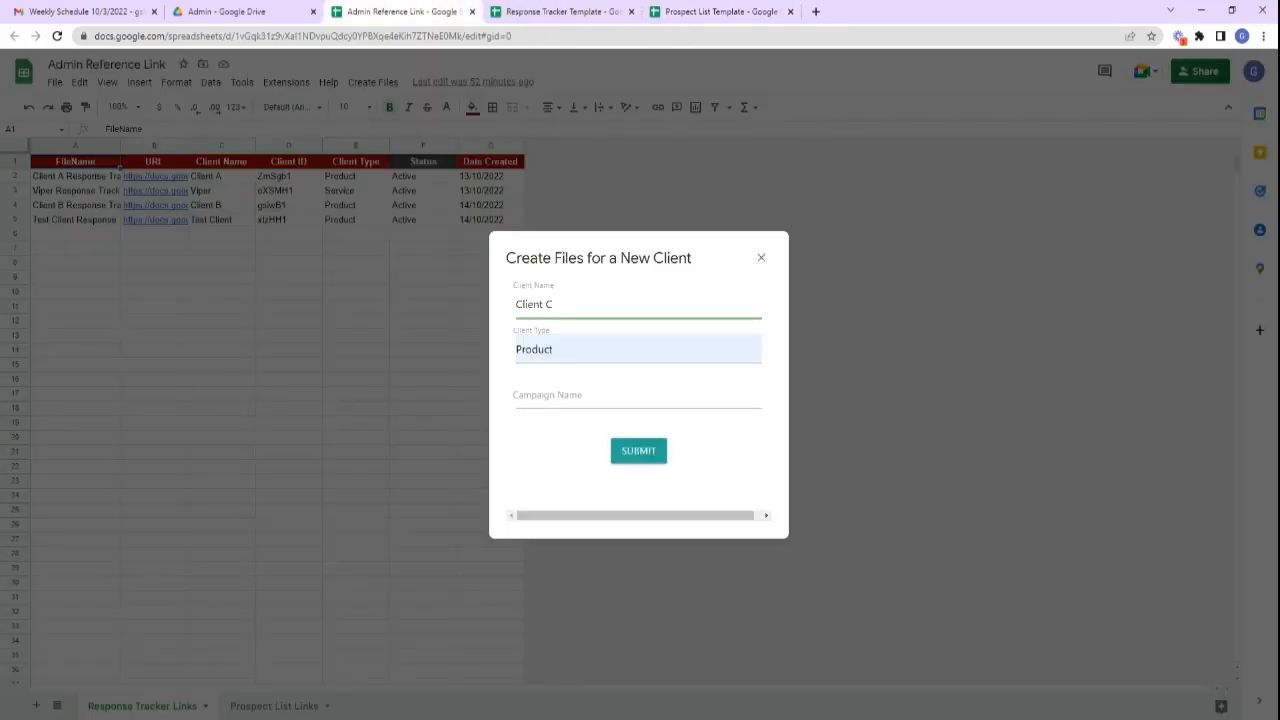
Enter Campaign 1 as the campaign name for Client C in the new-client form.
left_click(562, 350)
left_click(558, 384)
left_click(556, 395)
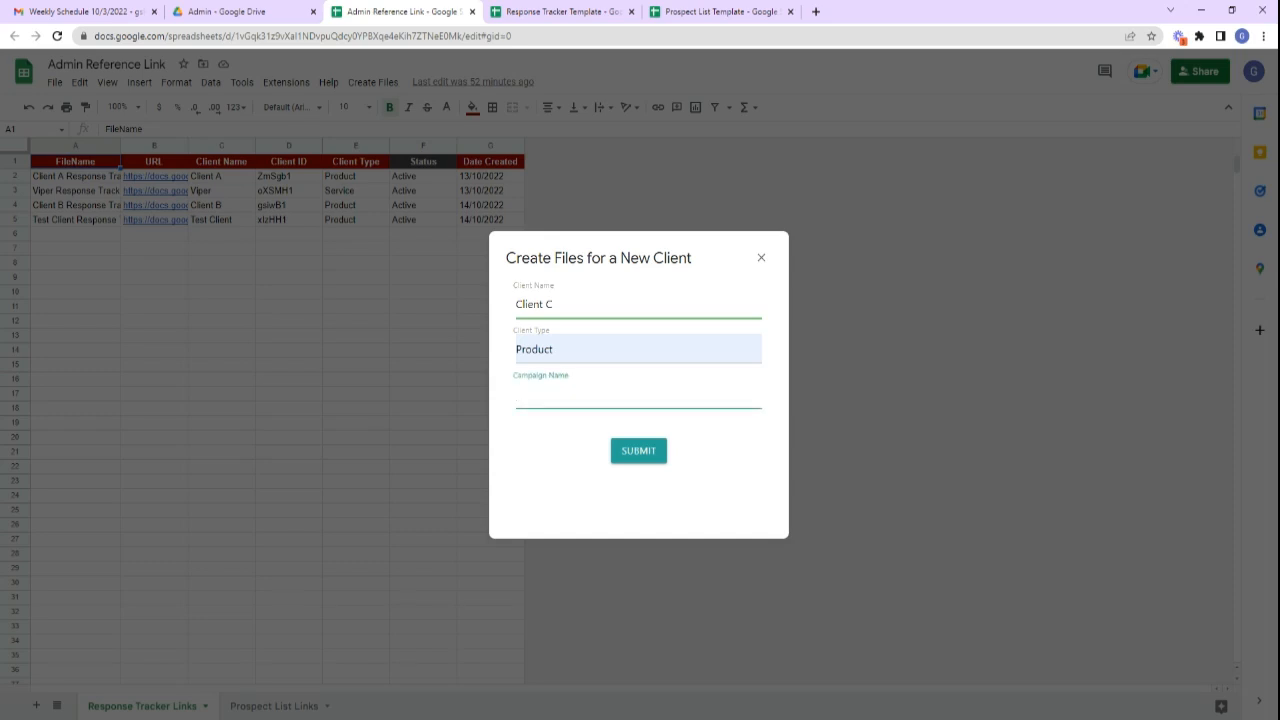
type("Camp")
type("aing")
Open the Interested/Nurtures Tracker from the Admin folder in Google Drive and examine the dropdown lists on its Settings sheet.
left_click(268, 14)
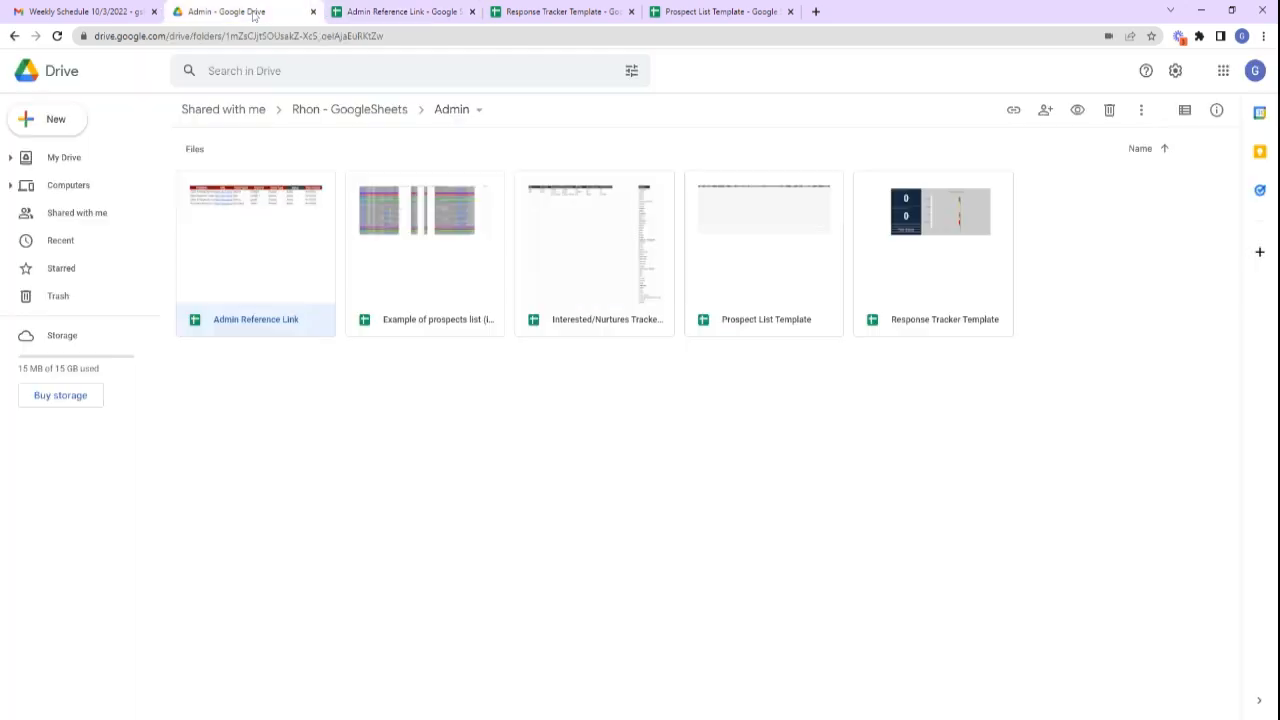
double_click(614, 295)
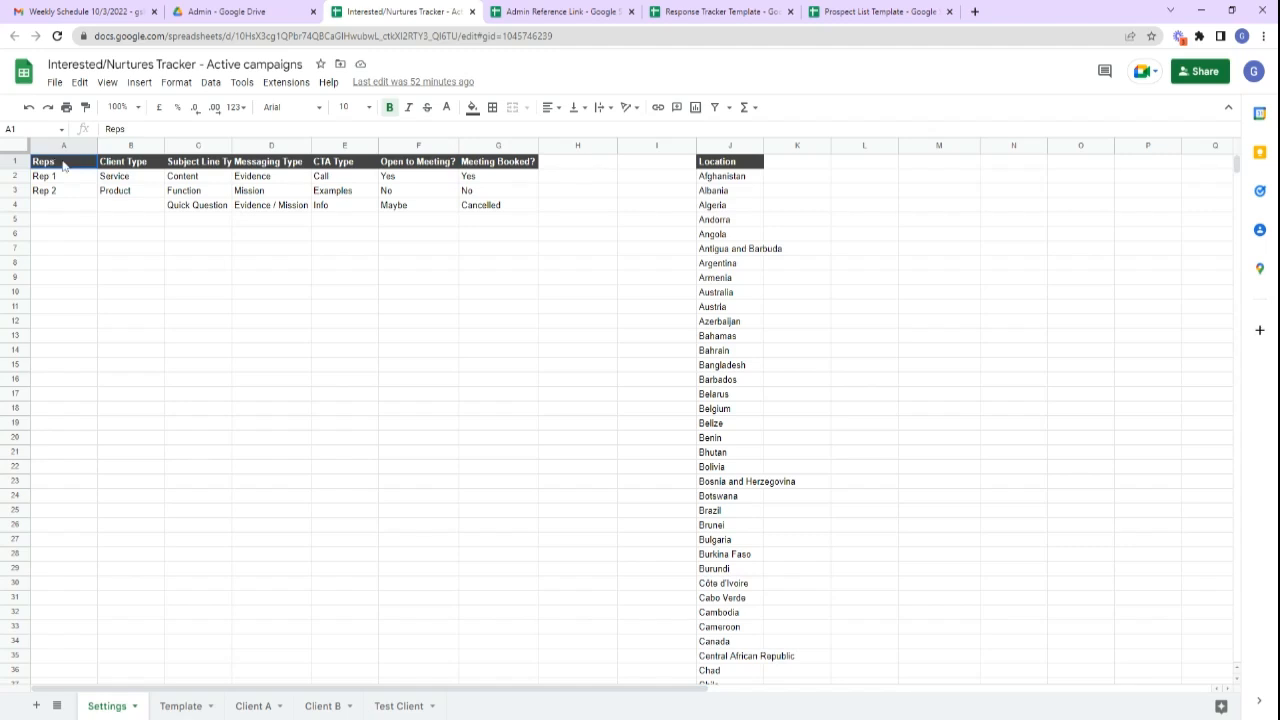
left_click_drag(63, 165, 510, 210)
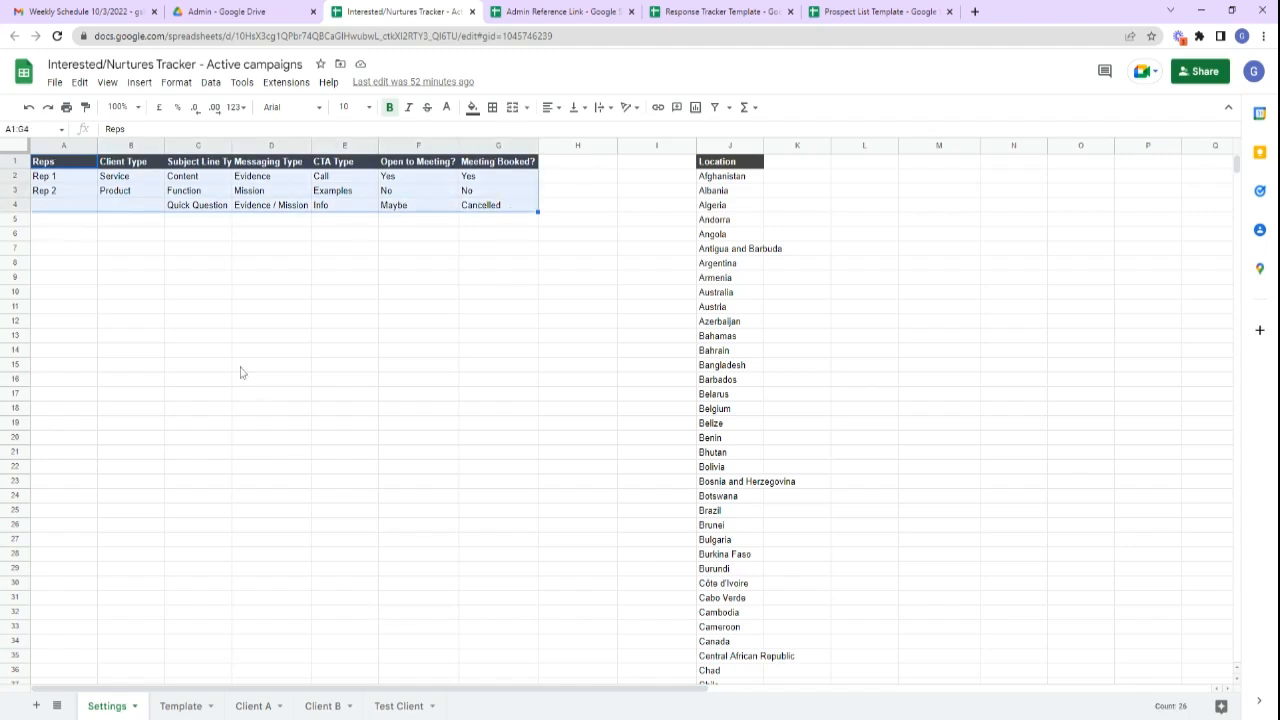
Review the Template sheet's columns in the Interested/Nurtures Tracker, including the Subject Line Type, Messaging Type and CTA Type dropdowns.
left_click(168, 708)
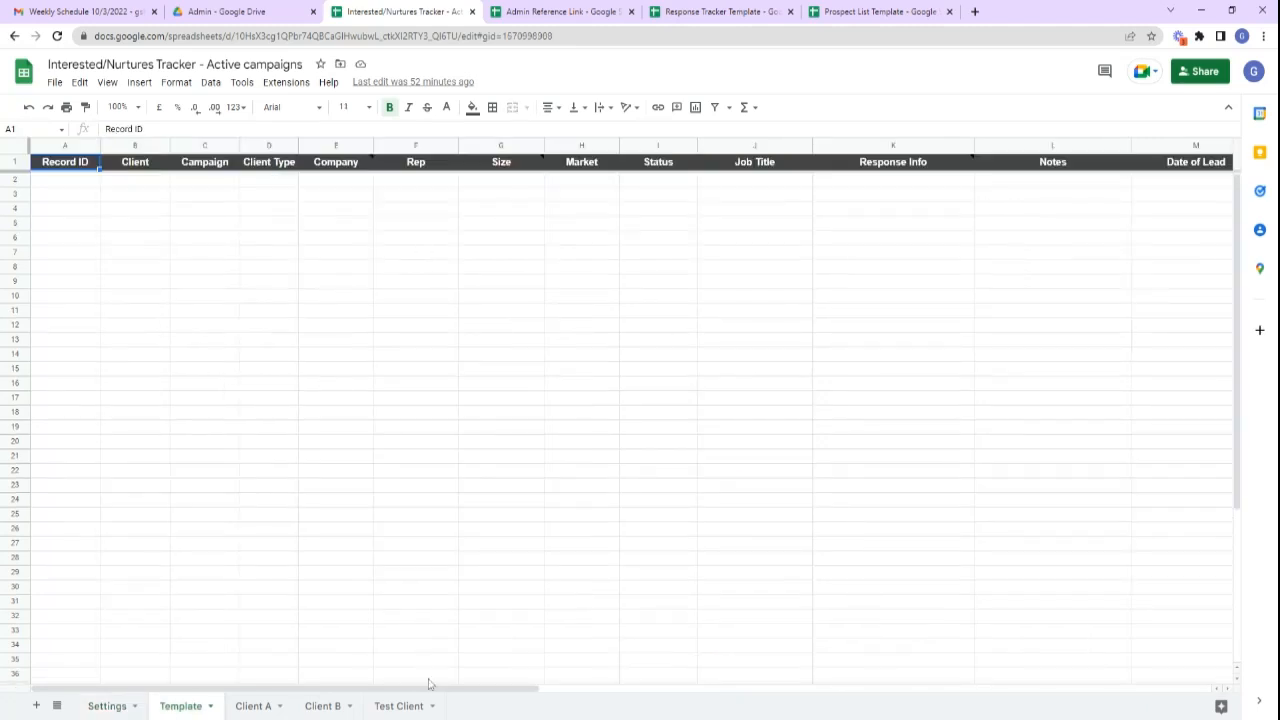
left_click_drag(432, 688, 1067, 680)
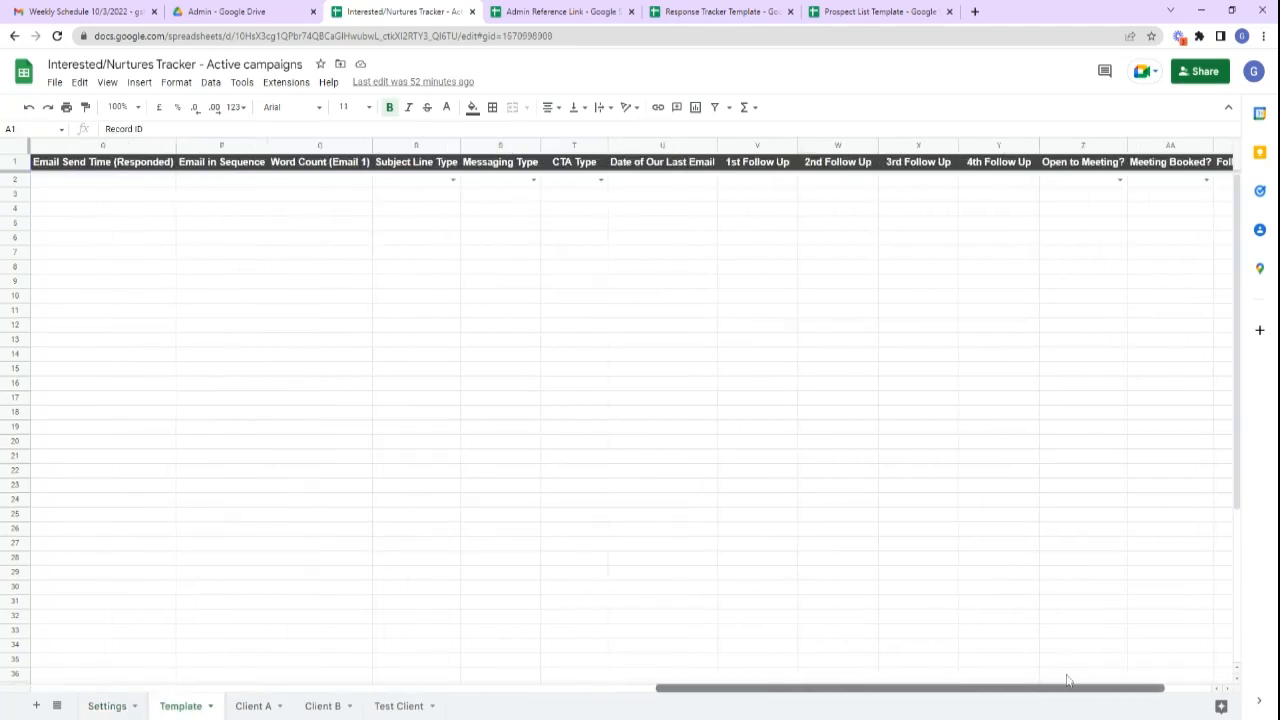
left_click(446, 182)
left_click(453, 180)
left_click(533, 180)
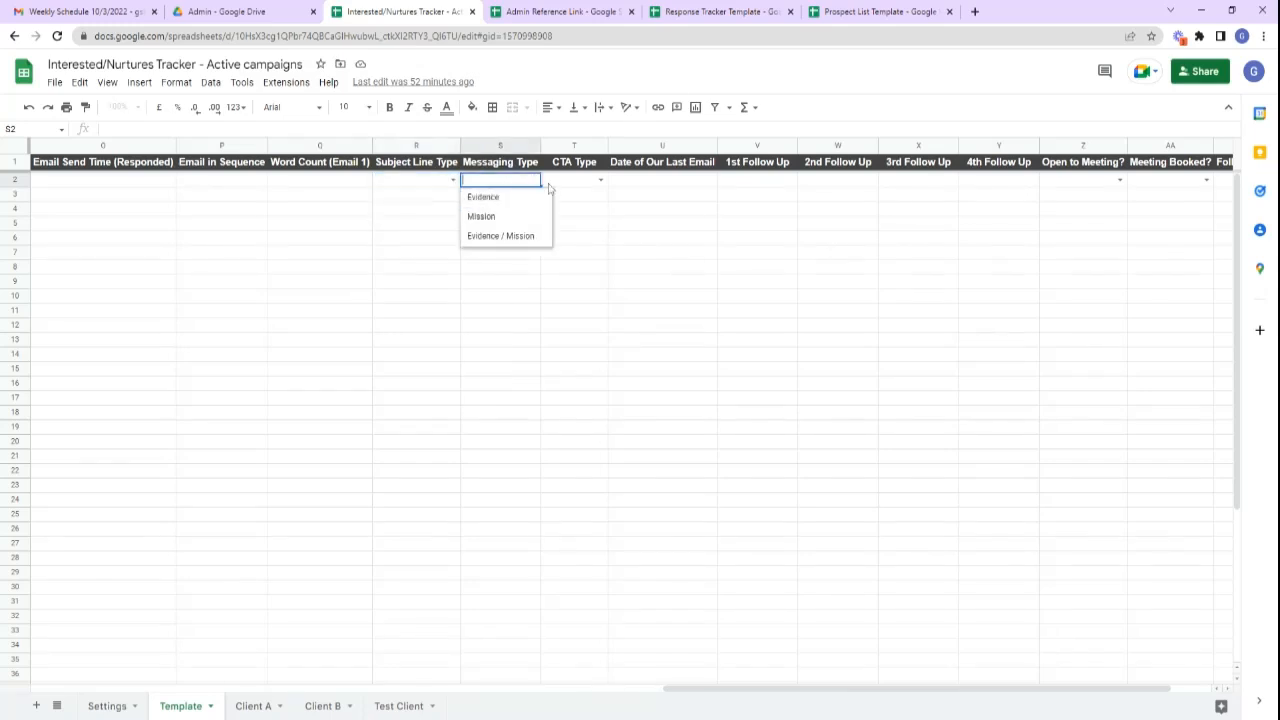
left_click(600, 180)
left_click(696, 313)
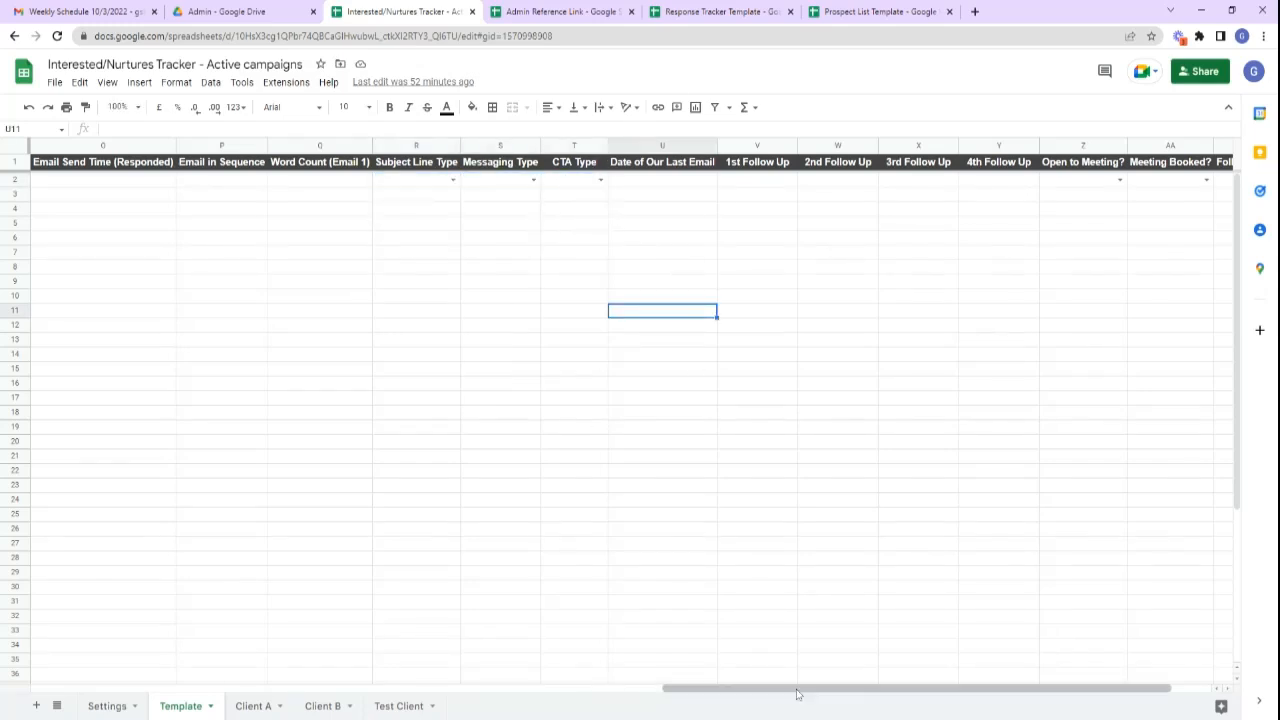
left_click_drag(800, 690, 866, 688)
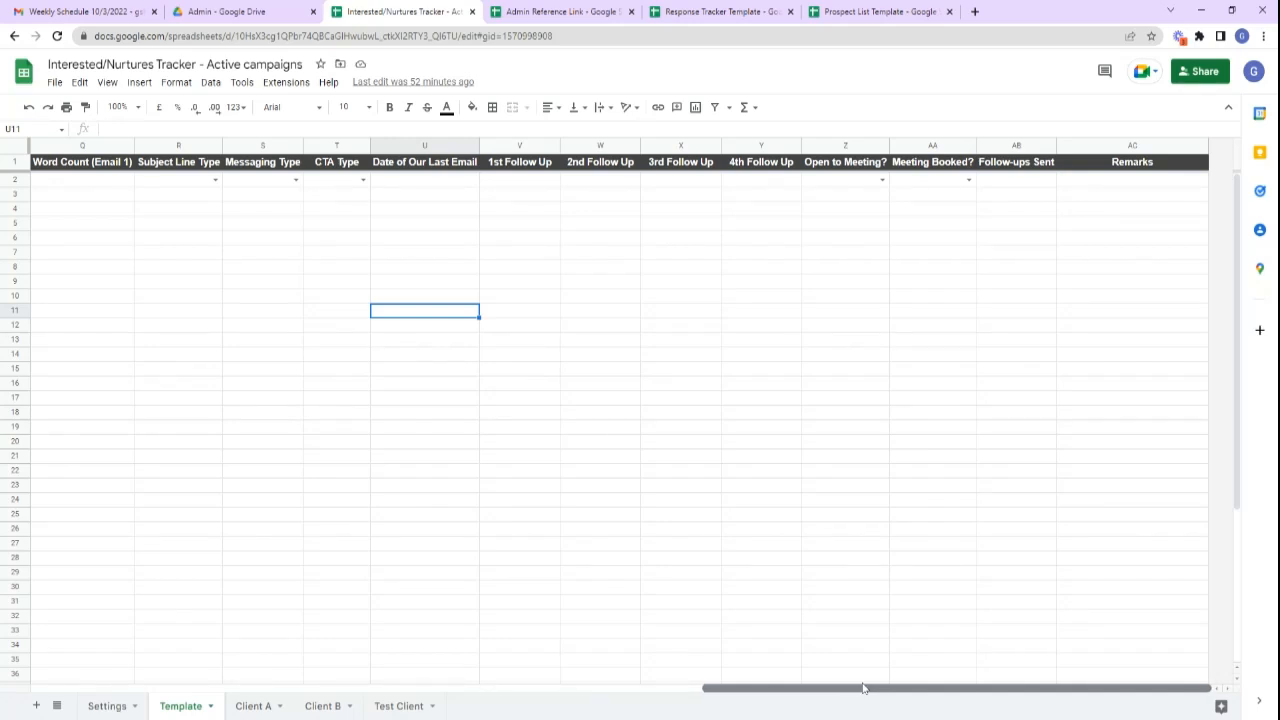
left_click_drag(858, 688, 183, 680)
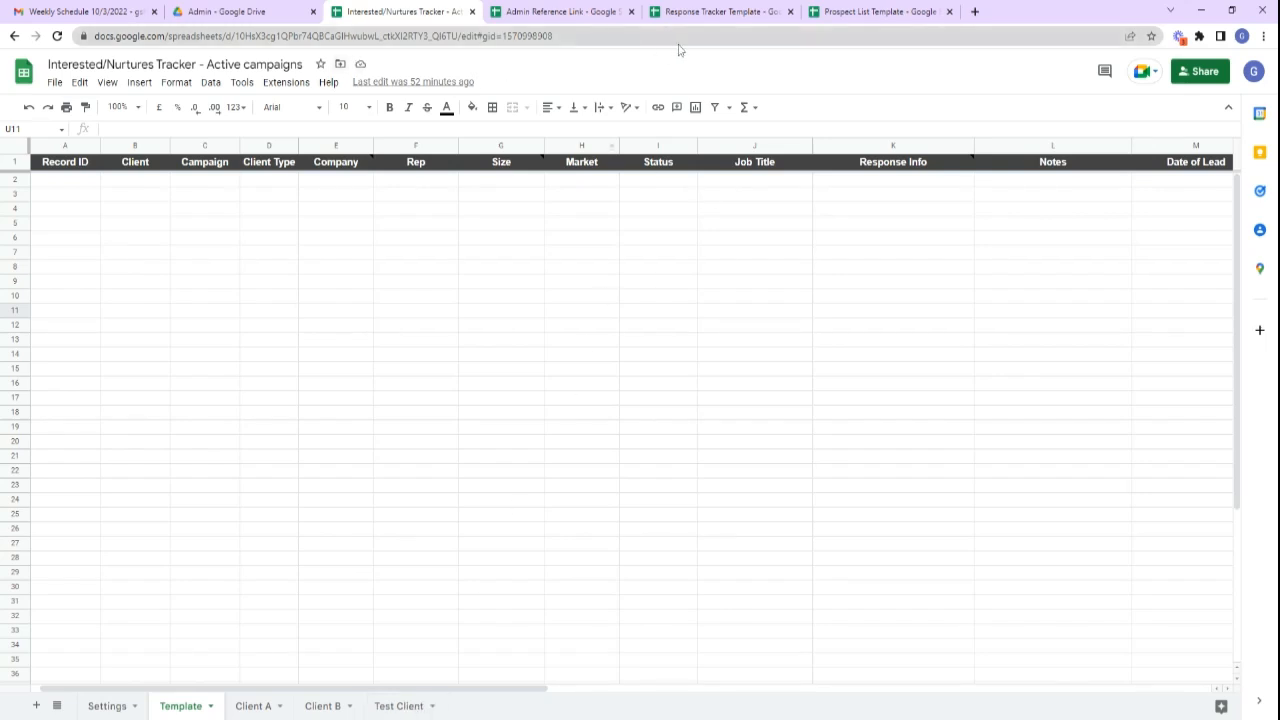
Return to the Admin Reference Link spreadsheet and submit the new-client form for Client C.
left_click(558, 18)
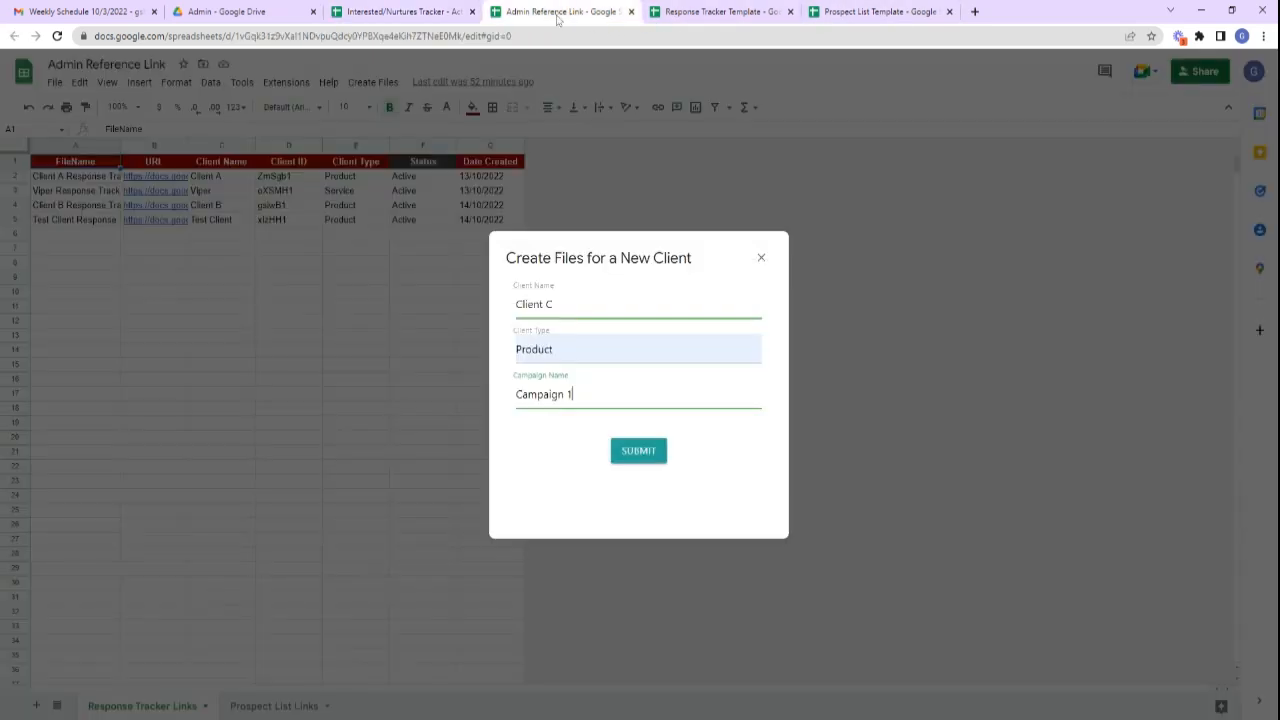
left_click(639, 459)
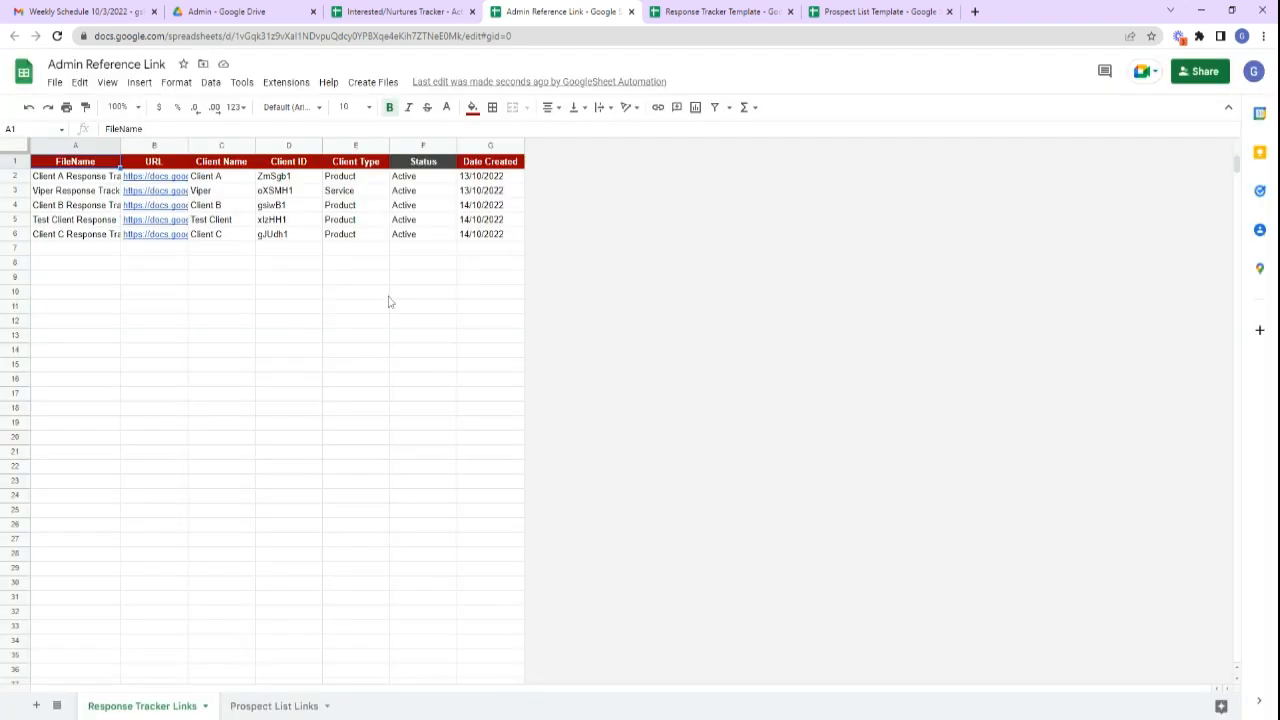
left_click(353, 337)
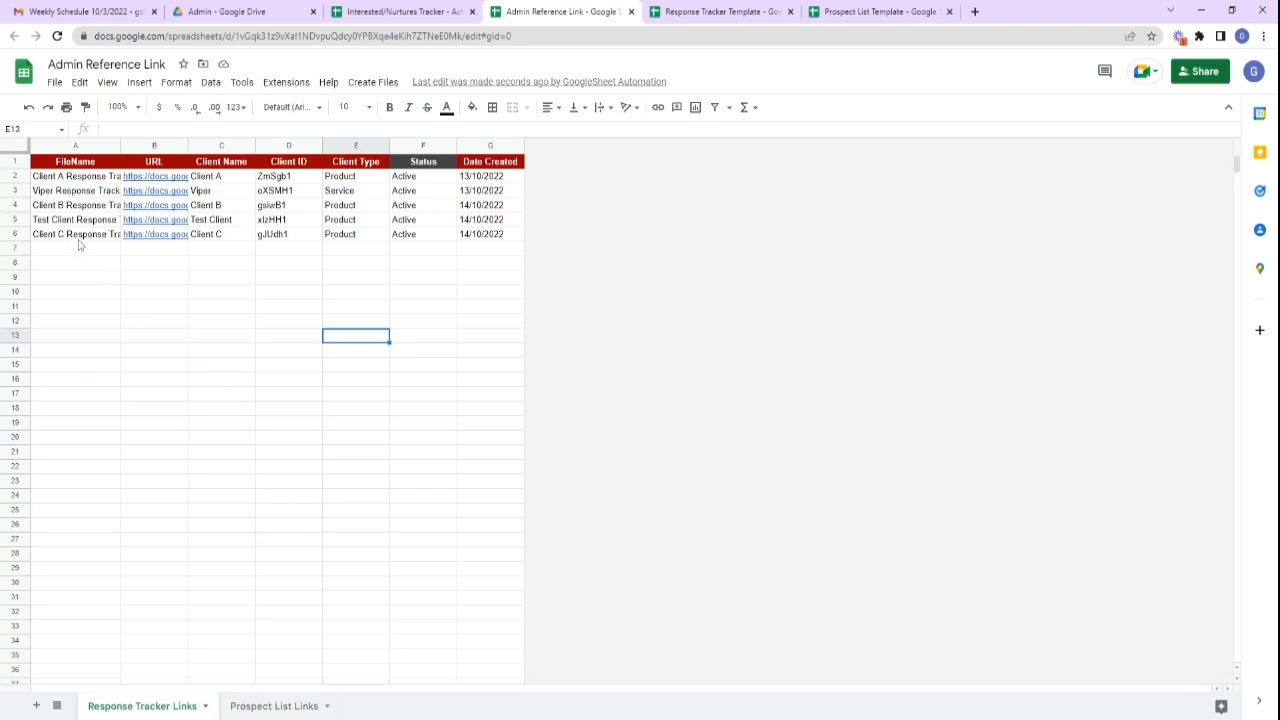
Examine the new Client C row on the Response Tracker Links sheet, including its file link, client ID, type and status.
left_click_drag(79, 240, 497, 240)
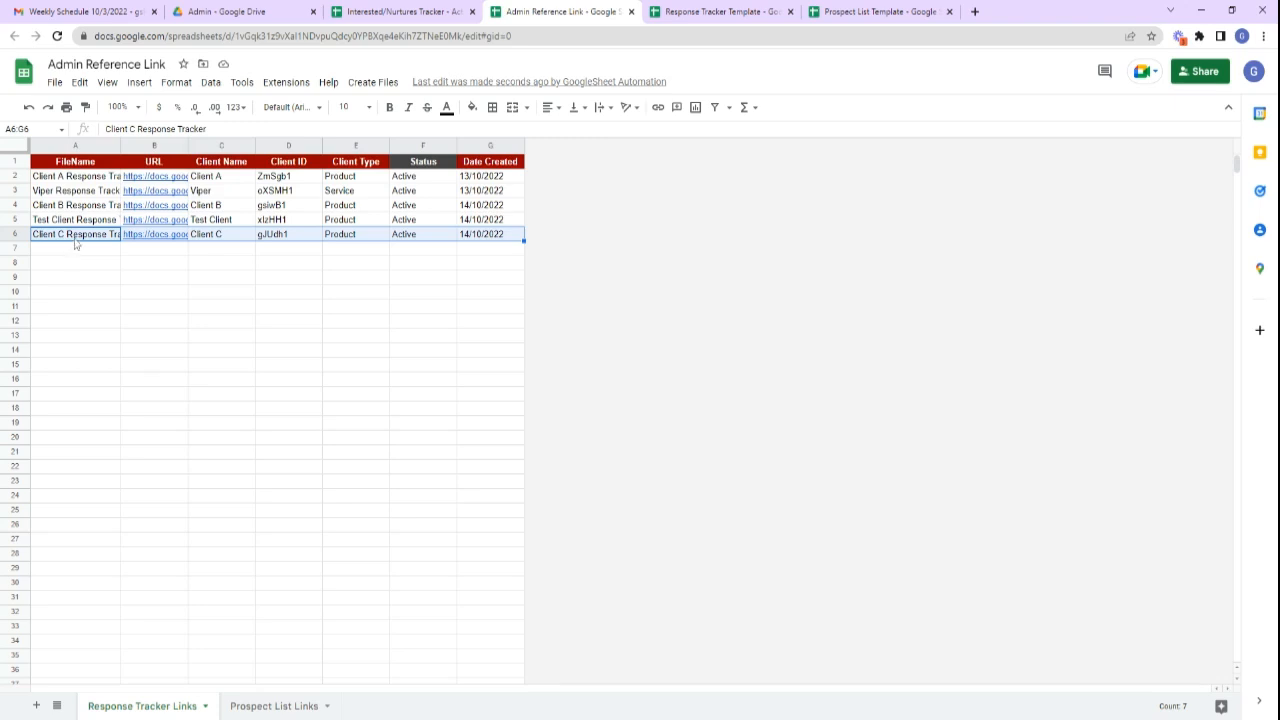
left_click(173, 237)
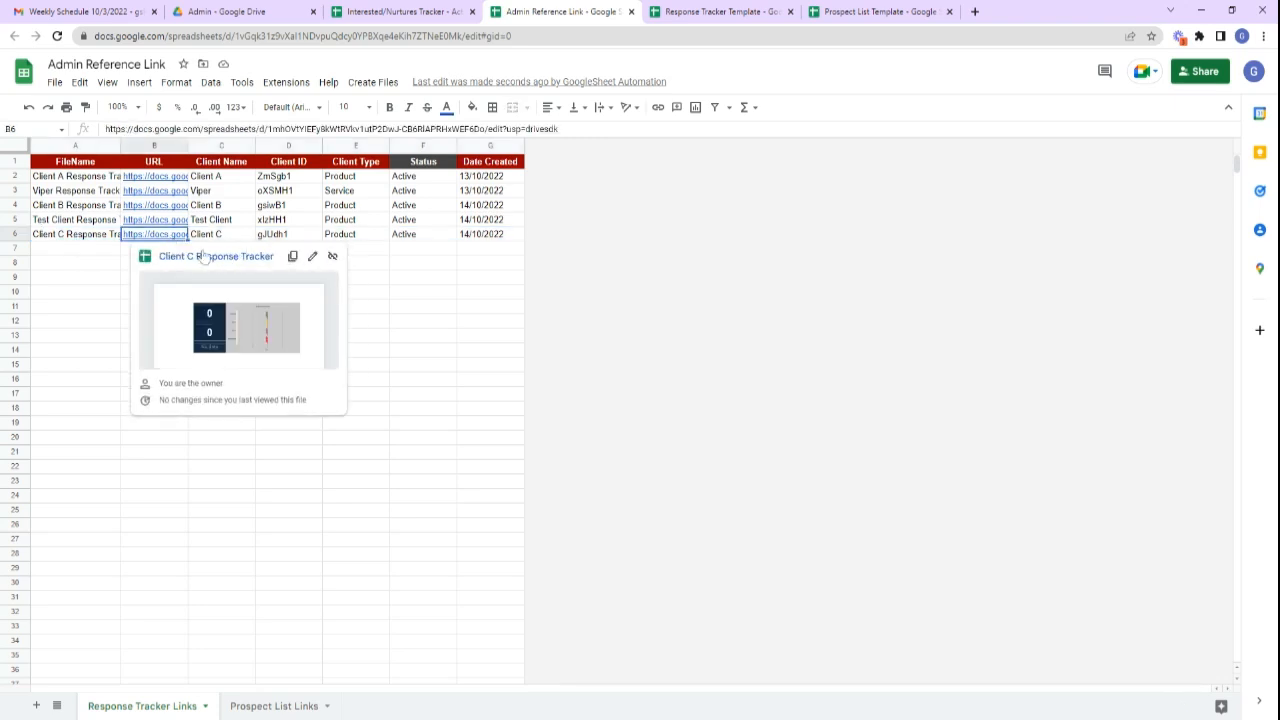
left_click(478, 265)
left_click(229, 241)
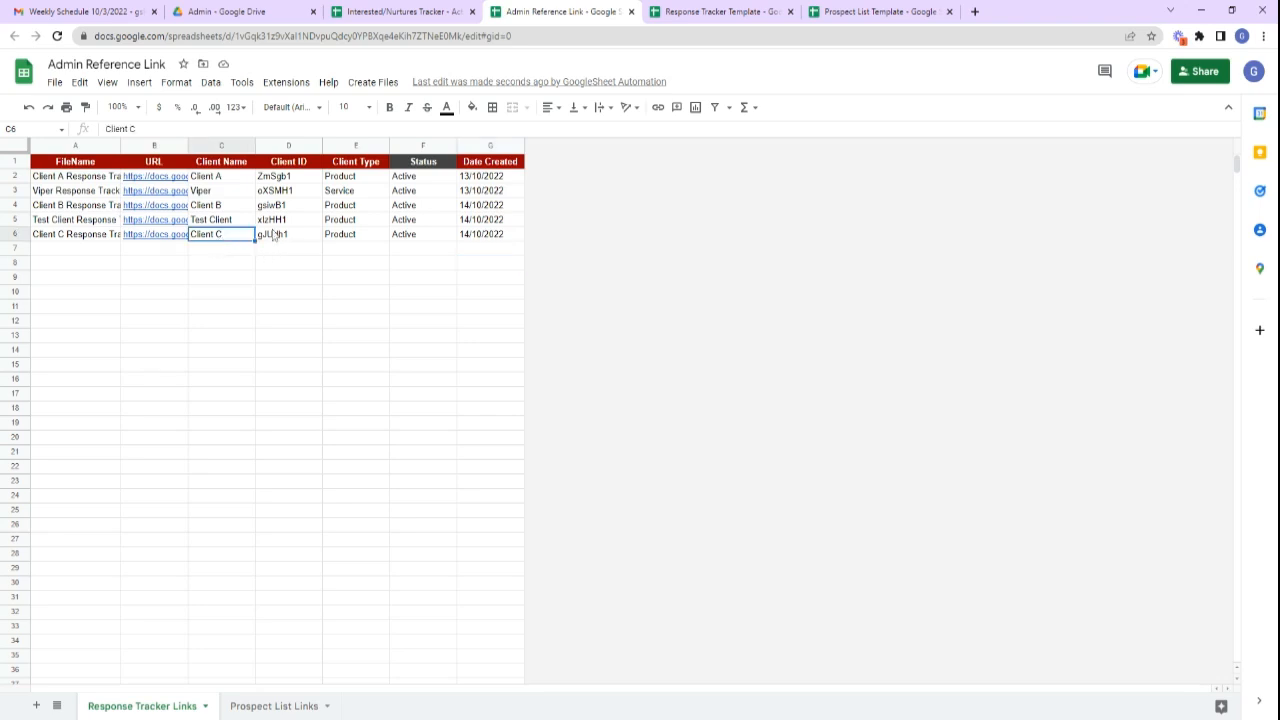
left_click(290, 237)
left_click(354, 237)
left_click(417, 237)
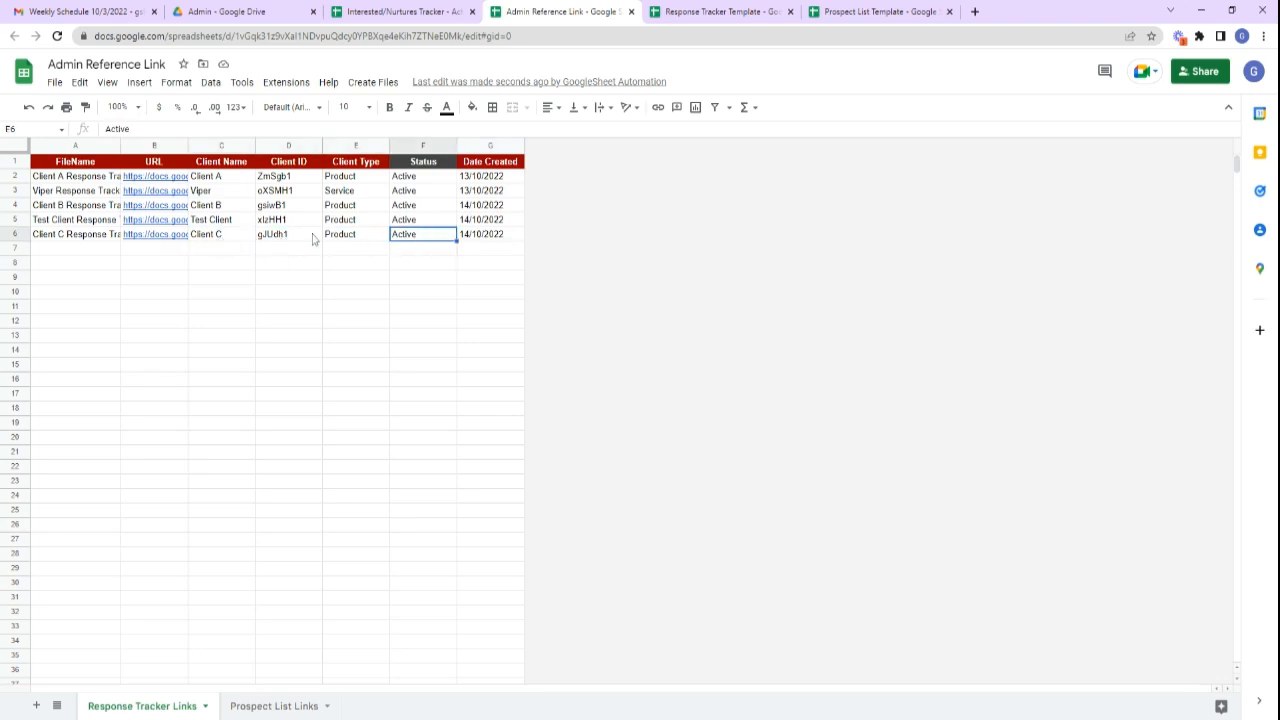
left_click(283, 238)
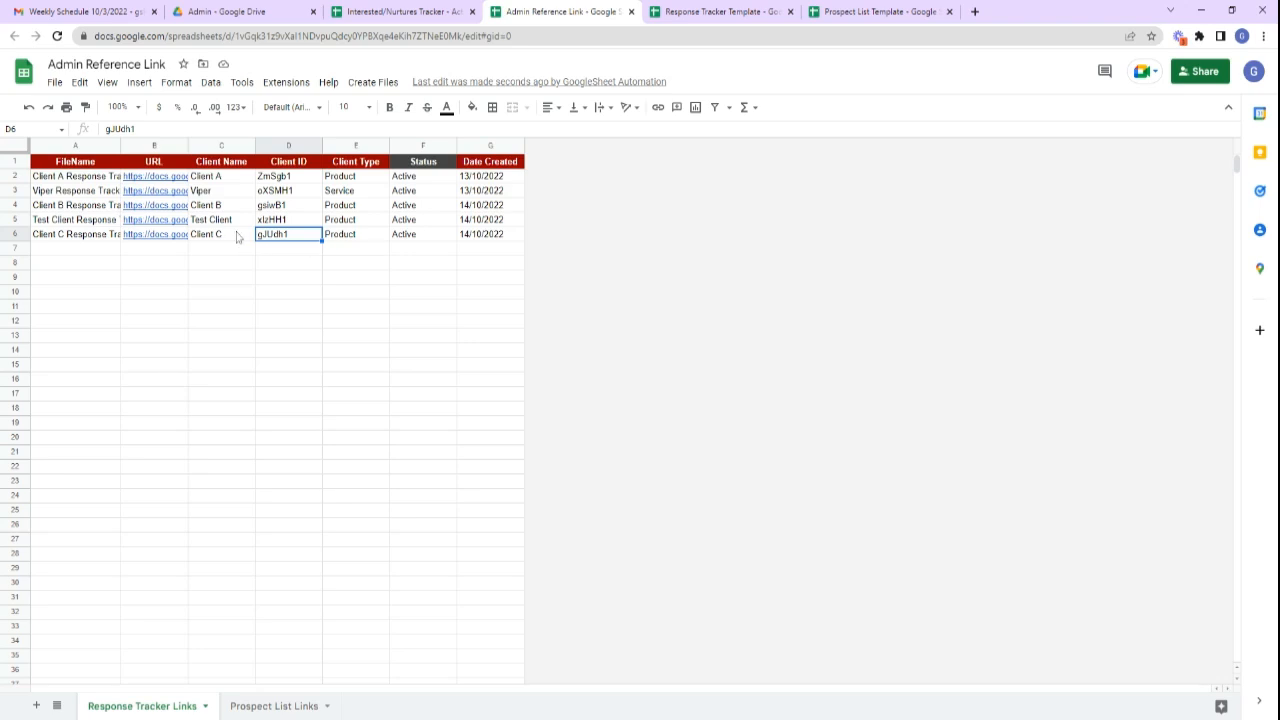
Examine the Client C row on the Prospect List Links sheet, from its file name across to the date created.
left_click(272, 707)
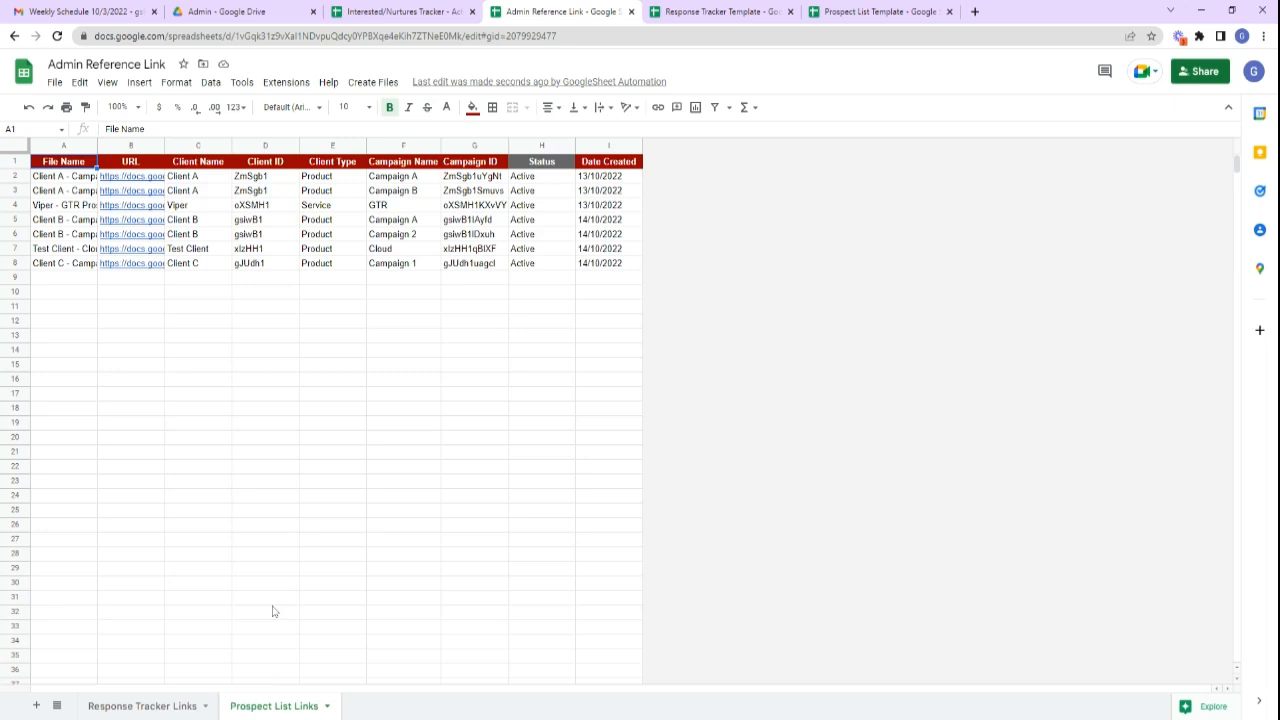
left_click(296, 395)
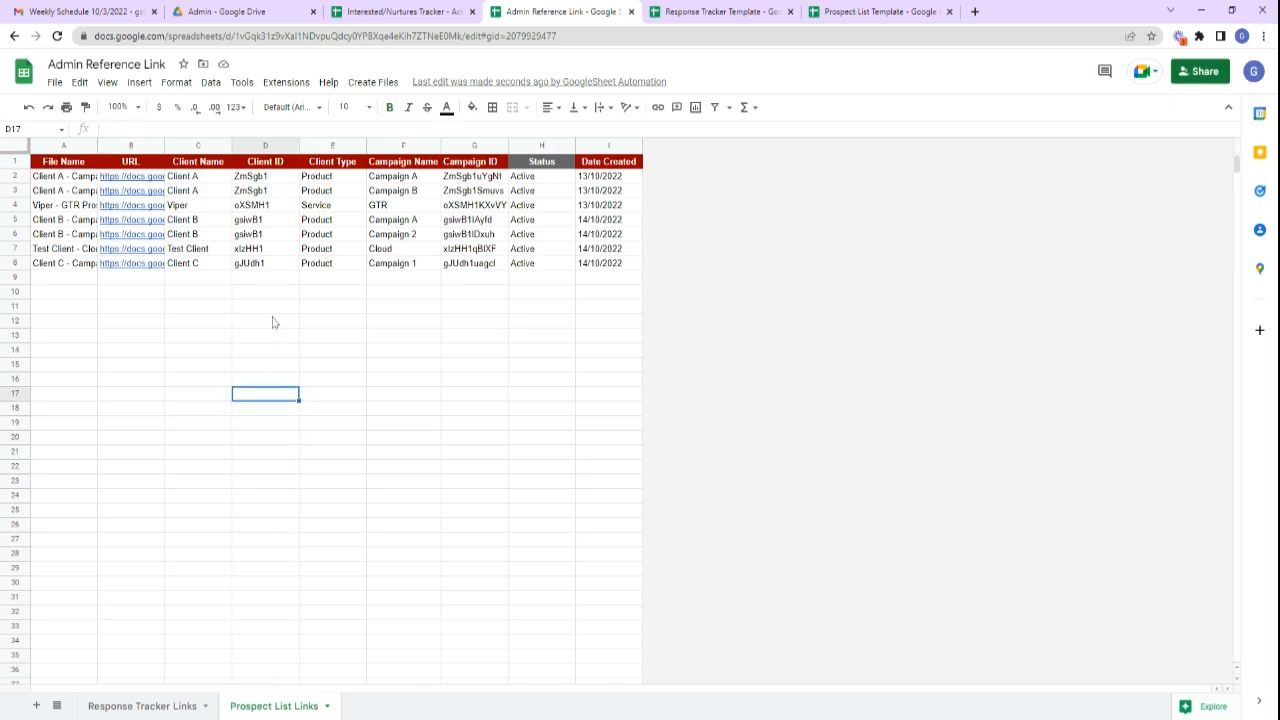
left_click(272, 322)
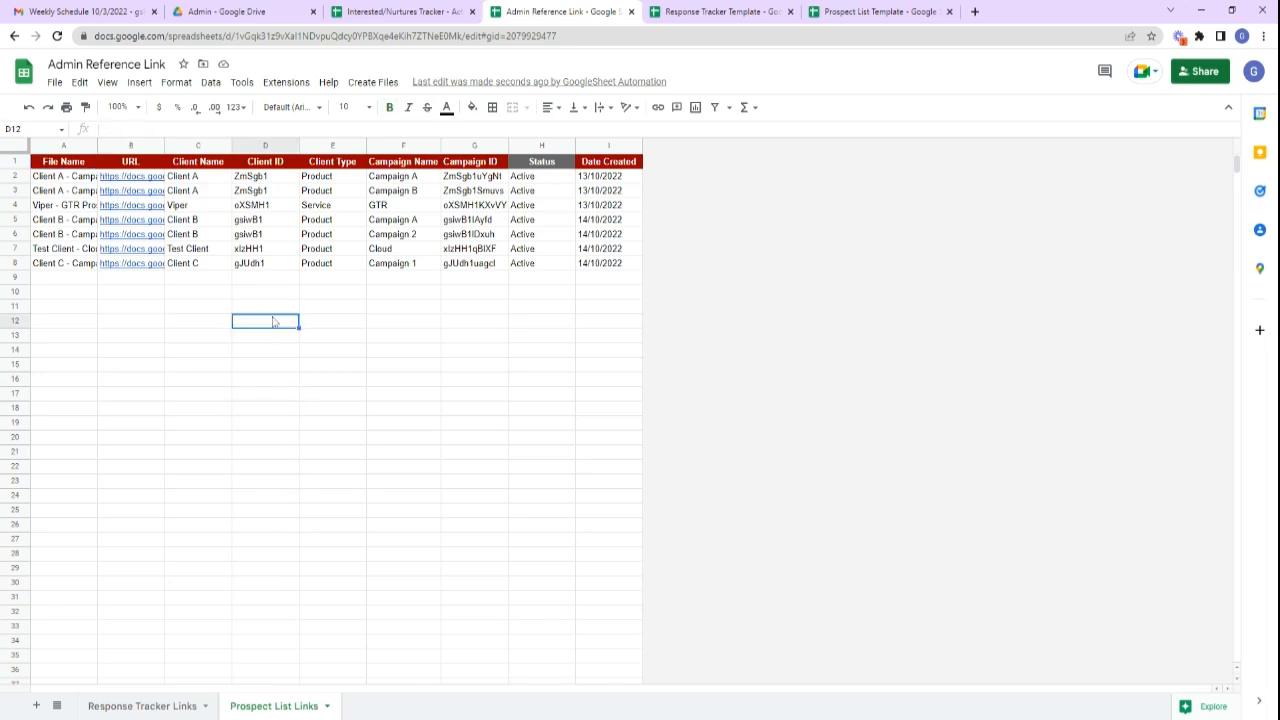
left_click(52, 266)
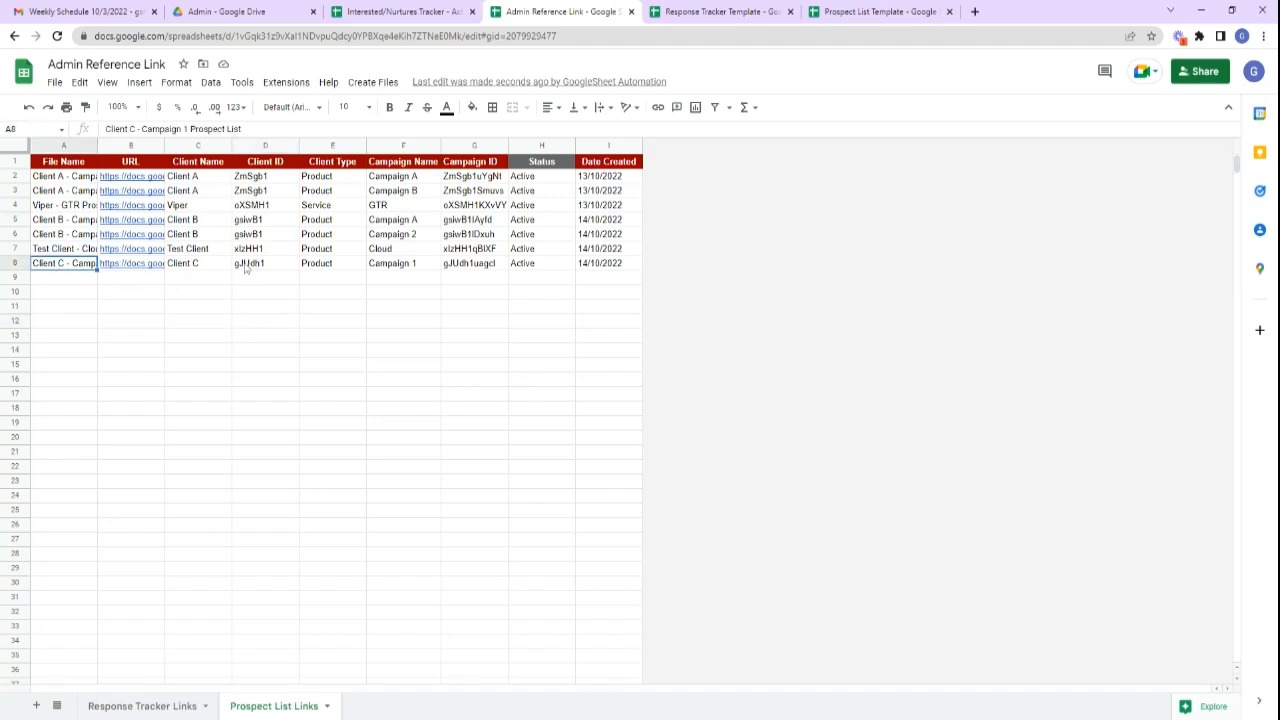
left_click(200, 266)
left_click_drag(78, 266, 600, 266)
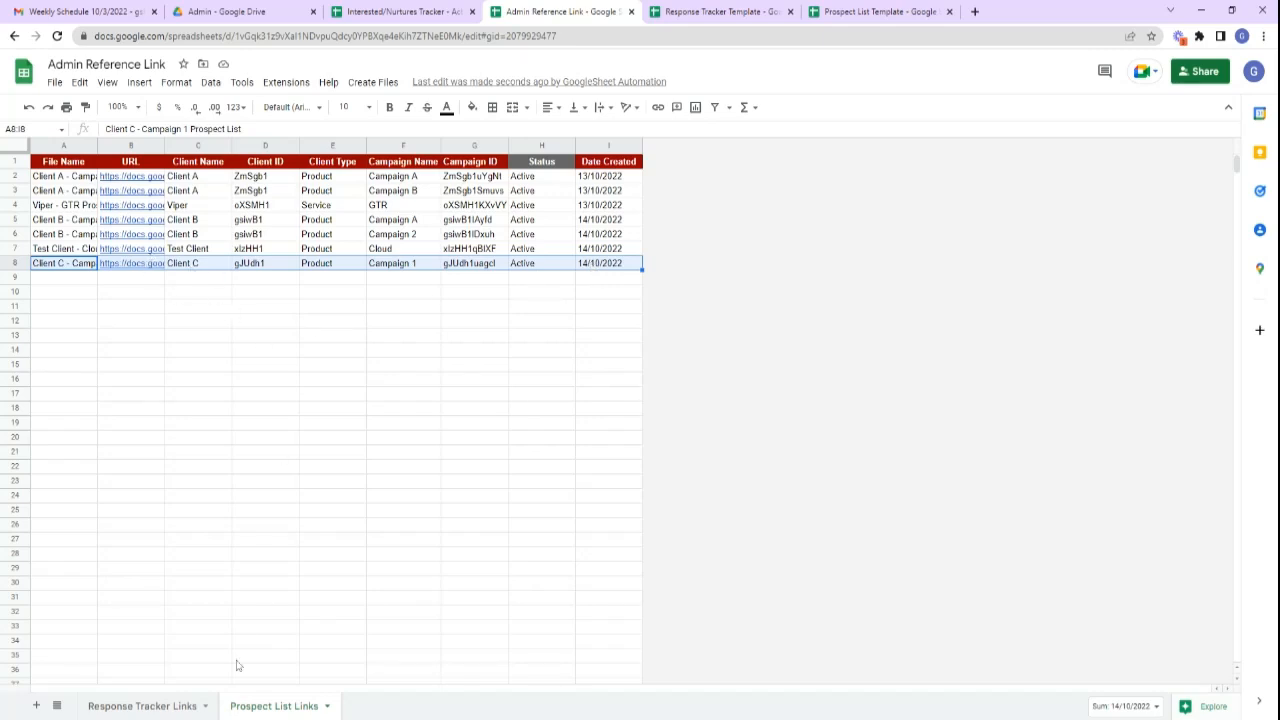
Return to the Response Tracker Links sheet, then view the Client C sheet in the Interested/Nurtures Tracker.
left_click(178, 707)
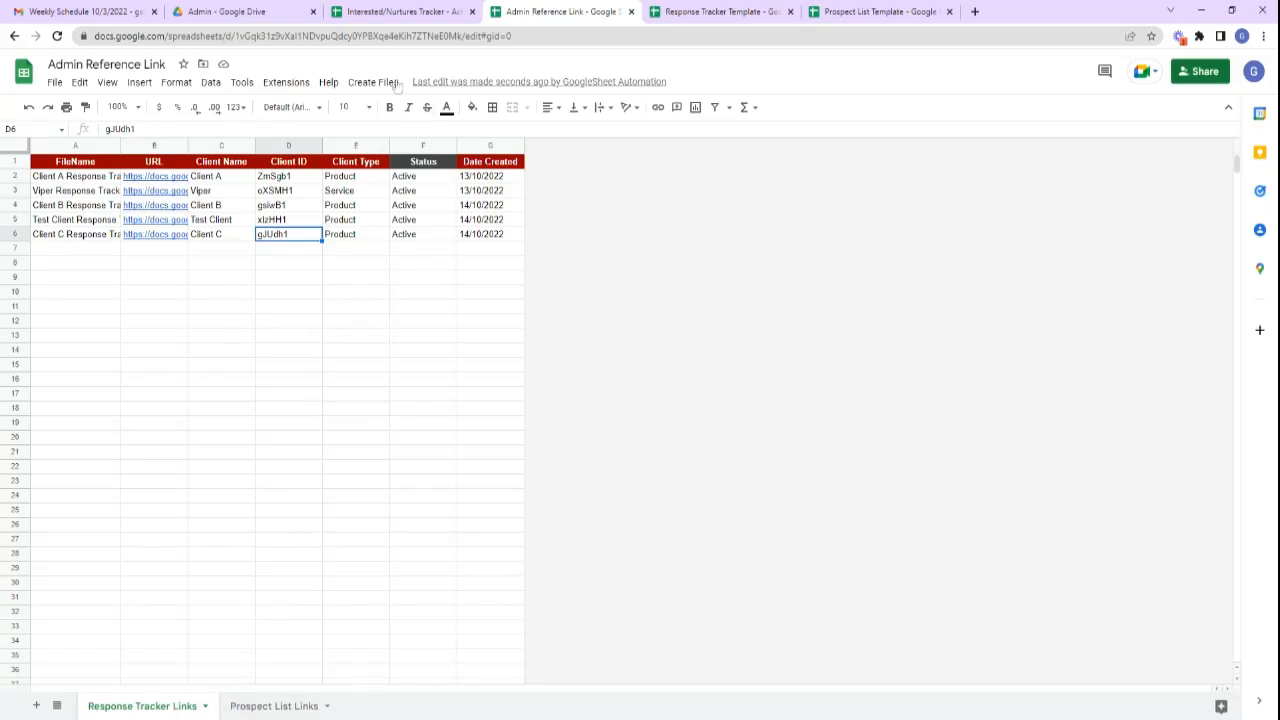
left_click(389, 14)
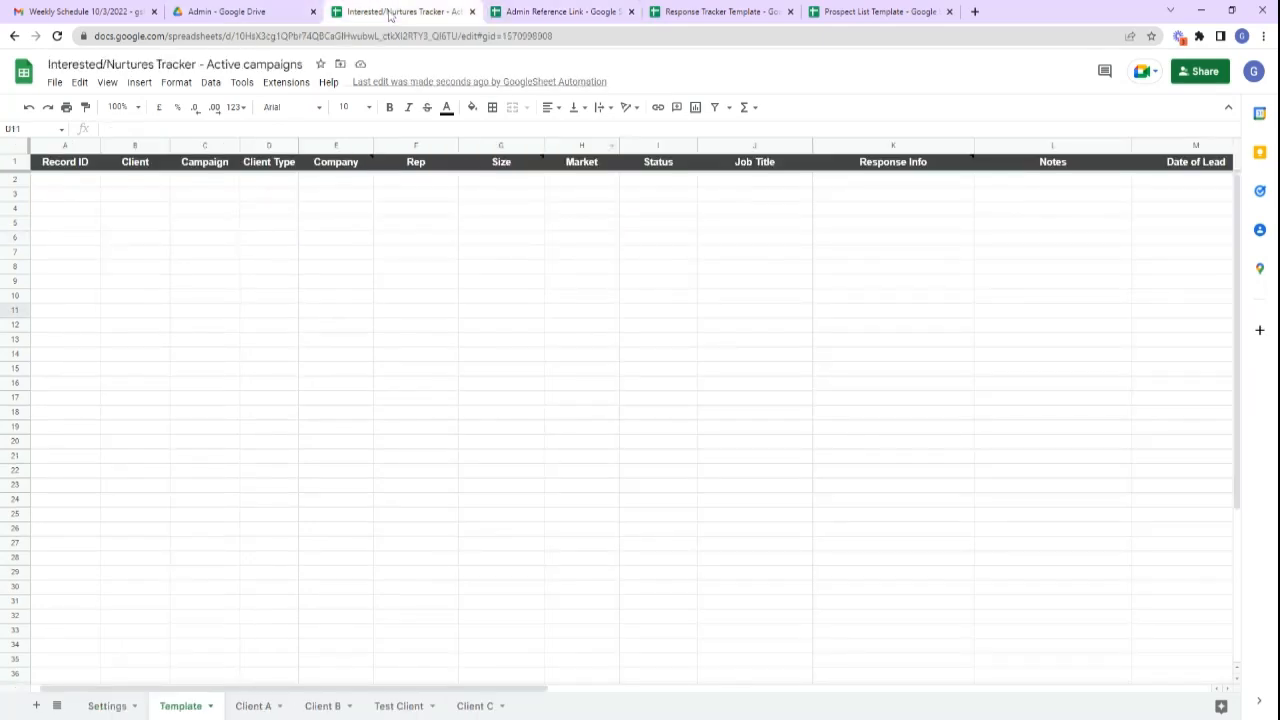
left_click(480, 706)
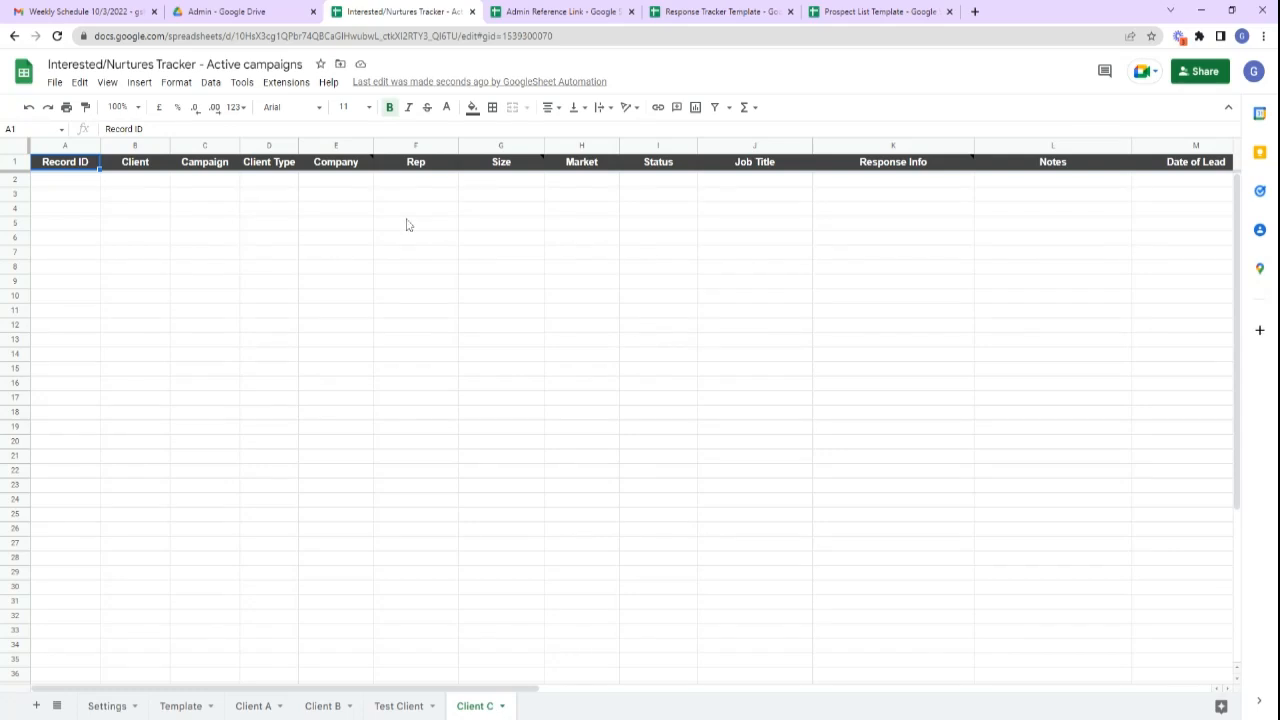
Check the Prospect List and Response Tracker folders in Google Drive for the Client C files.
left_click(249, 12)
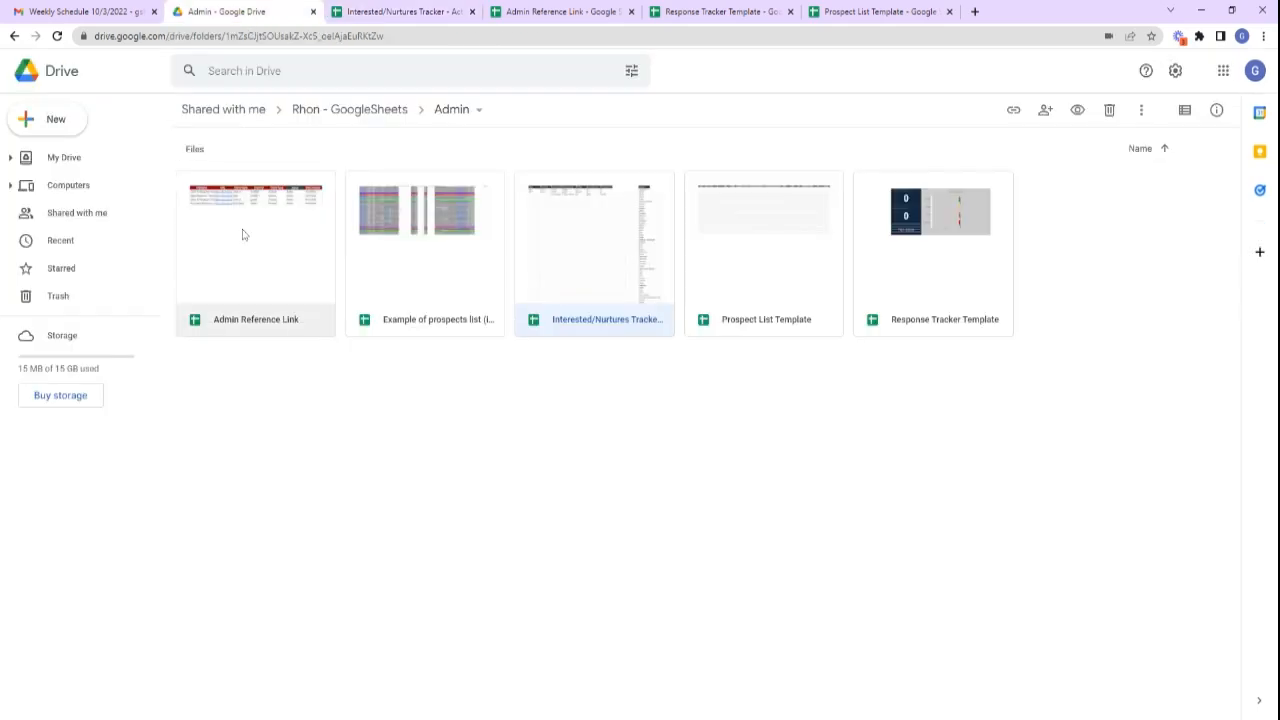
left_click(349, 109)
double_click(437, 195)
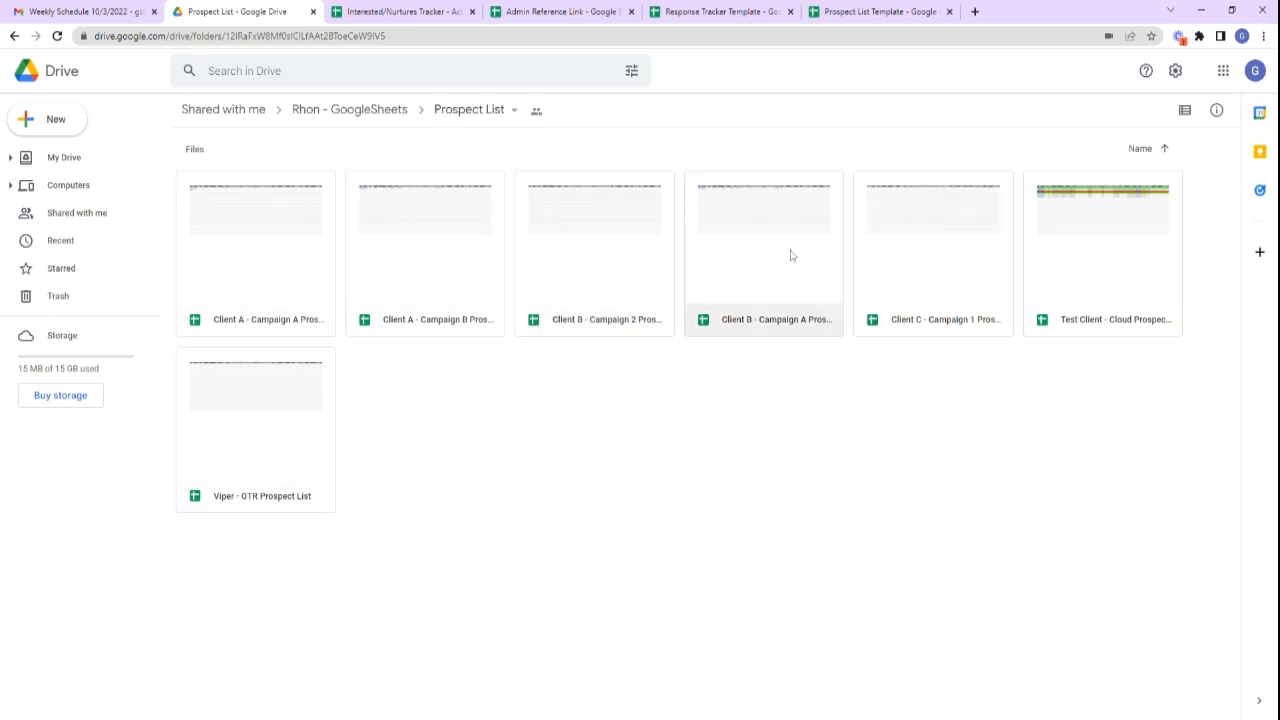
left_click(457, 113)
left_click(354, 114)
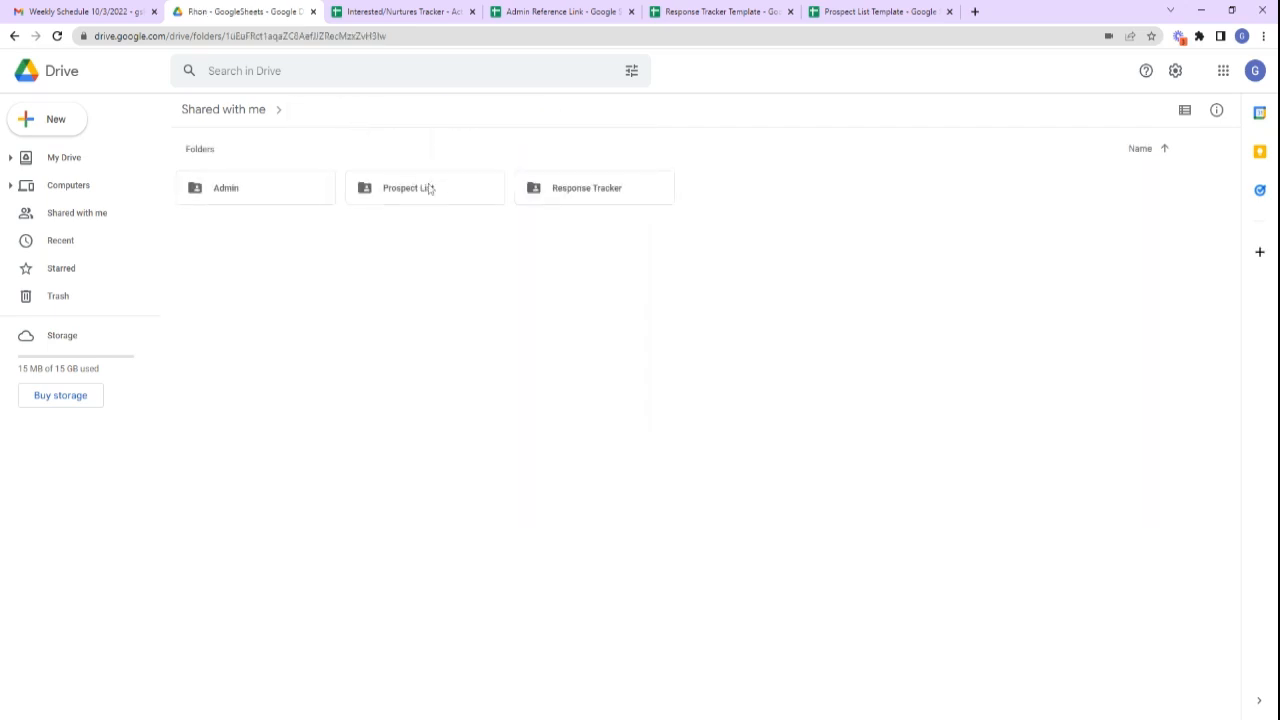
double_click(568, 190)
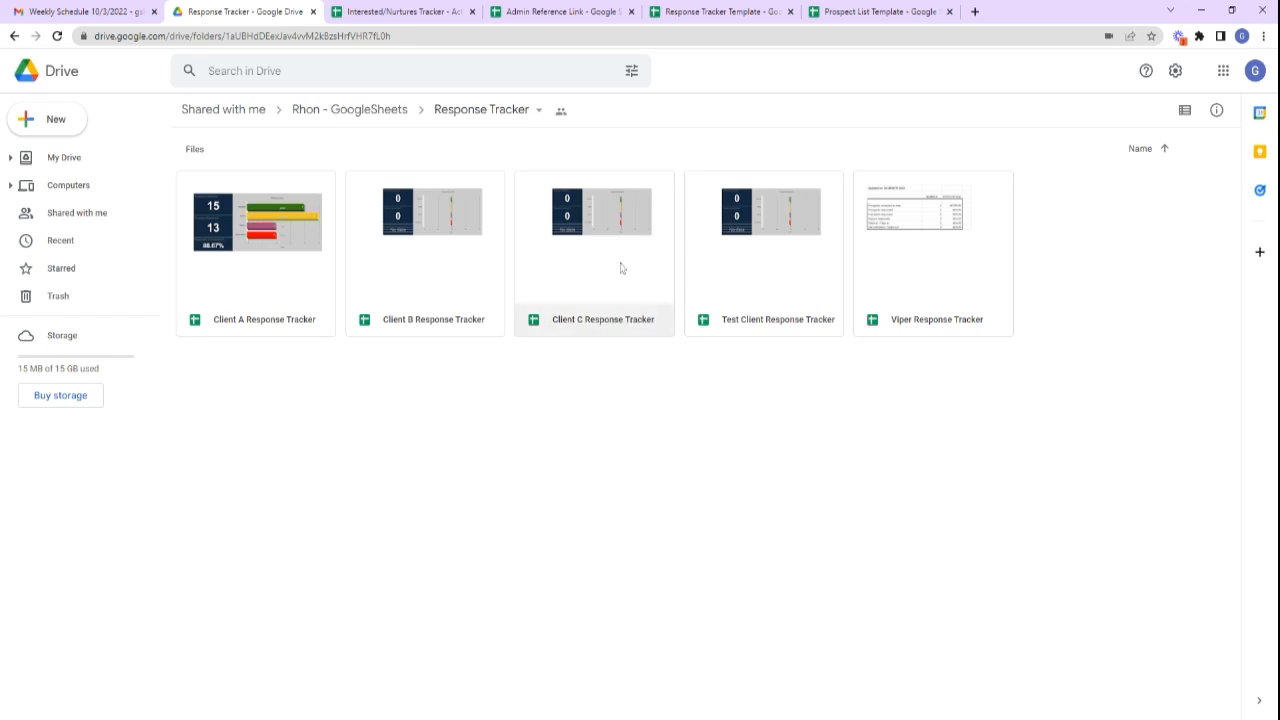
Revisit the Prospect List Template, Response Tracker Template and Interested/Nurtures Tracker spreadsheets.
left_click(851, 20)
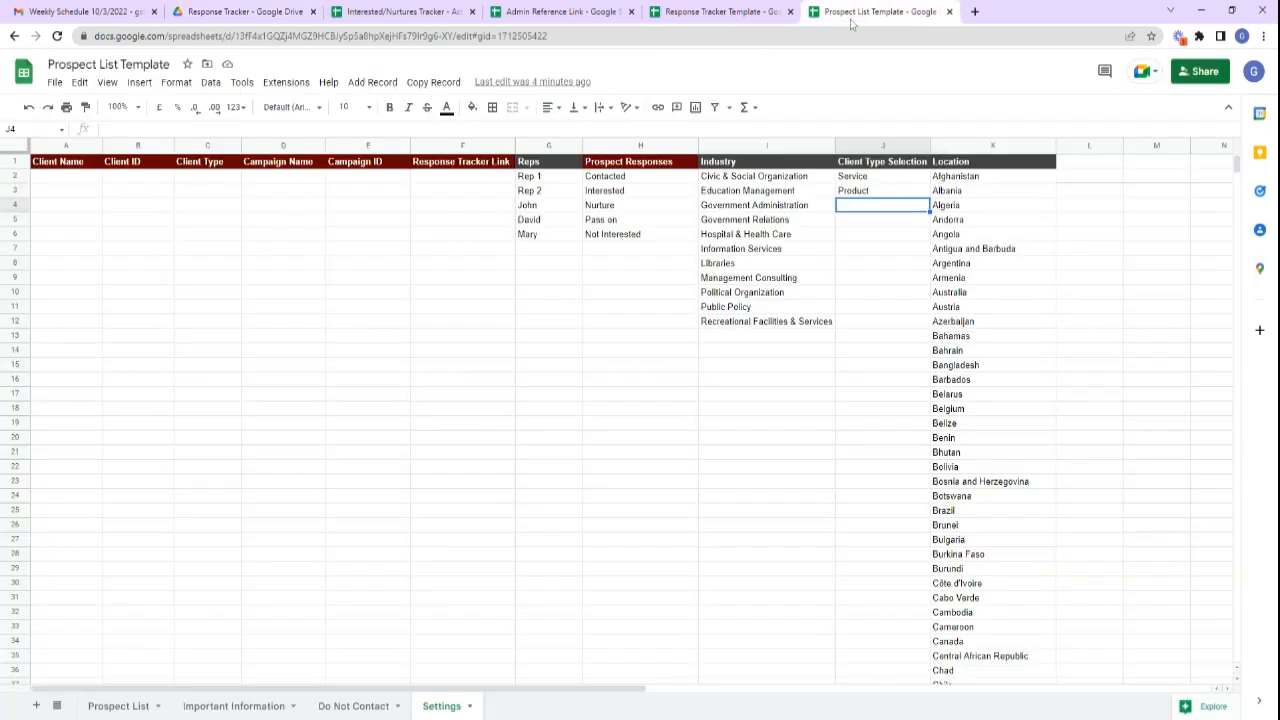
left_click(693, 19)
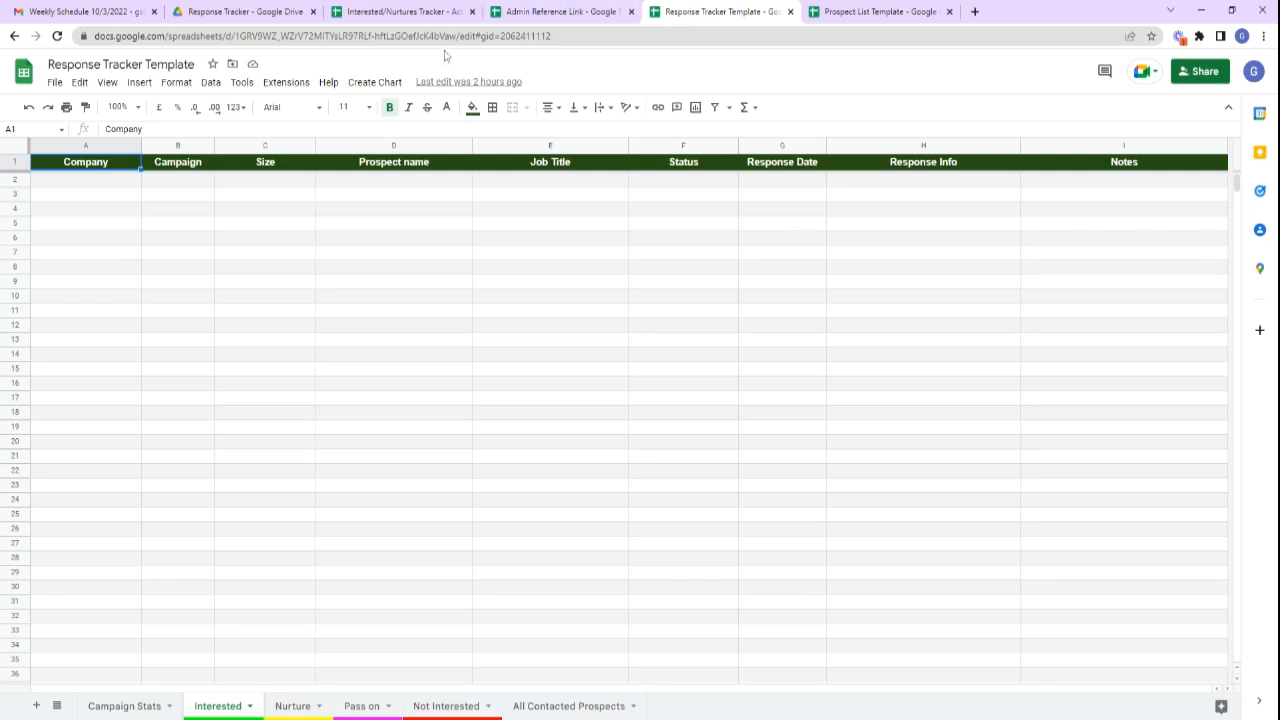
left_click(418, 18)
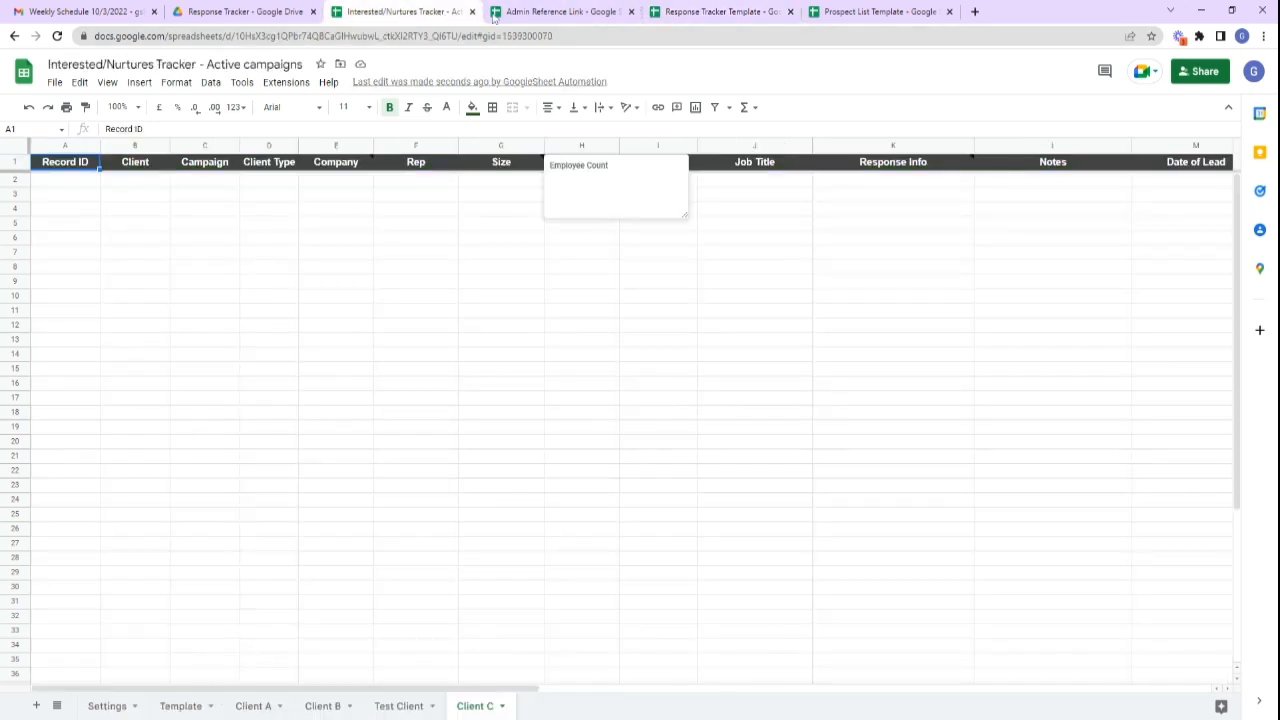
From Admin Reference Link, create files for the existing client Client C with the campaign name Campaign 2.
left_click(549, 14)
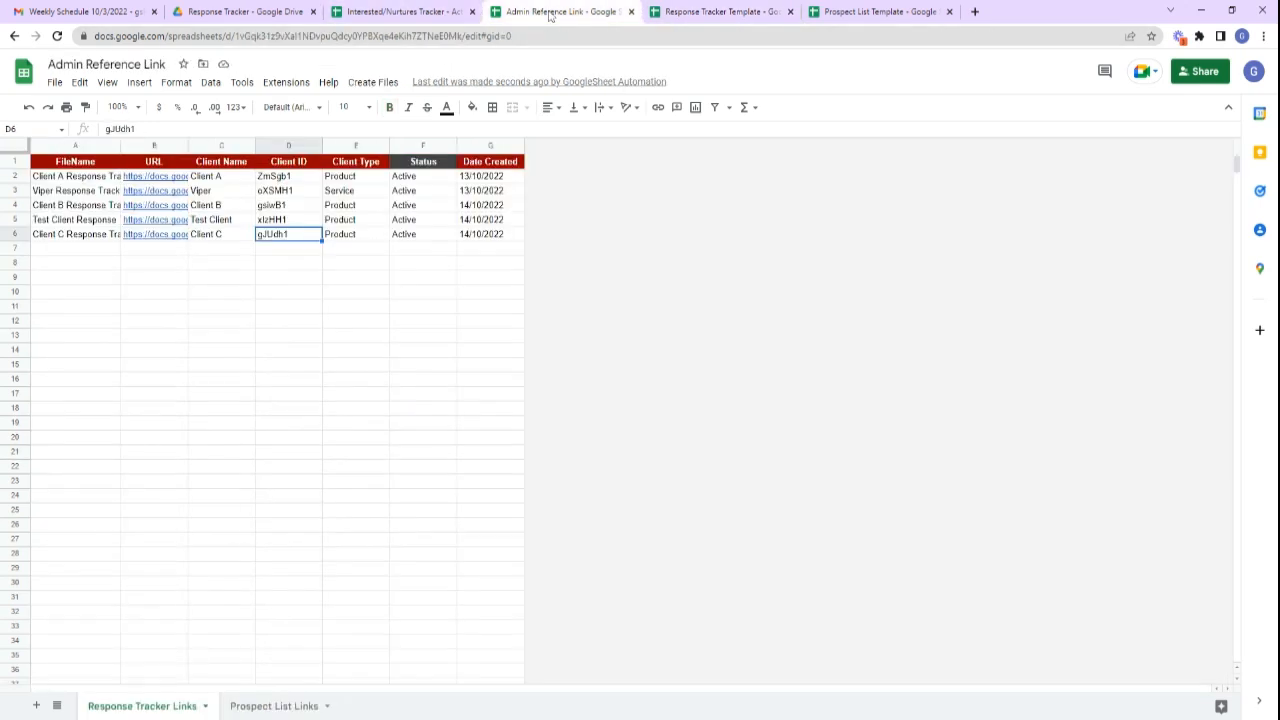
left_click(372, 84)
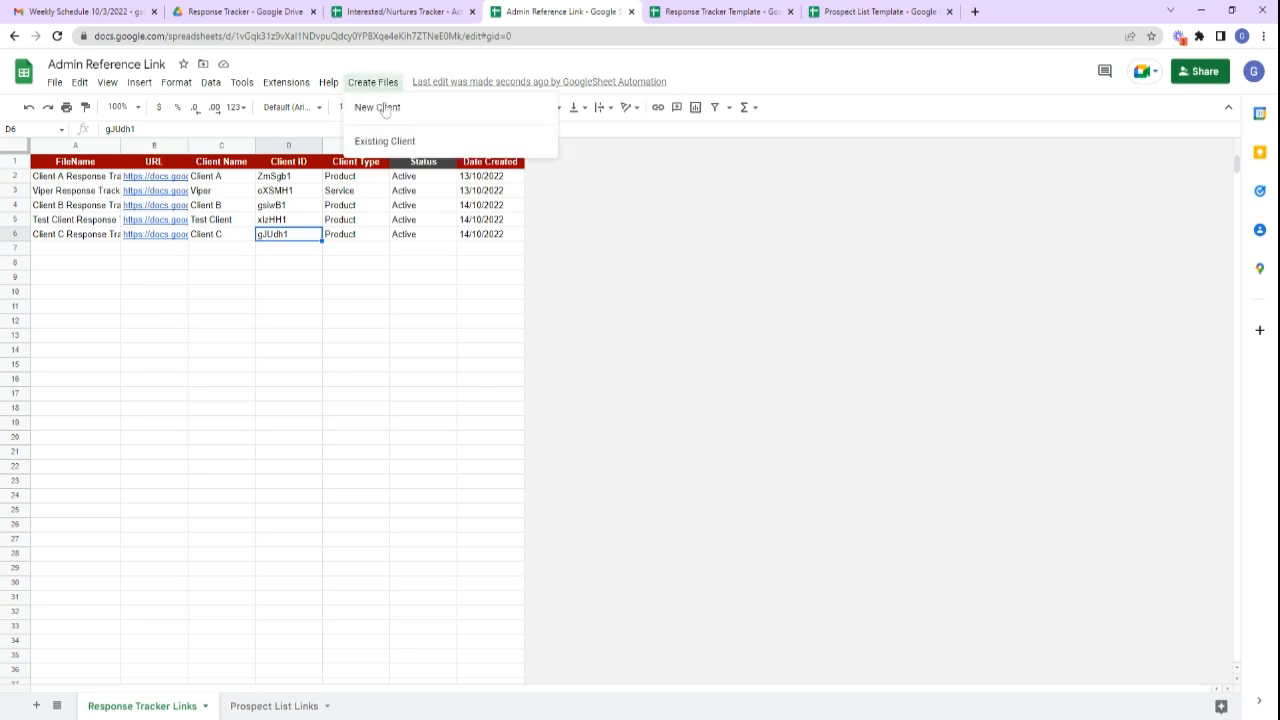
left_click(398, 152)
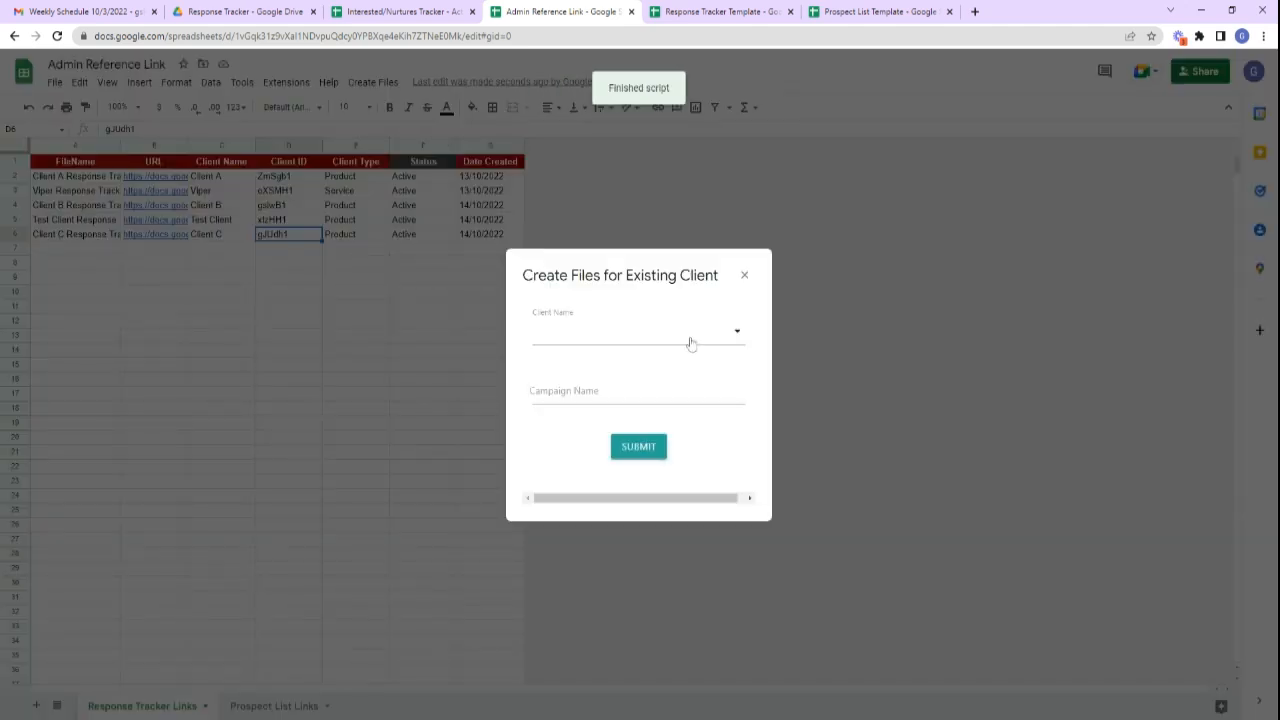
left_click(690, 340)
left_click(690, 343)
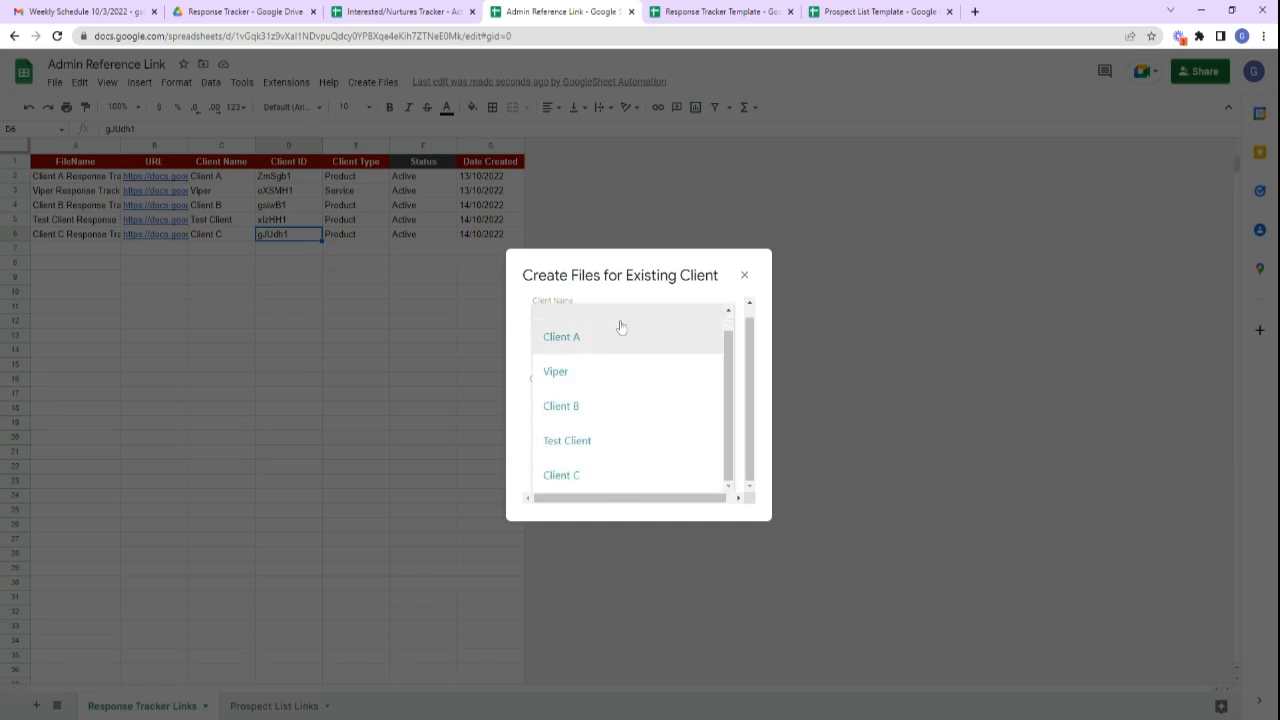
left_click(597, 484)
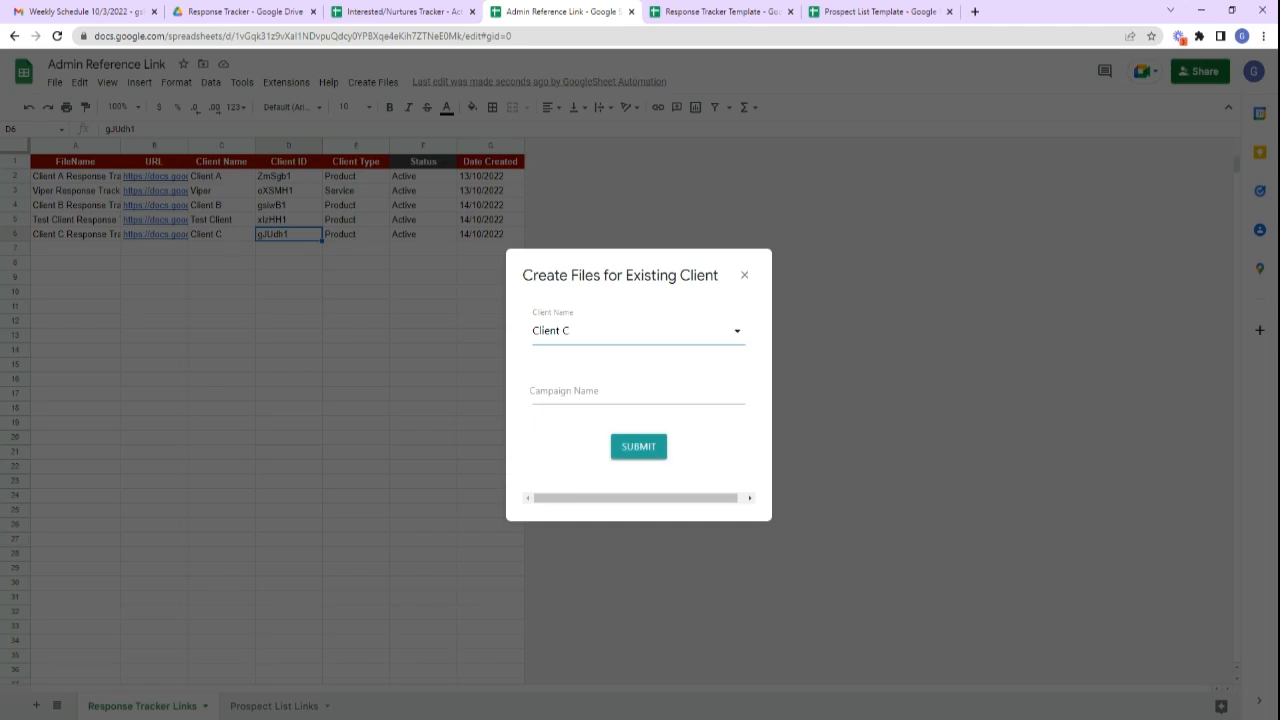
left_click(597, 391)
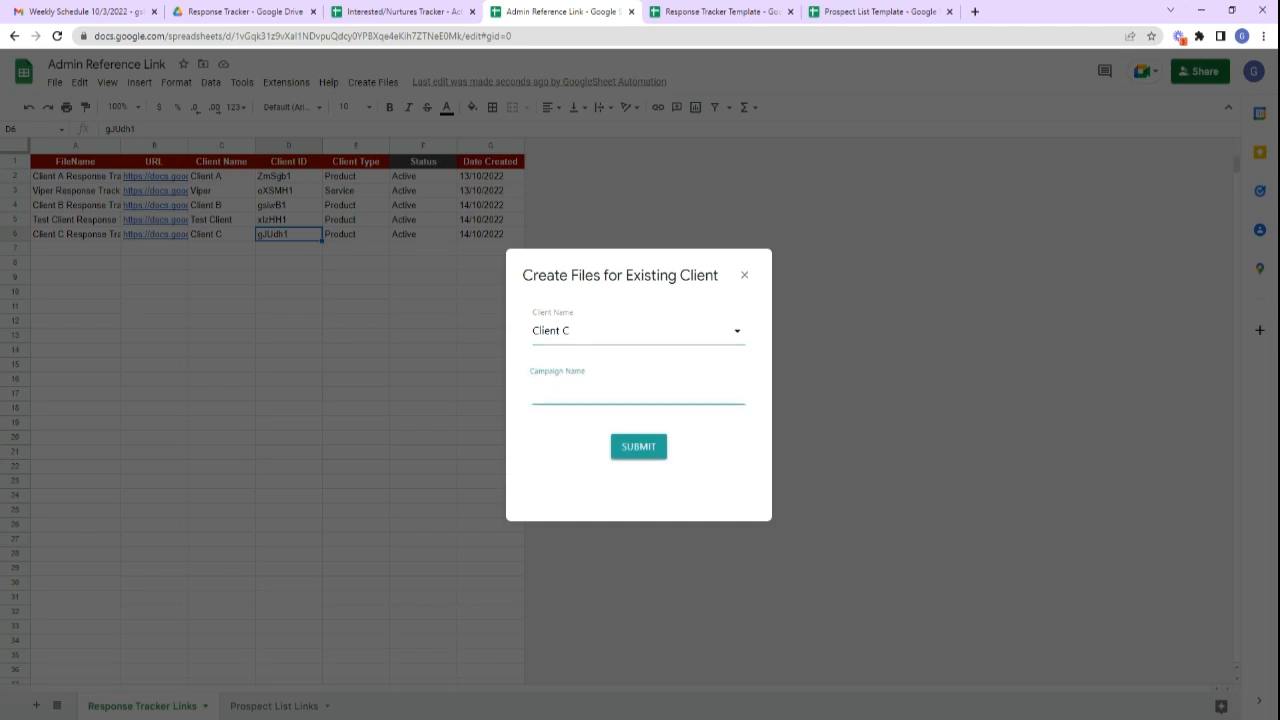
type("Campaign 2")
left_click(645, 448)
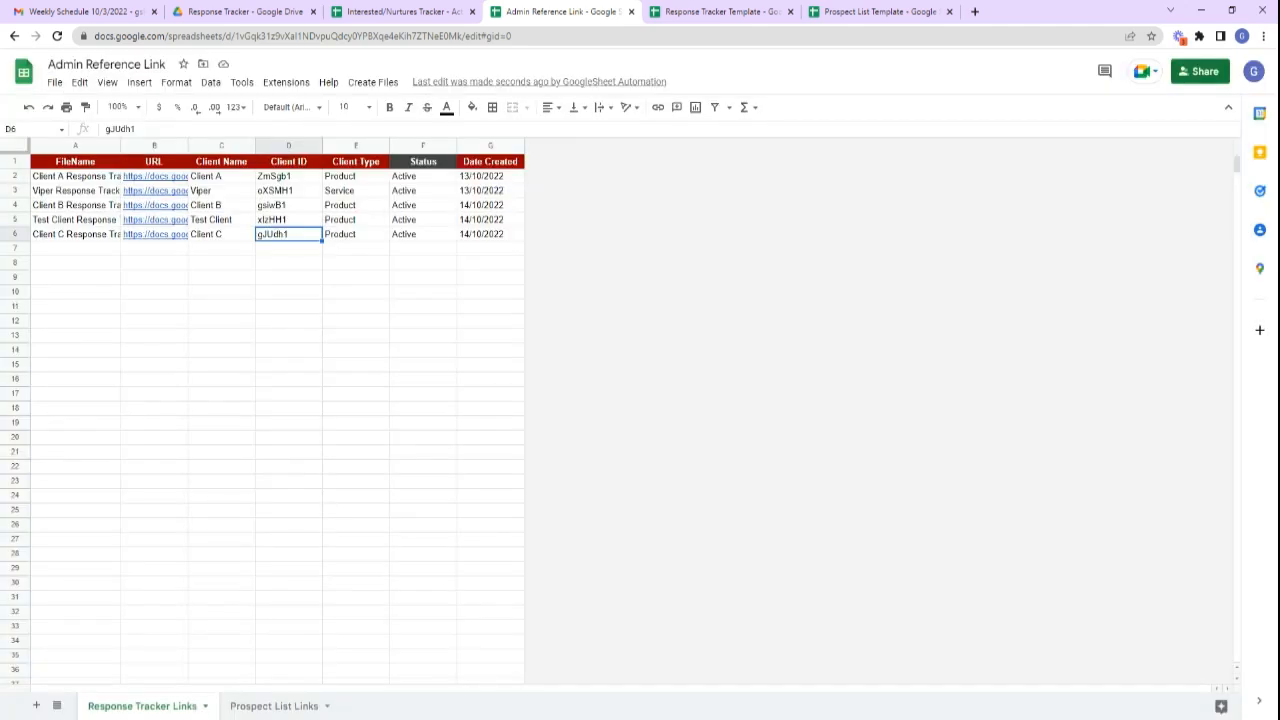
Check the Prospect List Links sheet and the Prospect List folder in Google Drive for Client C's Campaign 2 list.
left_click(305, 708)
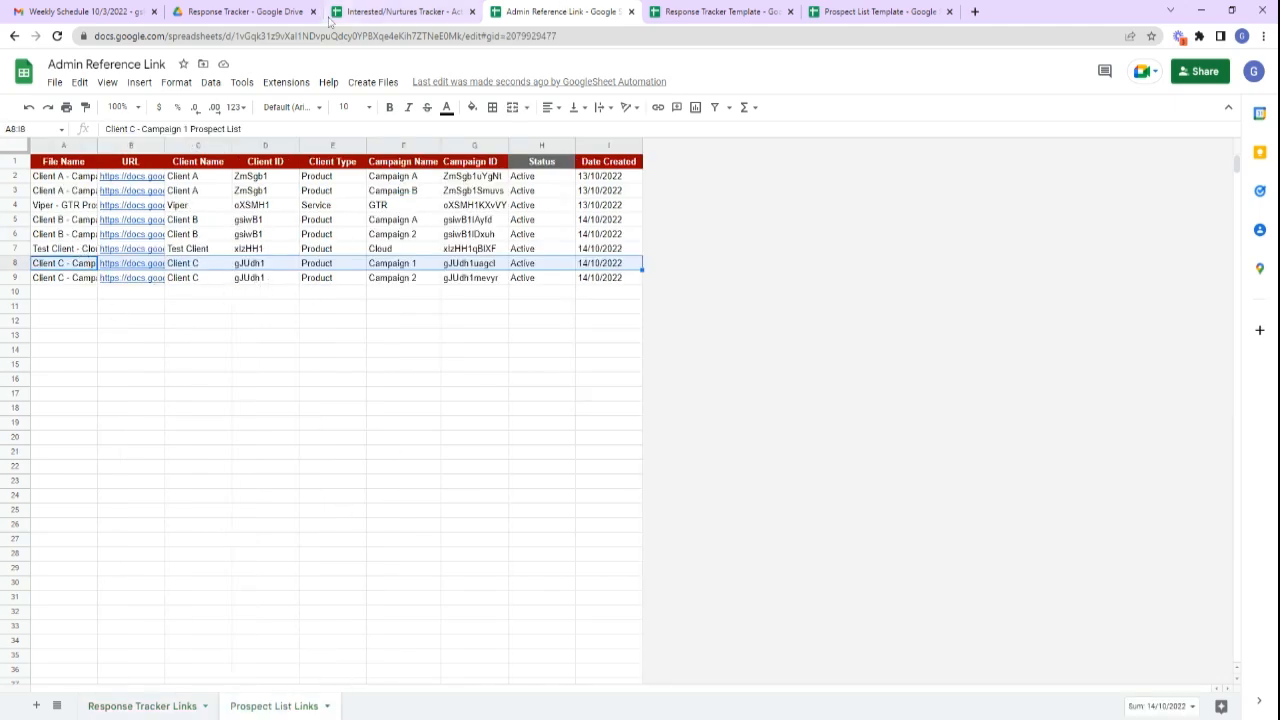
left_click(265, 14)
left_click(487, 110)
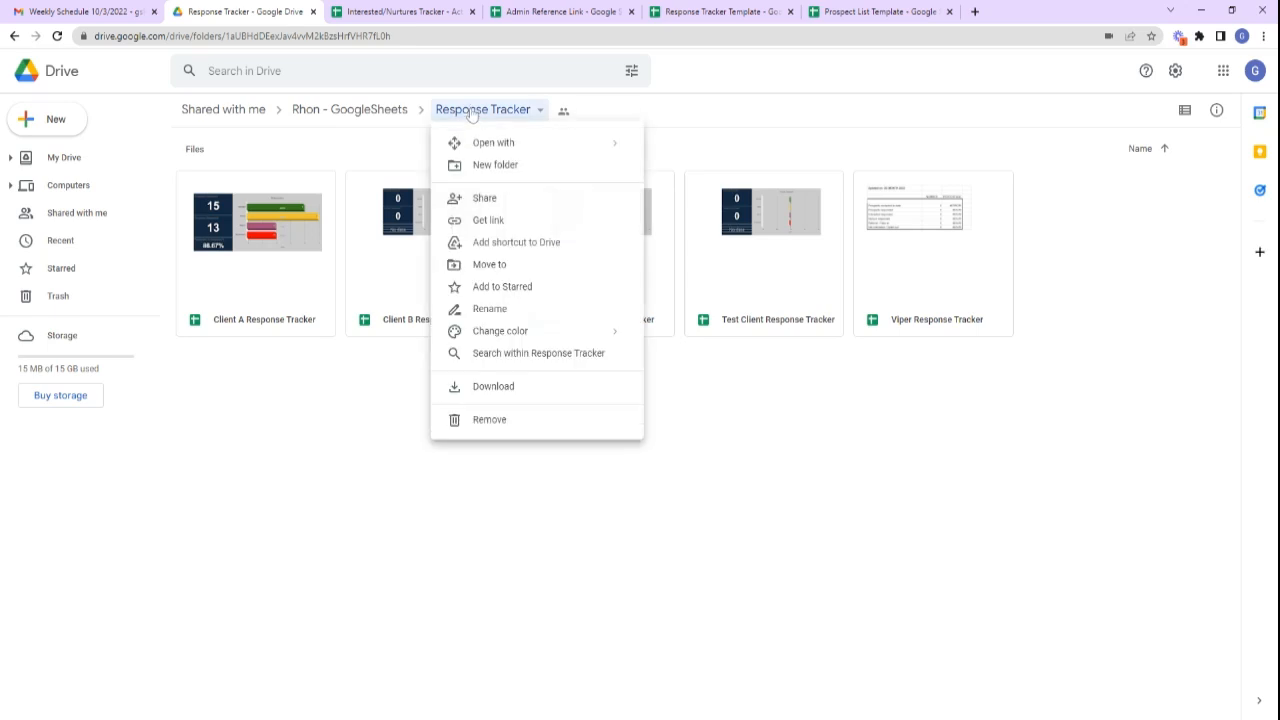
left_click(383, 115)
double_click(425, 188)
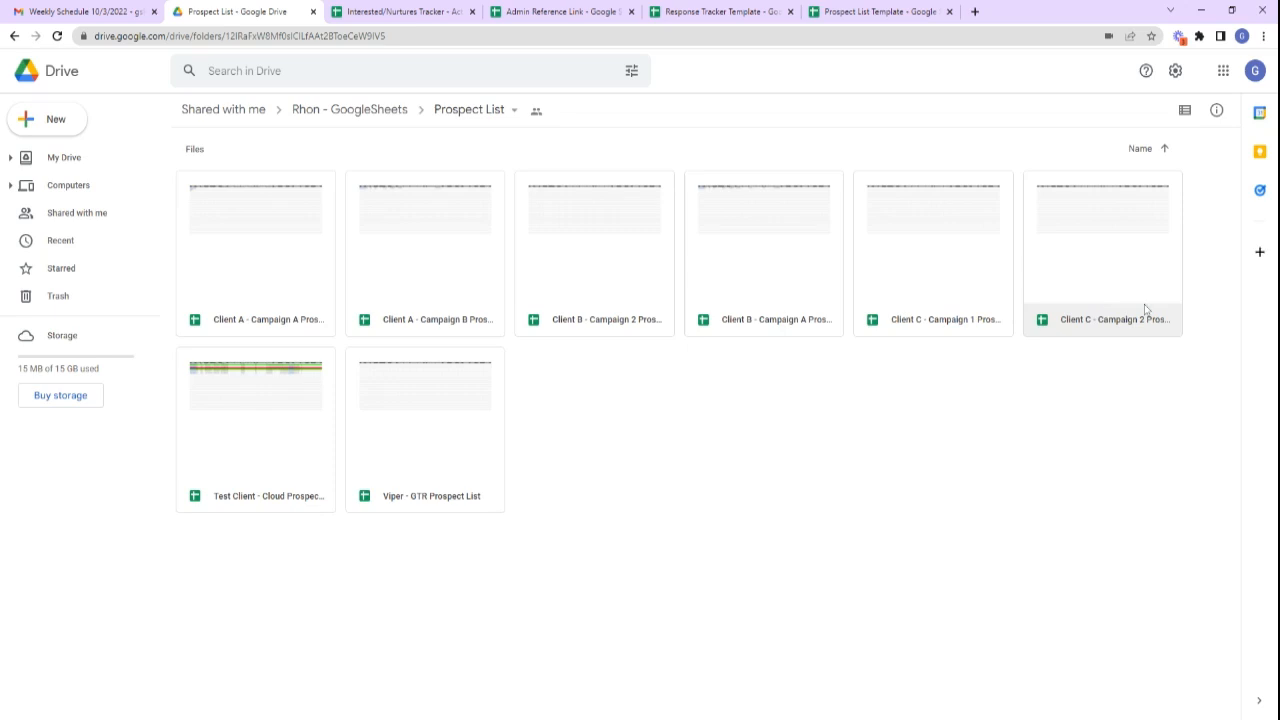
Open the Client C - Campaign 1 Prospect List and examine the client, campaign and list-type parts of its file name.
double_click(966, 274)
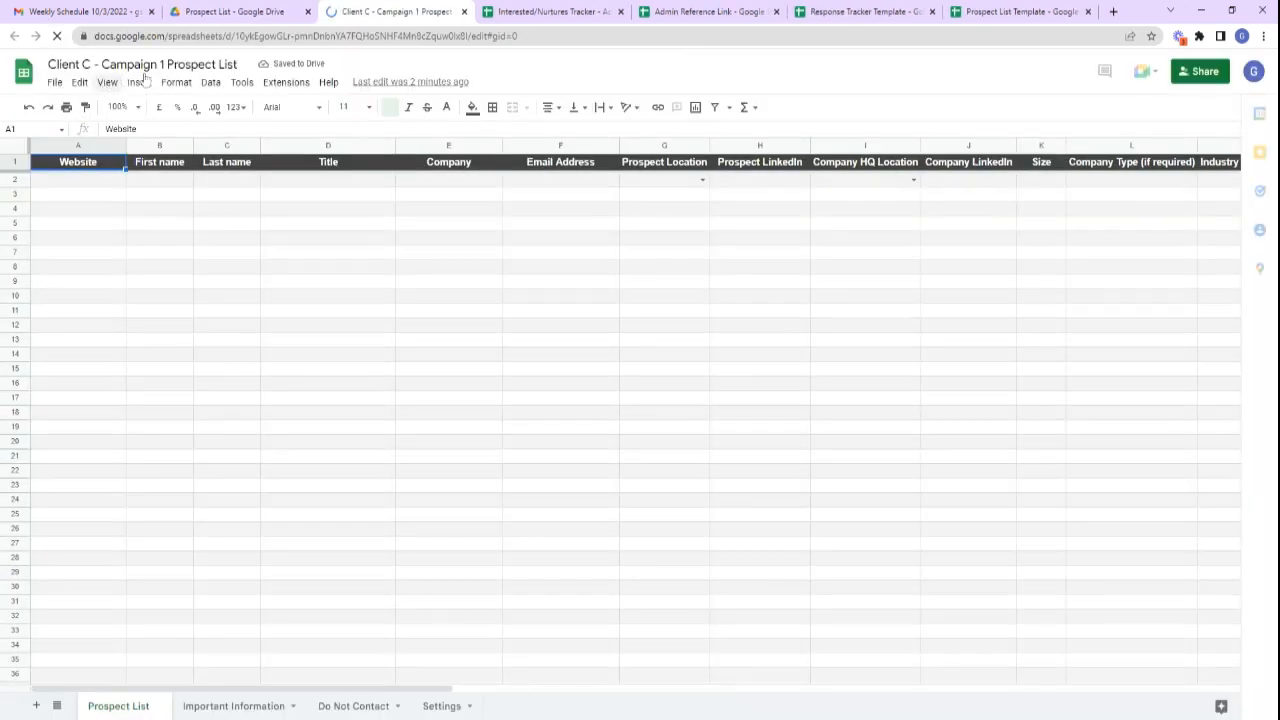
left_click_drag(240, 64, 160, 64)
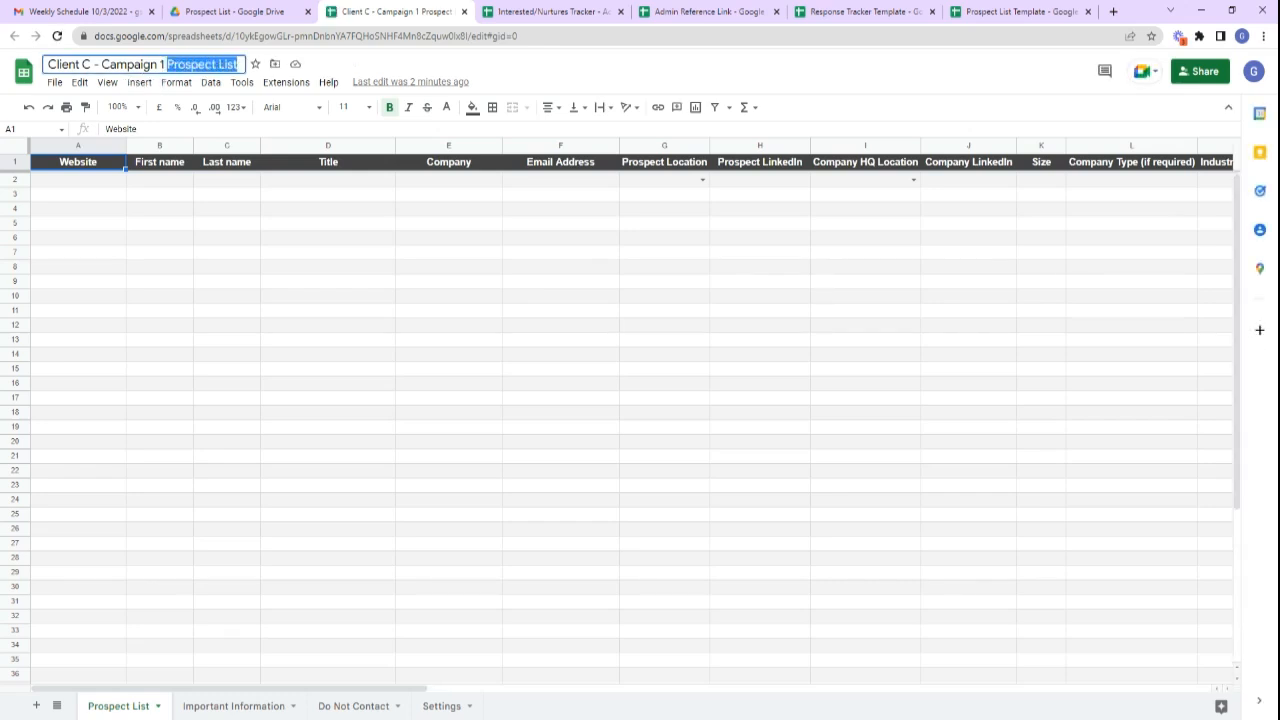
left_click(222, 64)
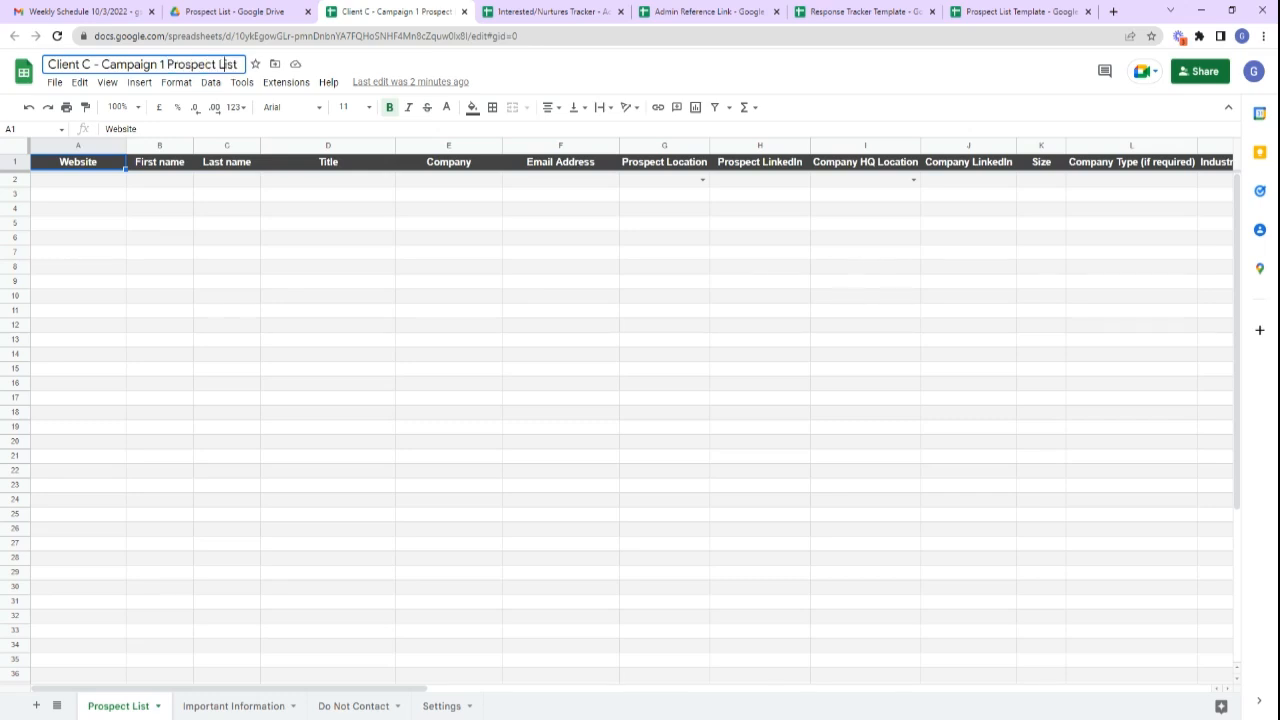
left_click_drag(91, 64, 48, 64)
left_click_drag(166, 64, 218, 64)
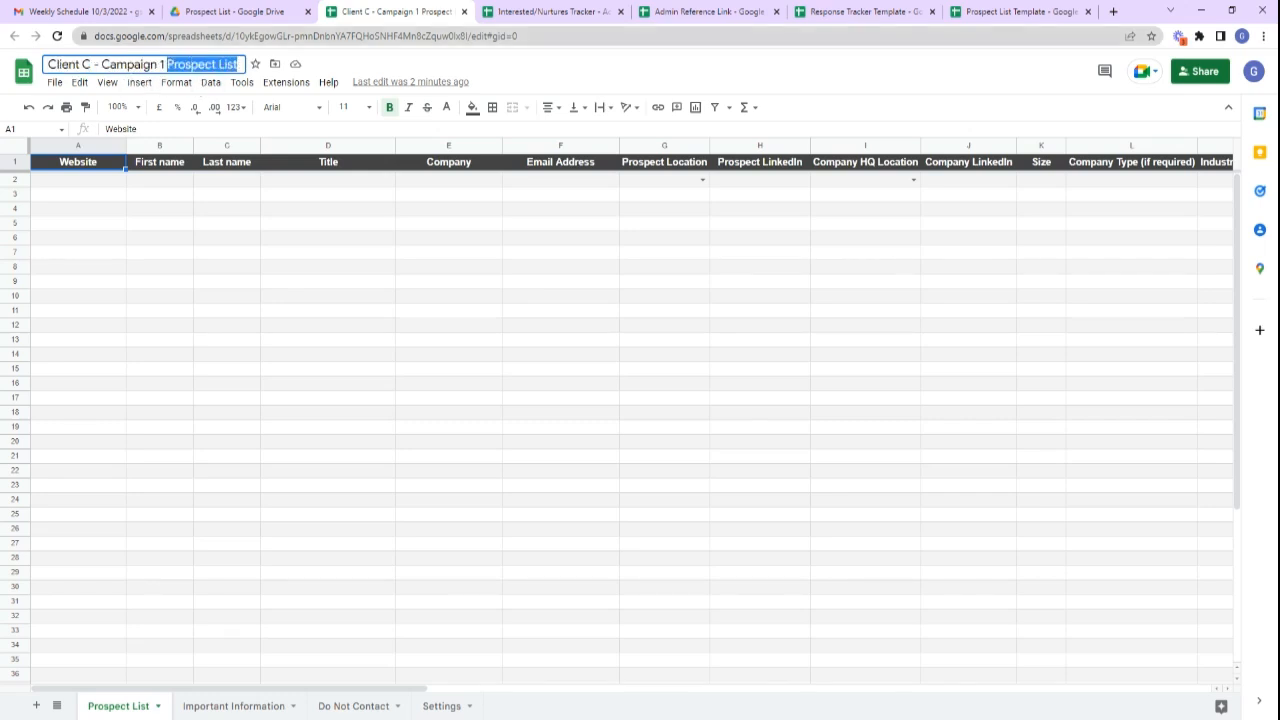
left_click(564, 74)
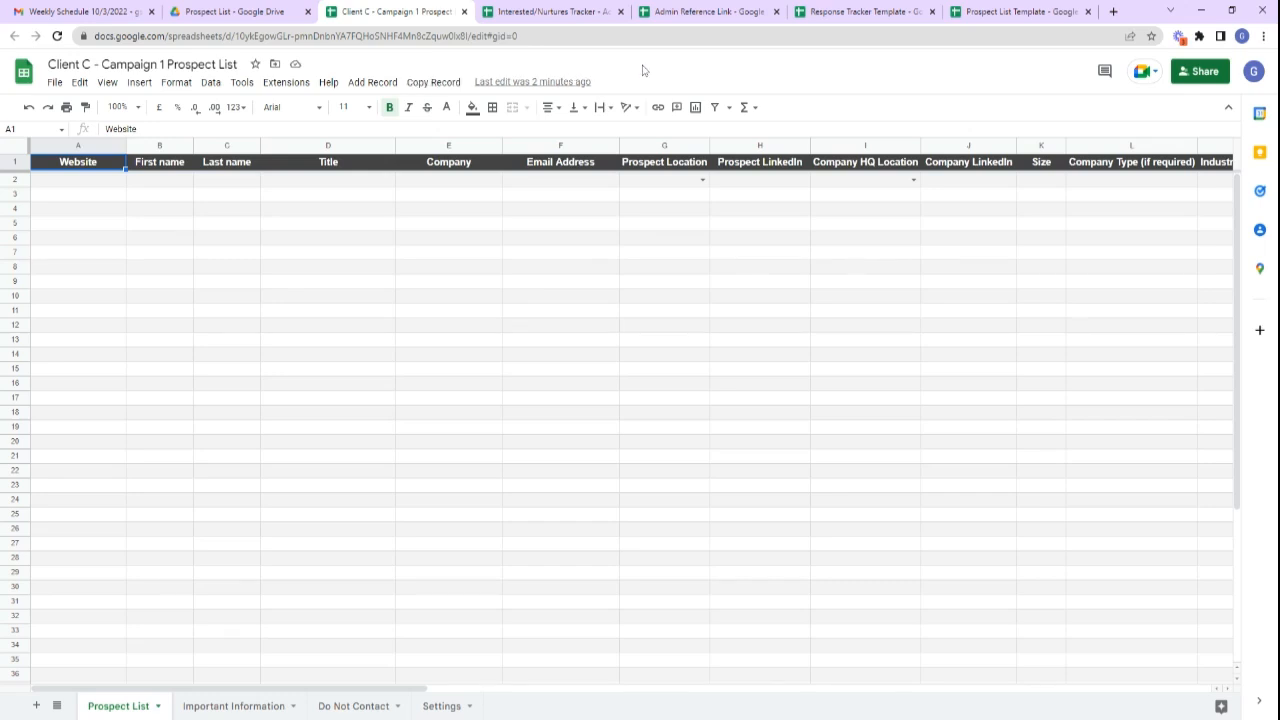
View the Response Tracker Template, then locate the Client C Response Tracker in the Response Tracker folder in Google Drive.
left_click(823, 14)
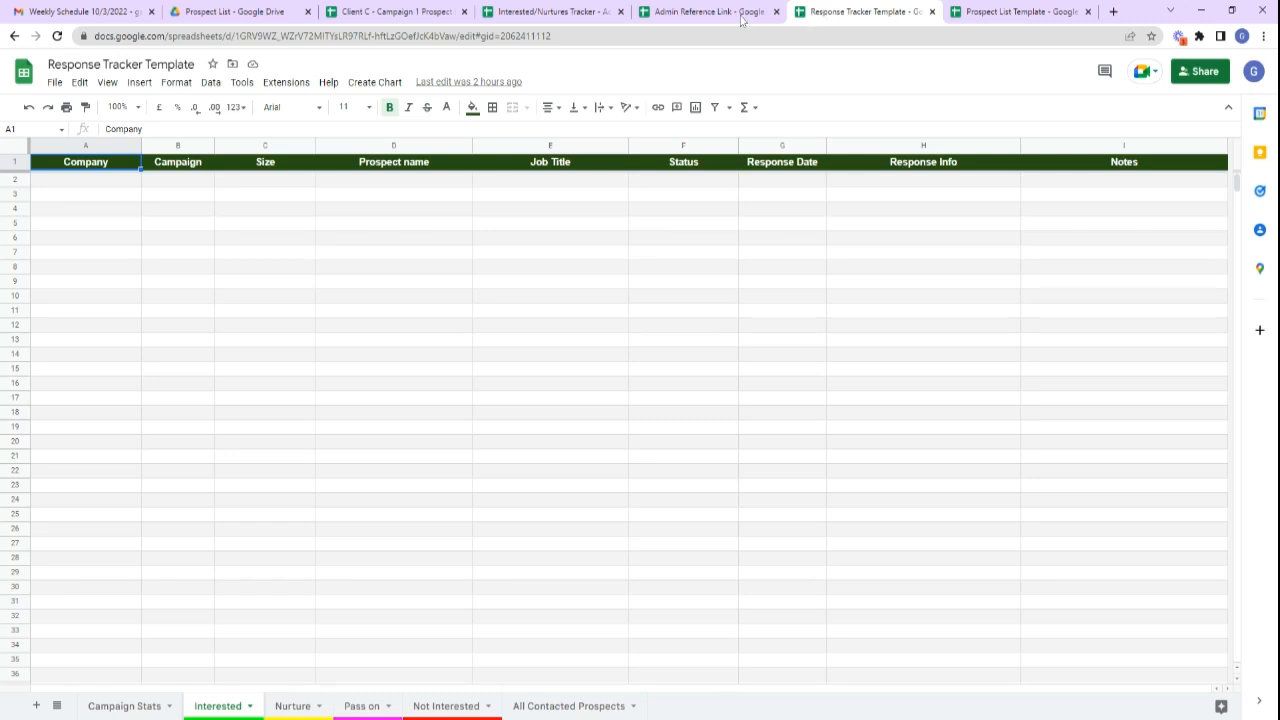
left_click(235, 12)
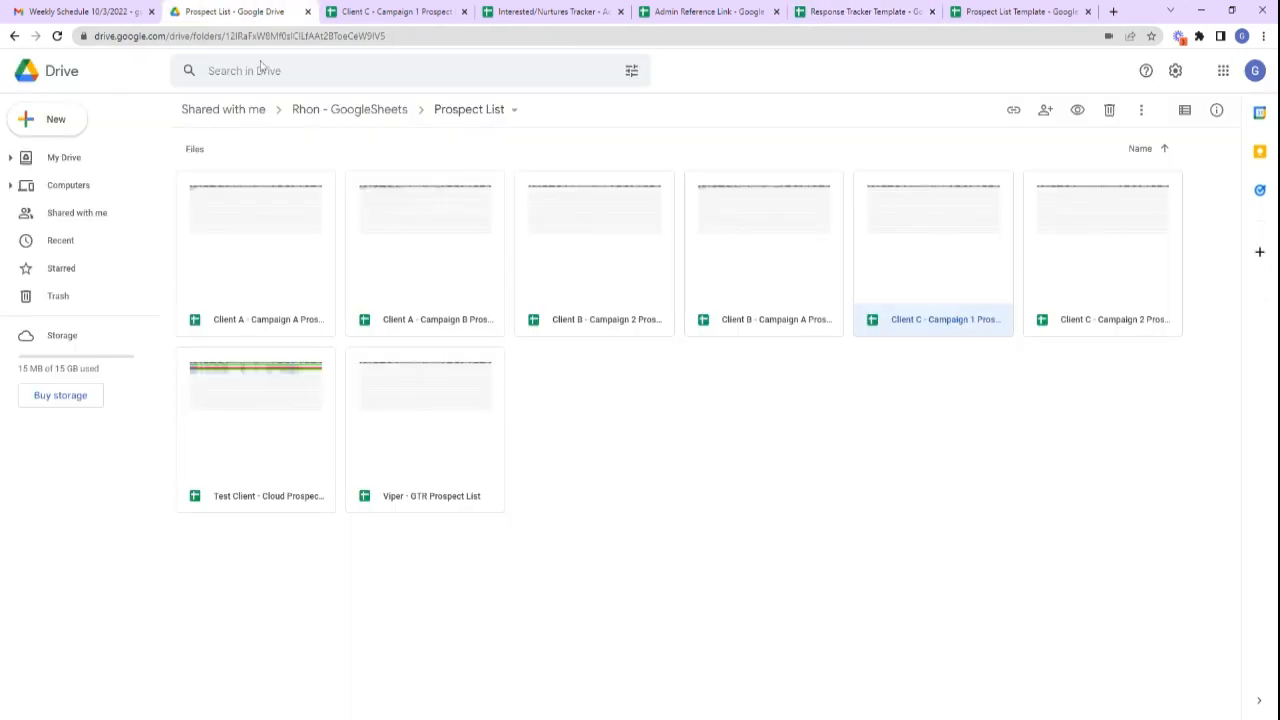
left_click(363, 112)
double_click(600, 203)
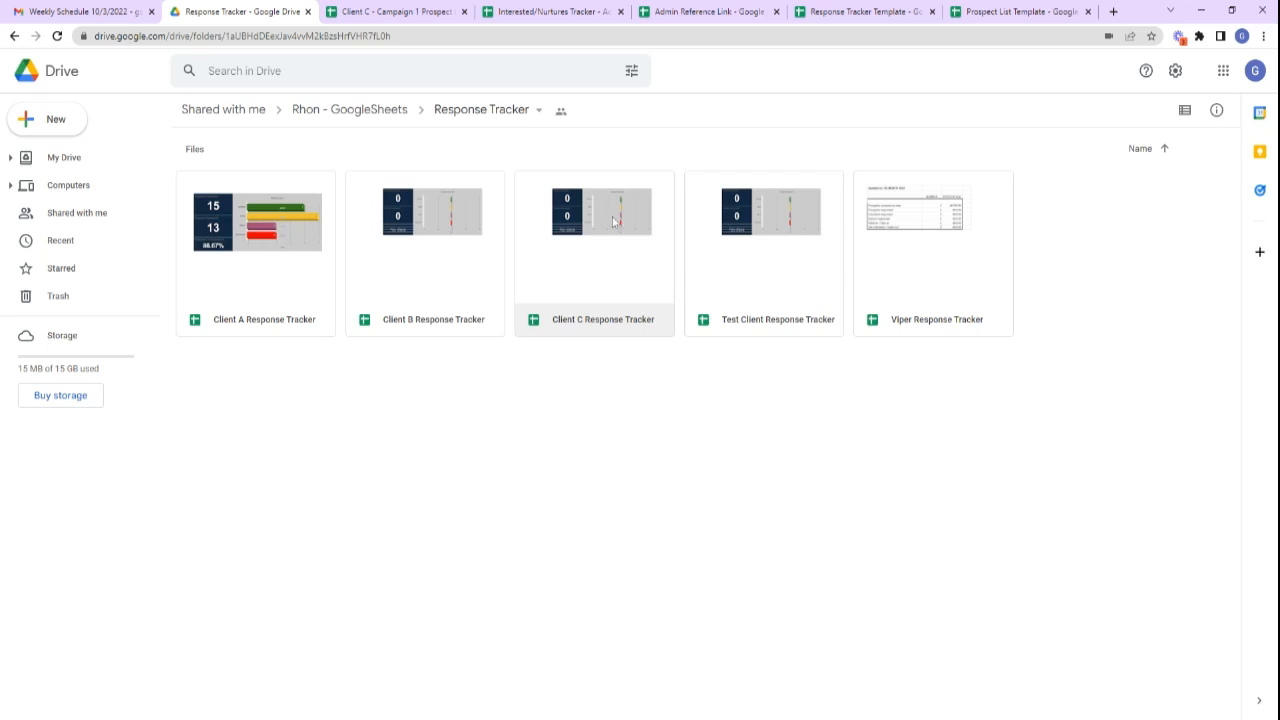
Return to the Client C - Campaign 1 Prospect List and examine its Website, First name and Last name columns.
left_click(401, 13)
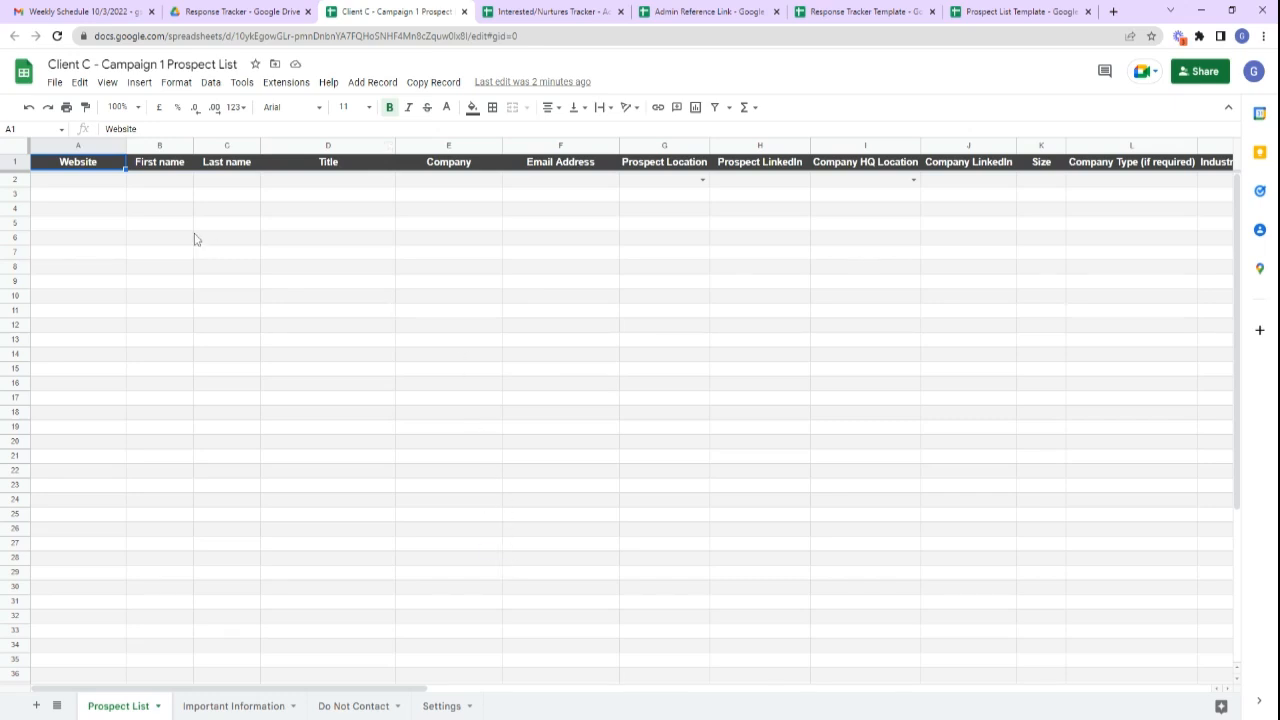
left_click(78, 183)
left_click(157, 186)
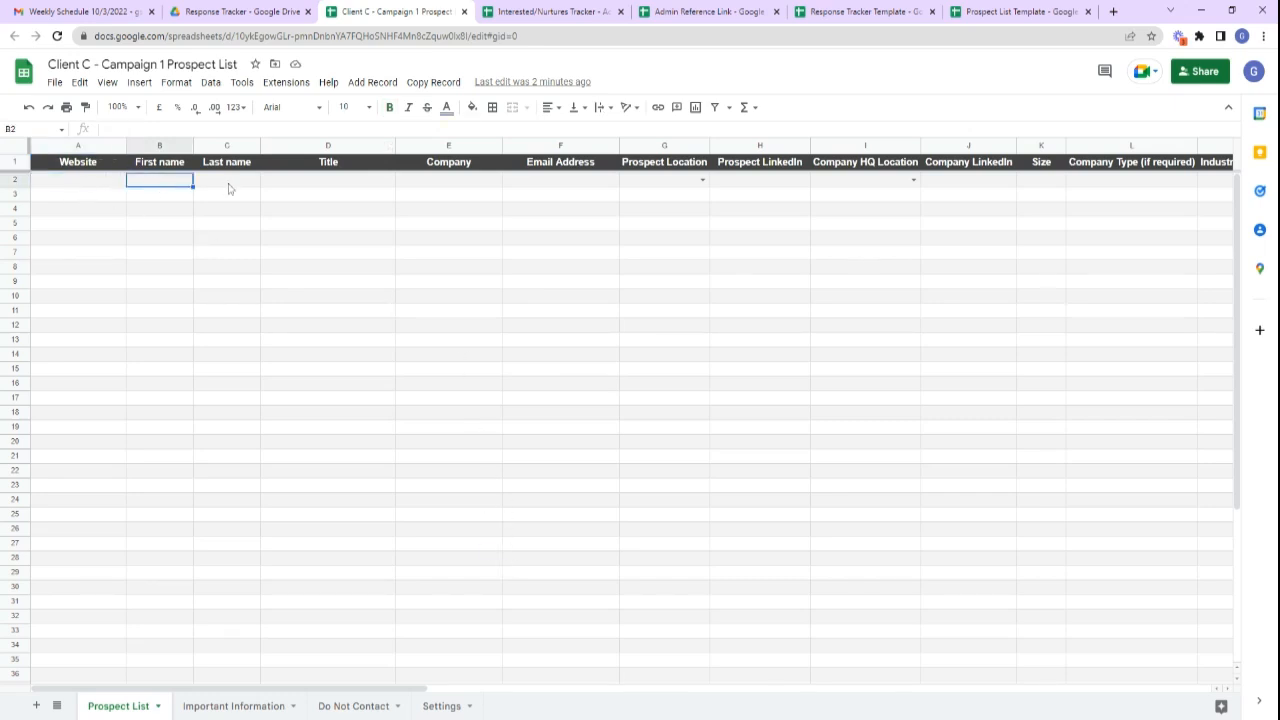
left_click(228, 186)
left_click_drag(425, 689, 455, 695)
scroll(488, 516, "down", 5)
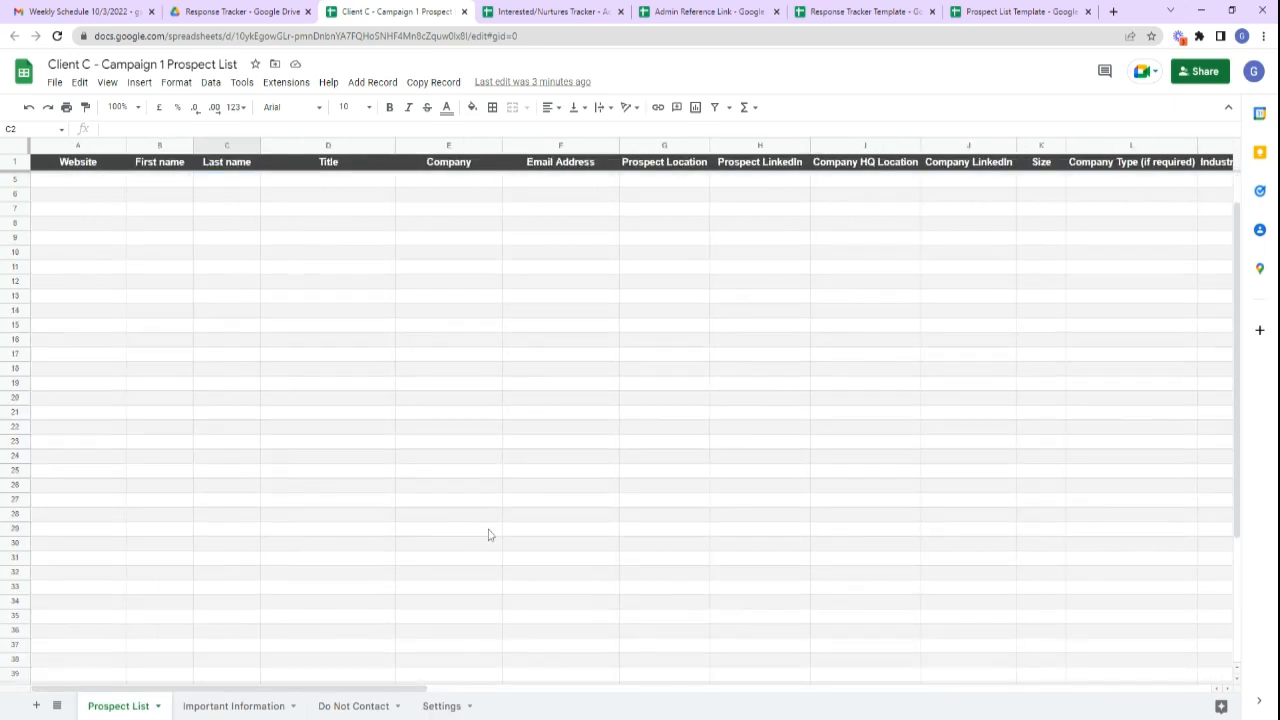
scroll(489, 530, "up", 5)
Authorize the script attached to the prospect list and open its Add a Record form.
left_click(372, 82)
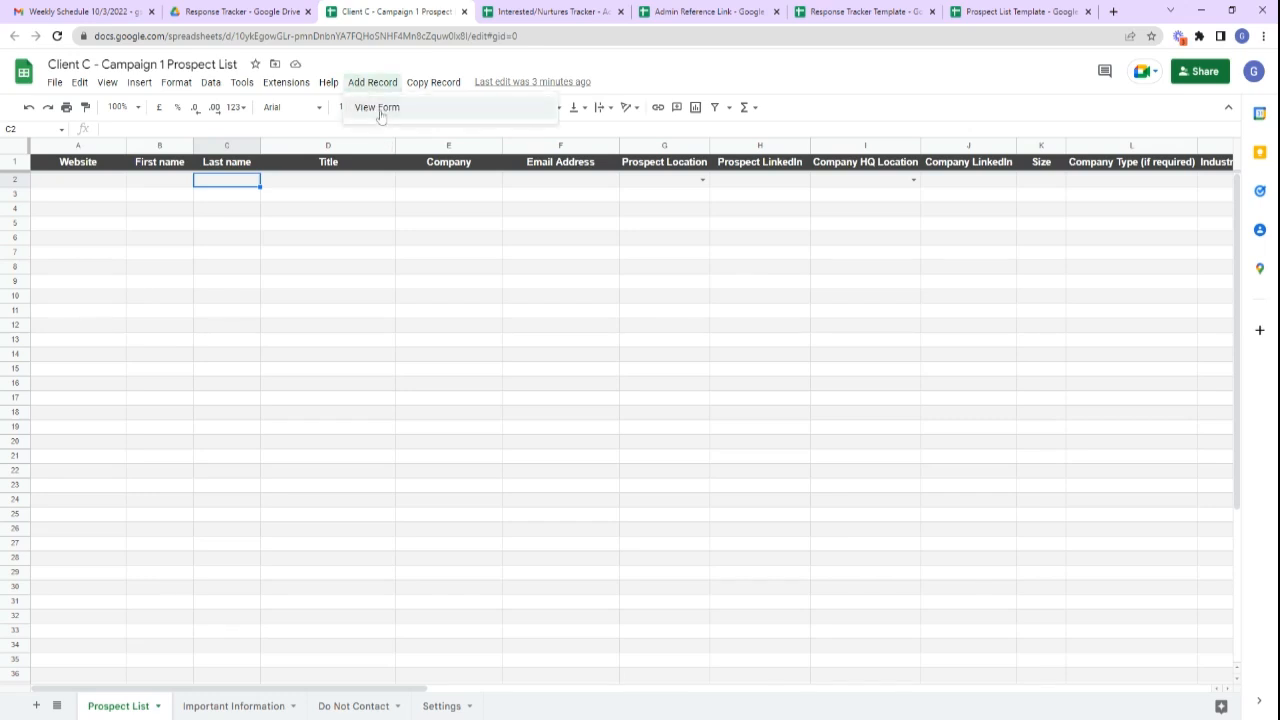
left_click(378, 110)
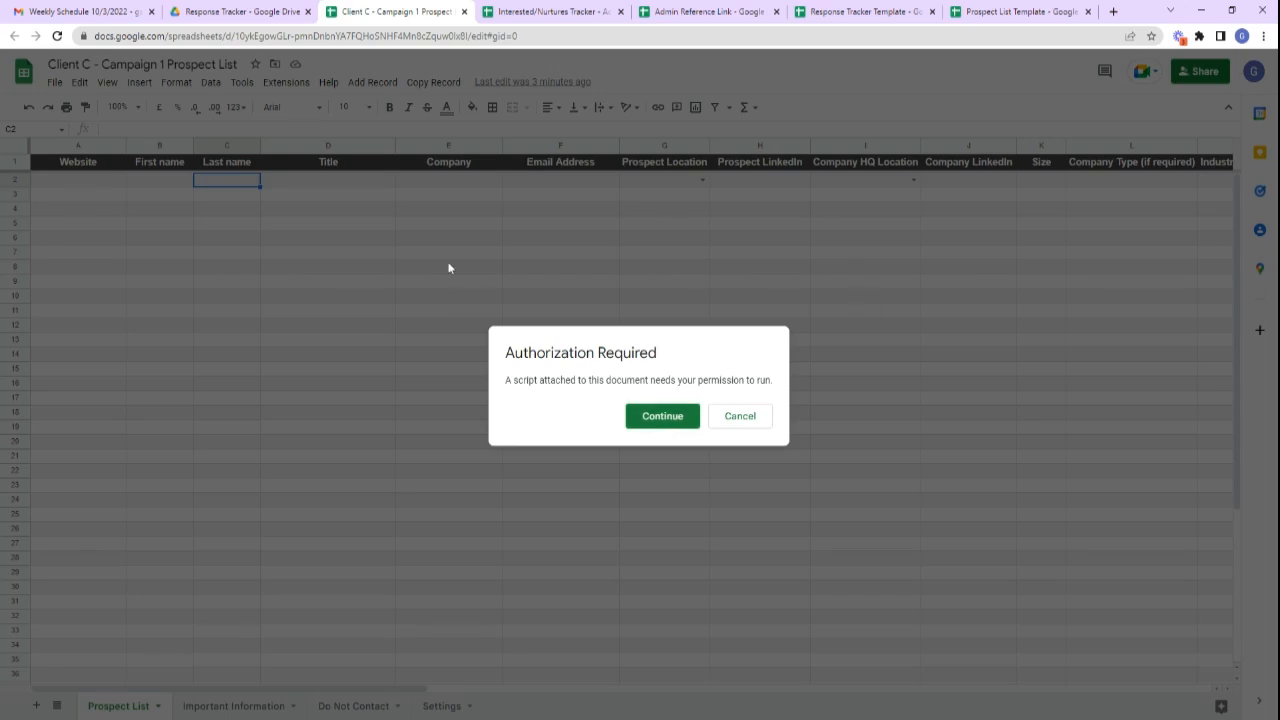
left_click(674, 420)
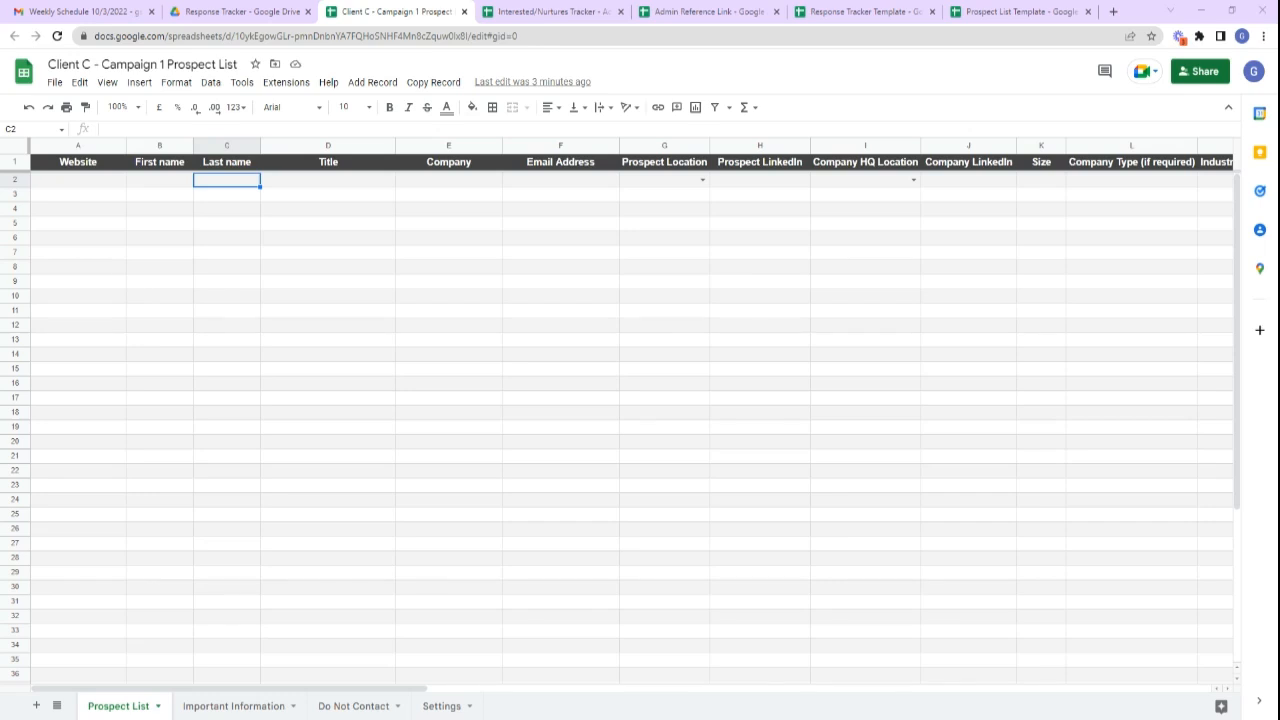
left_click(368, 83)
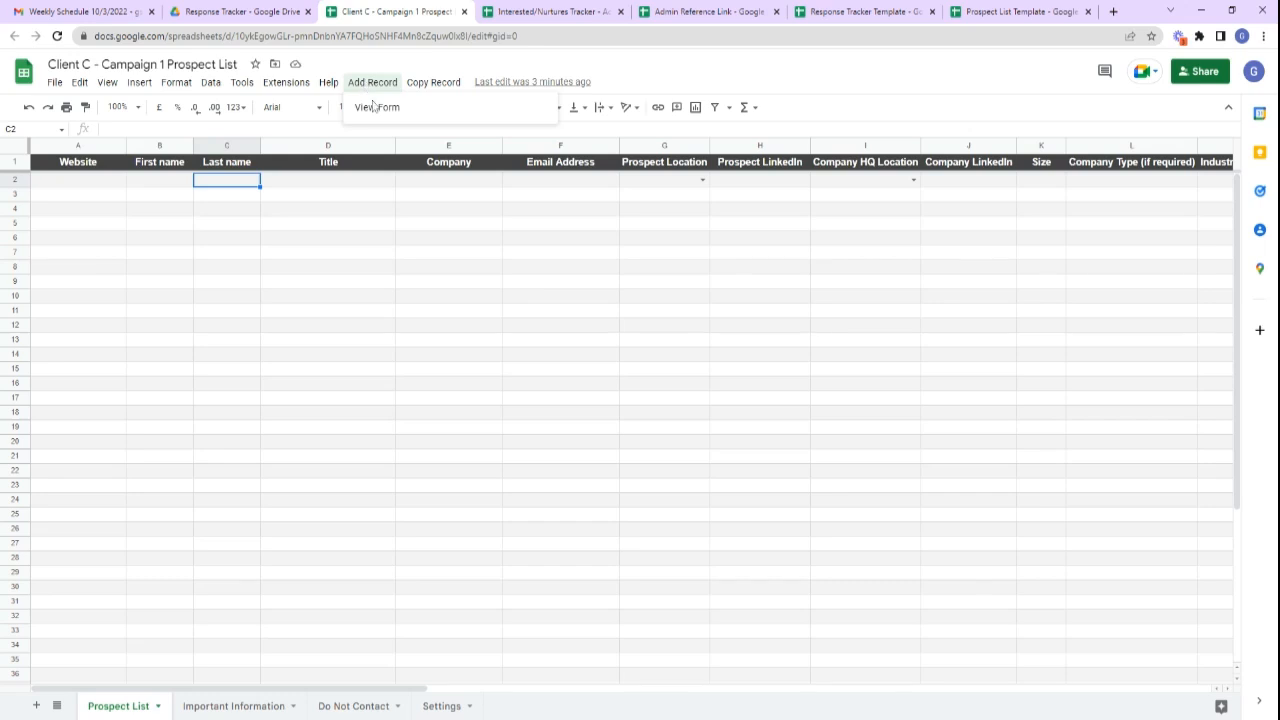
left_click(380, 109)
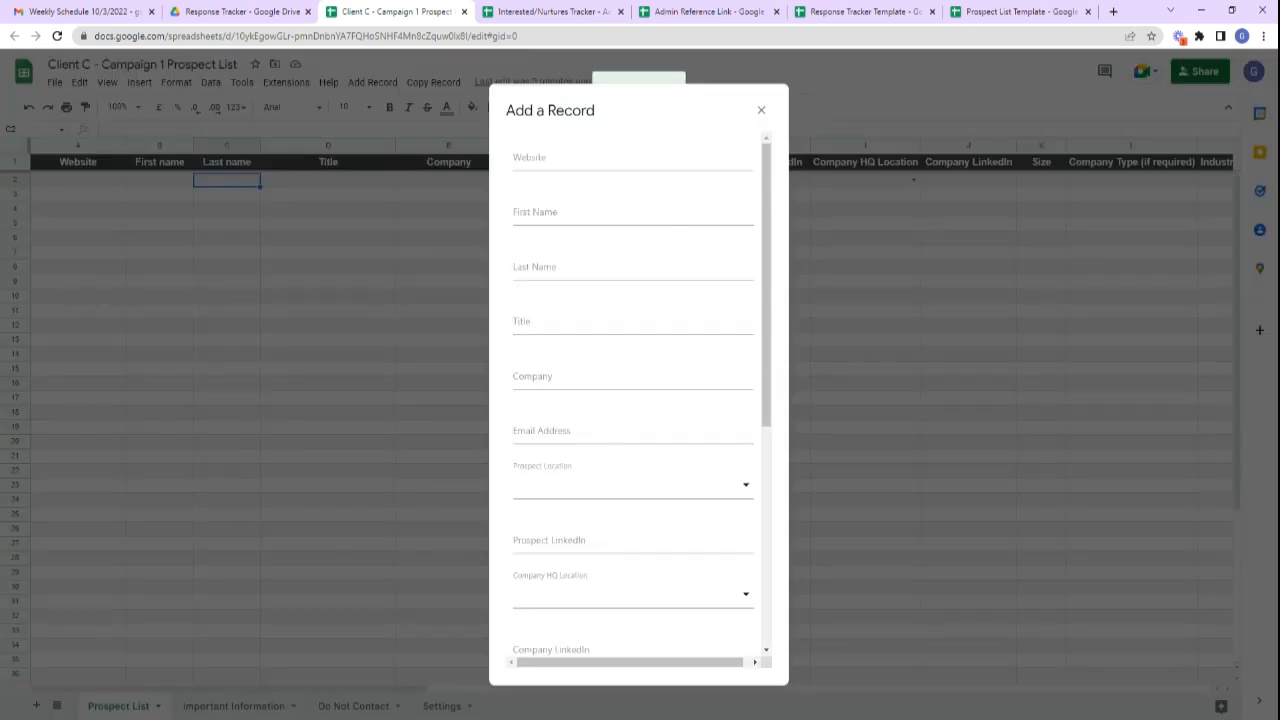
Review all the fields of the Add a Record form, from Website down to Rep.
scroll(613, 410, "down", 10)
scroll(614, 408, "up", 10)
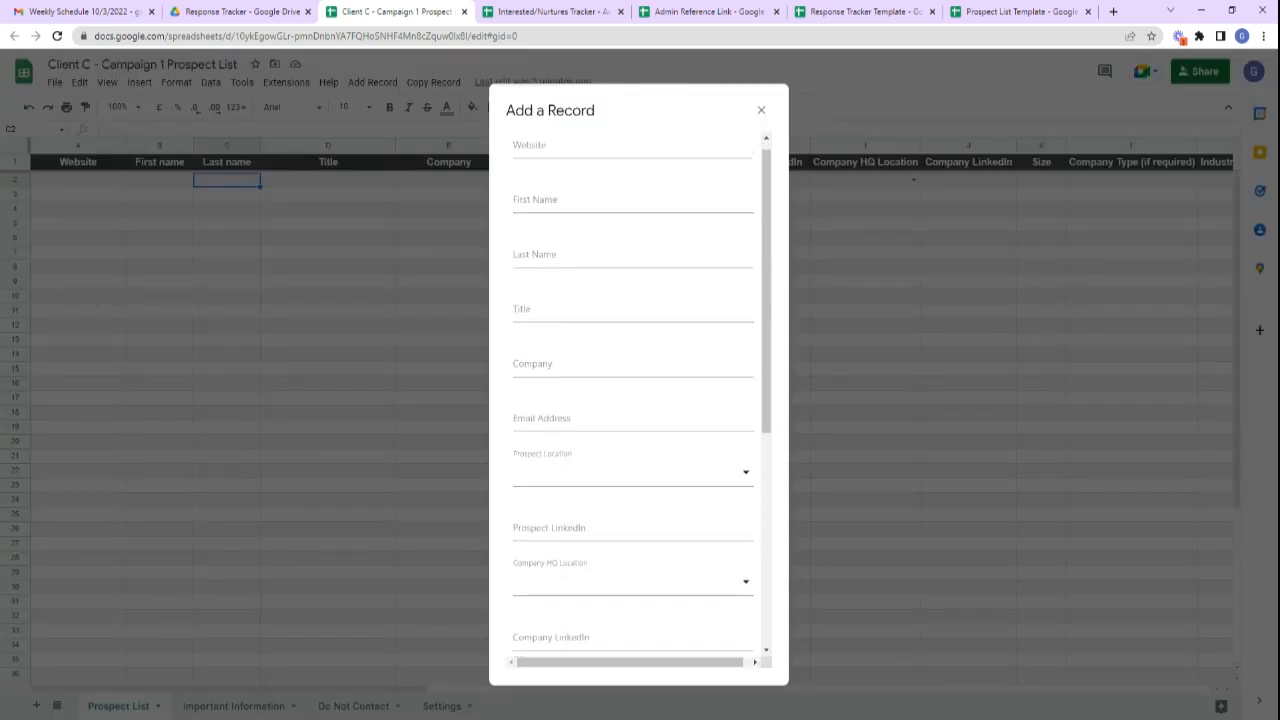
scroll(618, 456, "down", 10)
scroll(620, 452, "up", 10)
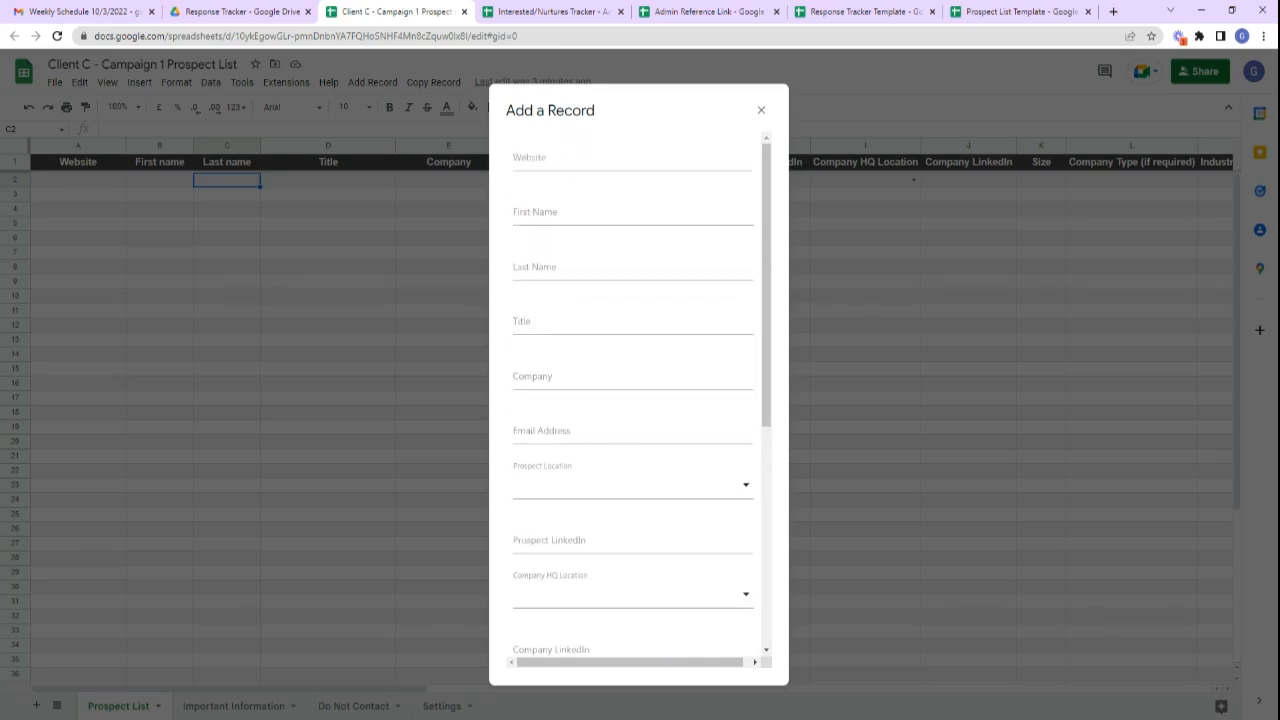
left_click(590, 158)
scroll(620, 417, "down", 5)
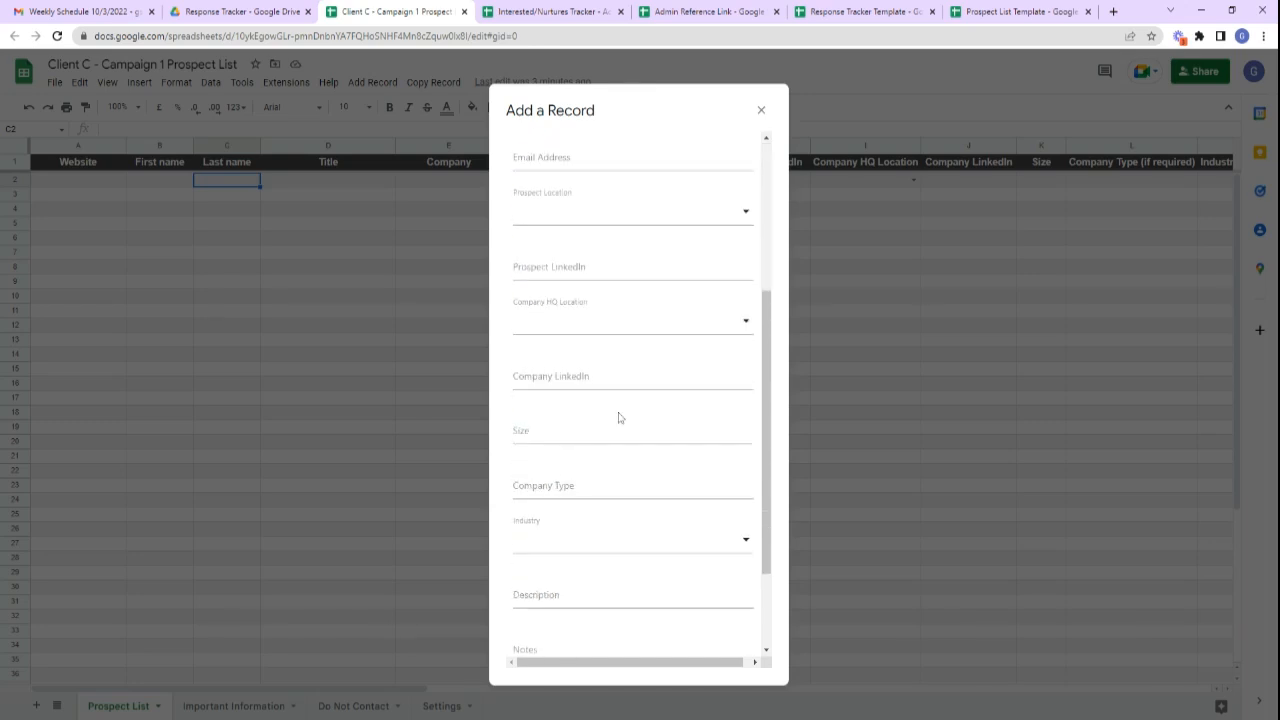
scroll(625, 430, "up", 5)
left_click(505, 248)
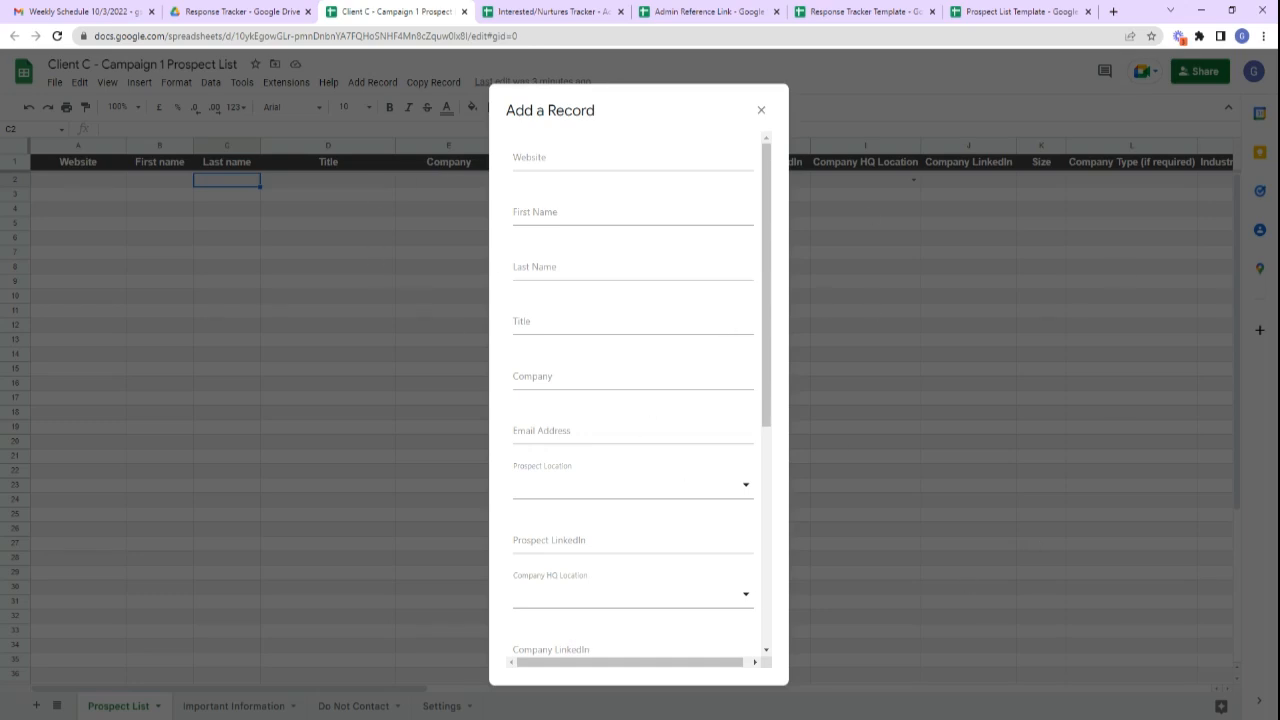
scroll(646, 414, "down", 5)
scroll(690, 491, "up", 5)
scroll(711, 500, "down", 5)
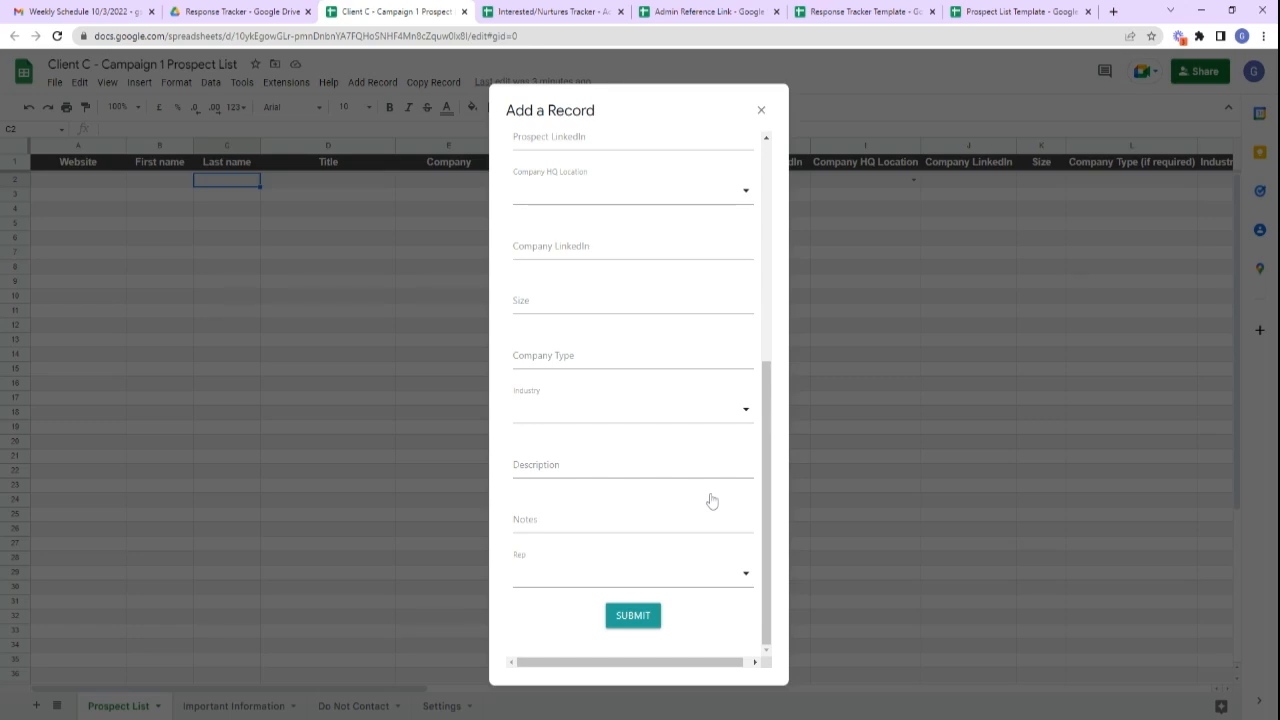
scroll(711, 500, "up", 5)
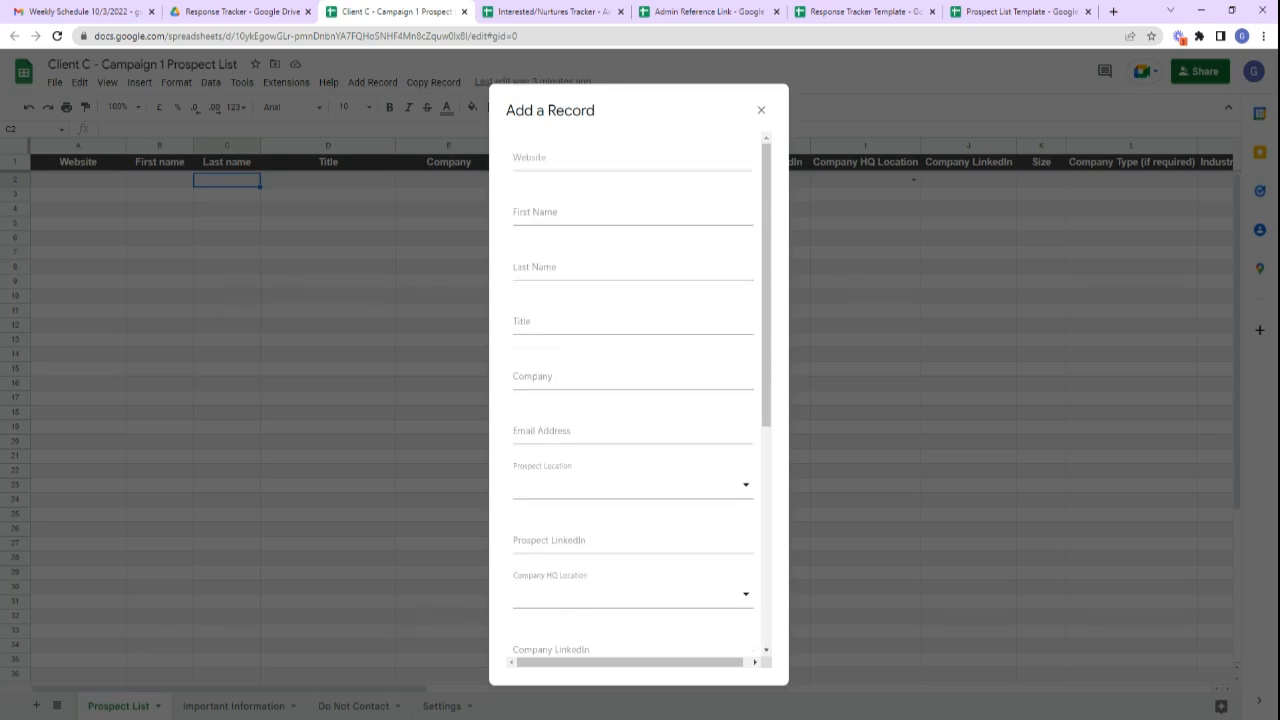
scroll(677, 571, "down", 5)
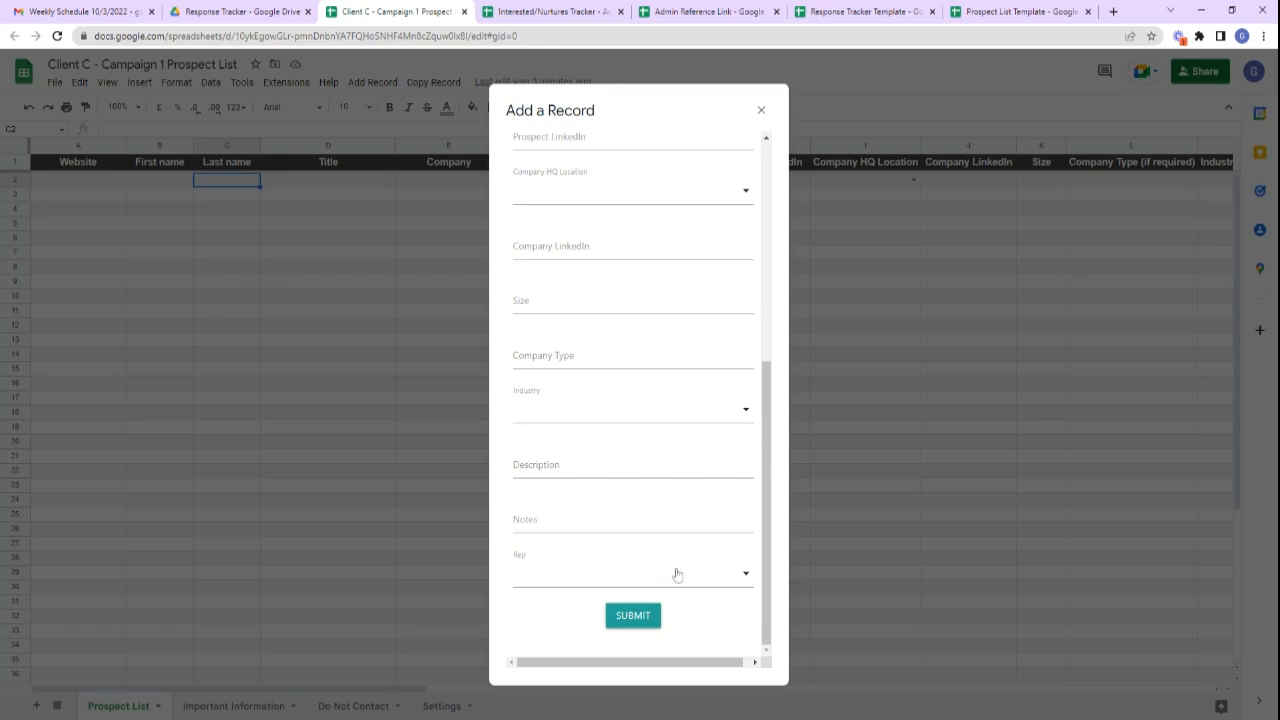
scroll(655, 384, "up", 5)
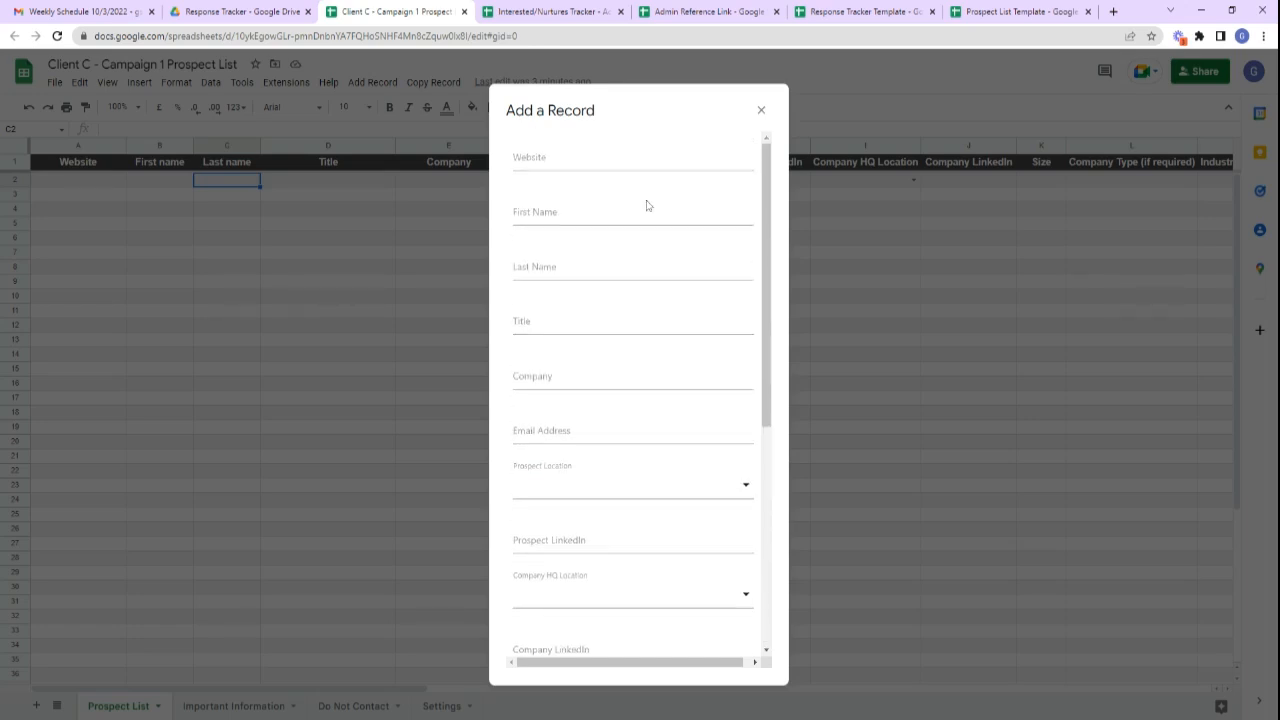
scroll(646, 203, "down", 5)
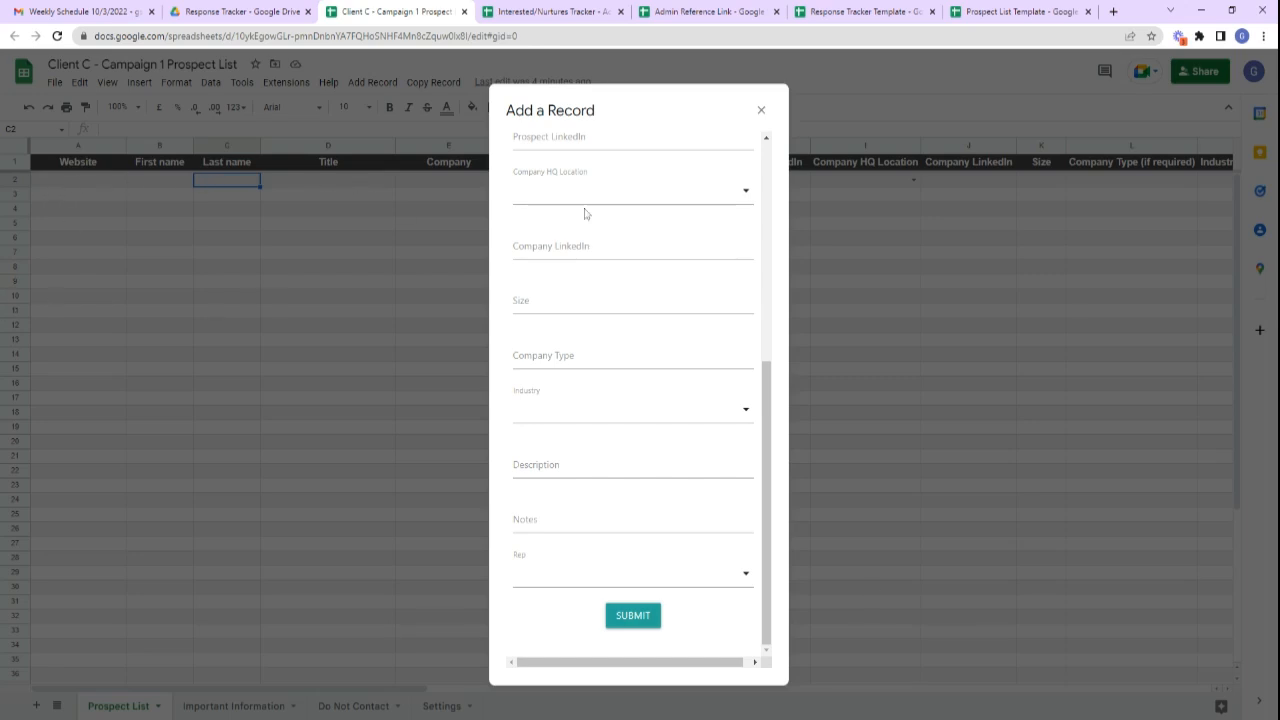
scroll(662, 340, "up", 5)
Submit a new record with only the website filled in as "Test website", and close the Add a Record form.
left_click(532, 157)
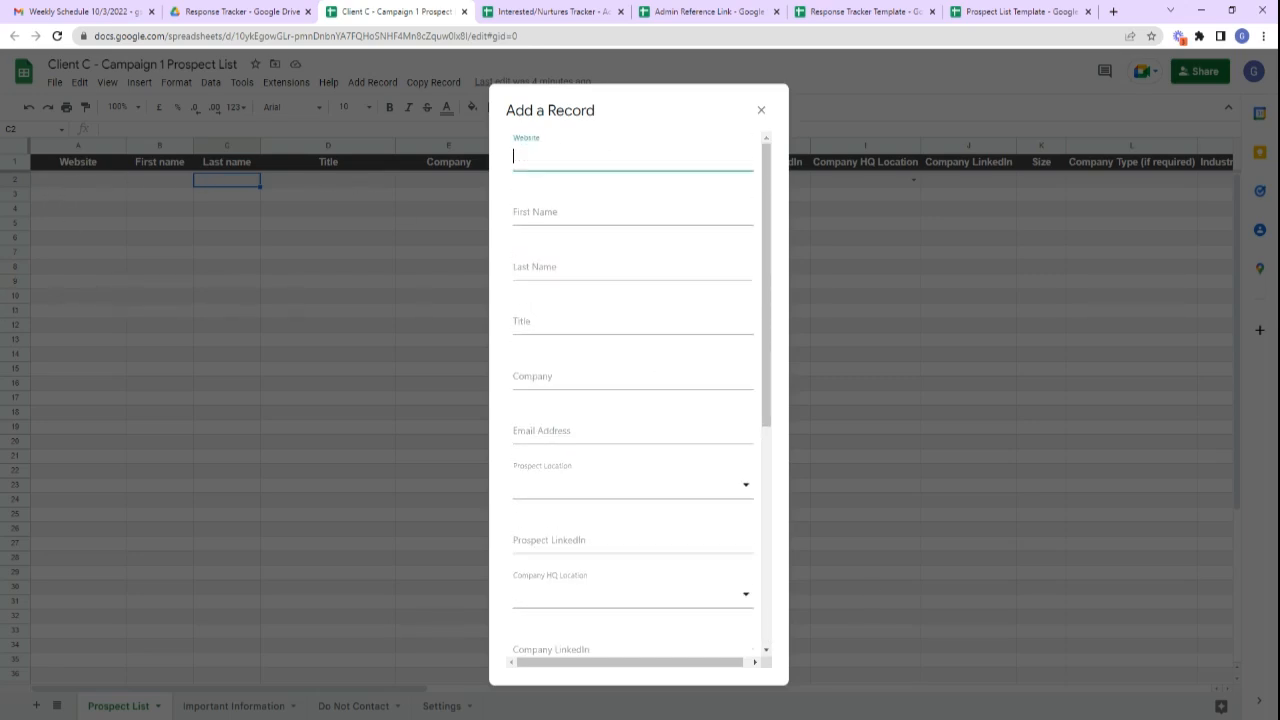
type("Test website")
left_click(508, 237)
scroll(633, 400, "down", 1)
scroll(633, 400, "up", 1)
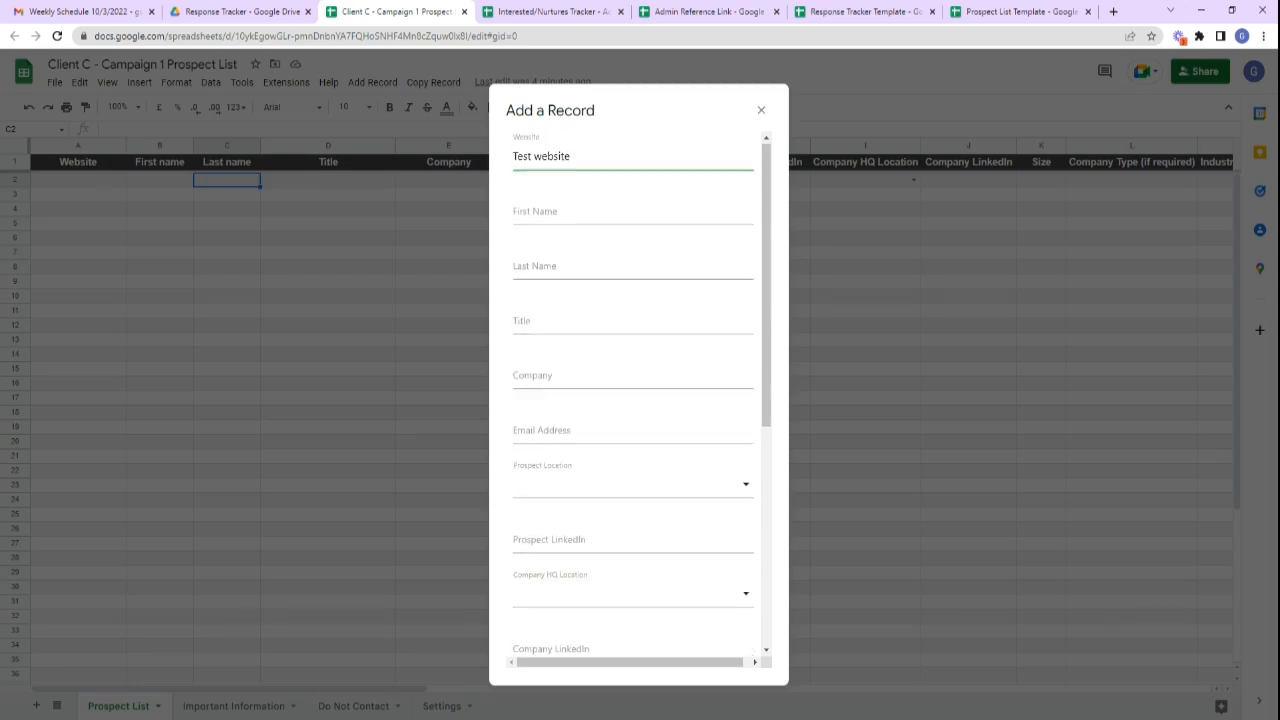
left_click(570, 212)
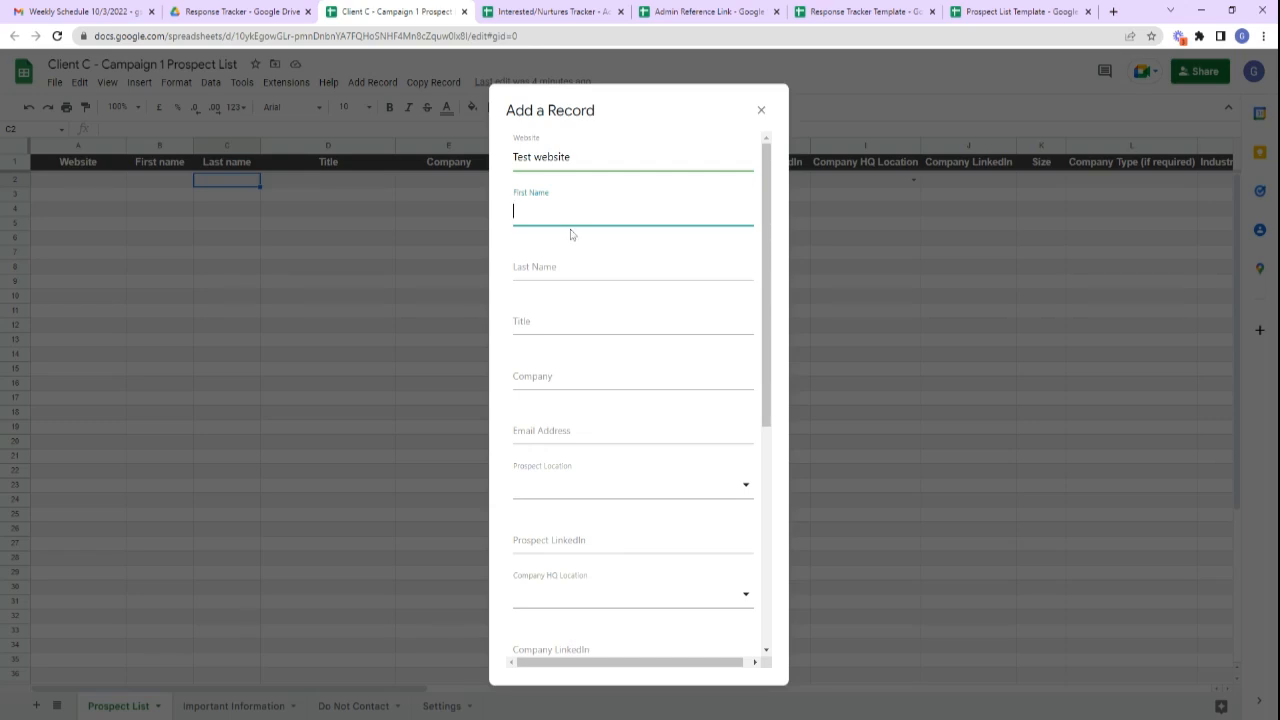
double_click(545, 267)
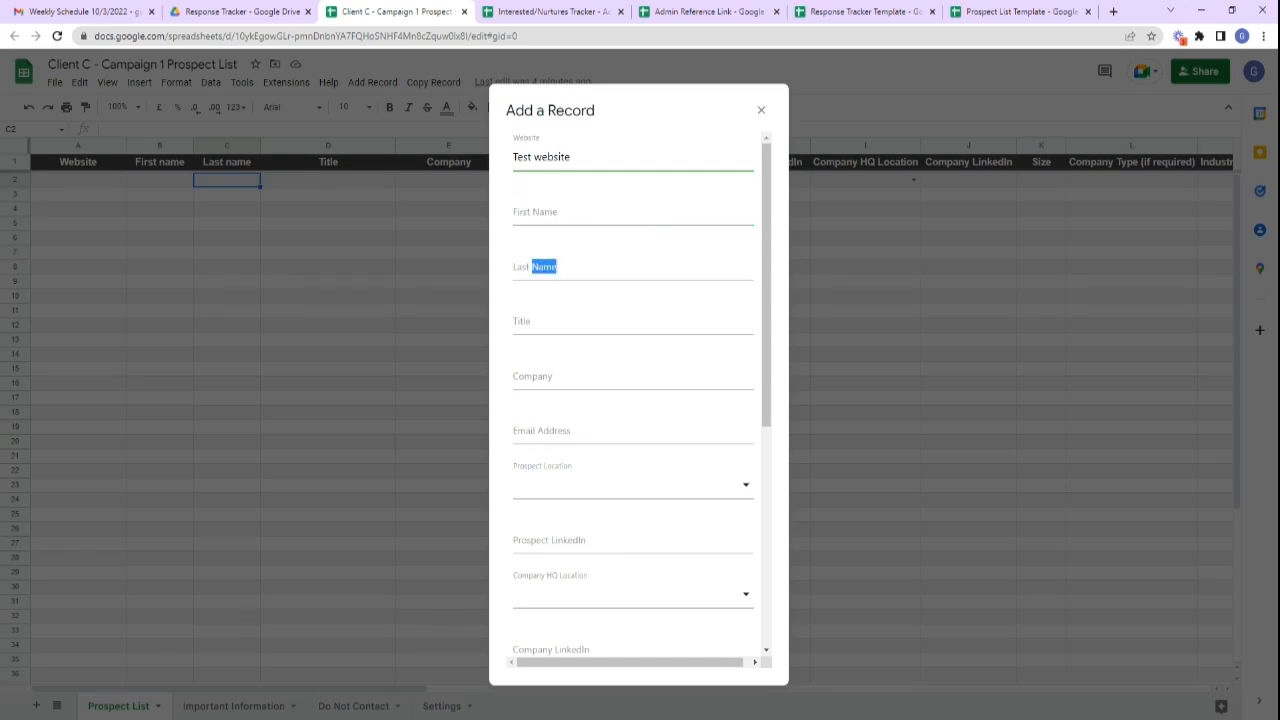
left_click(565, 431)
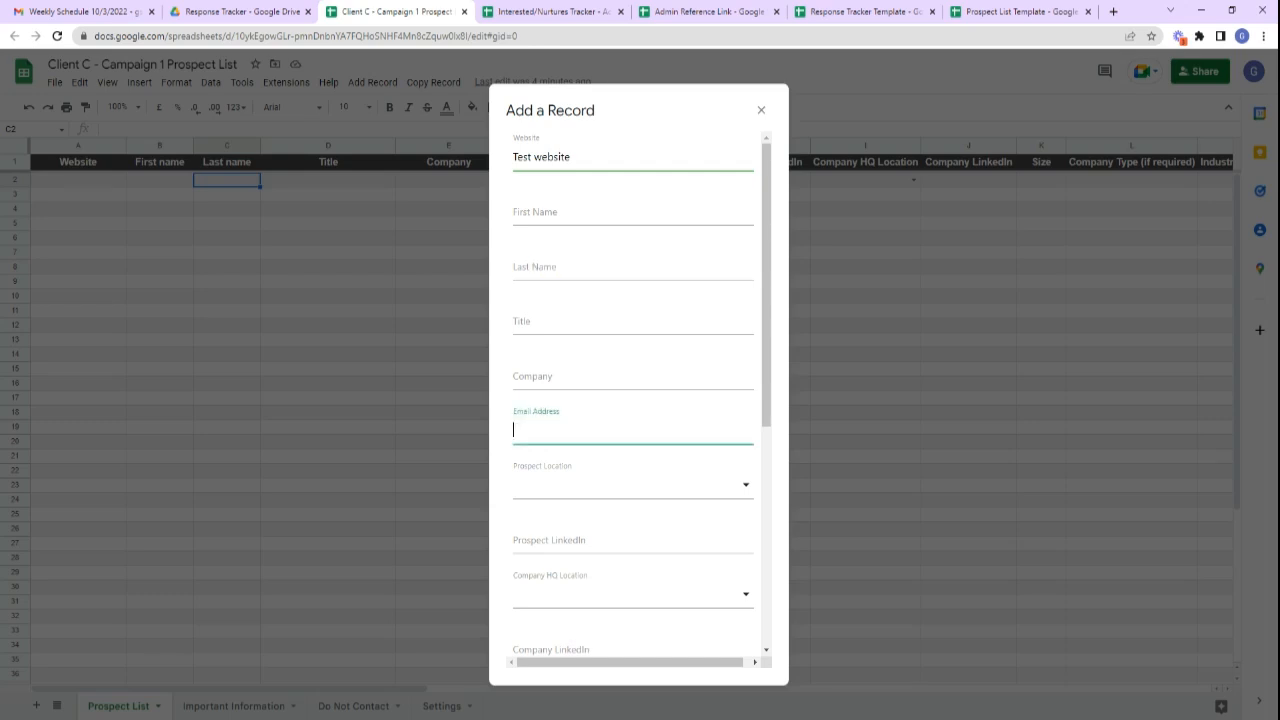
scroll(640, 323, "down", 2)
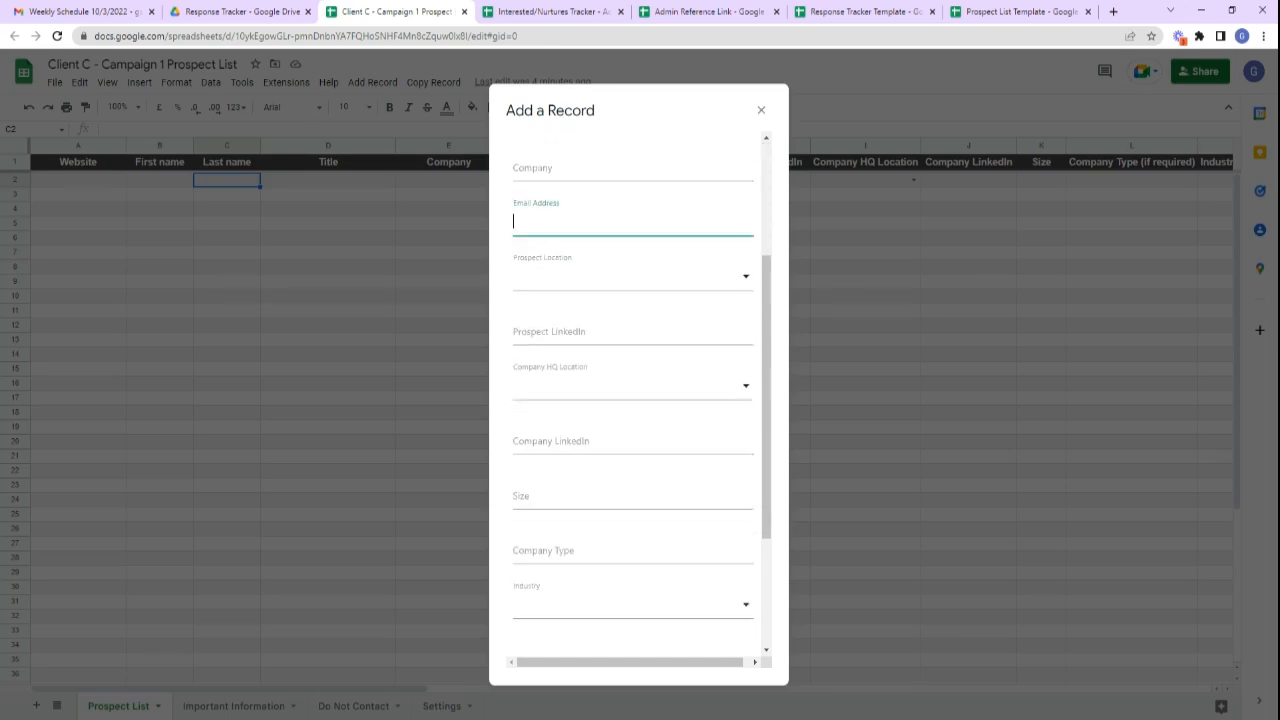
scroll(640, 323, "up", 1)
scroll(634, 371, "down", 5)
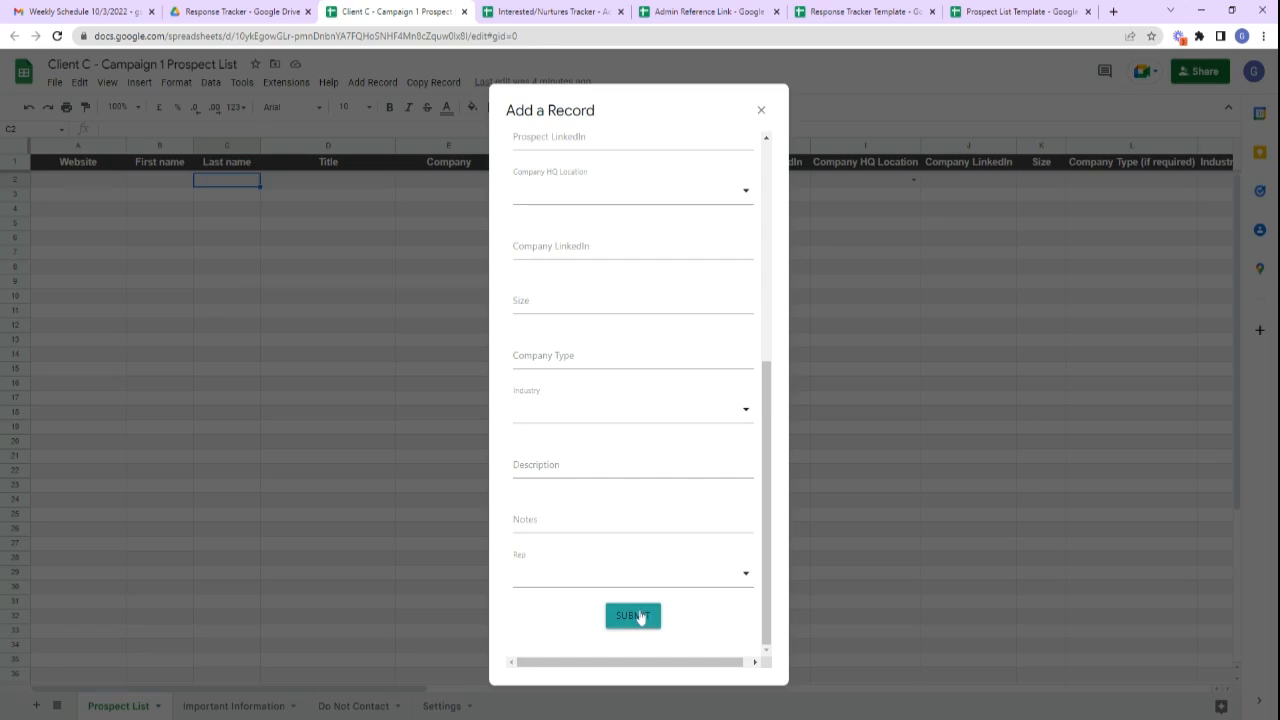
left_click(634, 614)
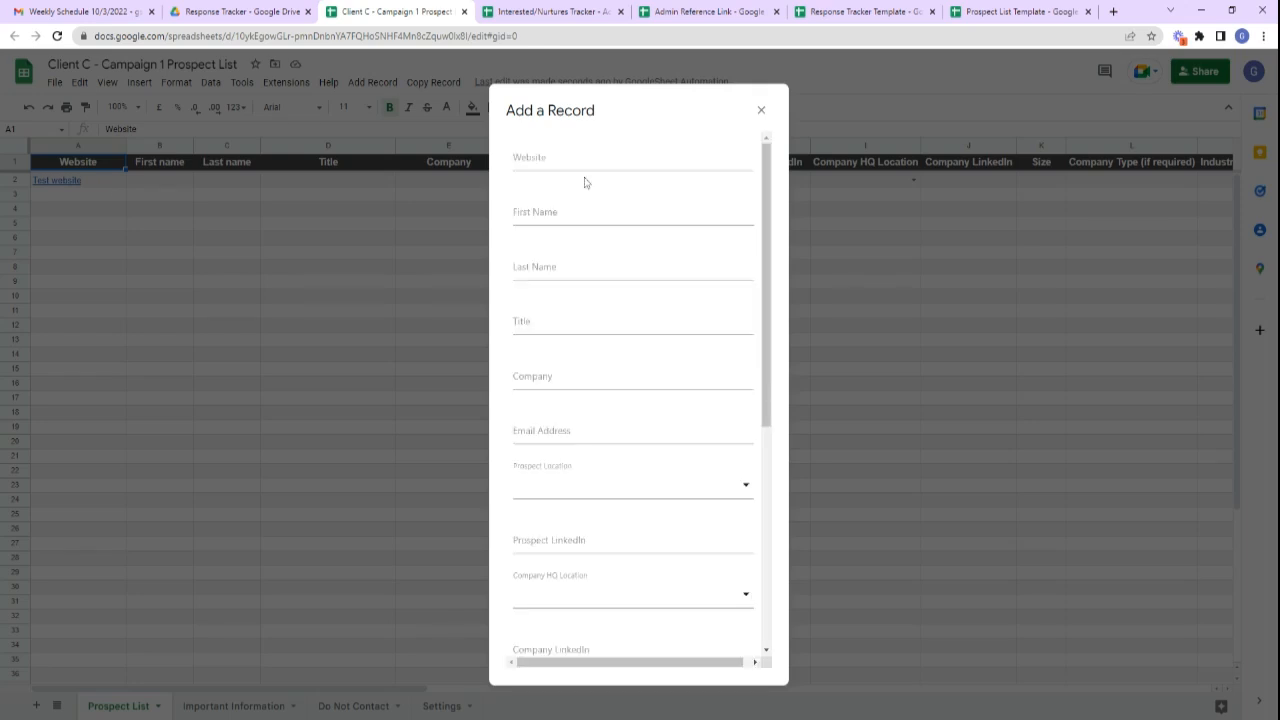
left_click(761, 111)
Examine the Client Type, Campaign and Record ID cells of the new record in row 2.
left_click_drag(403, 690, 1190, 690)
left_click(600, 184)
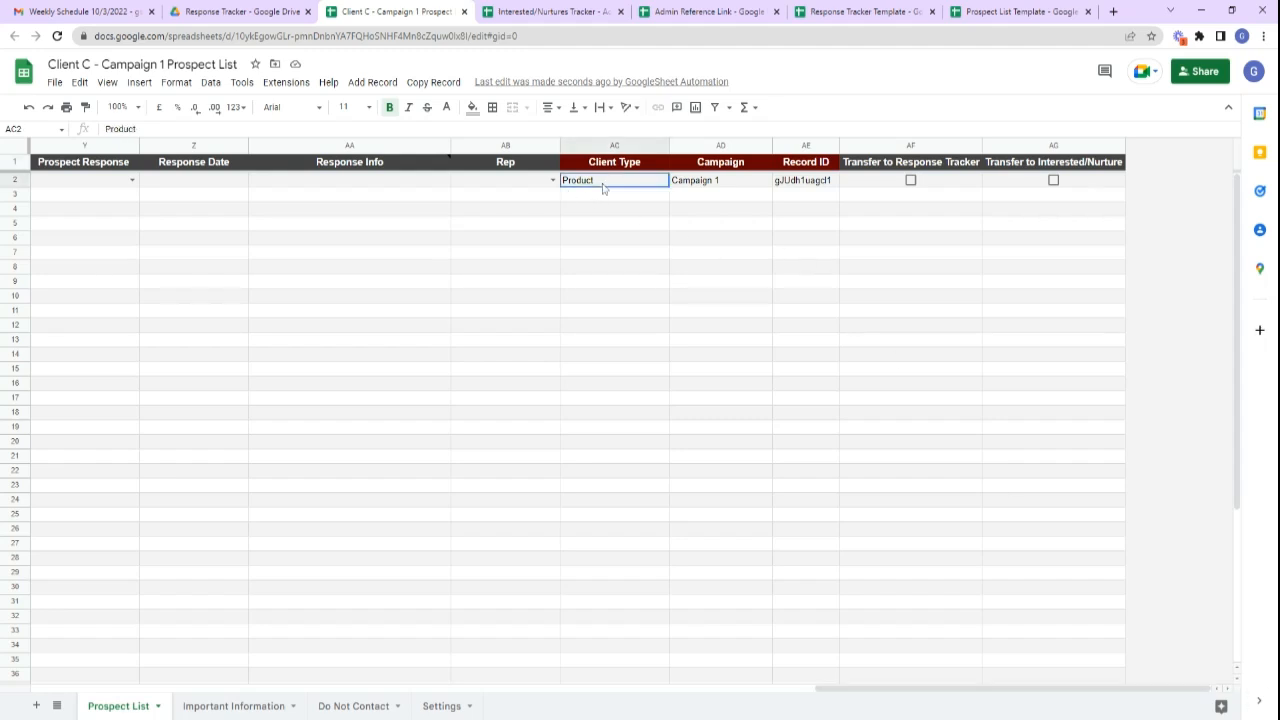
left_click(723, 183)
left_click(807, 186)
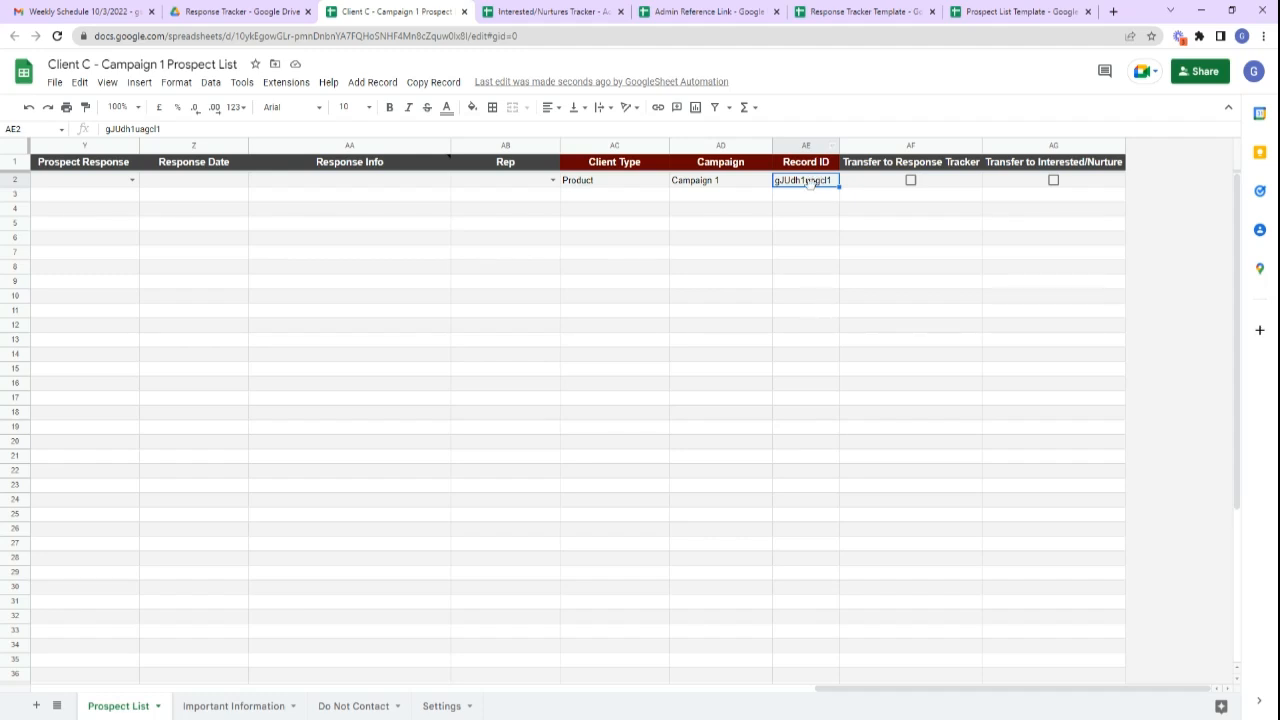
left_click(814, 226)
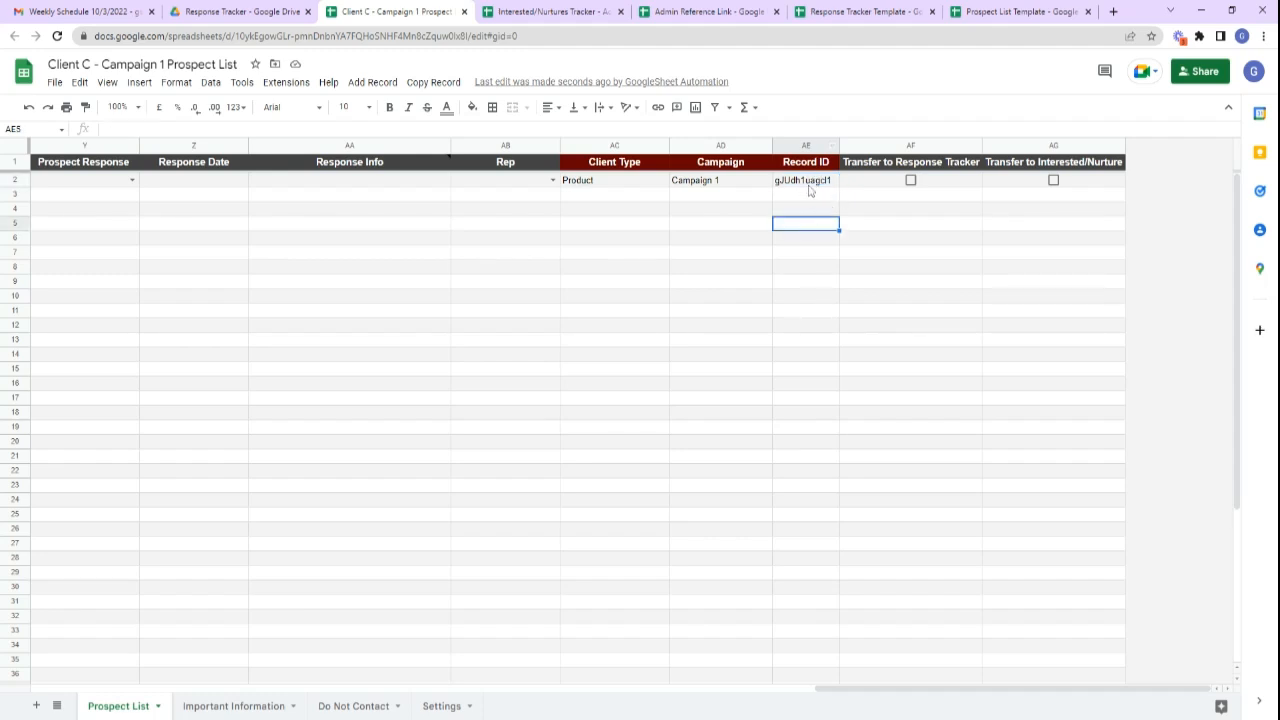
left_click(810, 184)
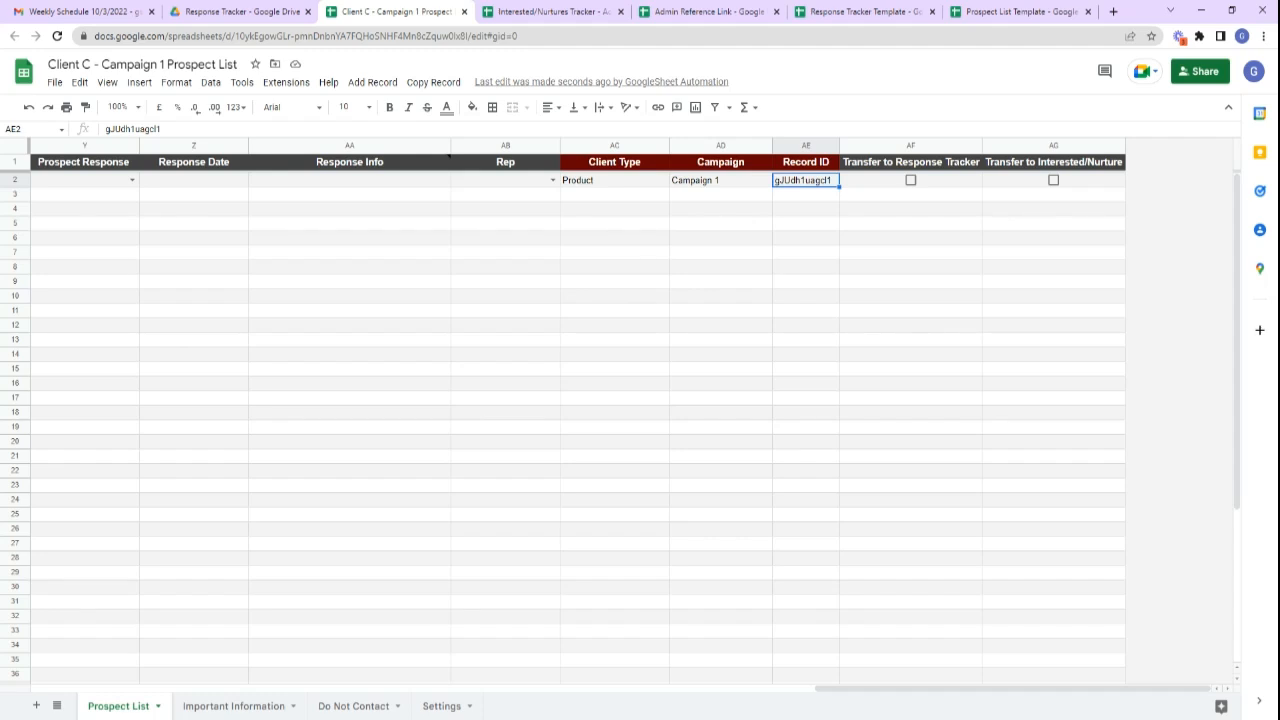
Open the Test Client - Cloud Prospect List from the Prospect List folder in Google Drive.
left_click(250, 14)
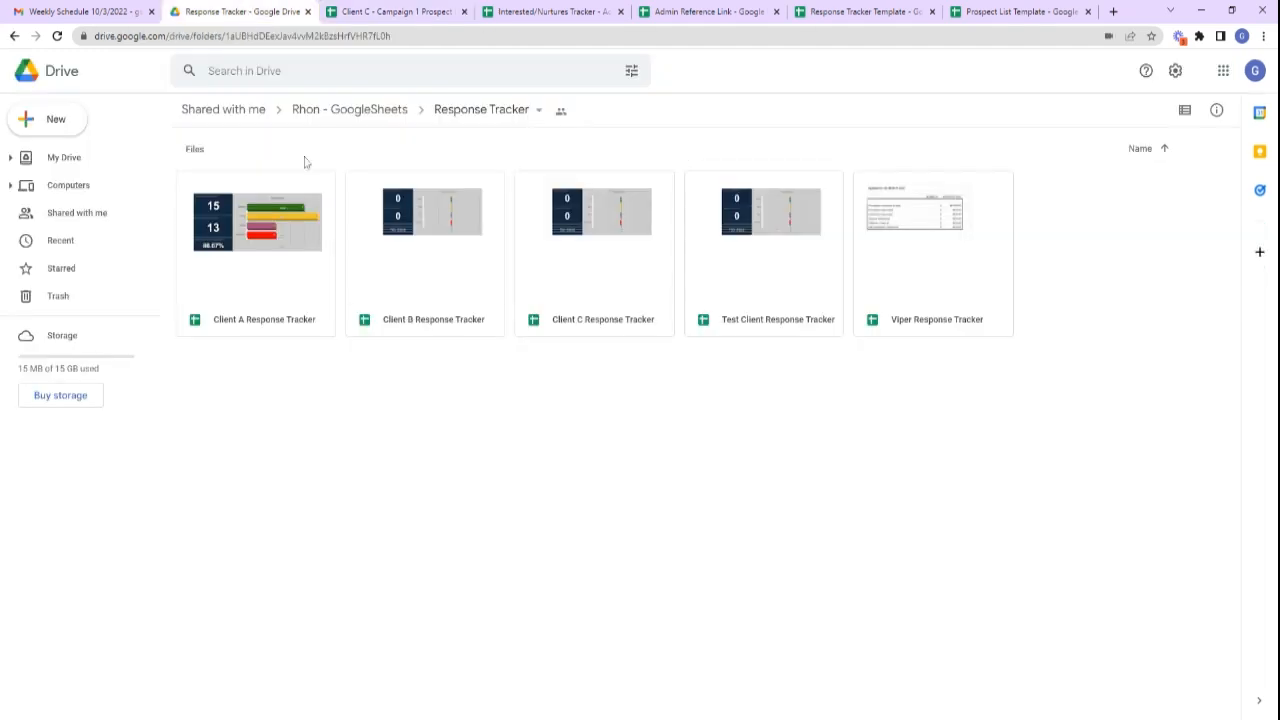
left_click(358, 112)
double_click(443, 201)
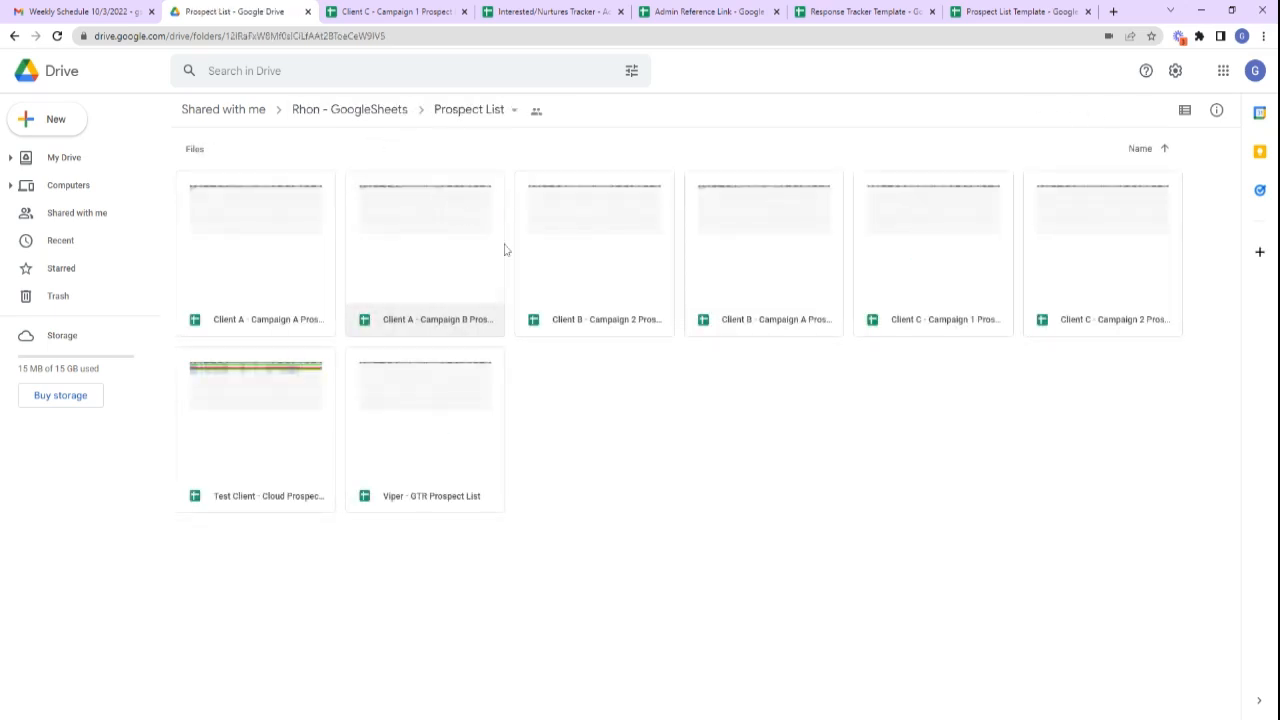
double_click(290, 460)
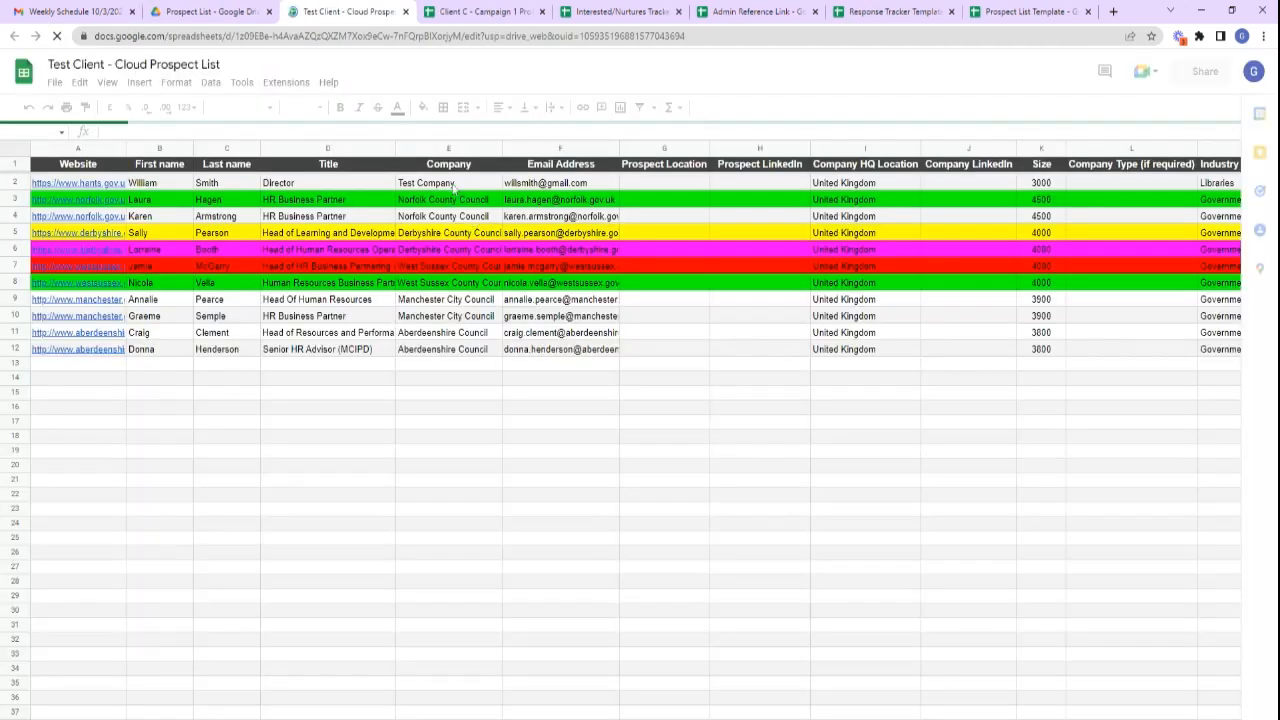
Open the Client A Response Tracker from the Response Tracker folder in Google Drive.
left_click(220, 12)
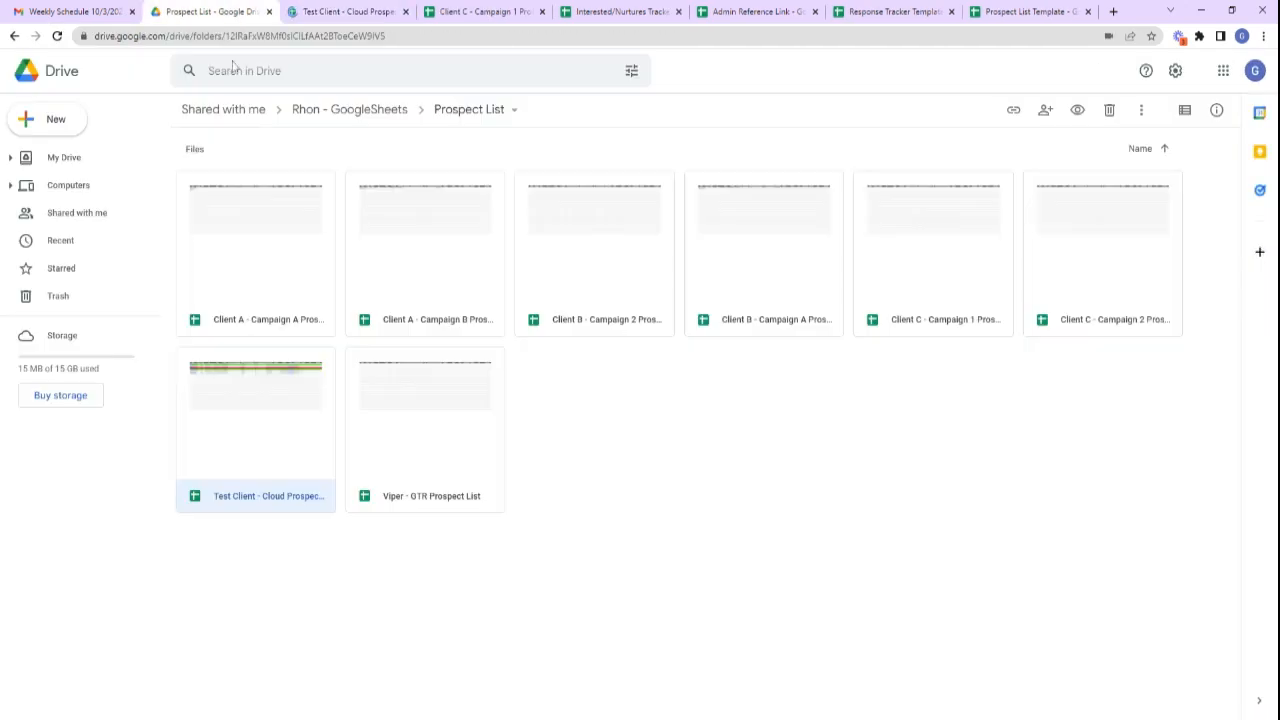
left_click(355, 110)
double_click(620, 195)
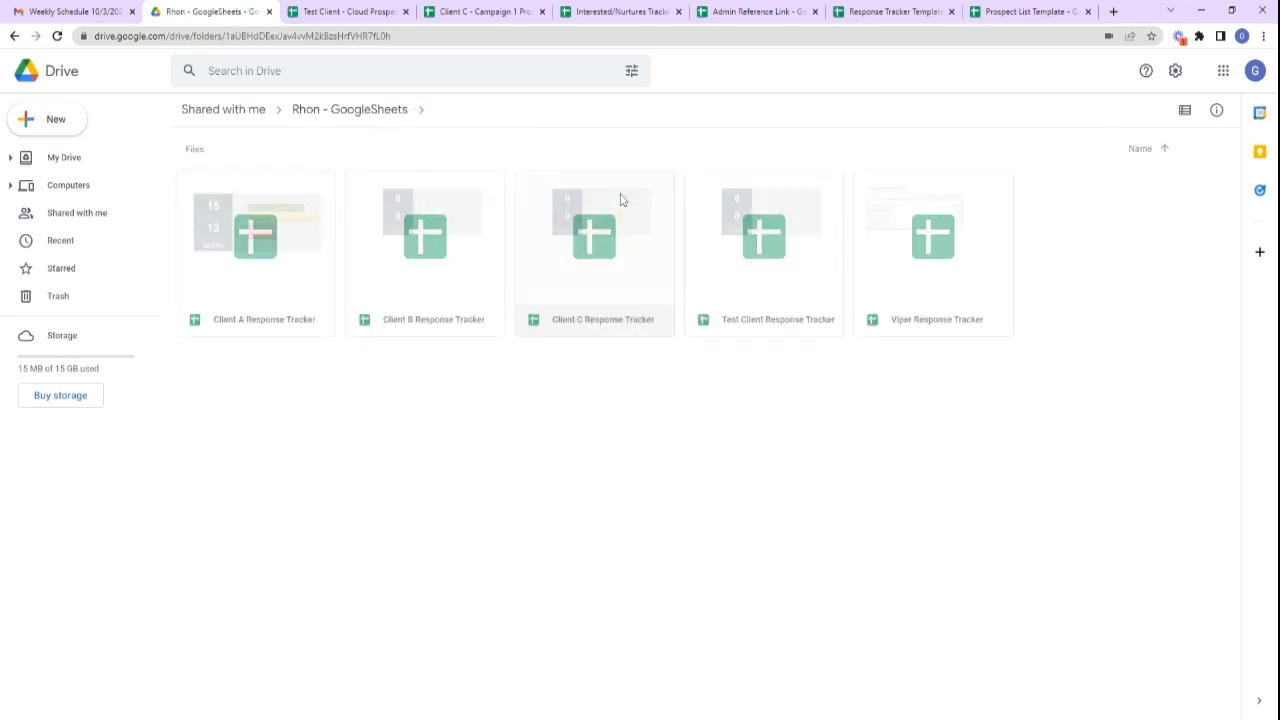
double_click(276, 297)
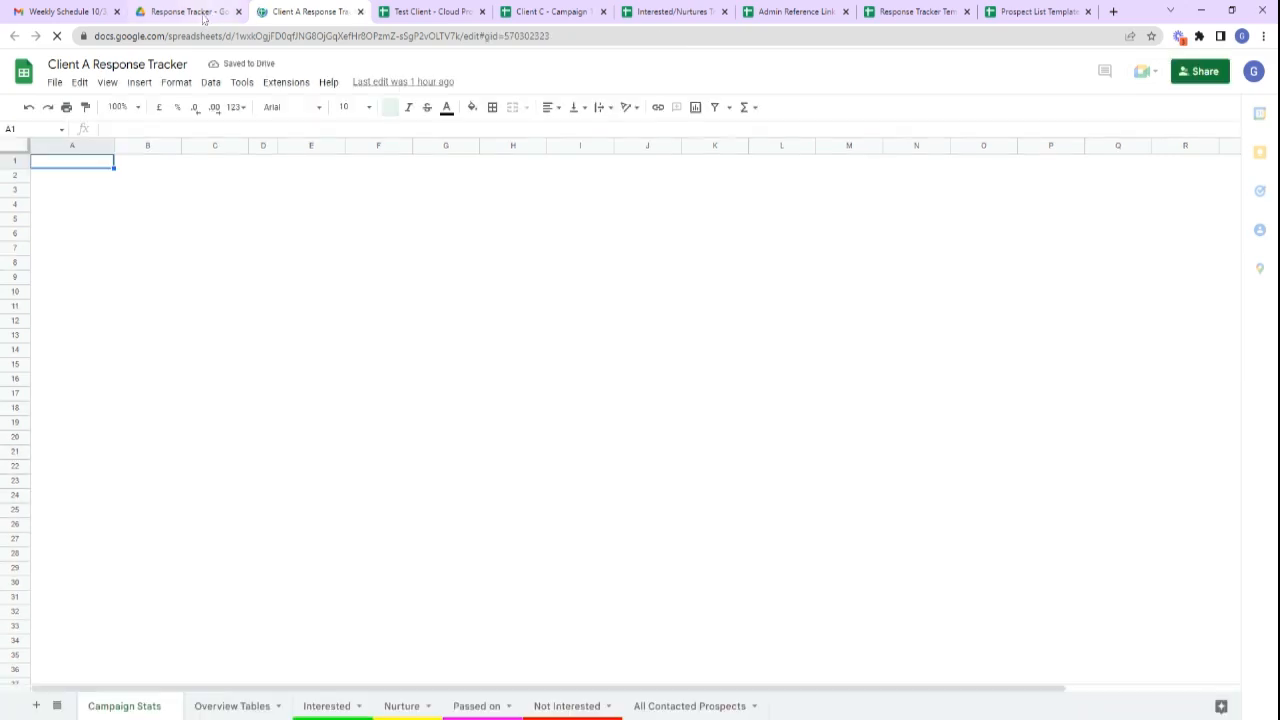
Close the Client A Response Tracker, open the Test Client Response Tracker and show its All Contacted Prospects sheet.
left_click(360, 11)
double_click(752, 286)
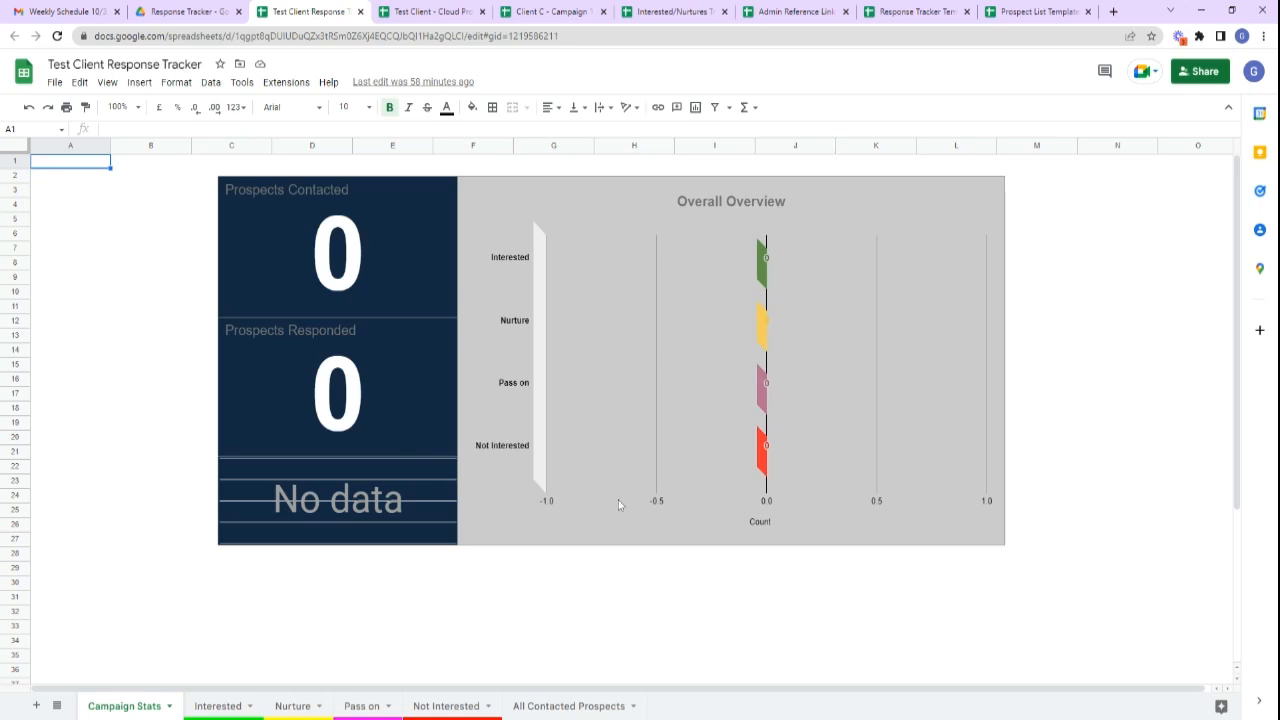
left_click(561, 706)
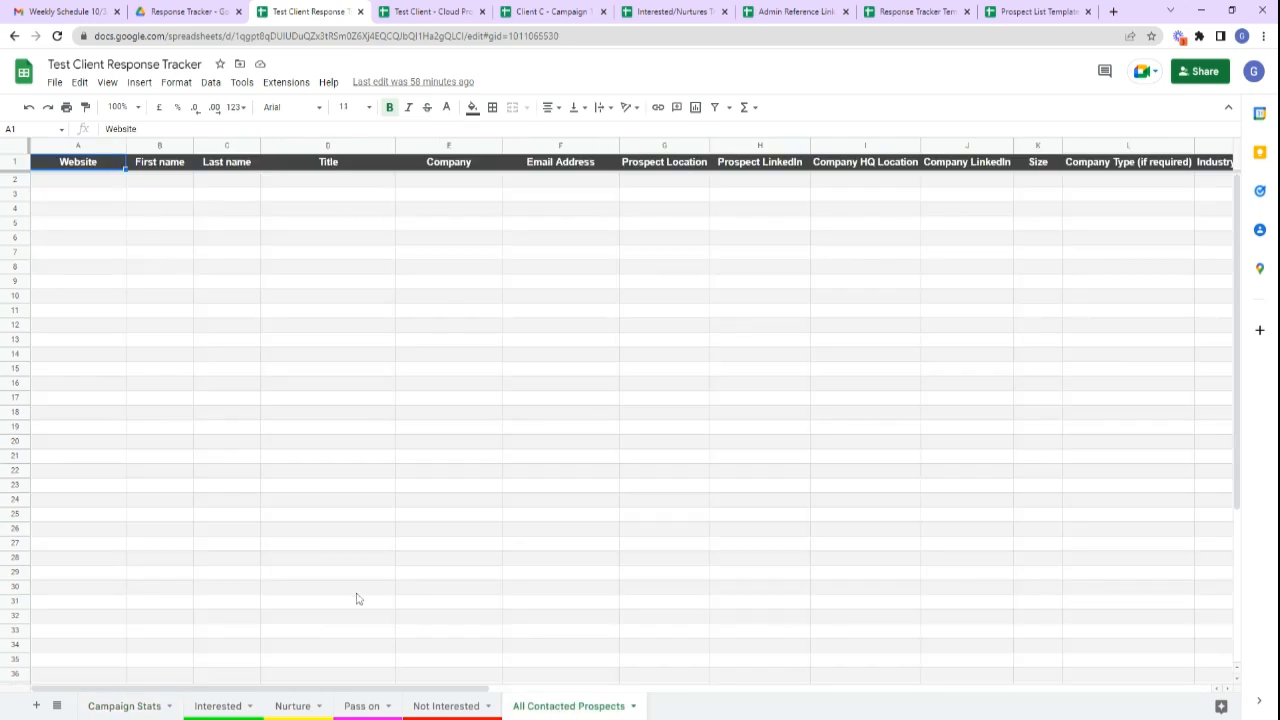
left_click_drag(377, 692, 345, 675)
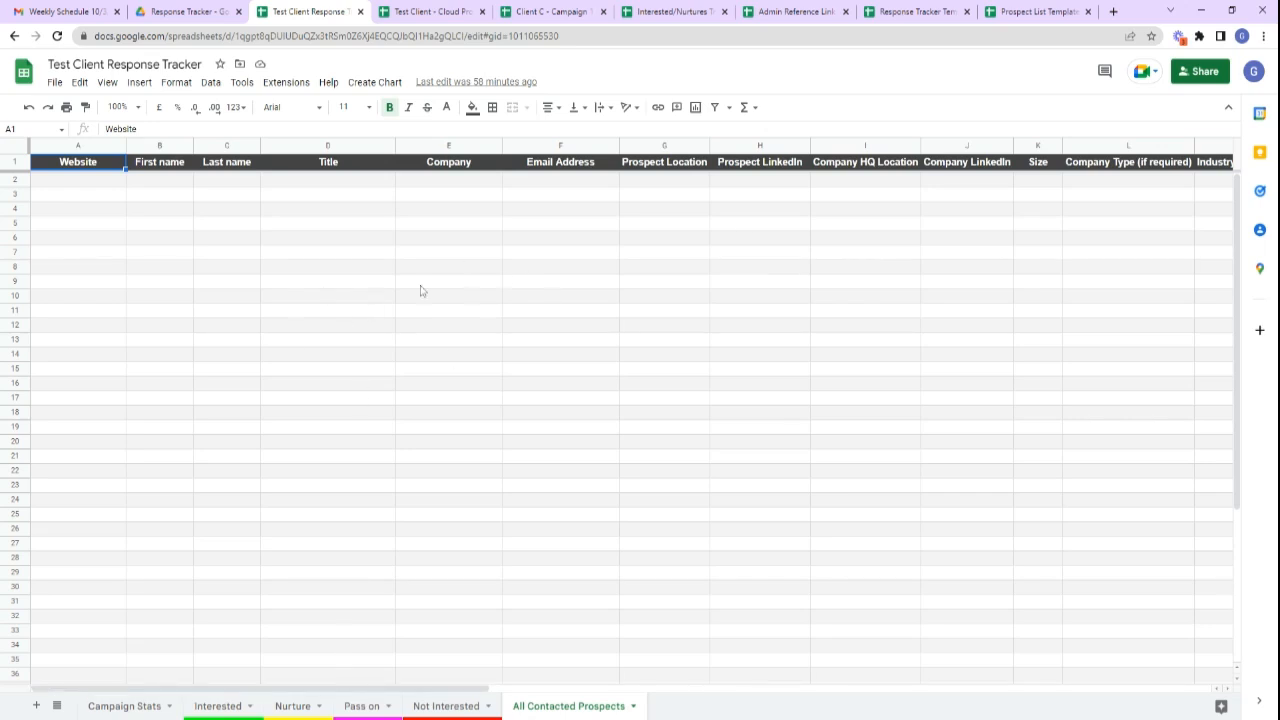
Review the Interested, Nurture, Pass on and Not Interested sheets of the Test Client Response Tracker.
left_click(218, 707)
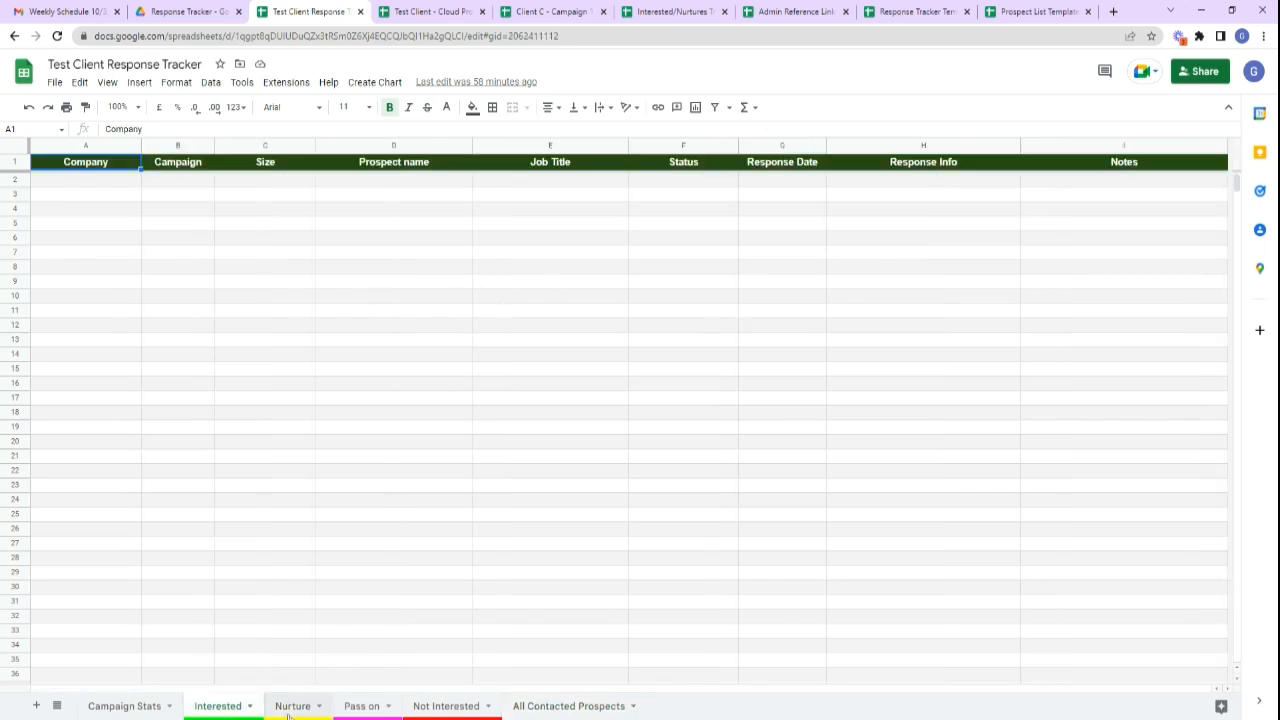
key("ctrl+shift+Page_Down")
key("ctrl+shift+Page_Down")
key("ctrl+shift+Page_Down")
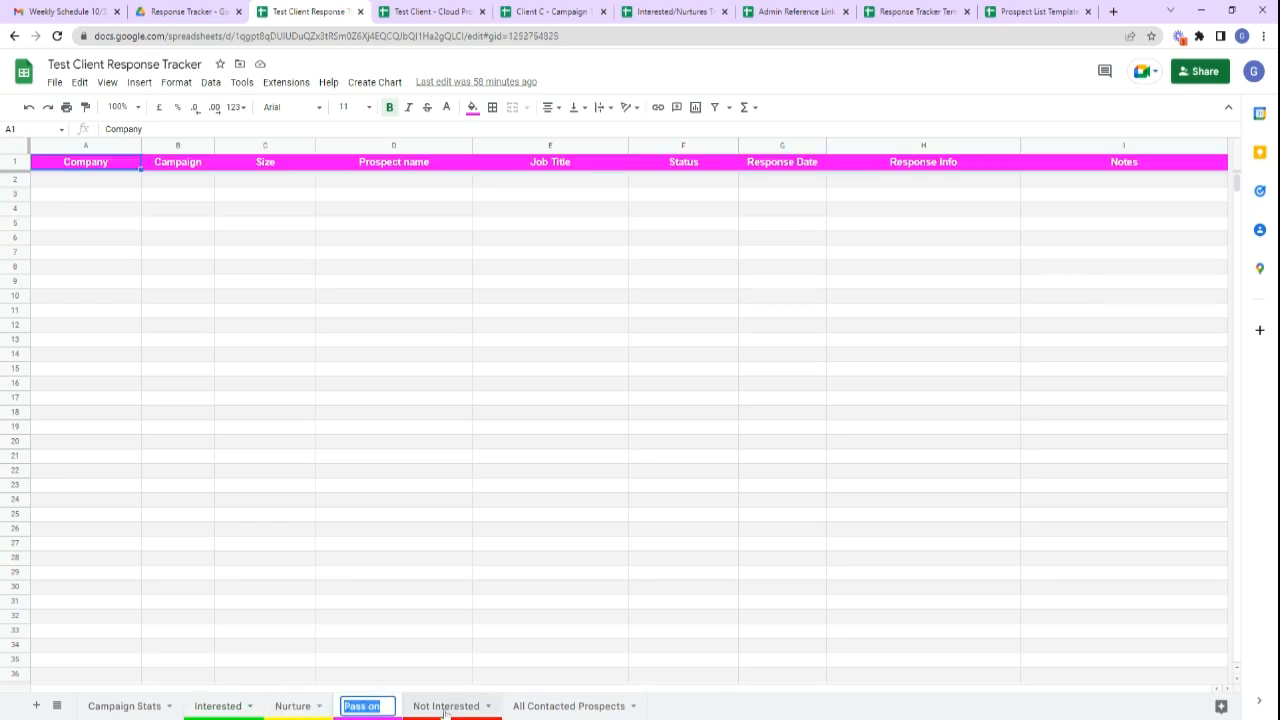
left_click(224, 706)
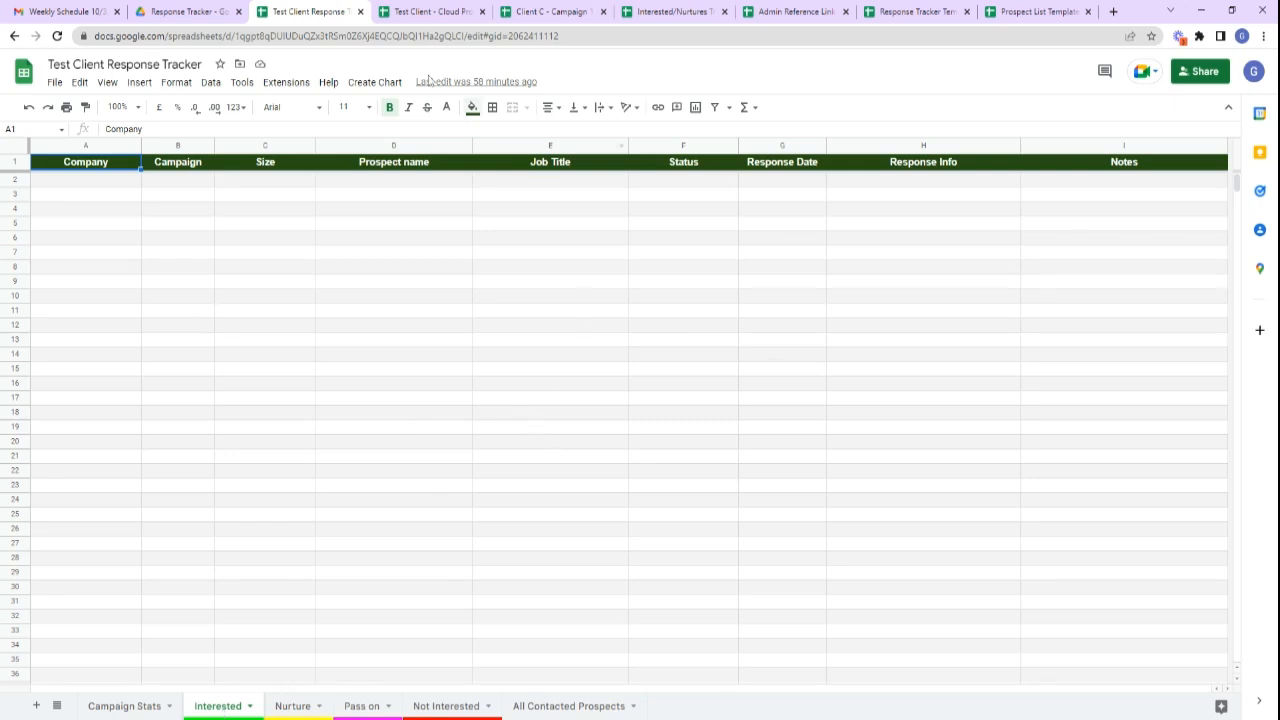
Switch to the Test Client - Cloud Prospect List and examine the Prospect Response options available for row 9.
left_click(412, 14)
left_click_drag(426, 690, 385, 434)
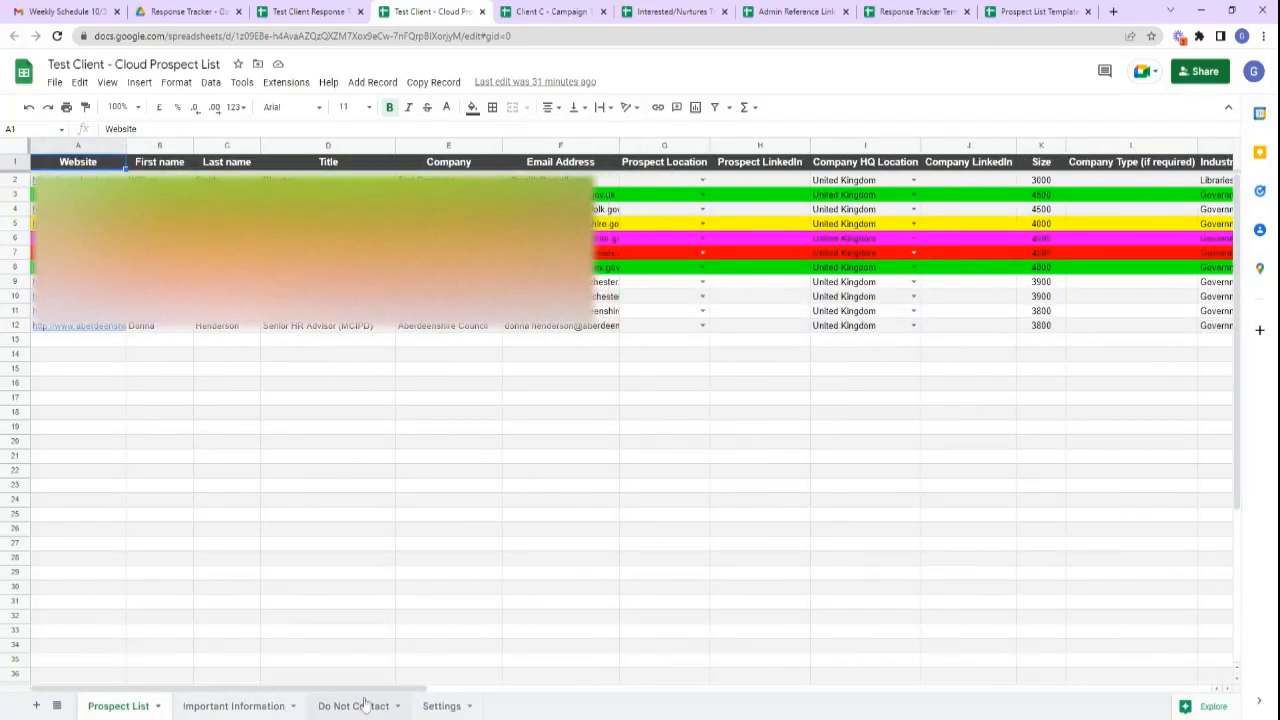
left_click_drag(384, 690, 1174, 649)
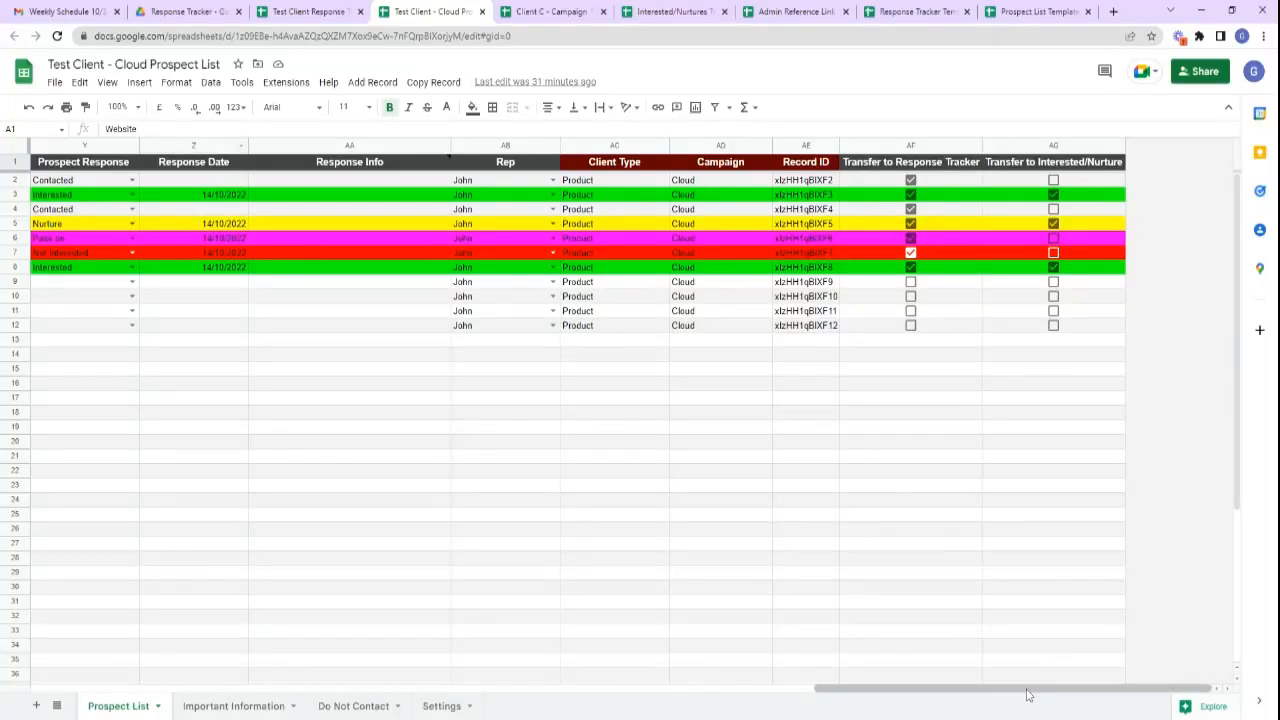
left_click_drag(1029, 690, 883, 700)
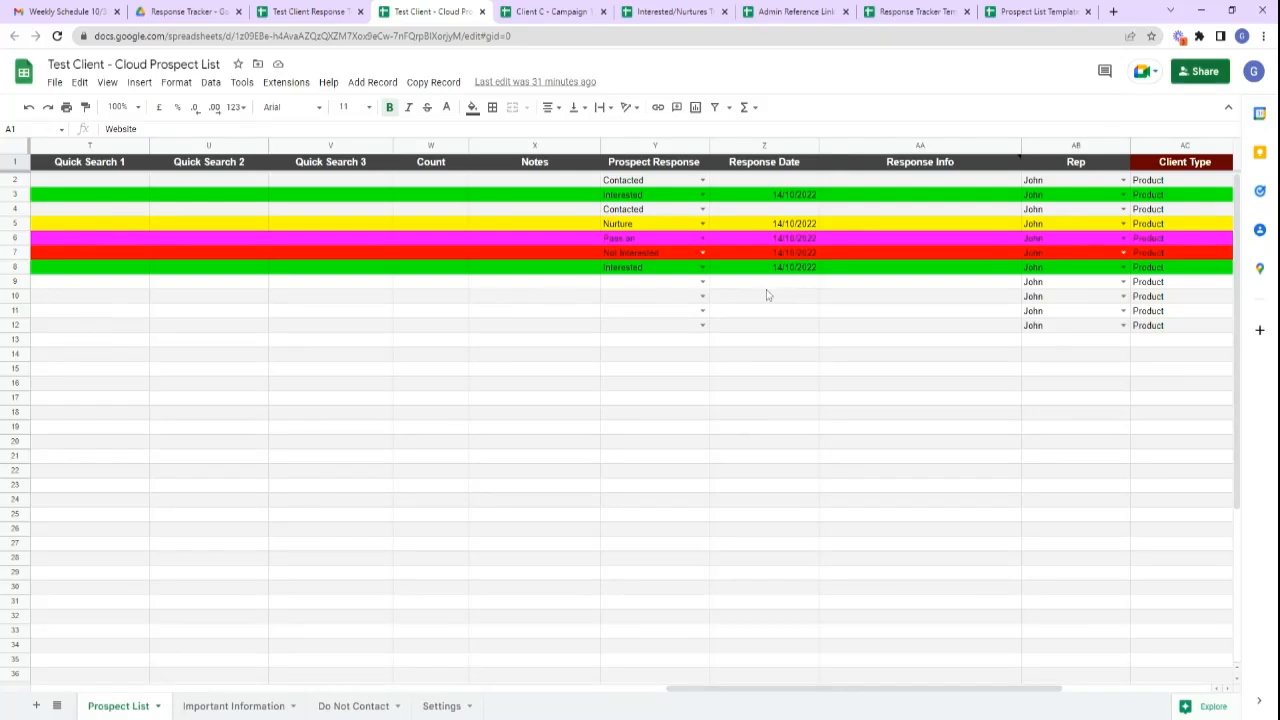
left_click(703, 284)
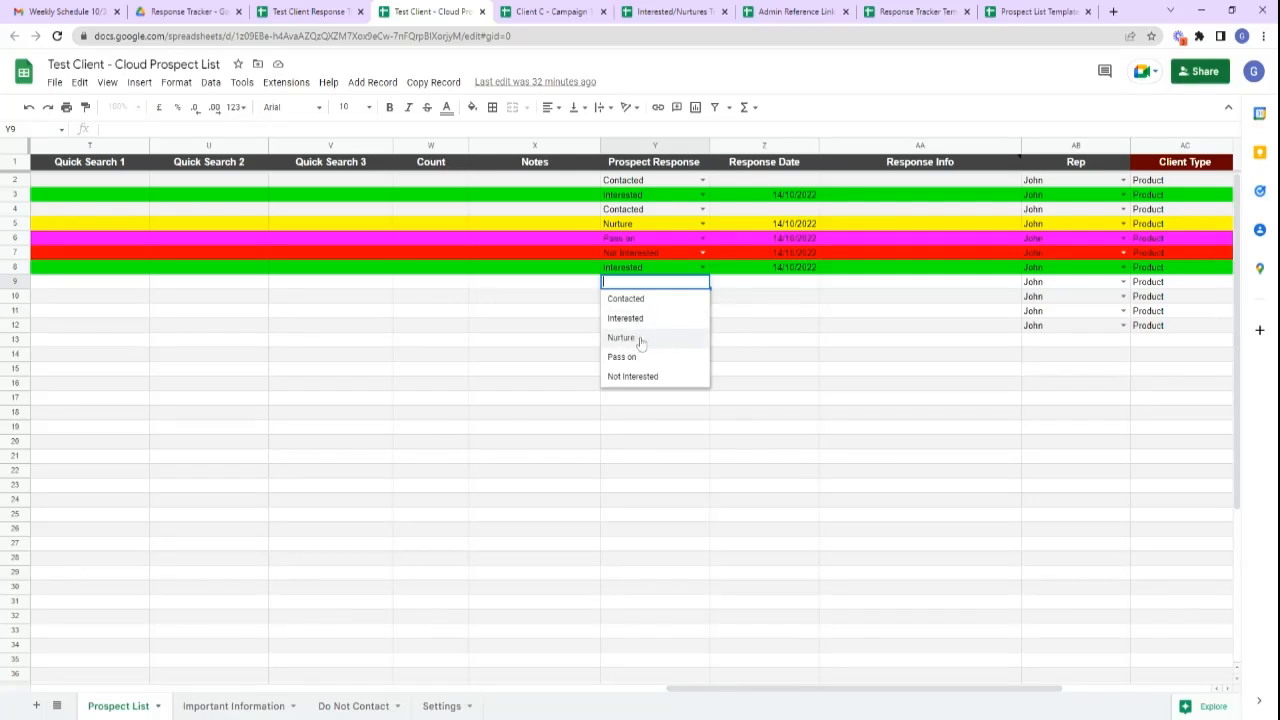
left_click(788, 343)
left_click_drag(732, 690, 884, 691)
Set the Prospect Response of row 9 to Contacted.
left_click(132, 283)
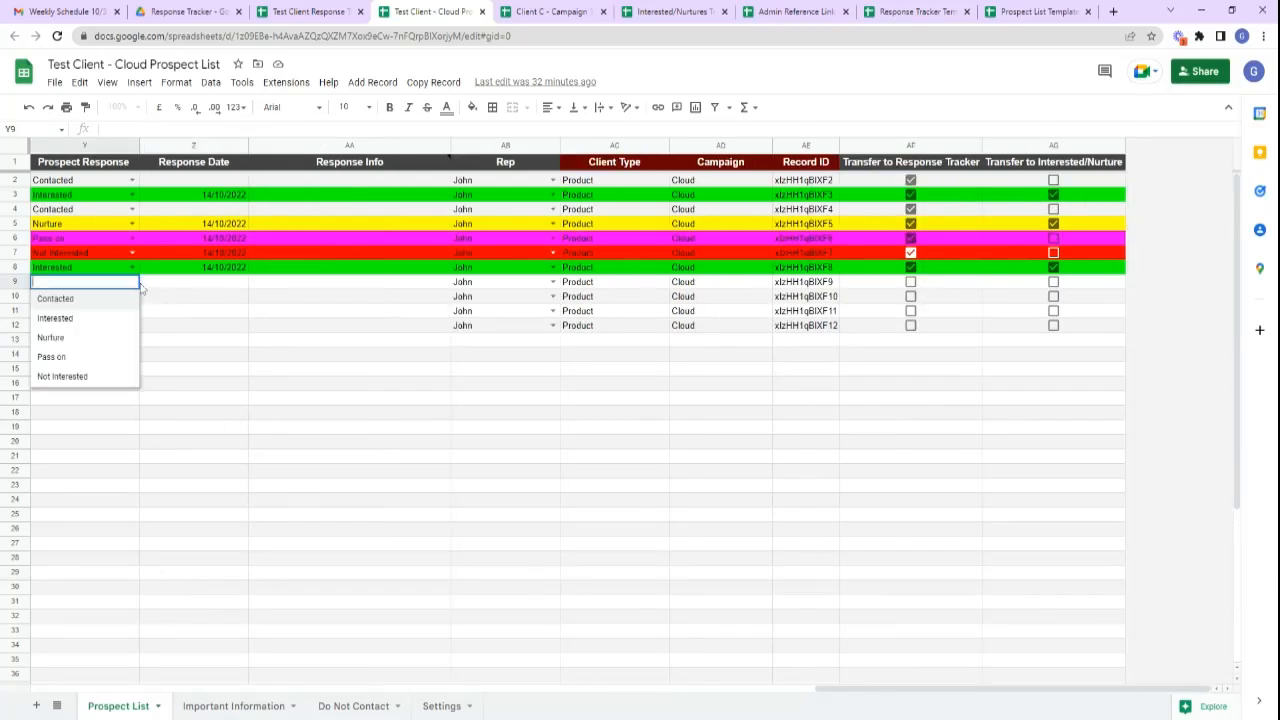
left_click(73, 301)
left_click(272, 368)
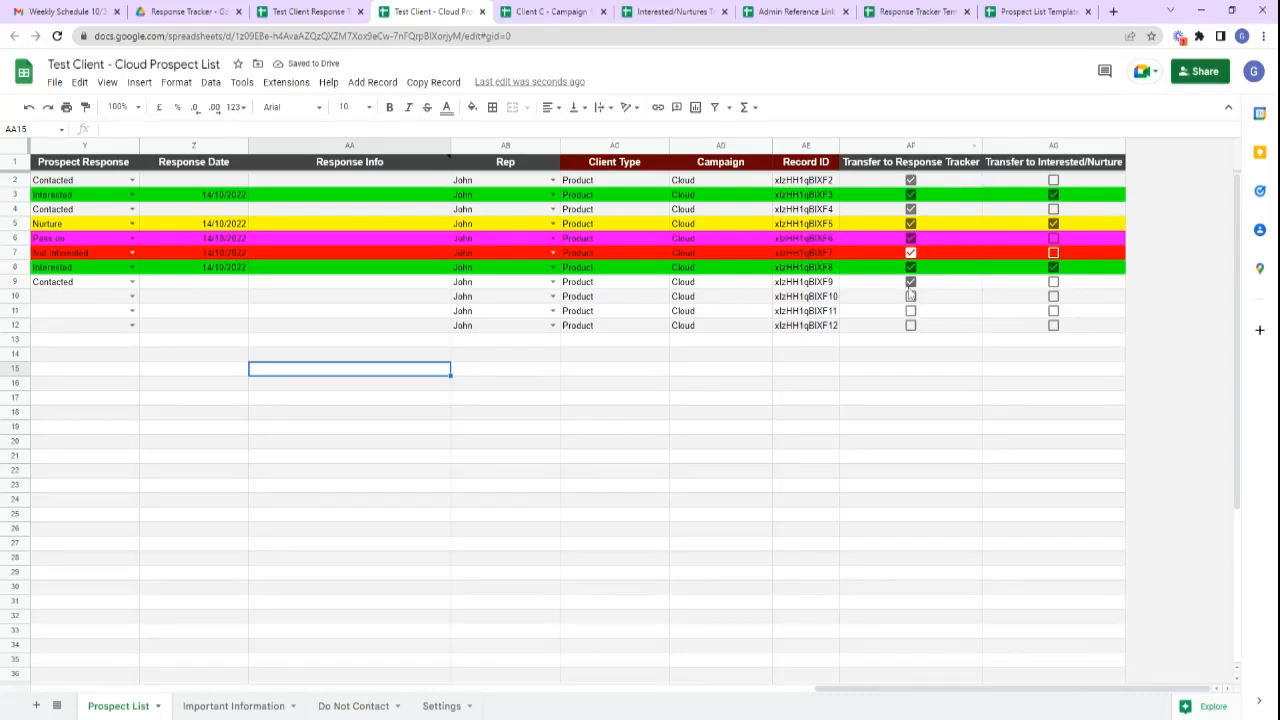
Change the Prospect Response of row 9 to Interested and check its Response Date and transfer cells.
left_click(133, 283)
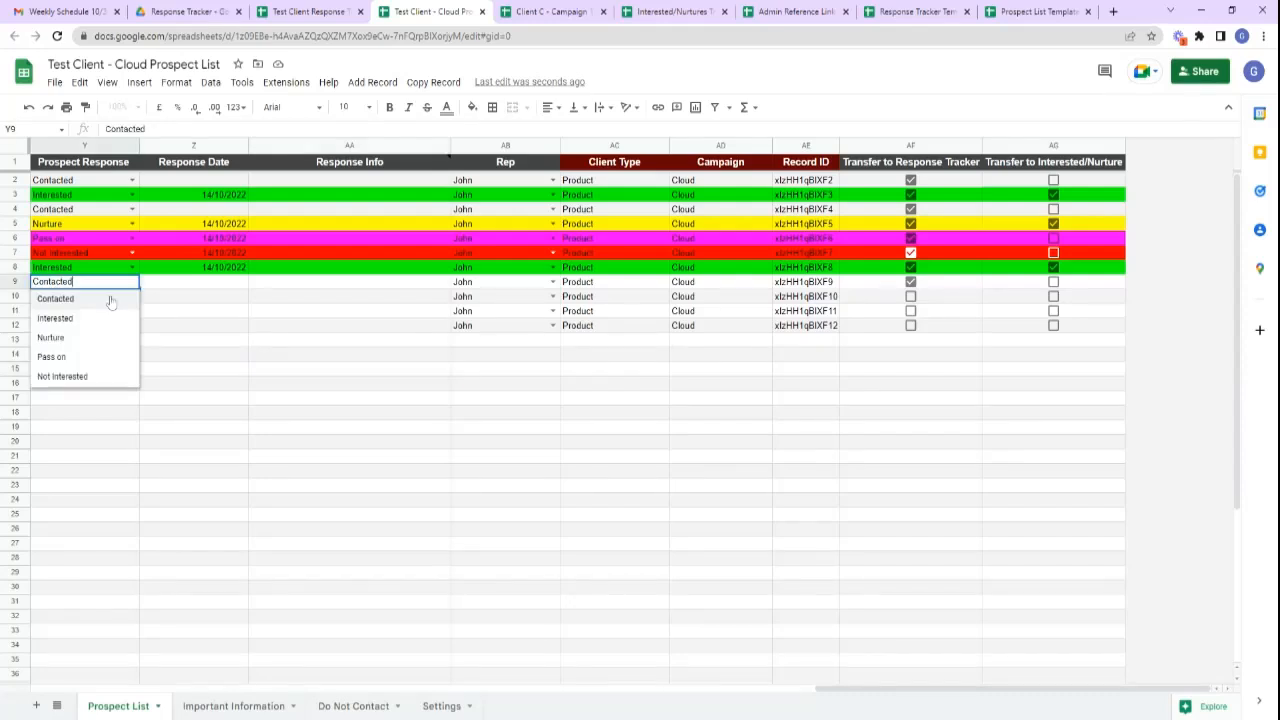
left_click(56, 318)
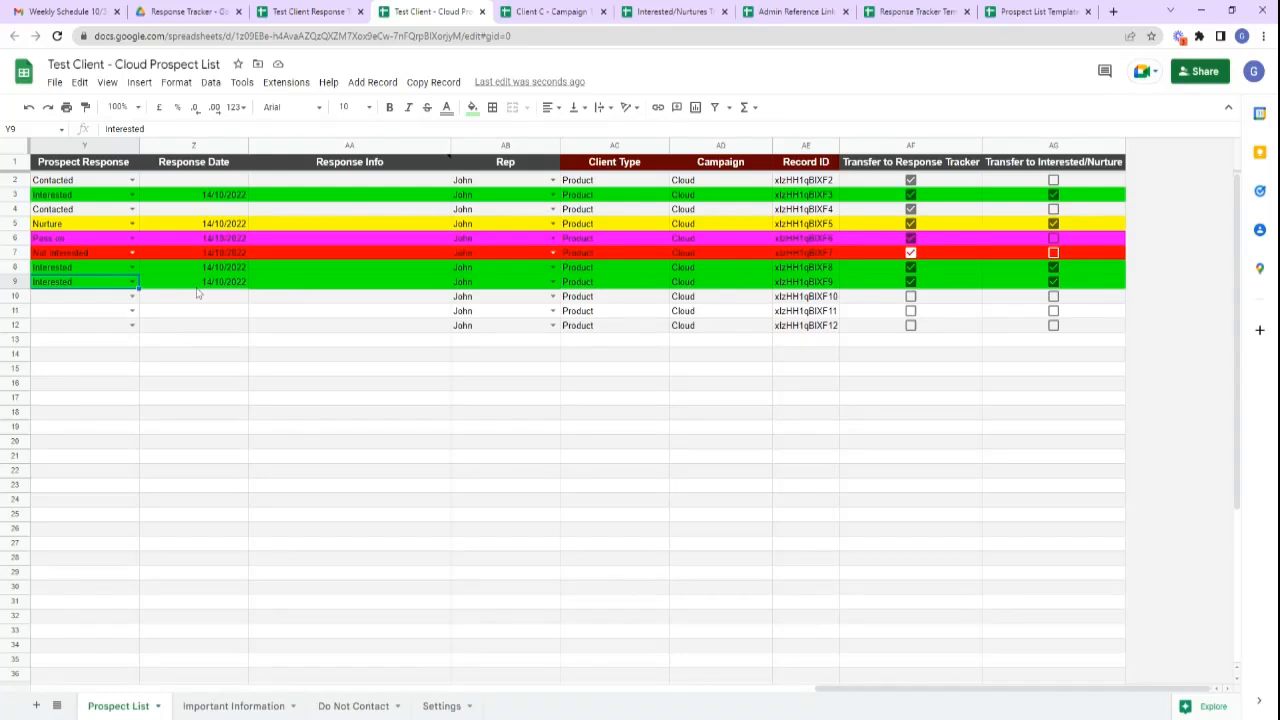
left_click(221, 287)
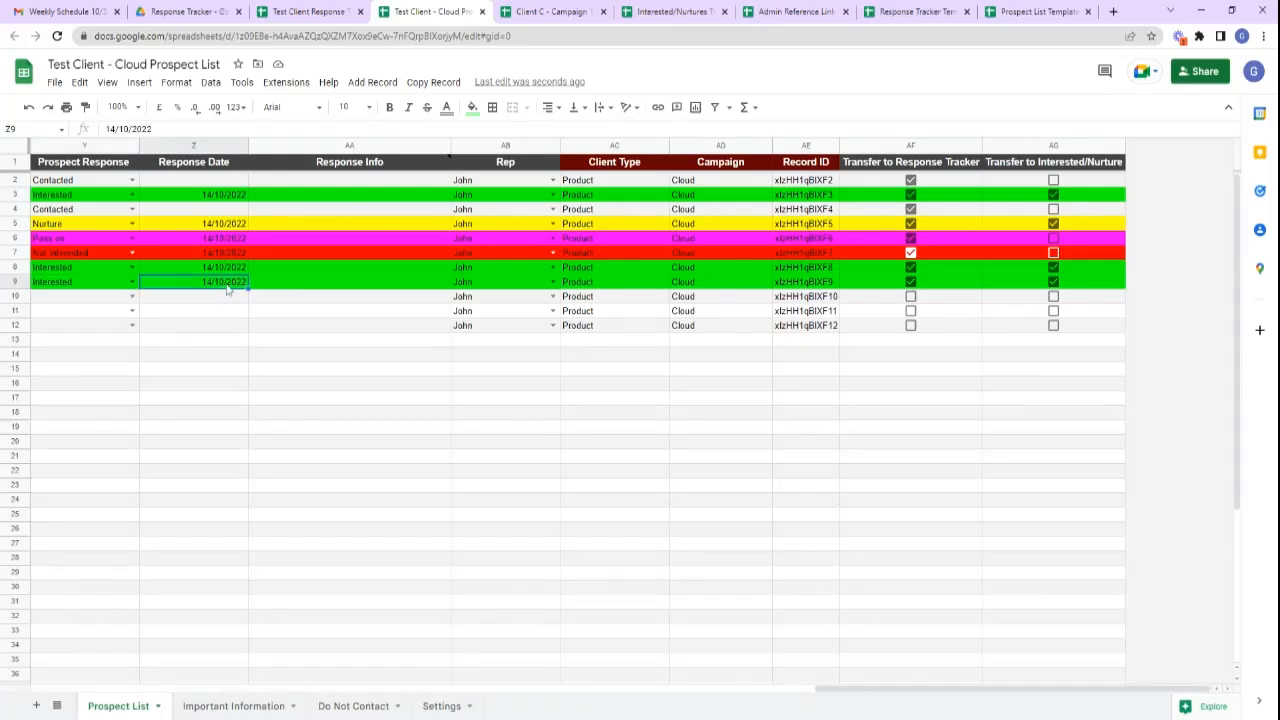
left_click(368, 316)
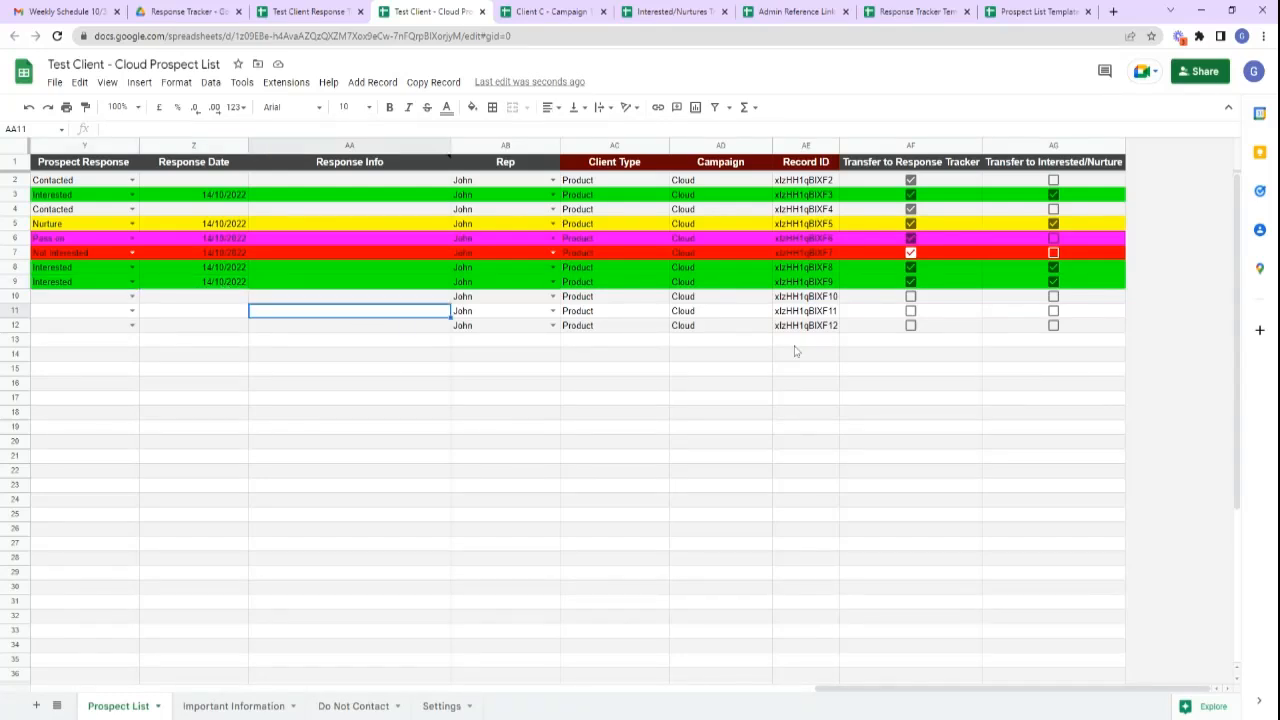
left_click(956, 290)
left_click(1036, 282)
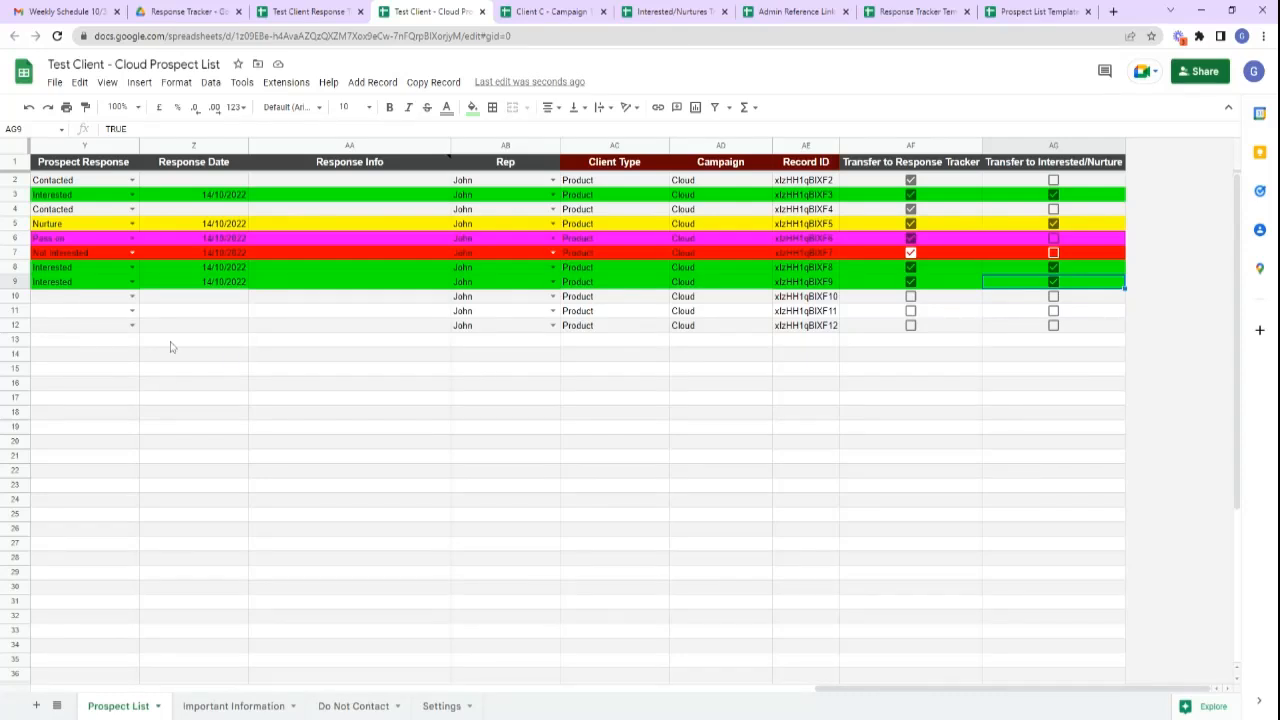
Set the Response Date of row 9 to 12/10/2022.
double_click(227, 287)
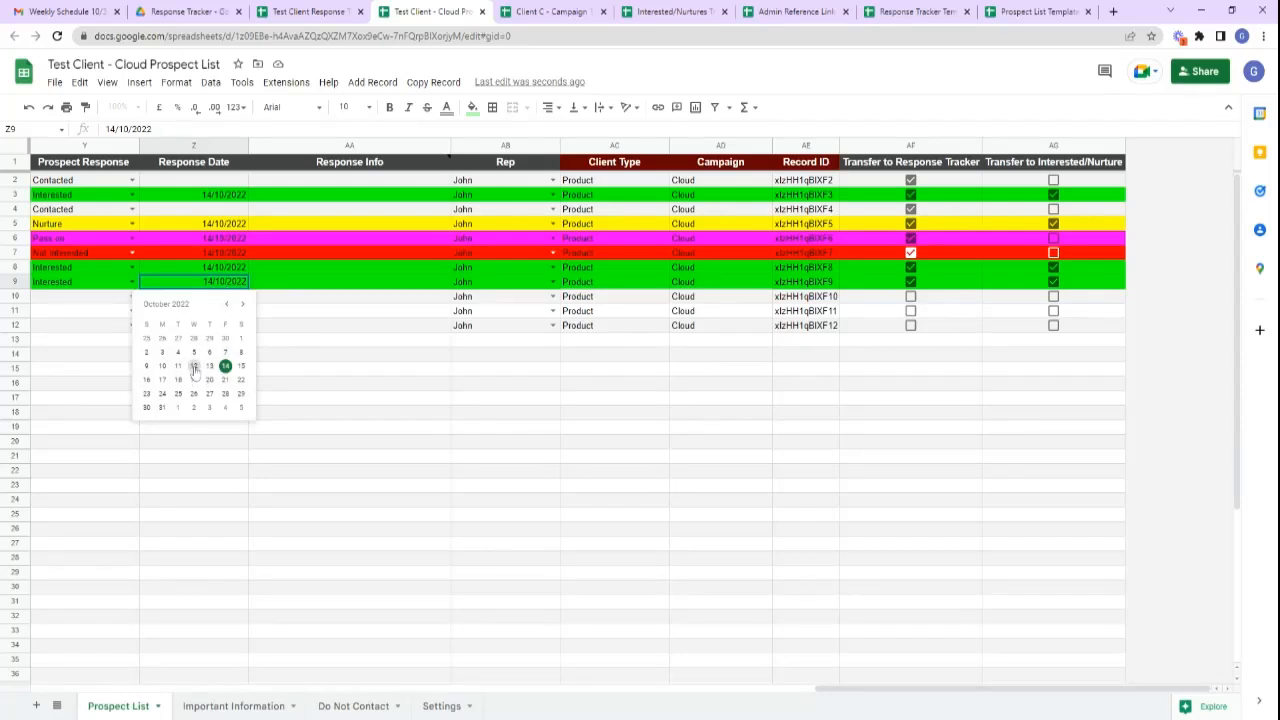
left_click(195, 368)
left_click(220, 343)
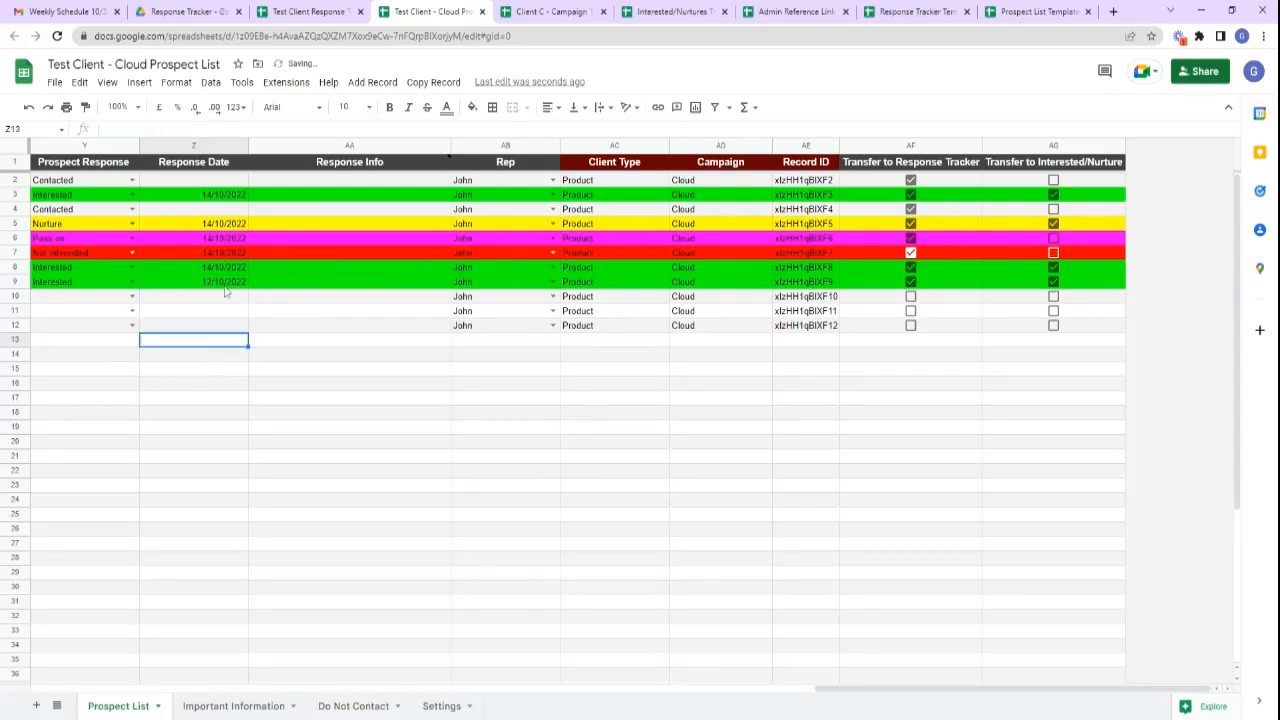
left_click(224, 290)
Change the Prospect Response of row 9 to Not Interested and after that to Pass on.
left_click(132, 281)
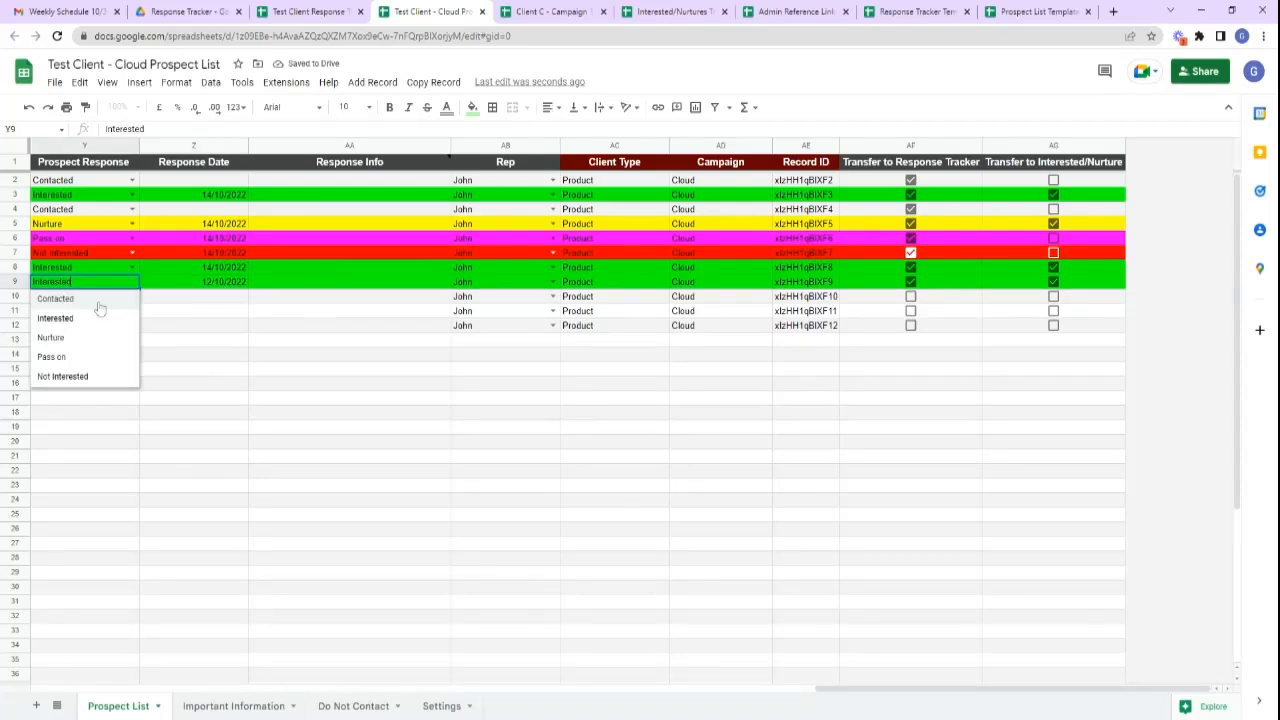
left_click(68, 377)
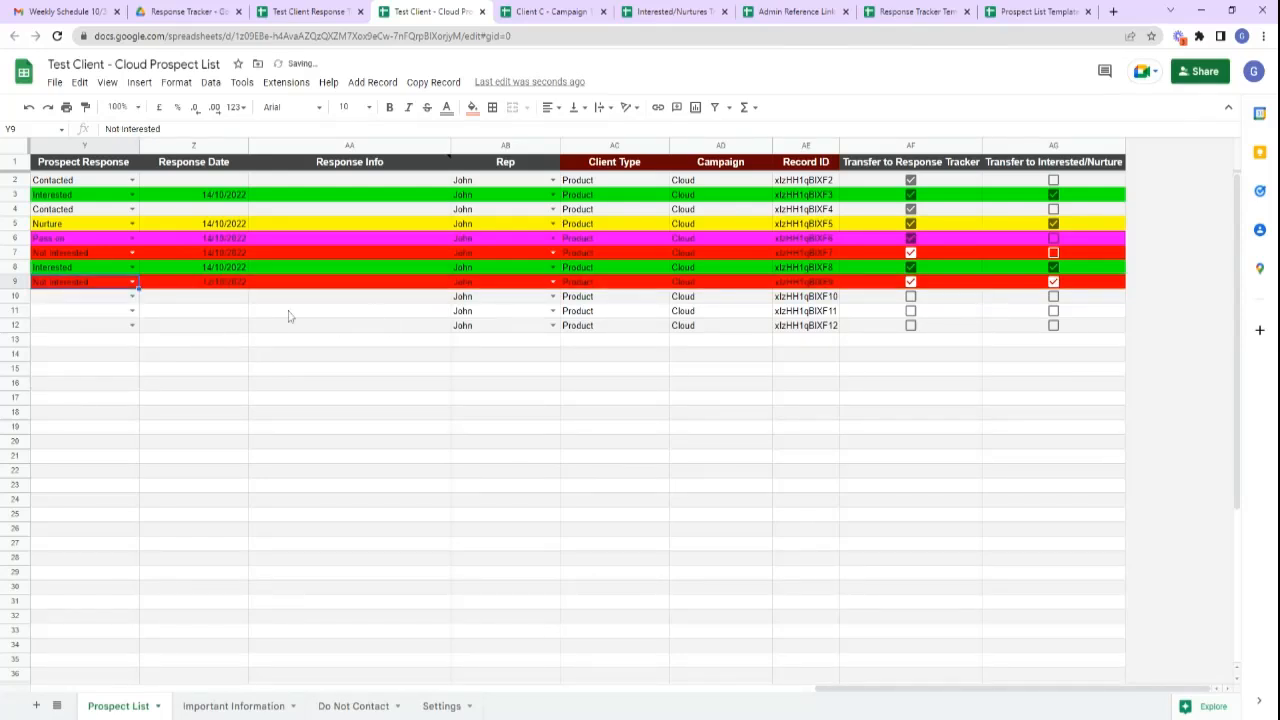
left_click(132, 281)
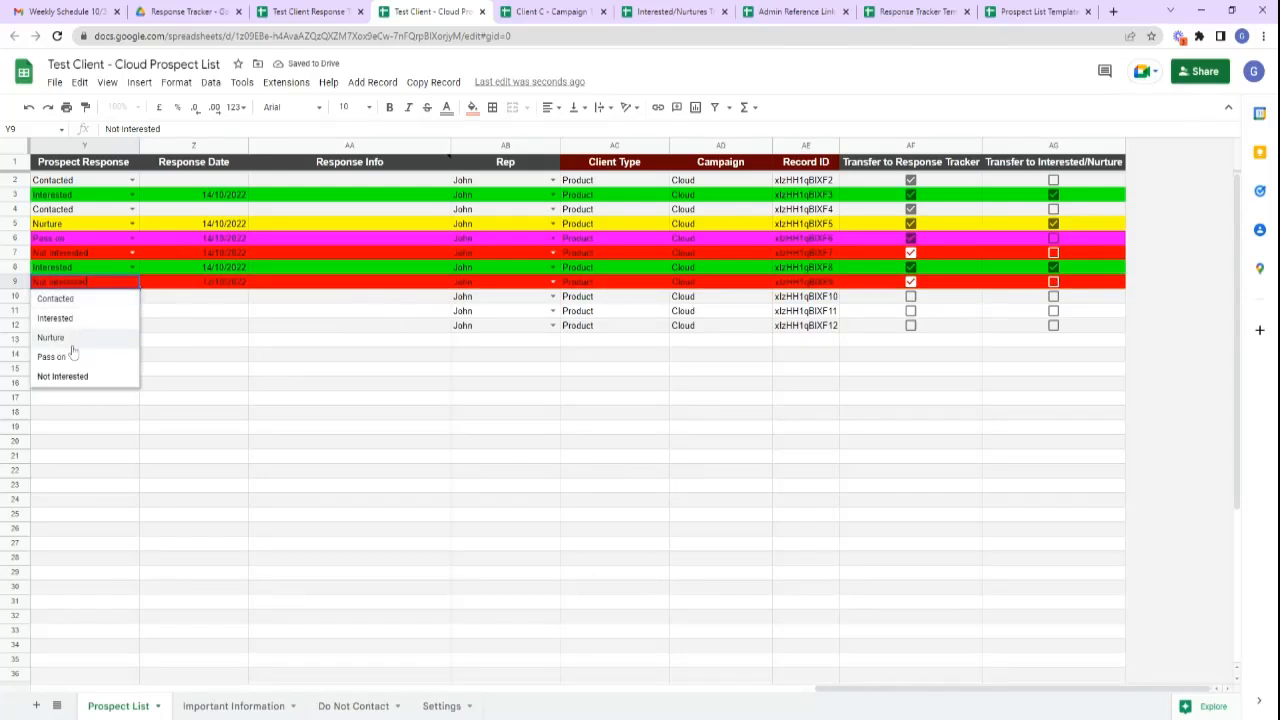
left_click(68, 358)
Set the Prospect Response of row 9 to Nurture.
left_click(132, 283)
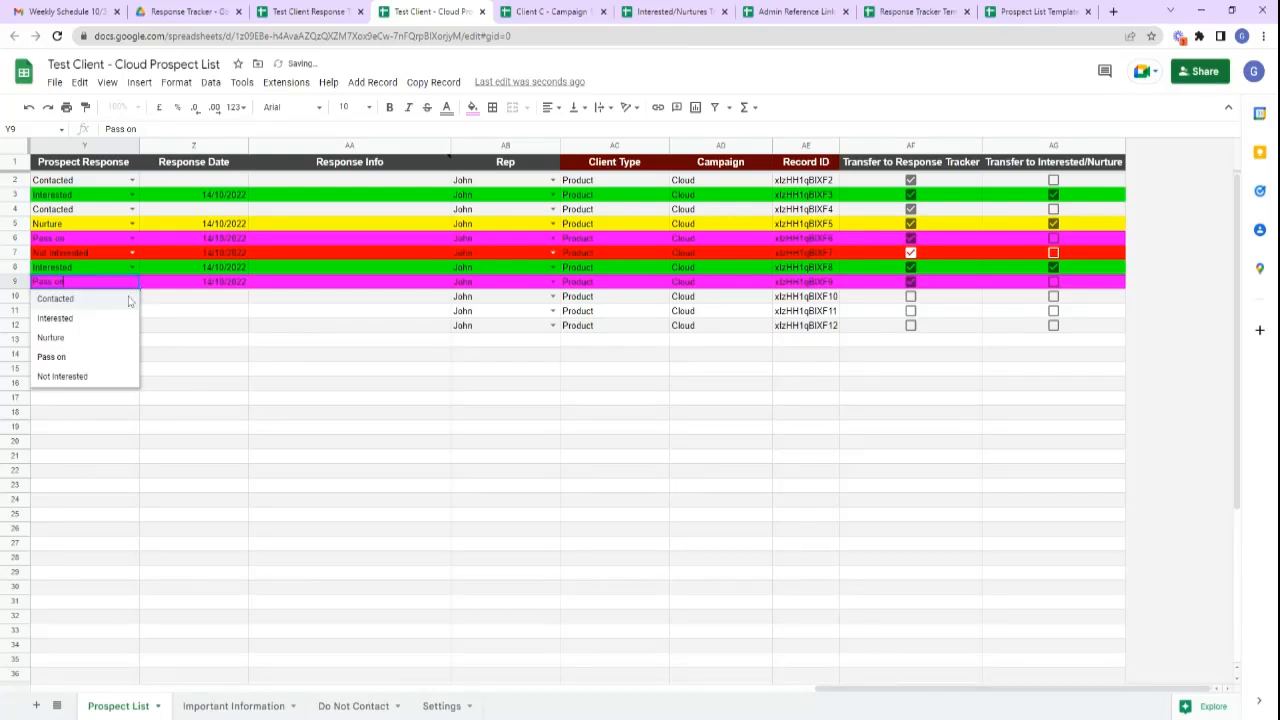
left_click(69, 337)
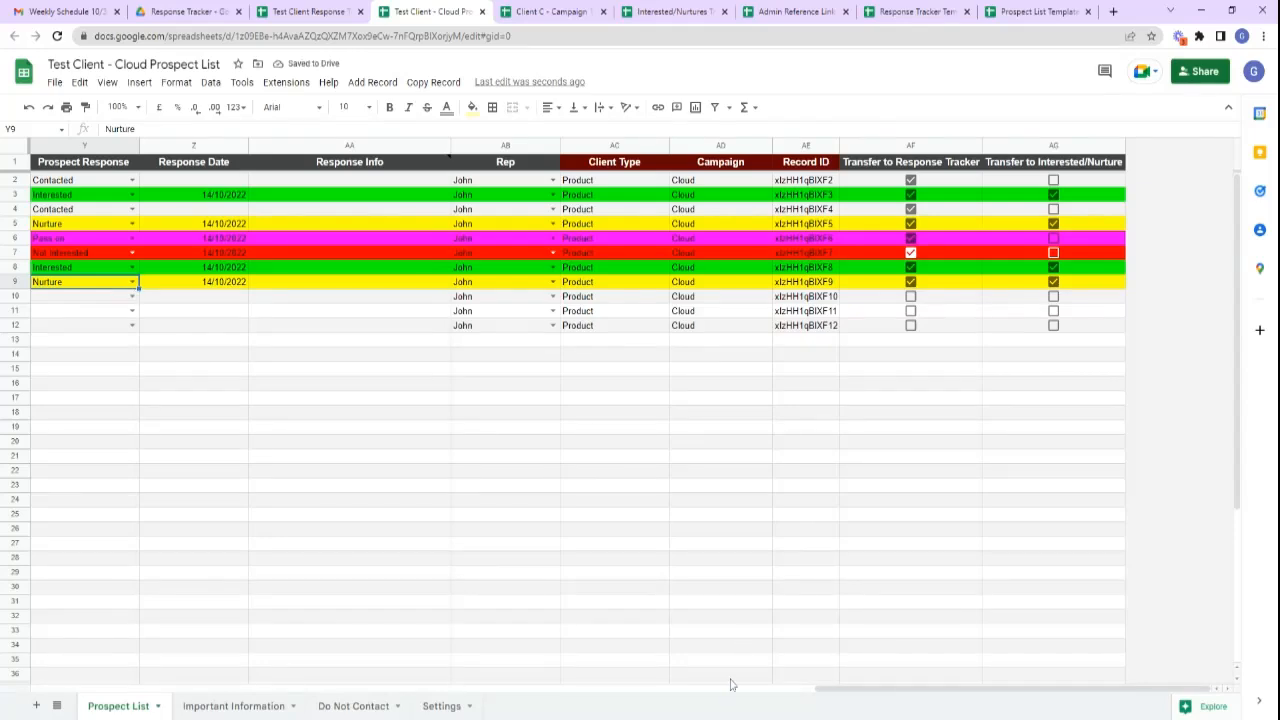
left_click_drag(832, 692, 860, 657)
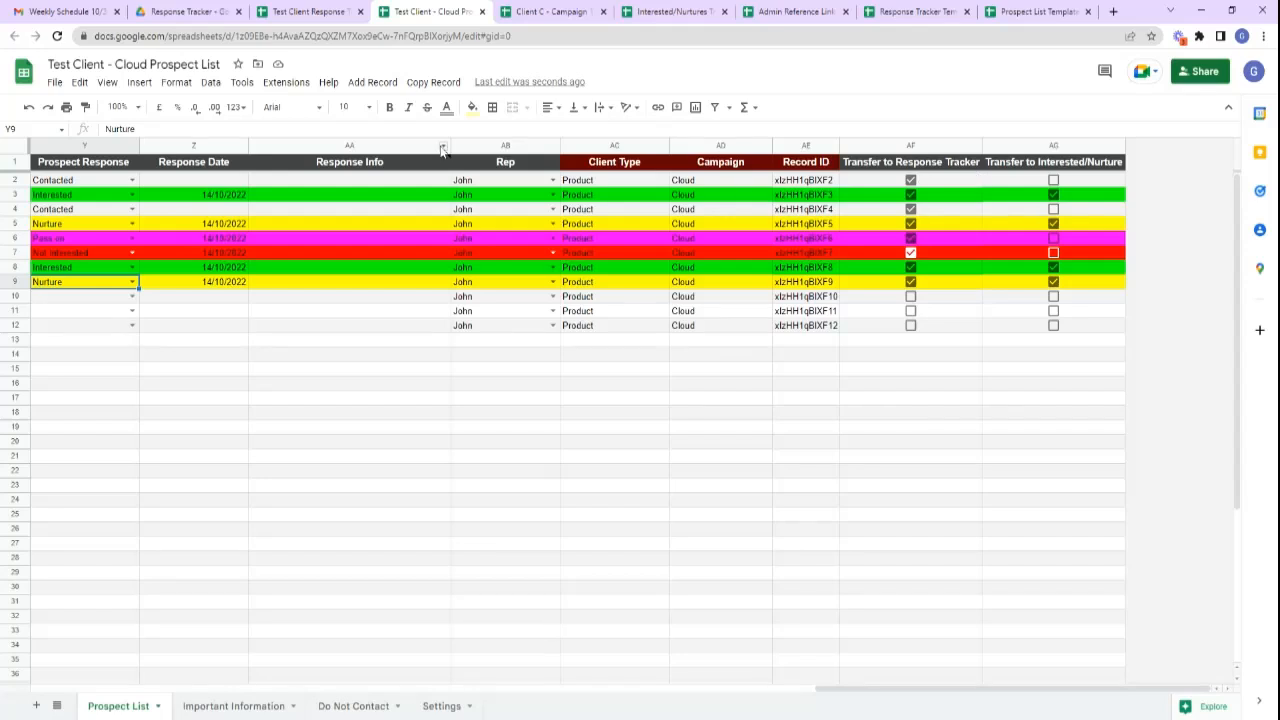
Look over the Copy Record options and inspect the All Contacted Prospects sheet of the Test Client Response Tracker.
left_click(433, 84)
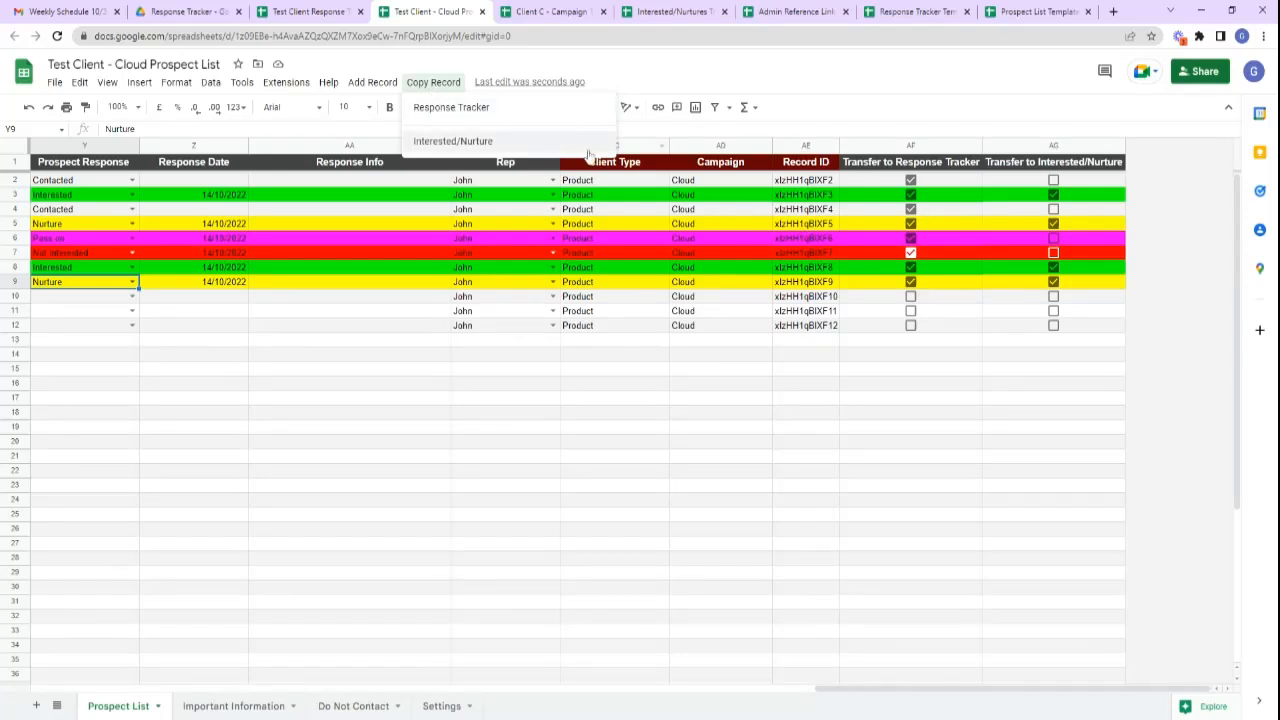
left_click(310, 15)
left_click(556, 706)
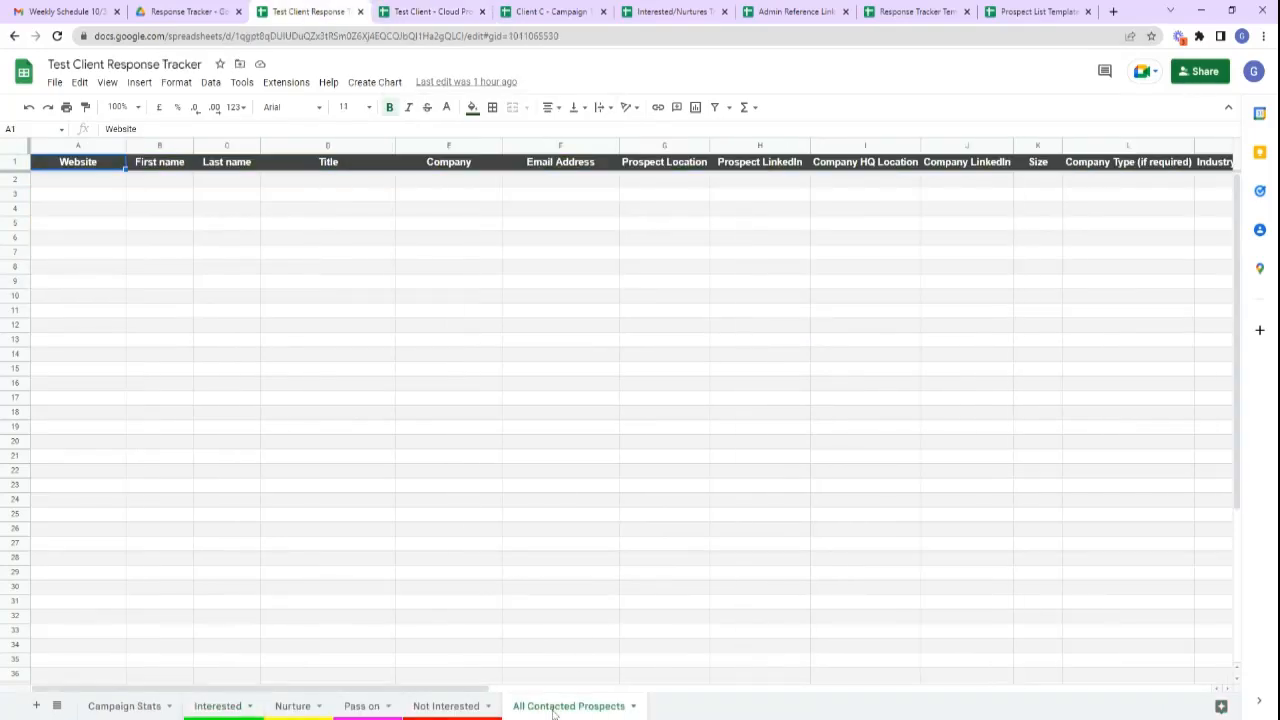
left_click_drag(494, 689, 286, 654)
Copy the ticked prospect list records to the Response Tracker and check them in its All Contacted Prospects sheet.
left_click(430, 14)
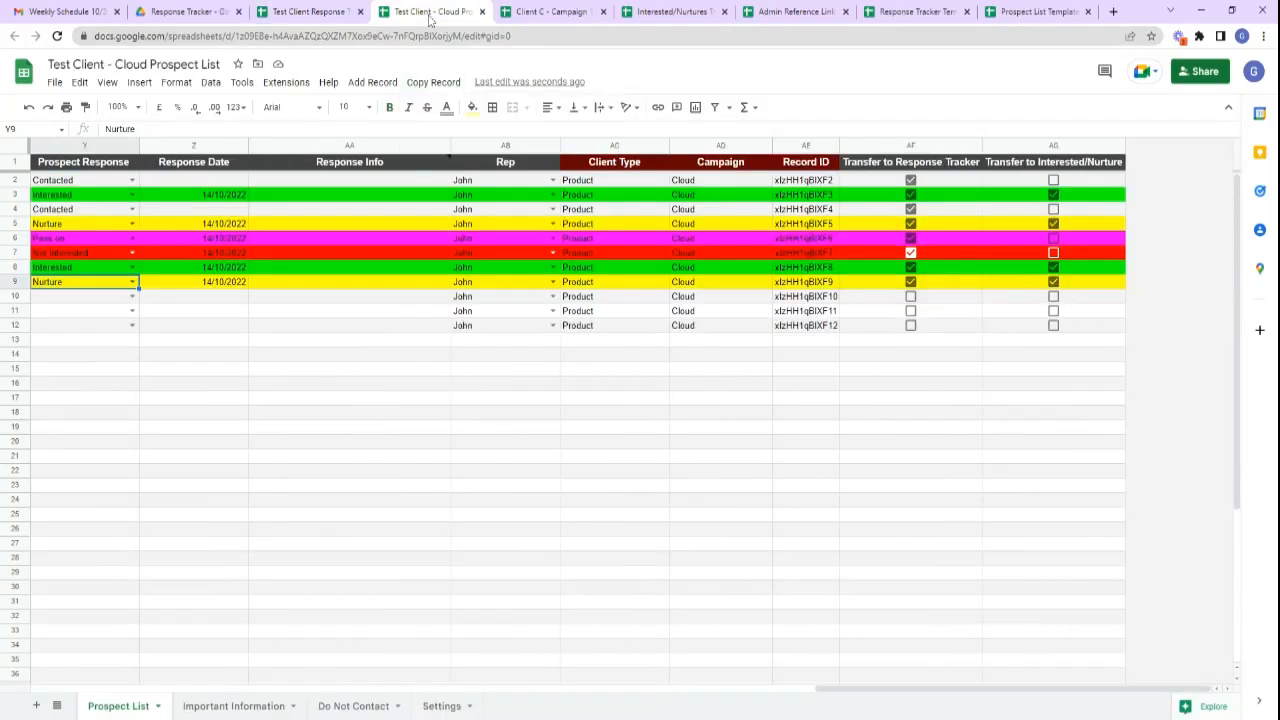
left_click(418, 88)
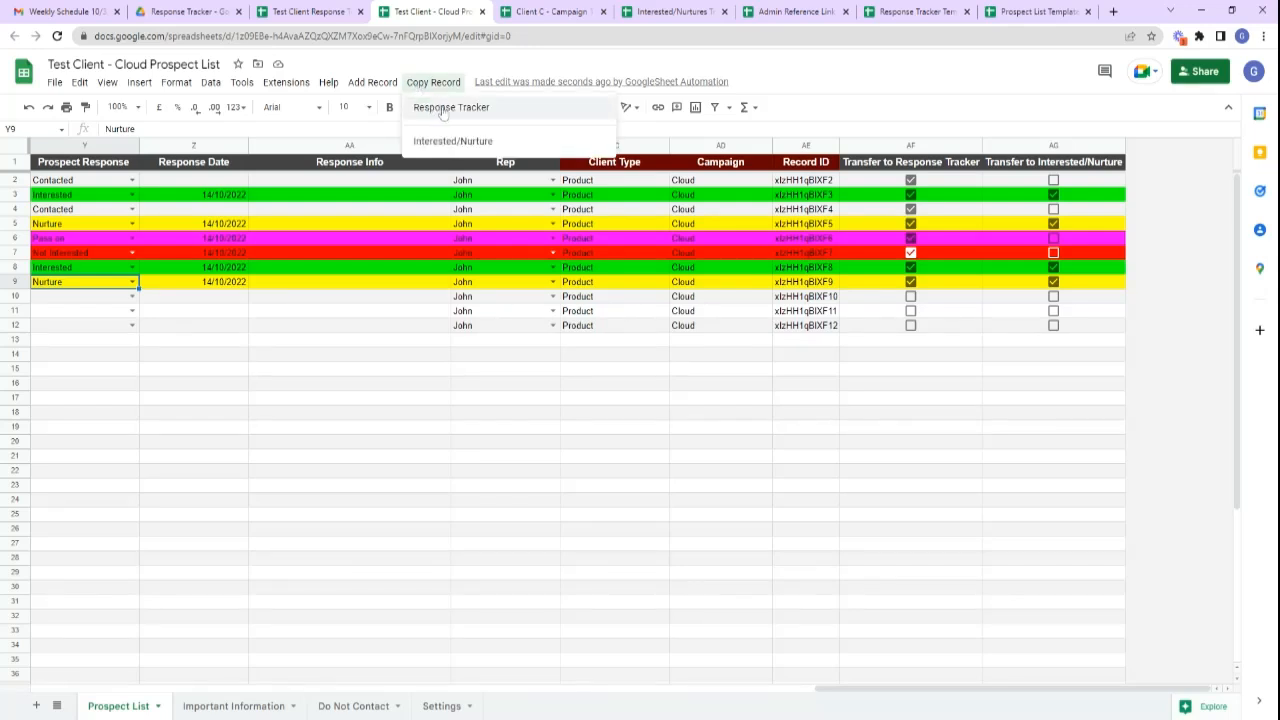
left_click(447, 114)
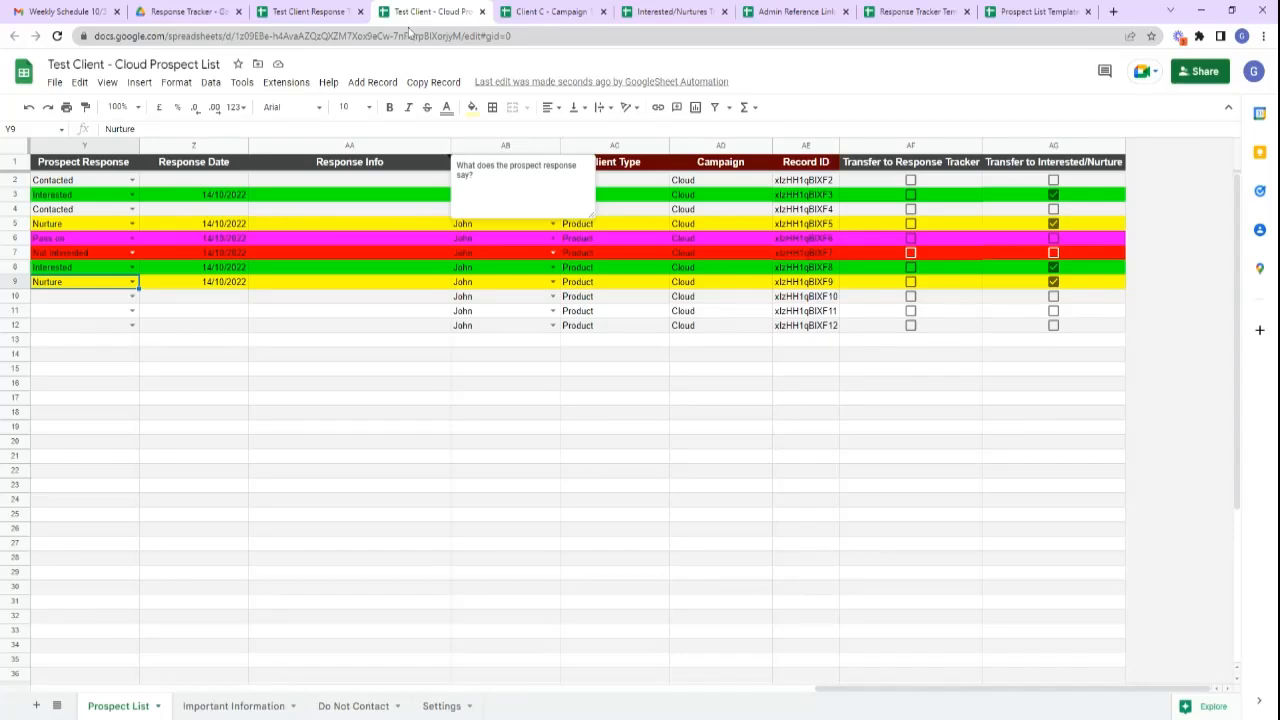
left_click(314, 18)
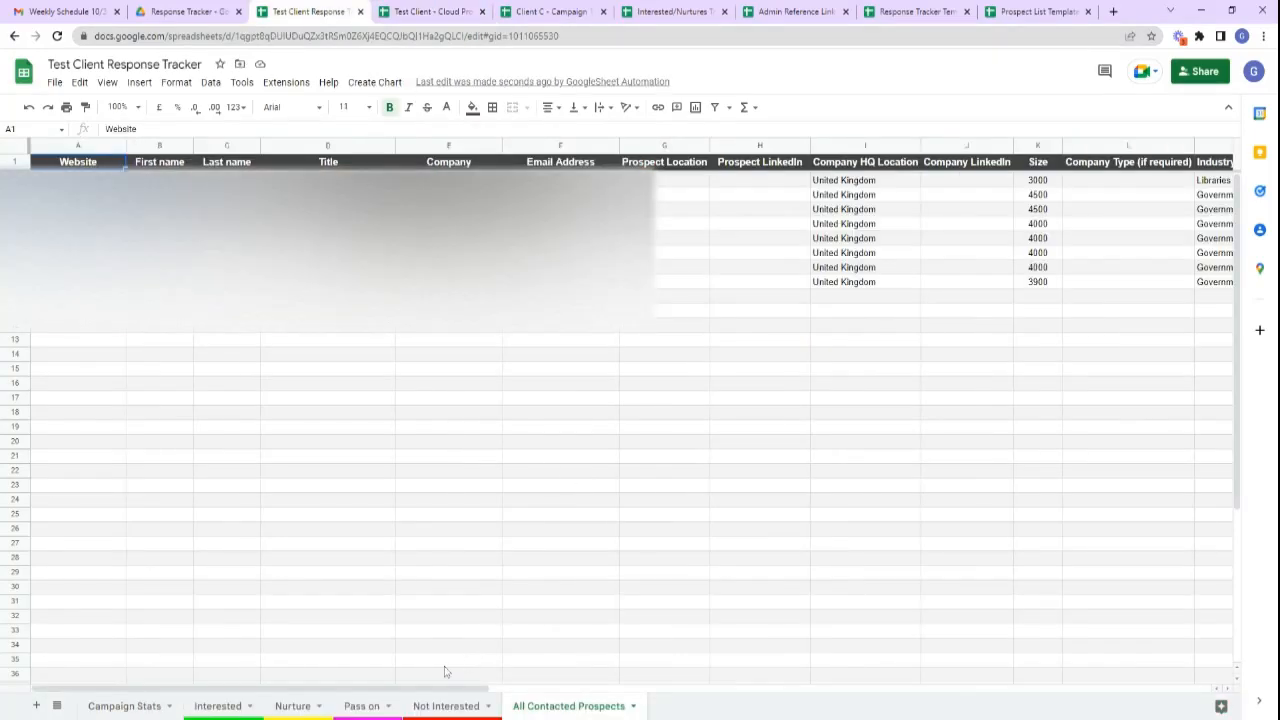
left_click_drag(408, 690, 460, 690)
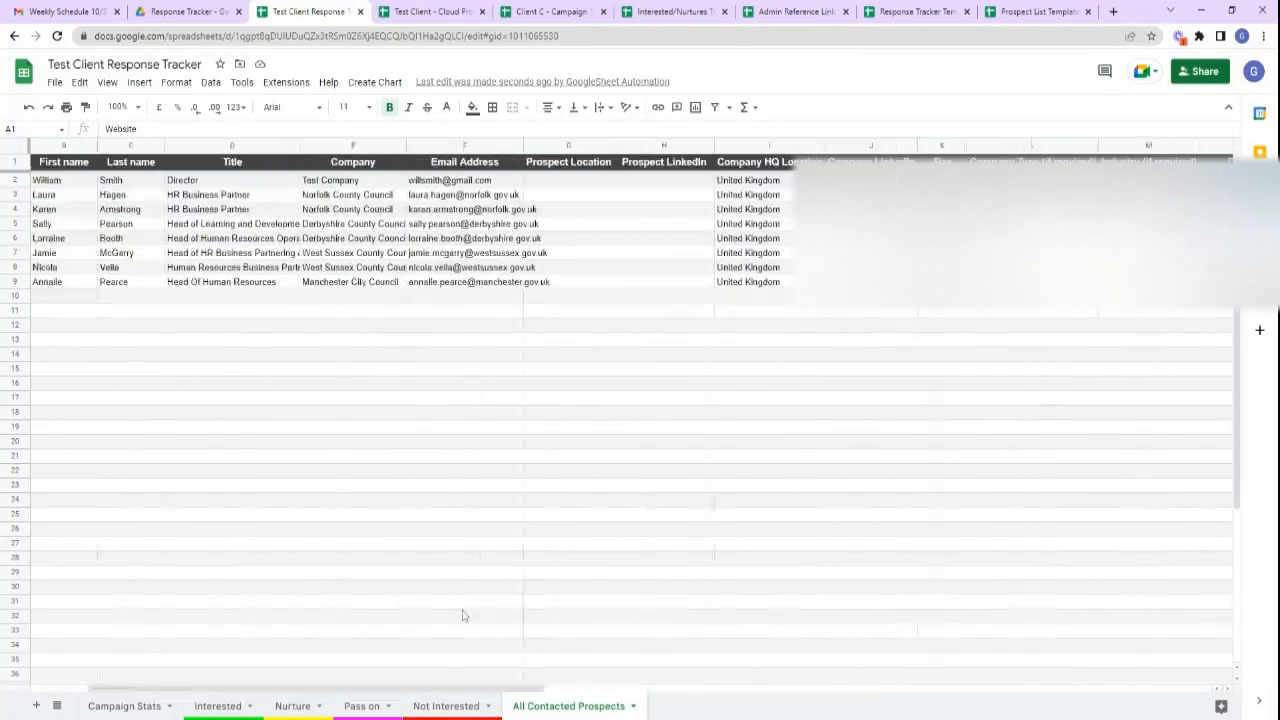
Return to the Test Client - Cloud Prospect List and view the Prospect Response options of row 3 without changing it.
left_click(463, 22)
left_click(498, 386)
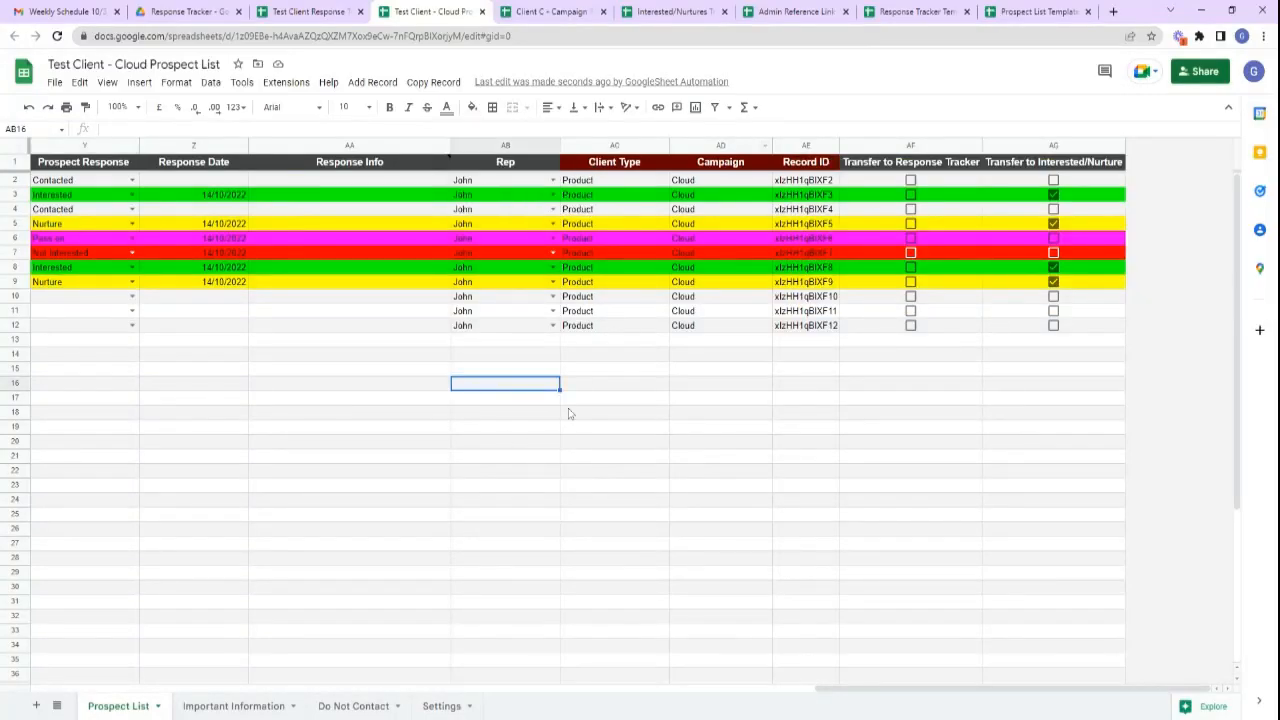
left_click(132, 195)
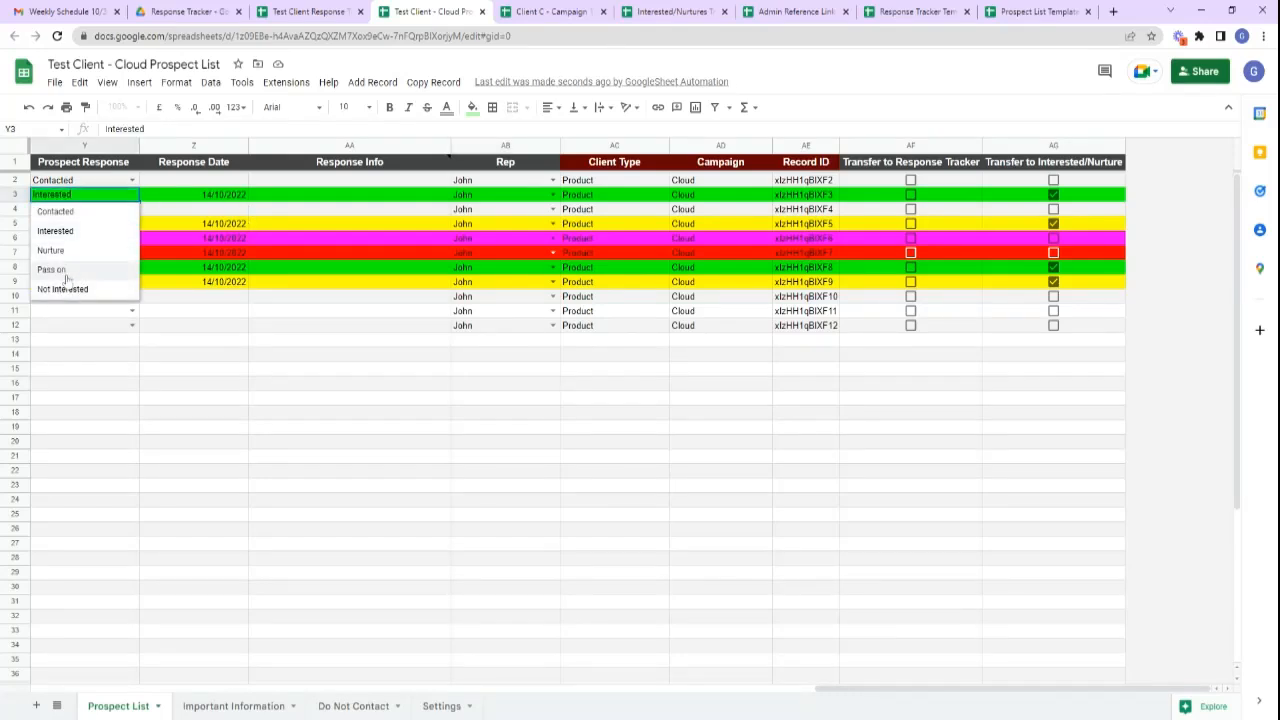
left_click(200, 383)
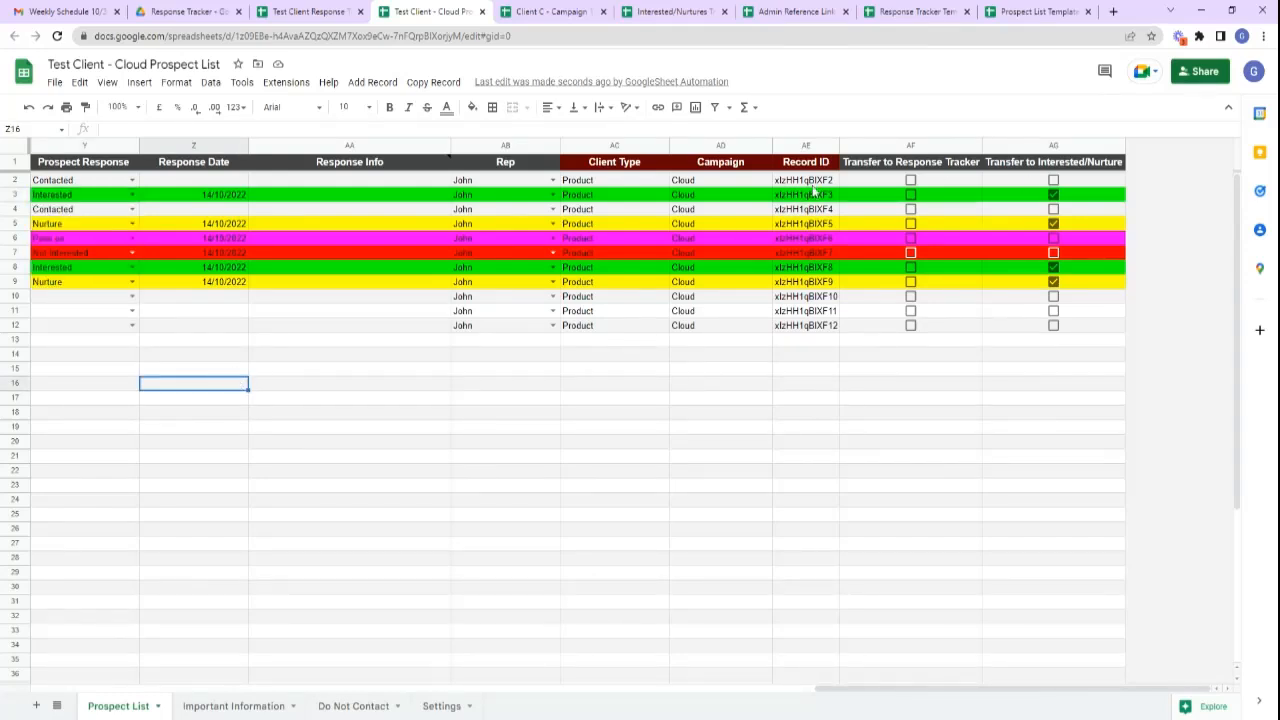
Set the Prospect Response of row 3 to Nurture and copy the record to the Response Tracker.
left_click(134, 199)
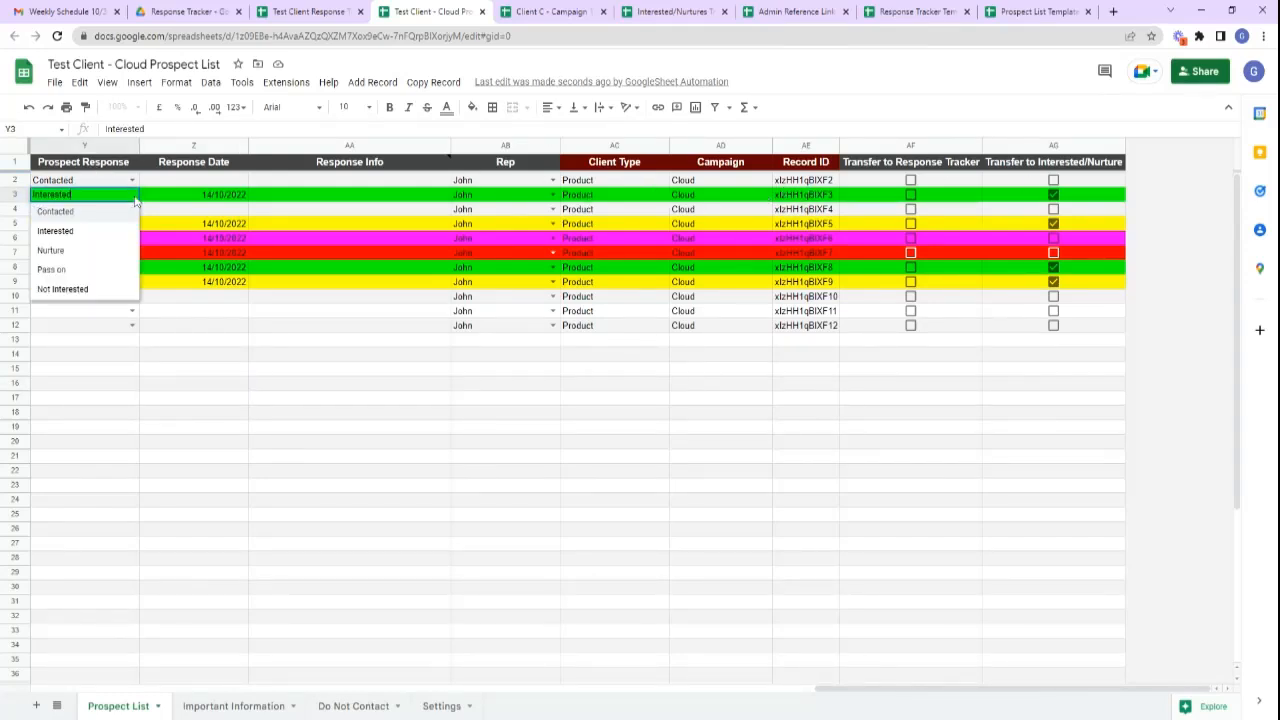
left_click(67, 252)
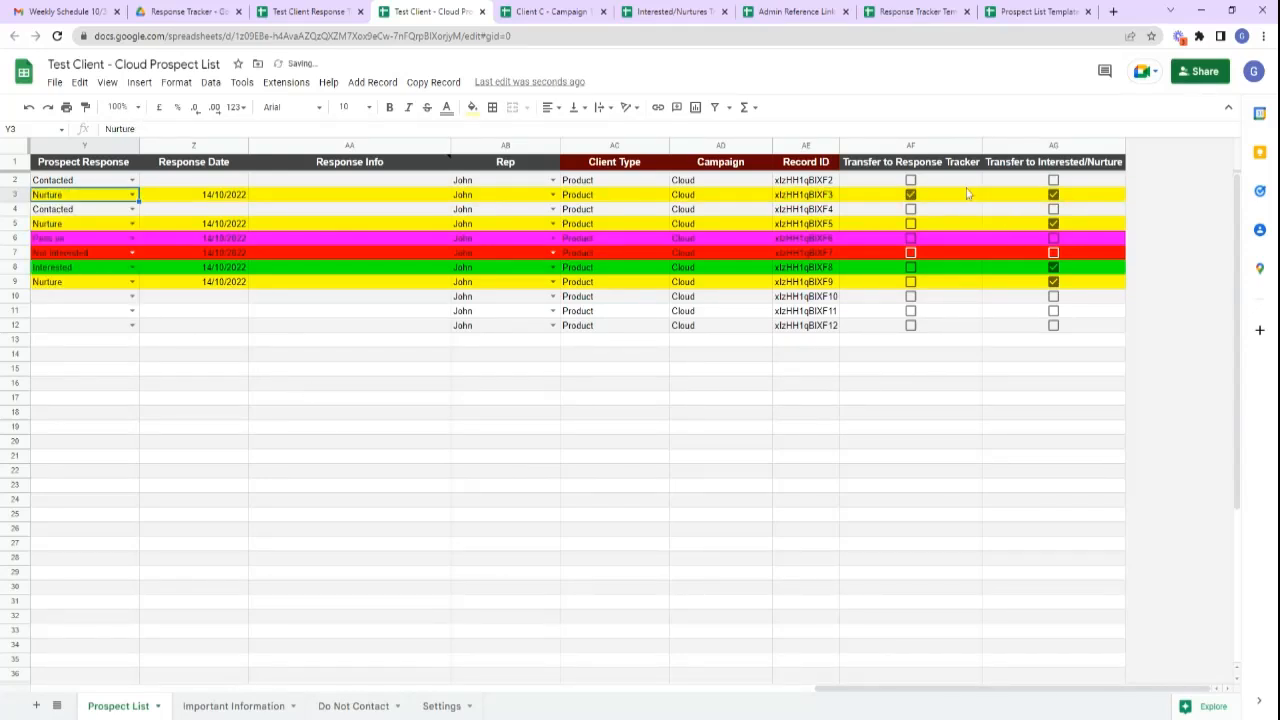
left_click(433, 82)
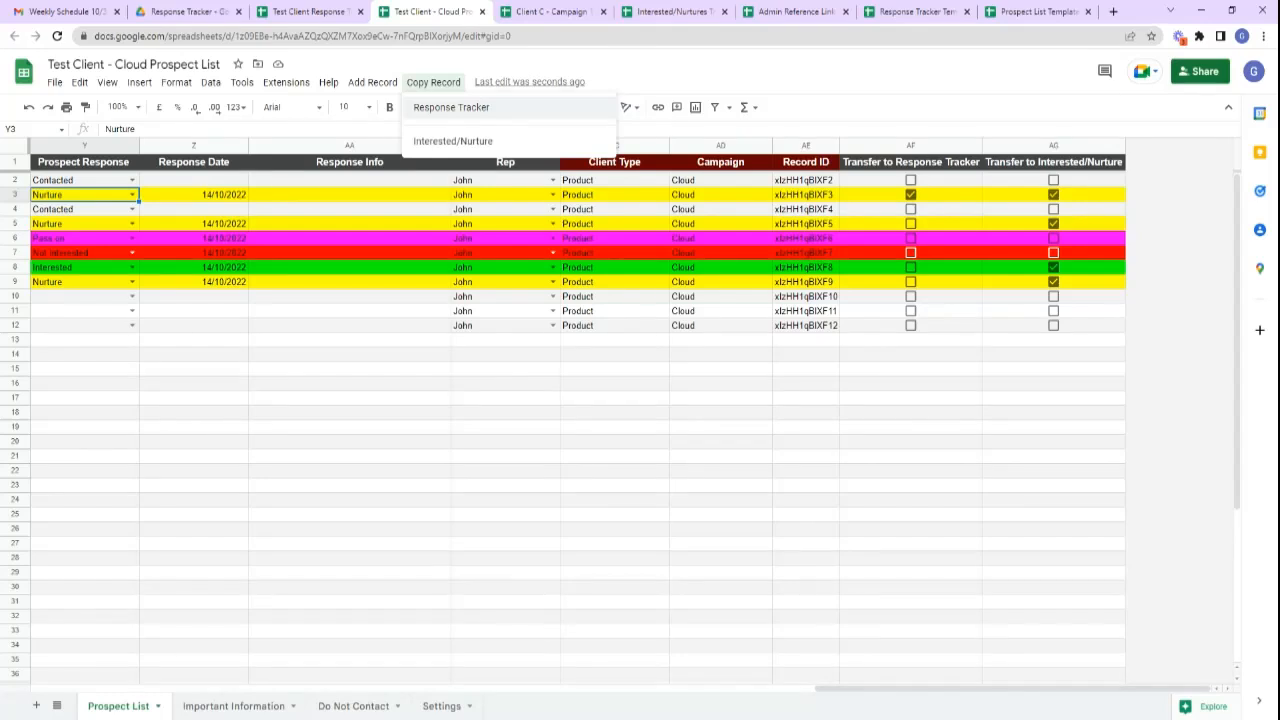
left_click(451, 107)
Check the Prospect Response of the row 3 record in the Test Client Response Tracker's All Contacted Prospects sheet.
left_click(308, 11)
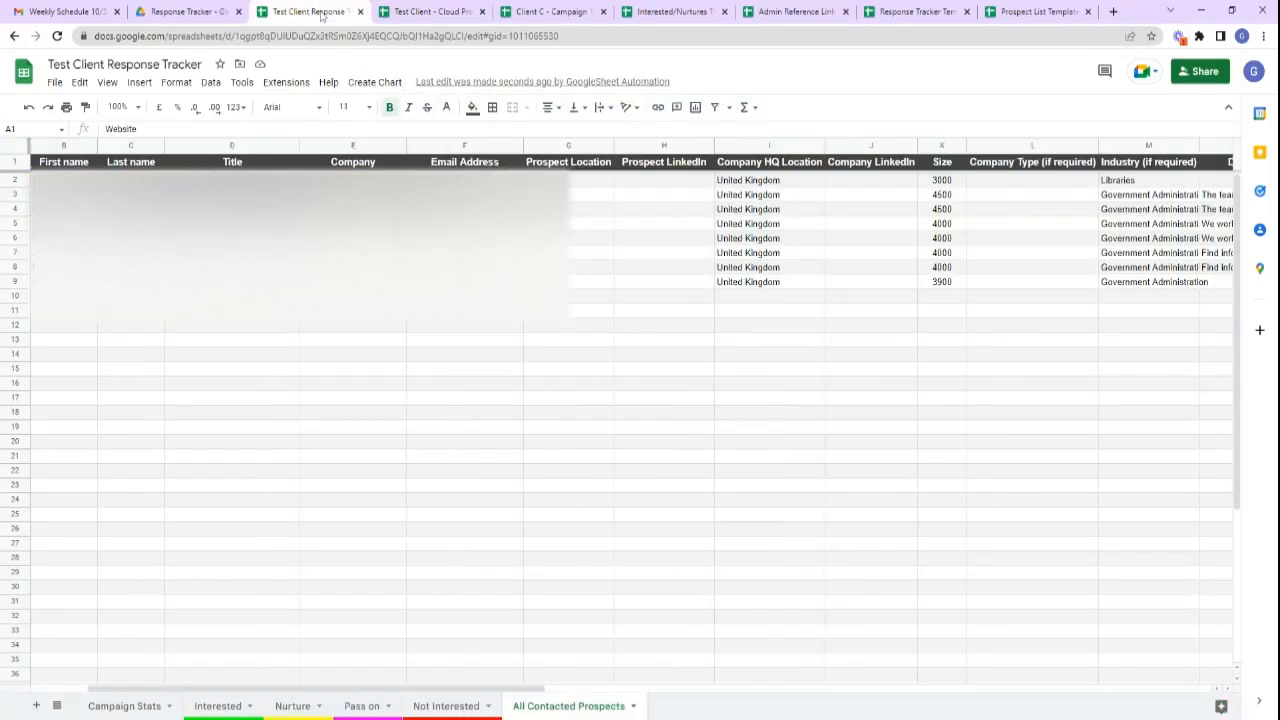
left_click(16, 194)
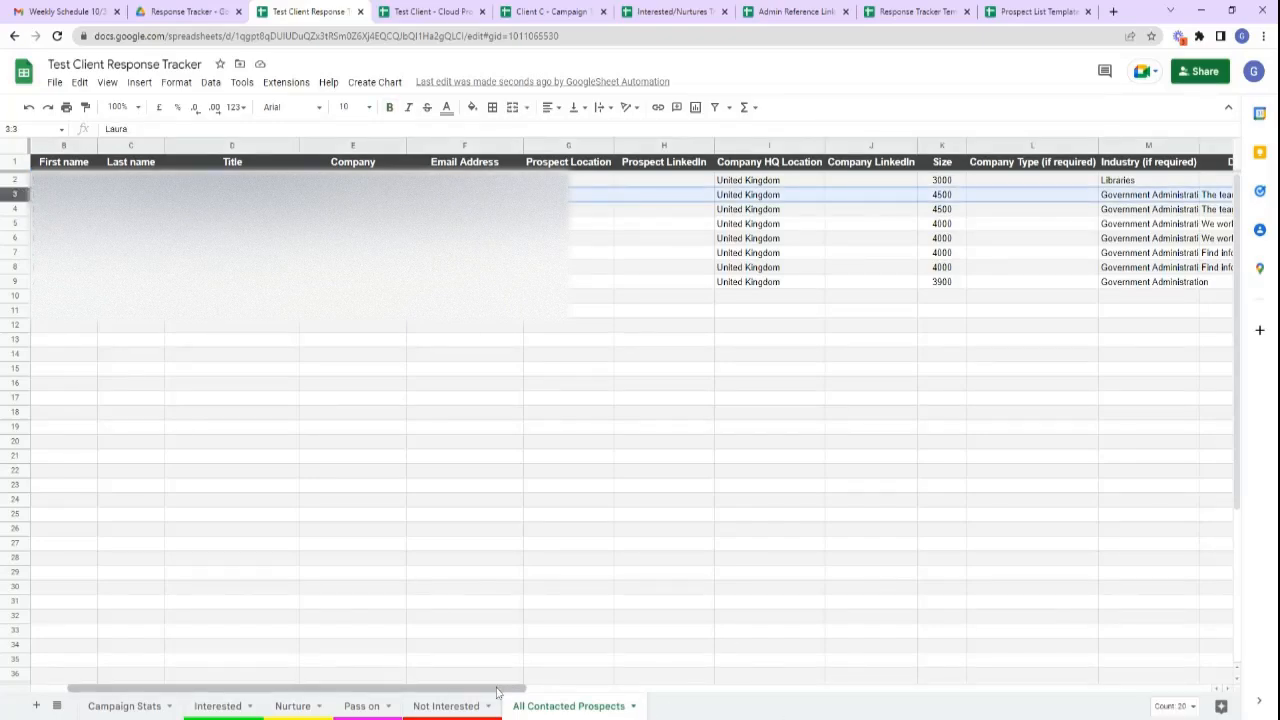
left_click_drag(493, 688, 1171, 703)
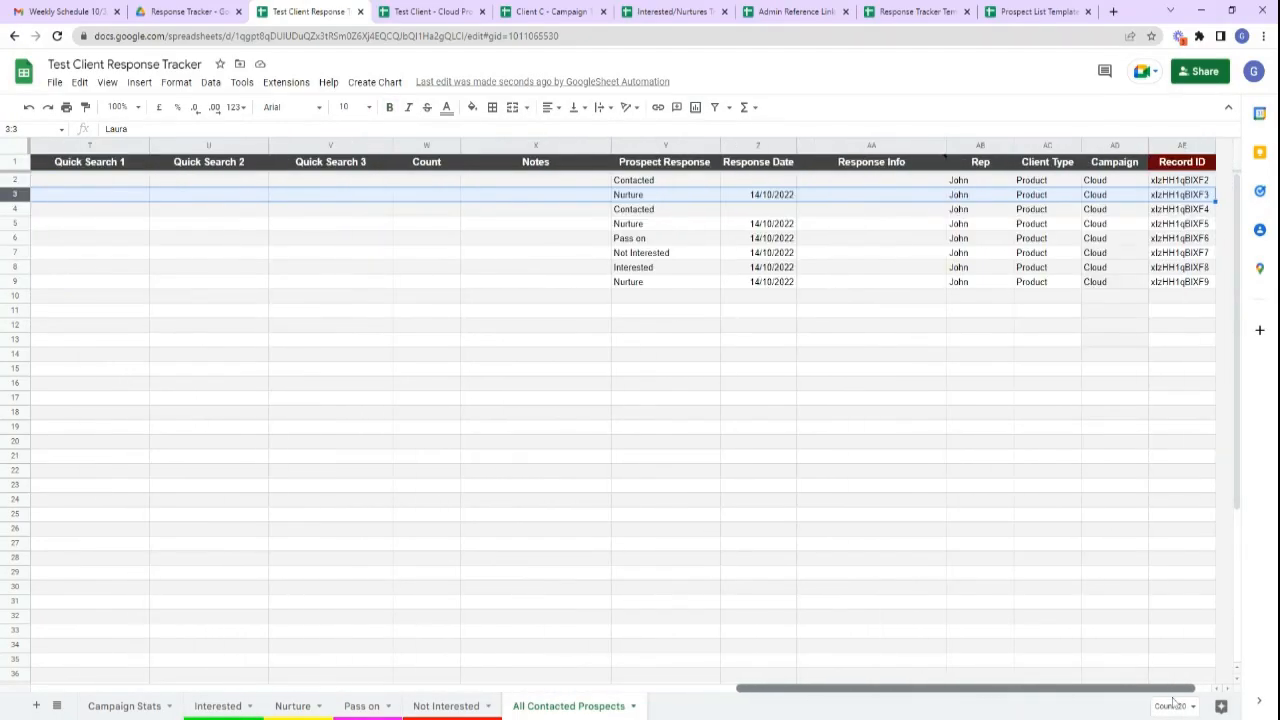
left_click(679, 199)
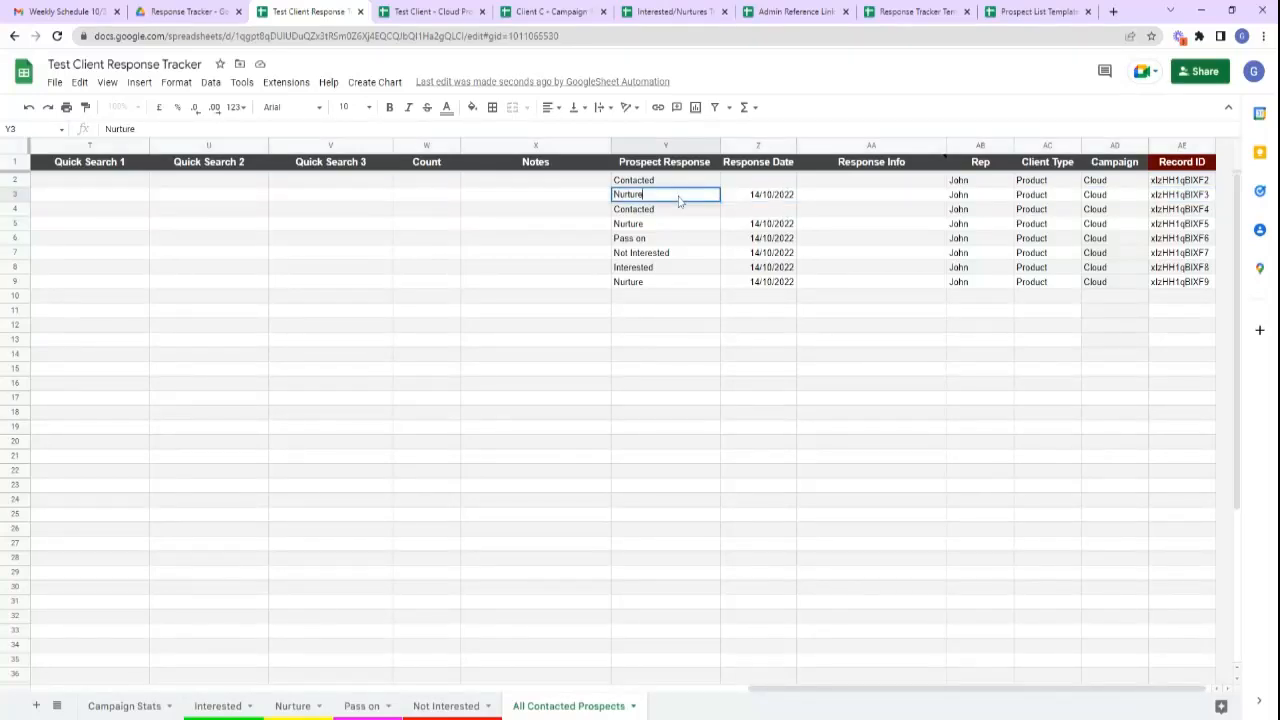
left_click(698, 265)
left_click(655, 199)
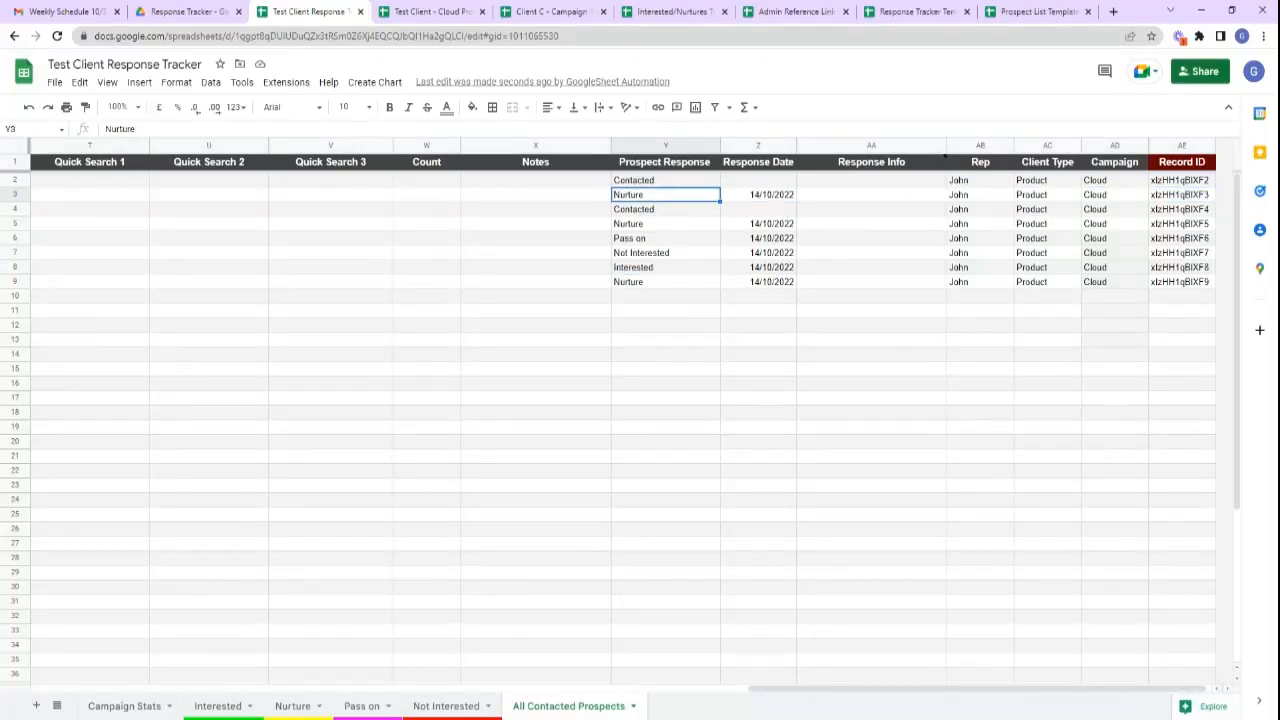
Return to the Cloud Prospect List and tick Transfer to Response Tracker for rows 2 to 4.
left_click(405, 14)
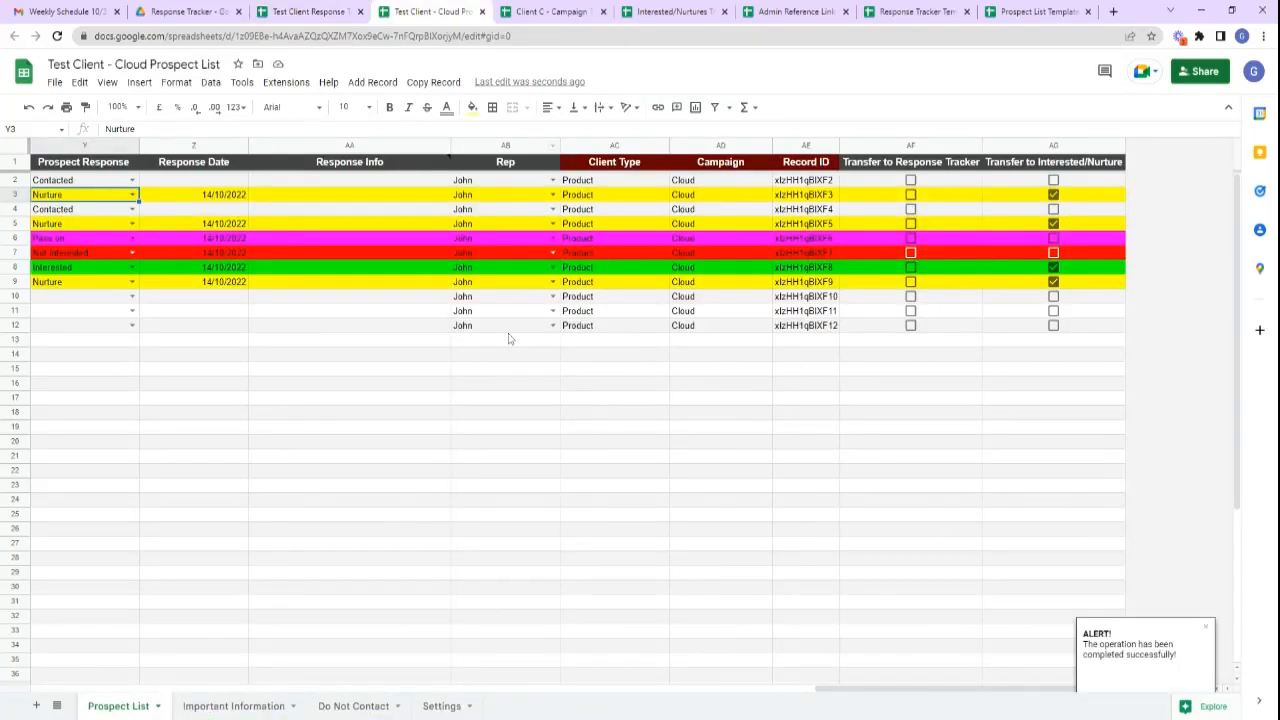
left_click_drag(847, 694, 899, 700)
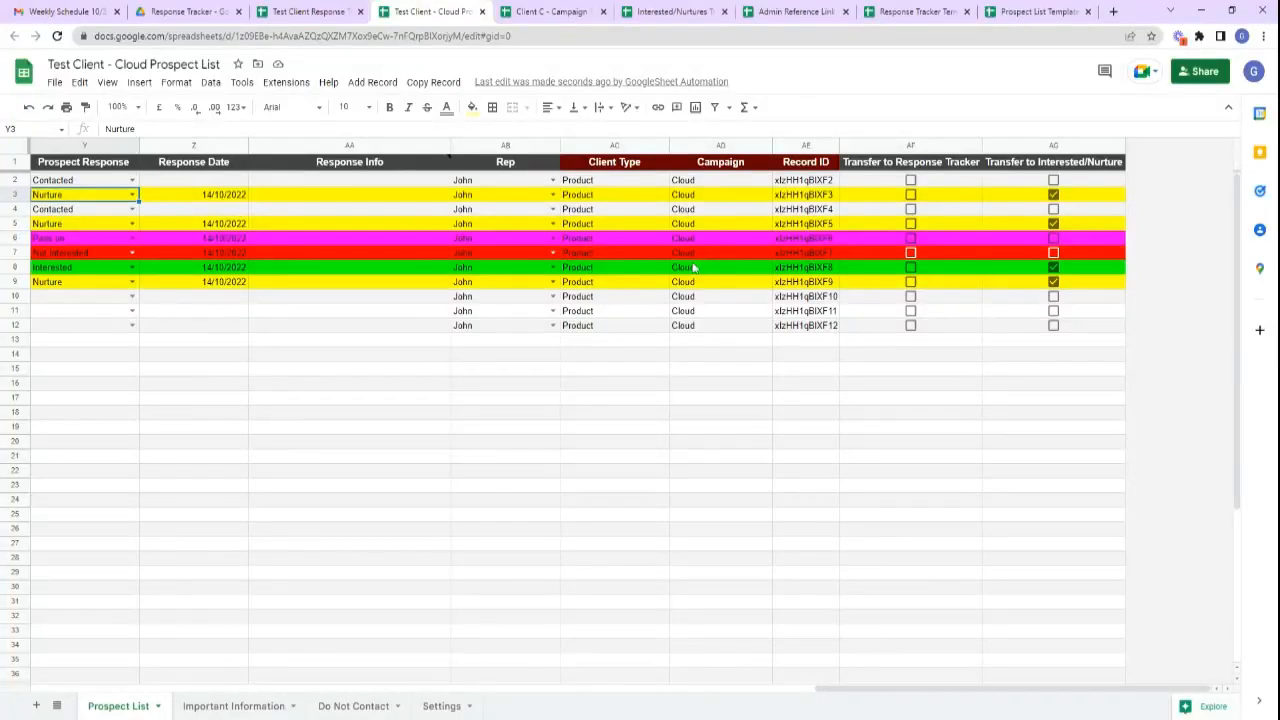
left_click(911, 181)
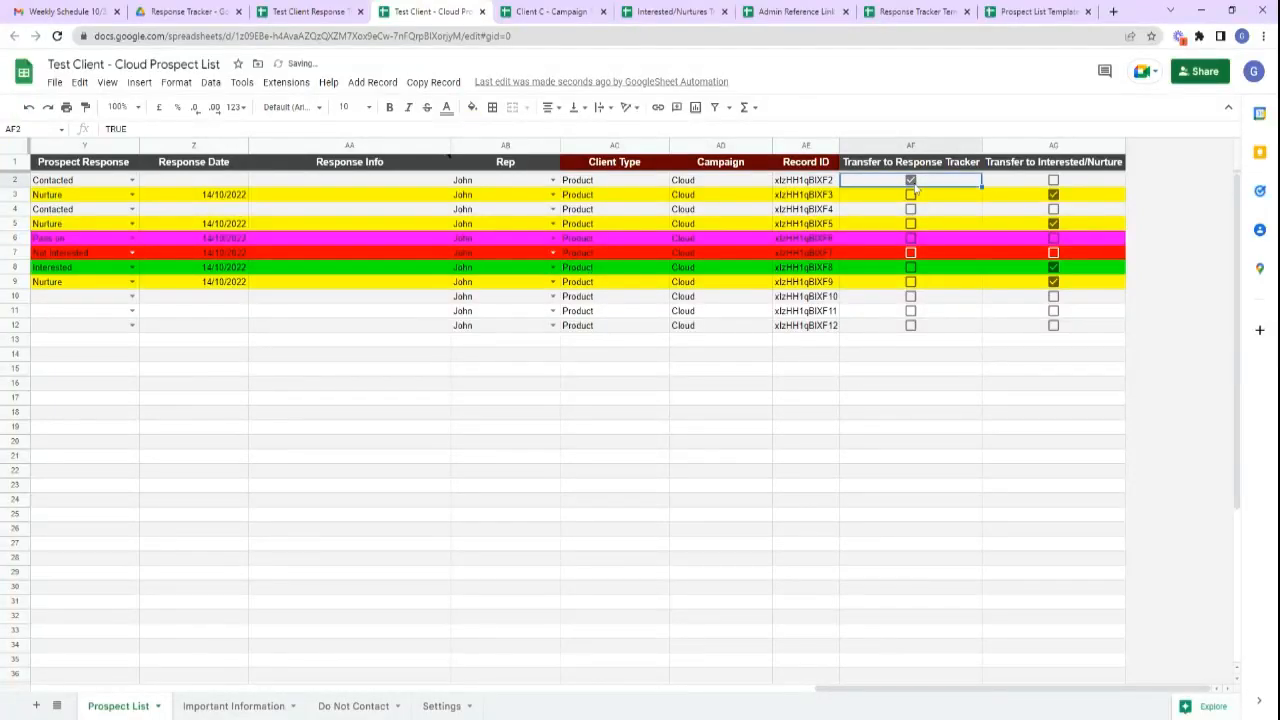
left_click(911, 195)
left_click(911, 209)
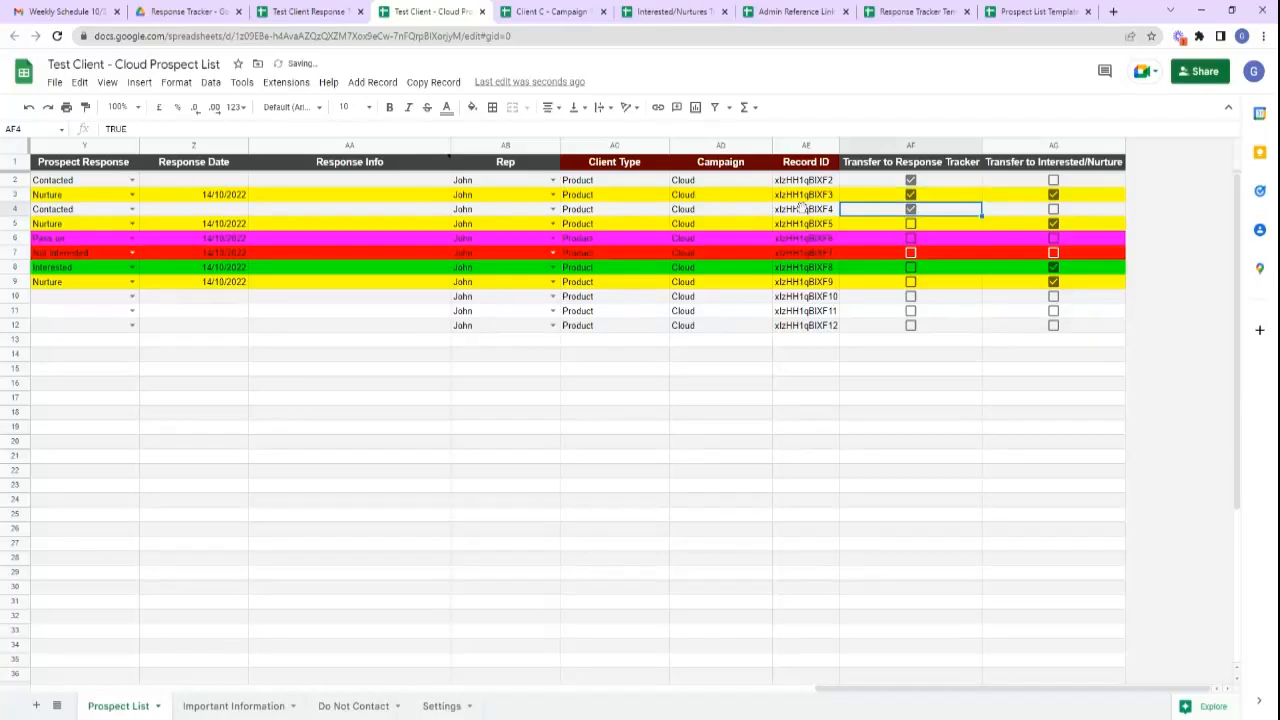
left_click(433, 82)
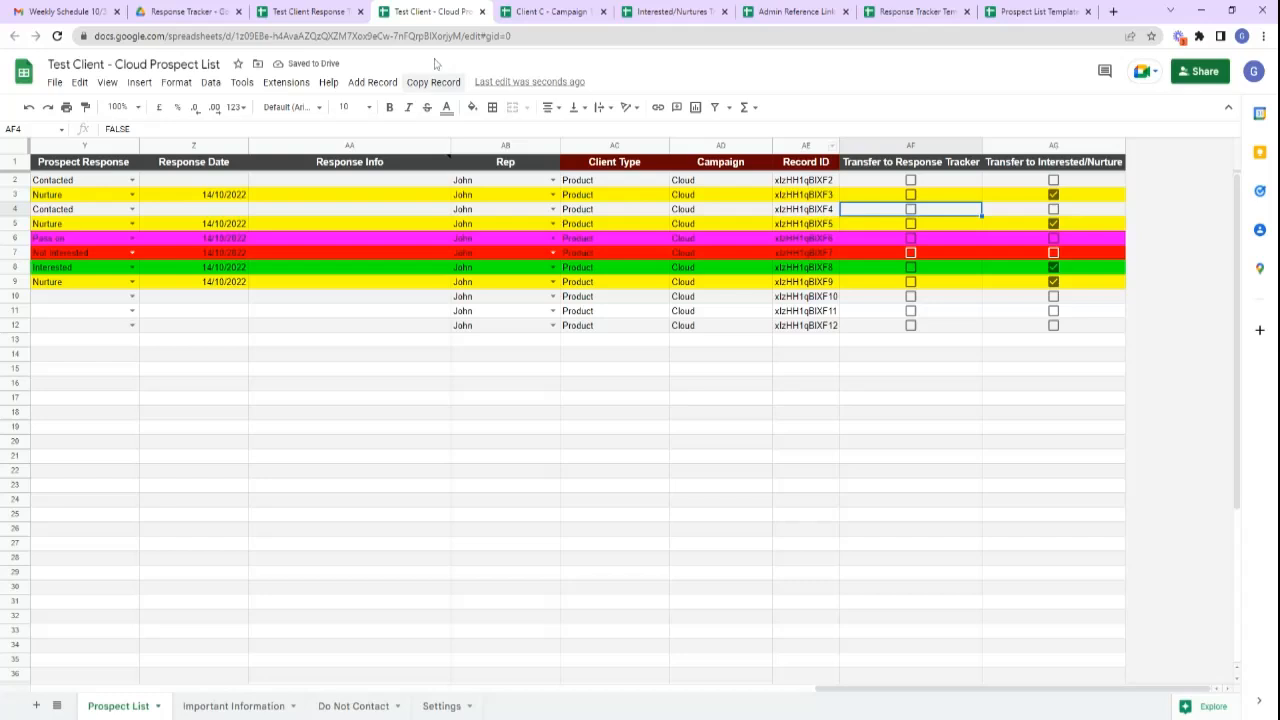
View the Response Tracker and the Test Client sheet of the Interested/Nurtures Tracker - Active campaigns.
left_click(308, 12)
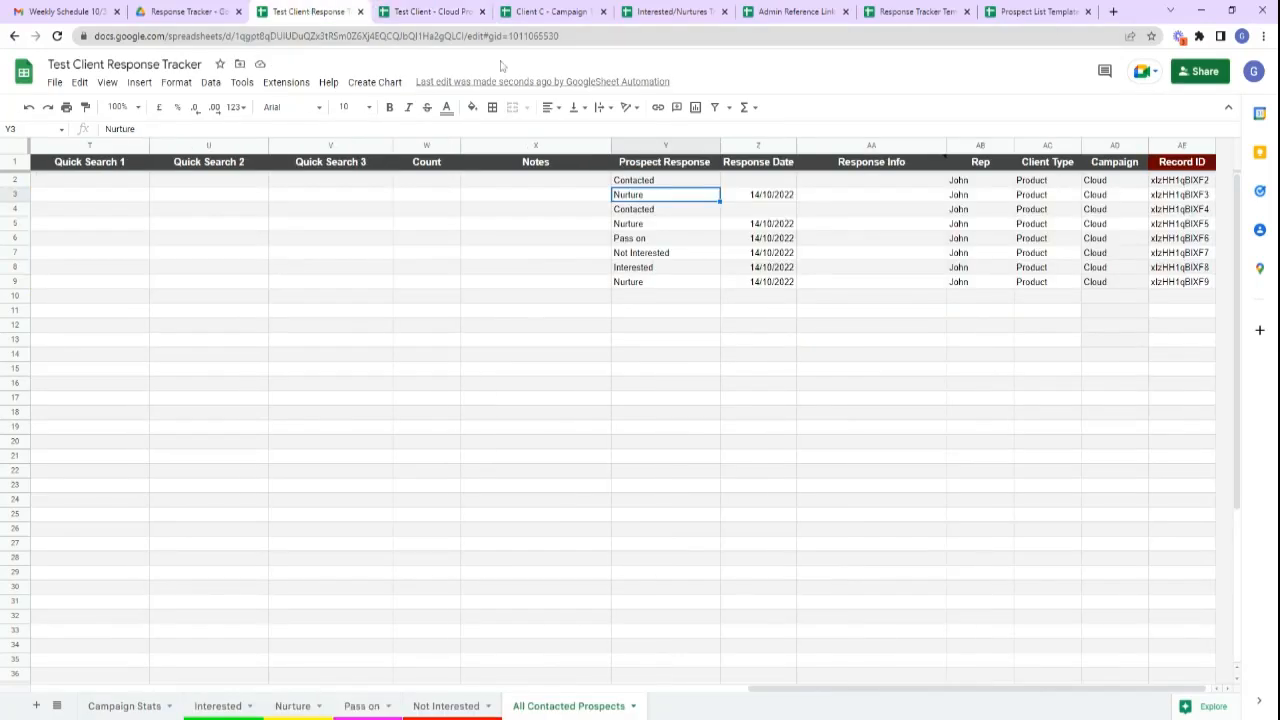
left_click(675, 12)
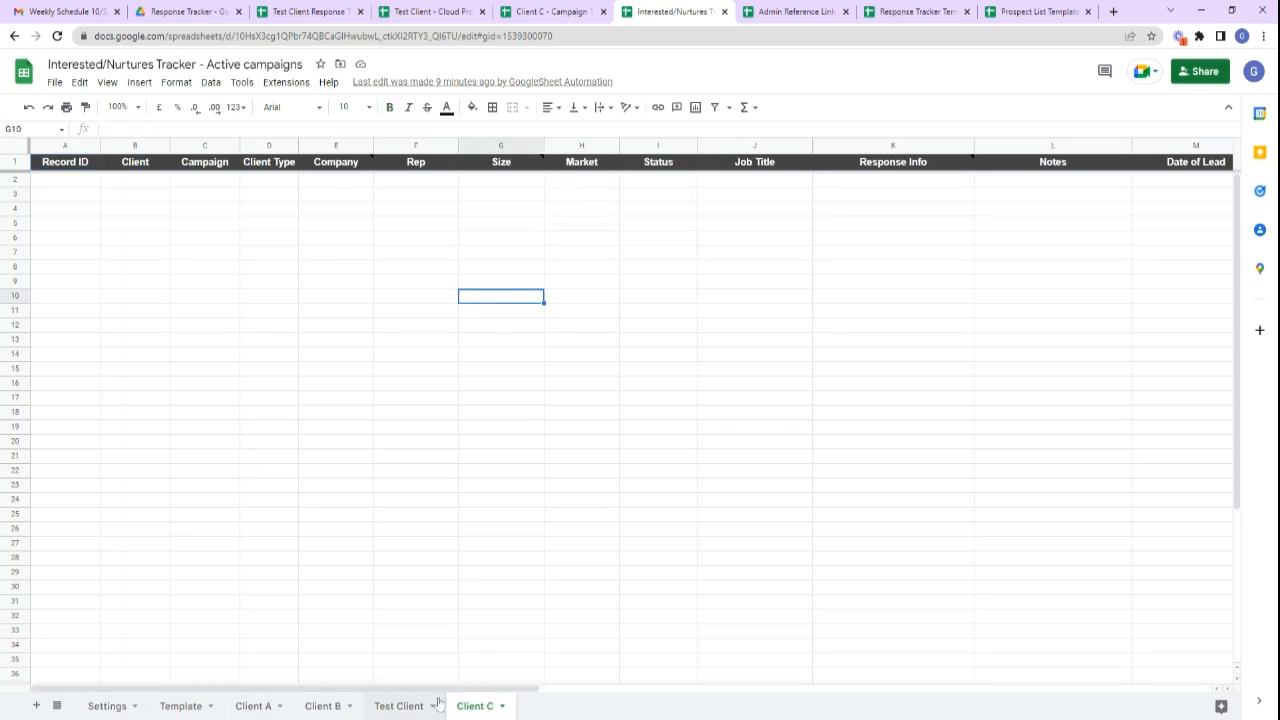
double_click(405, 705)
left_click_drag(405, 688, 469, 211)
left_click(305, 12)
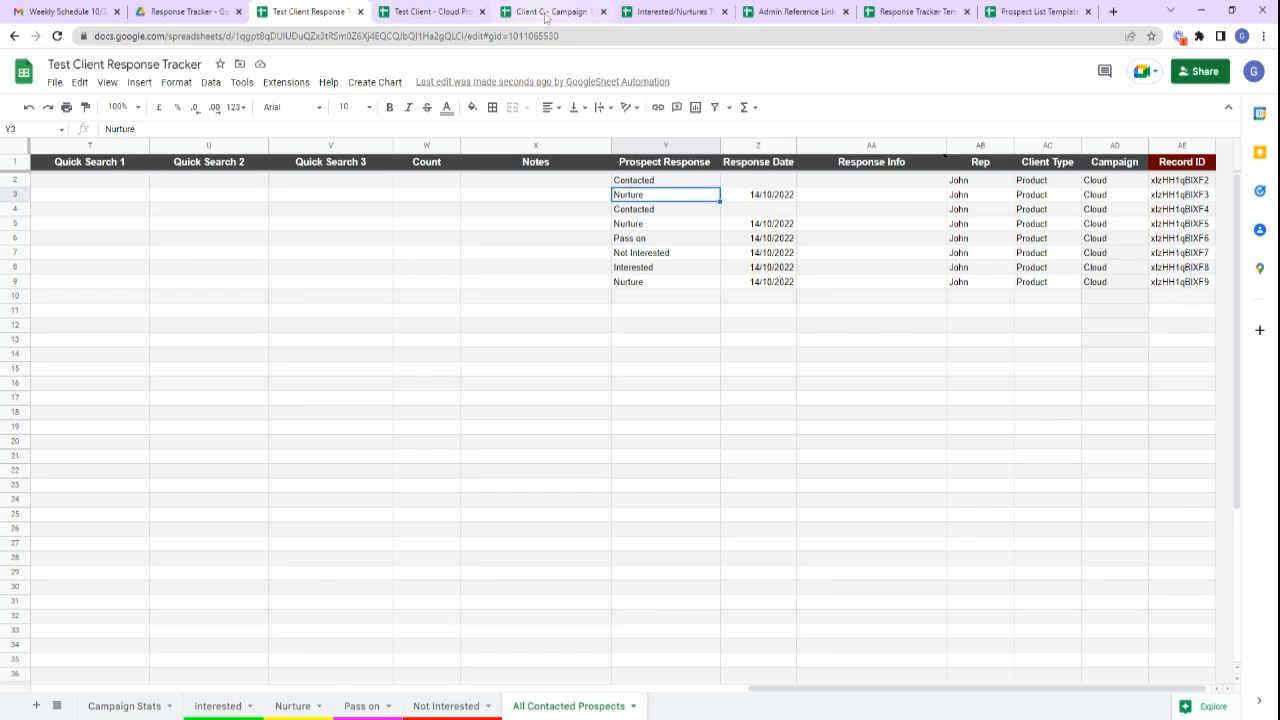
Copy the records ticked for Interested/Nurture from the Test Client - Cloud Prospect List to the Interested/Nurtures Tracker.
left_click(430, 13)
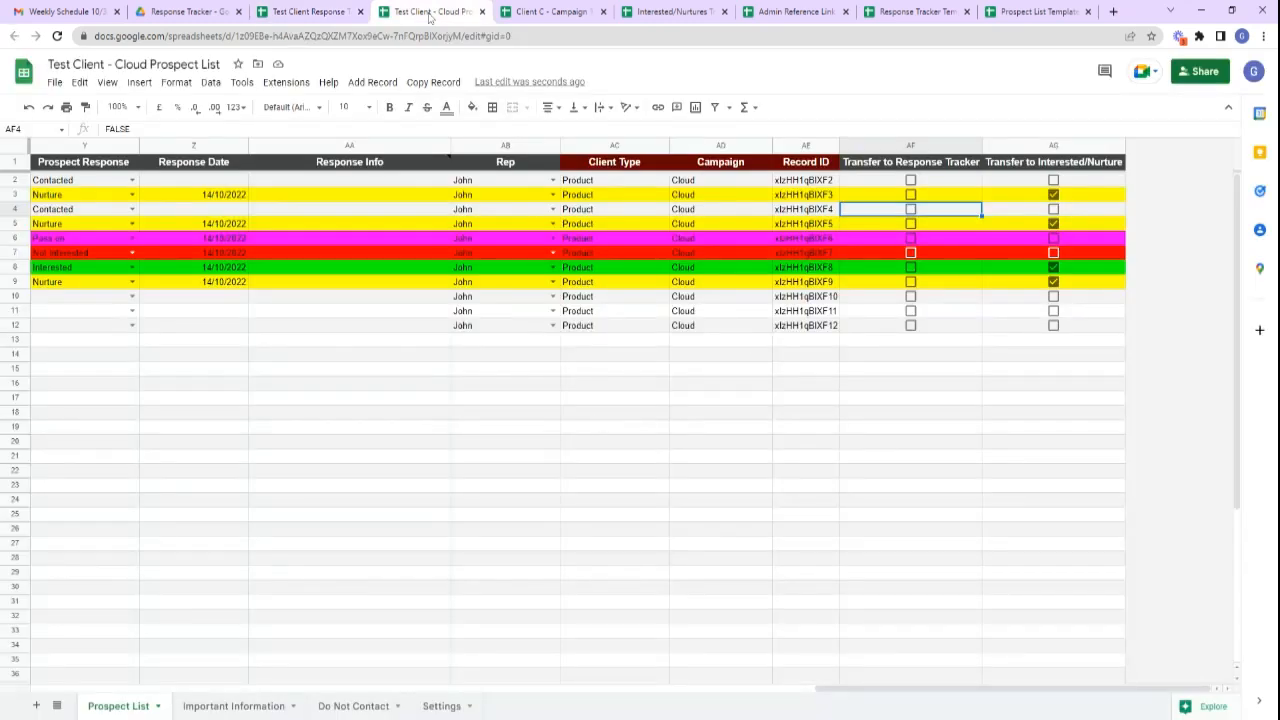
left_click(433, 84)
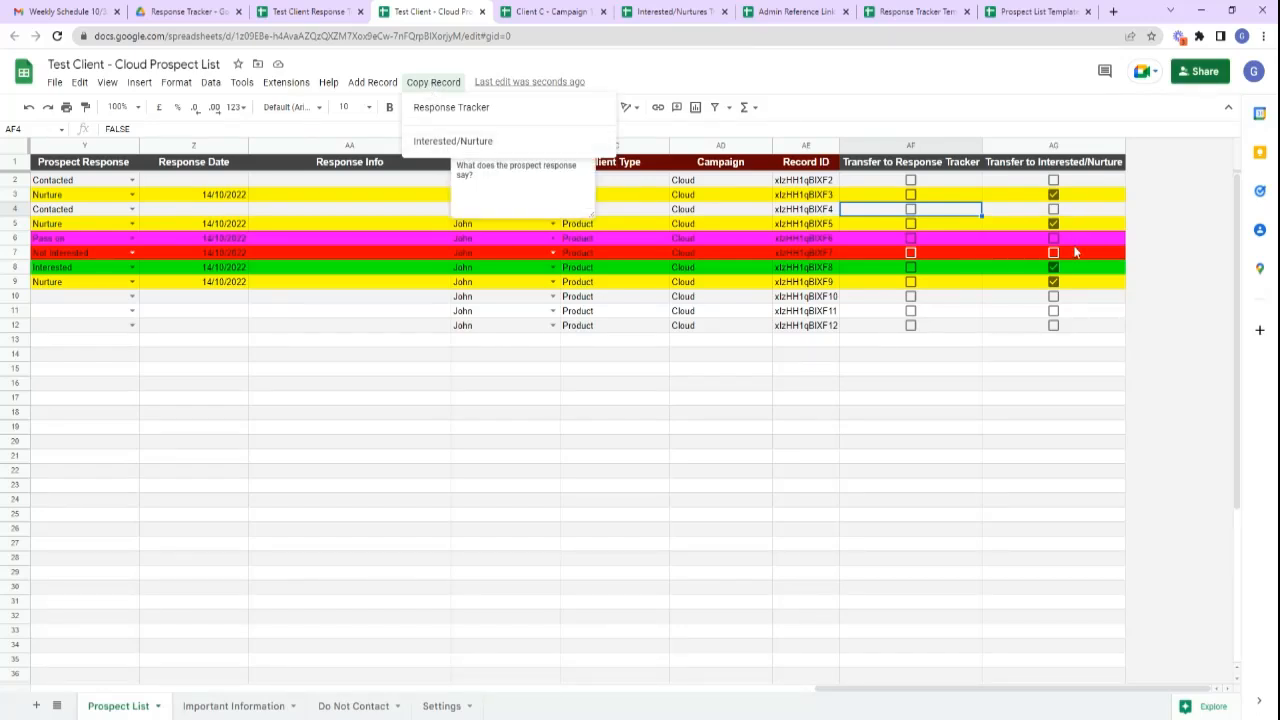
left_click(462, 146)
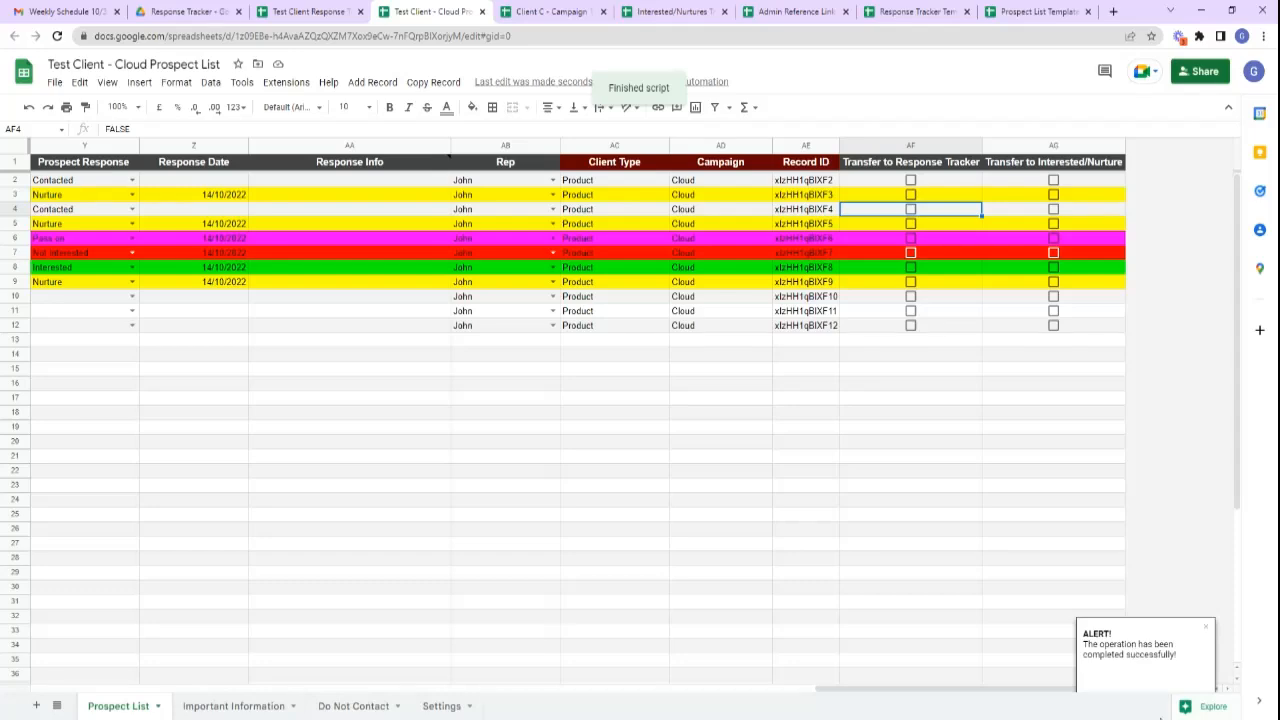
Review the copied records across the columns of the Test Client sheet in the Interested/Nurtures Tracker.
left_click(671, 18)
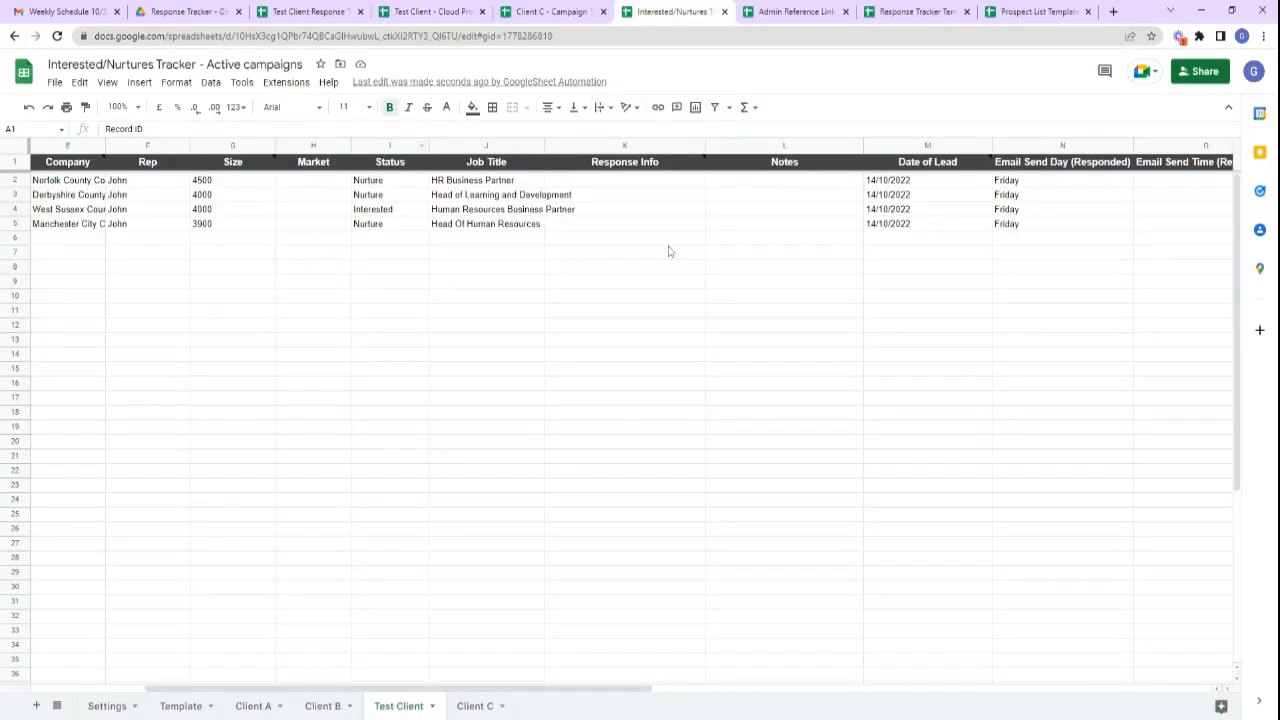
left_click_drag(647, 688, 787, 708)
left_click_drag(926, 709, 789, 708)
left_click(727, 183)
left_click_drag(727, 183, 4, 224)
left_click(505, 500)
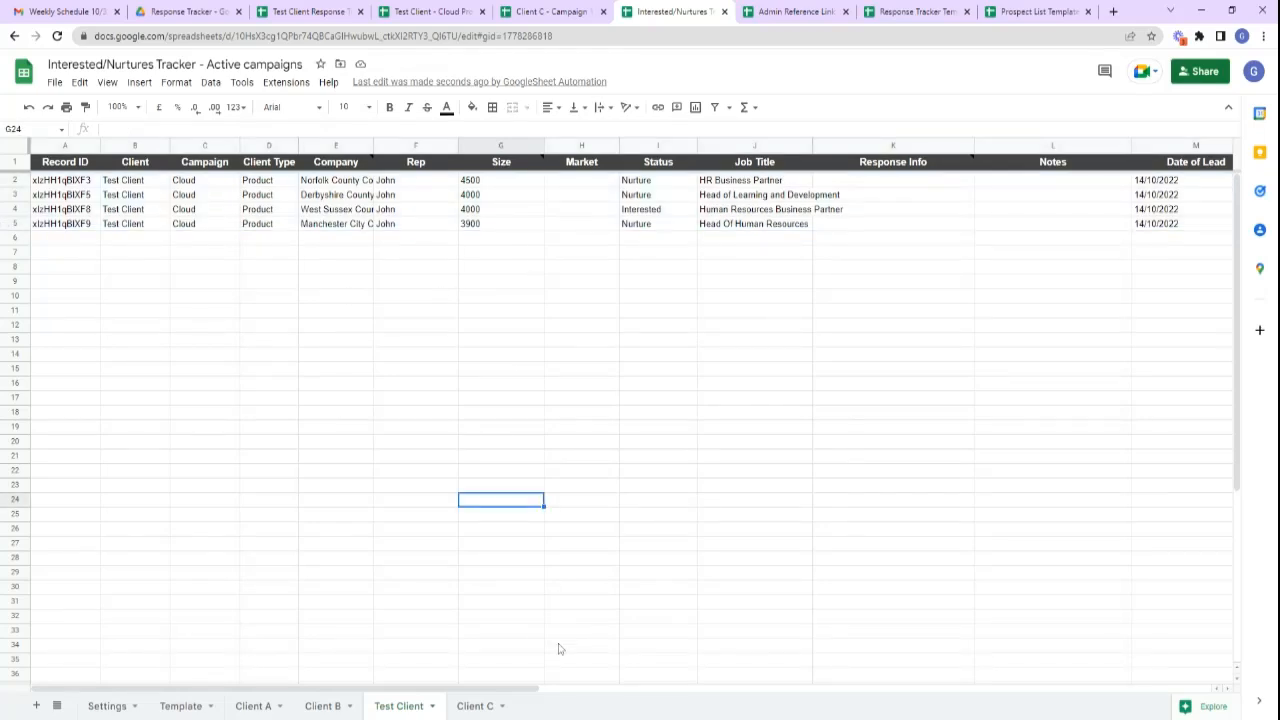
Examine the Market column for the copied records in rows 2 to 5 of the Test Client sheet.
left_click(581, 184)
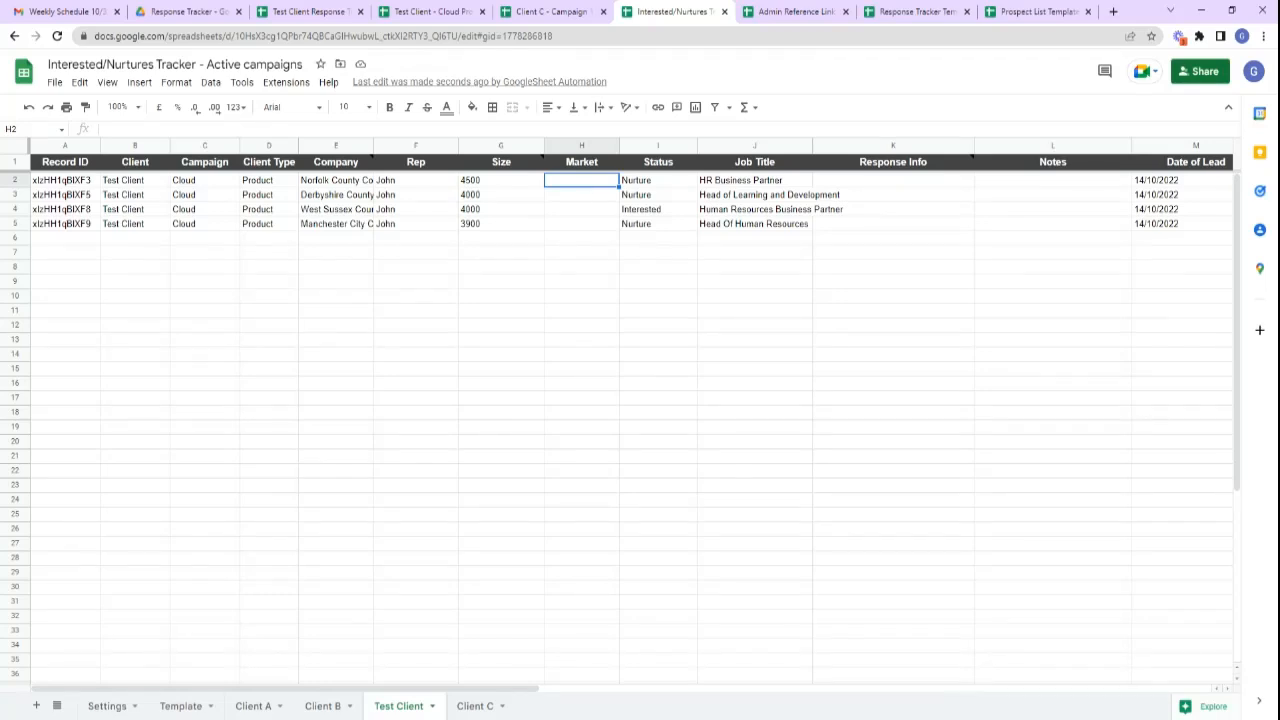
left_click(591, 199)
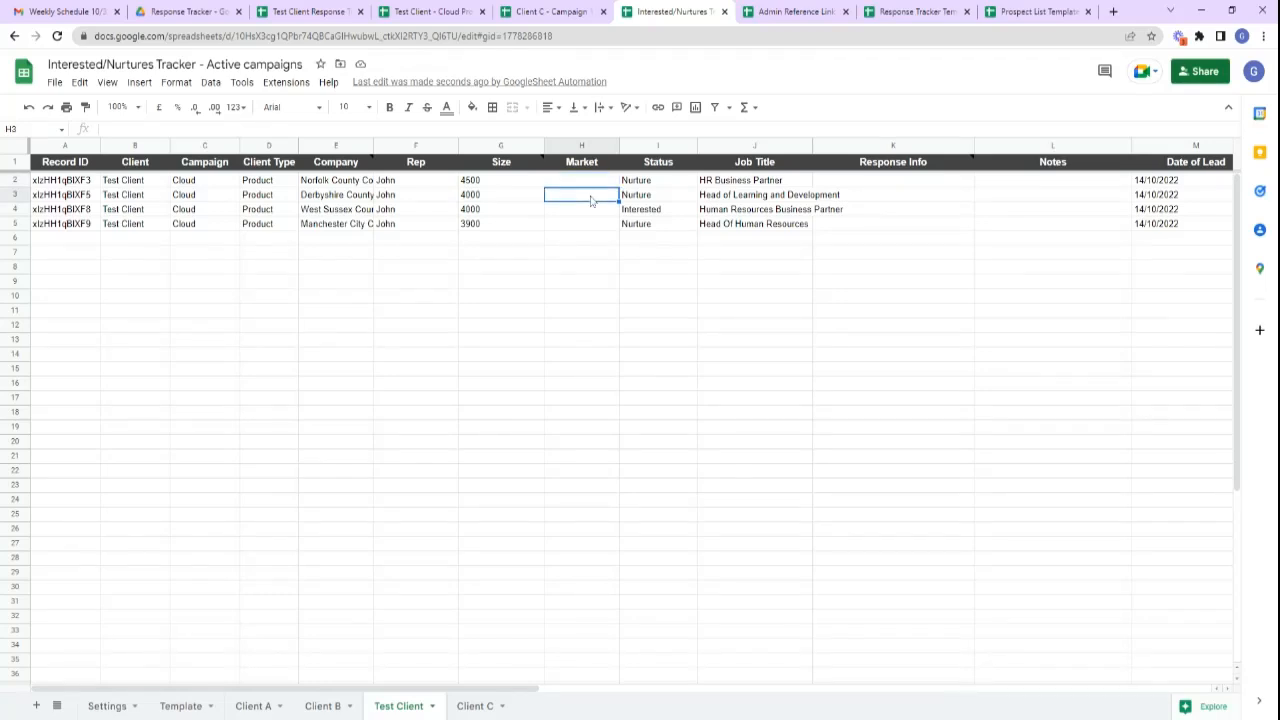
left_click_drag(591, 182, 583, 229)
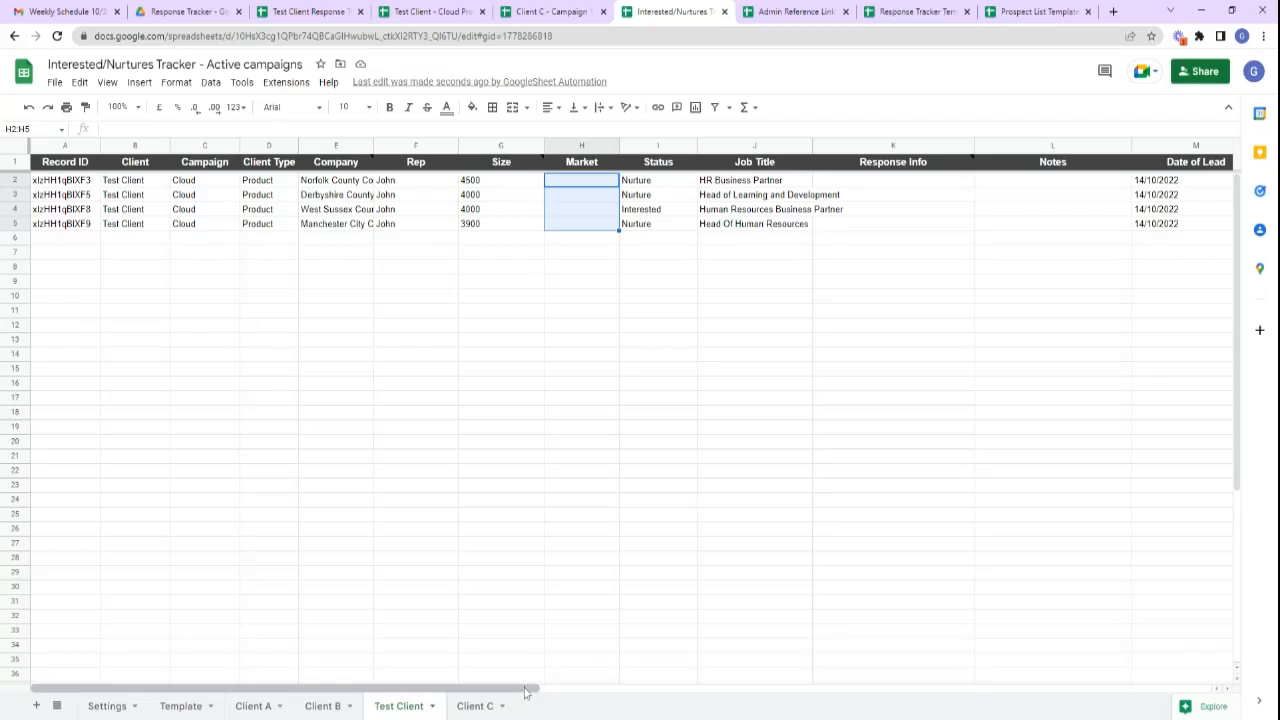
left_click(588, 147)
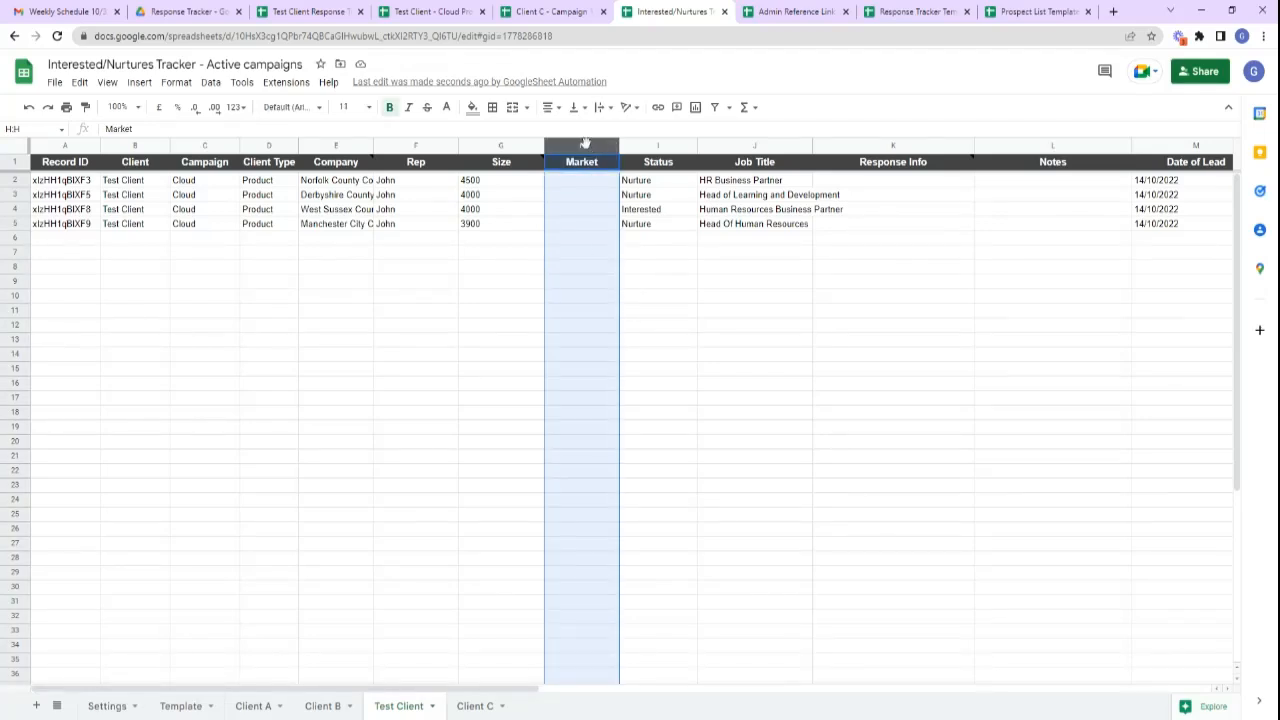
left_click(695, 292)
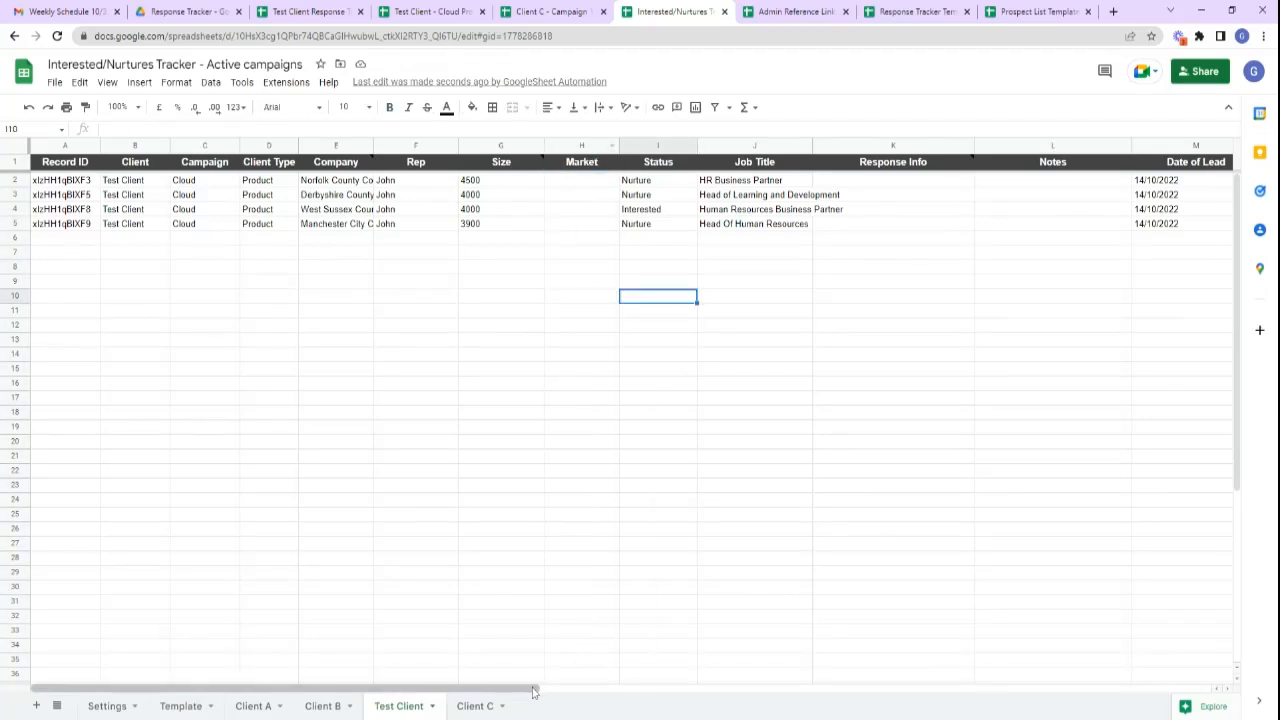
Examine the columns from Email Send Time (Responded) to Remarks for rows 2 to 5 of the Test Client sheet.
left_click_drag(540, 688, 1092, 662)
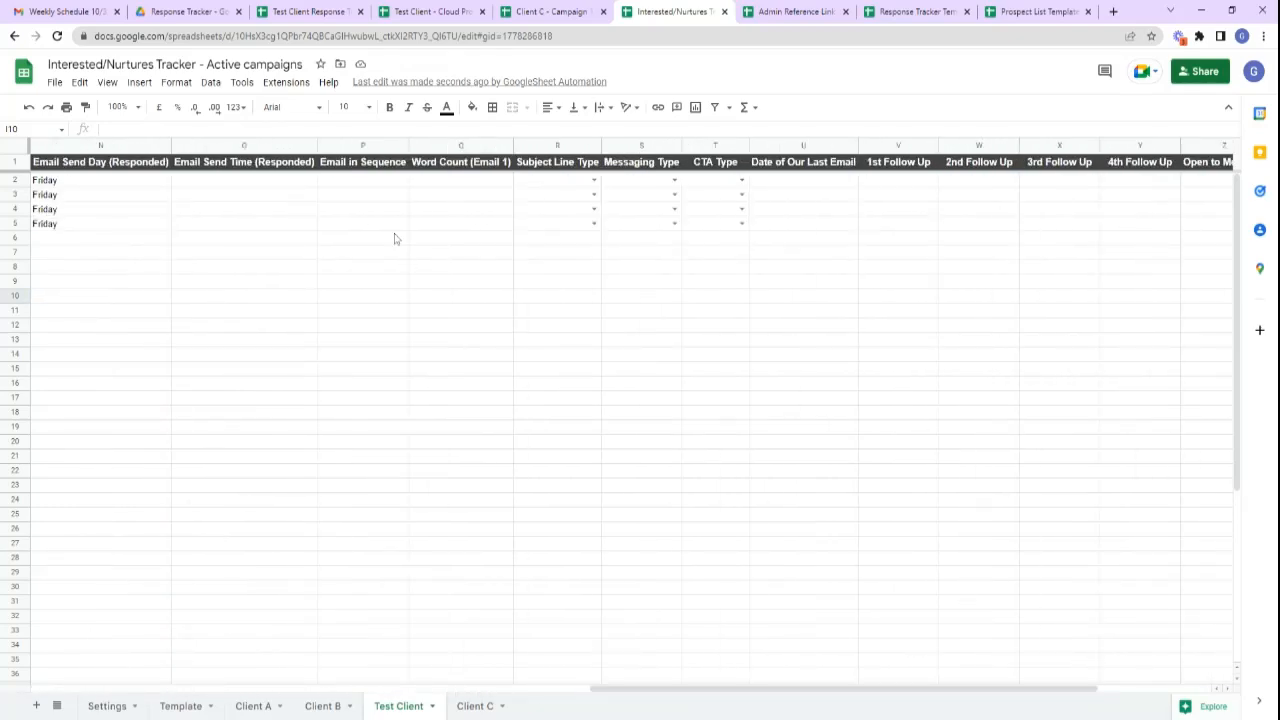
left_click_drag(256, 182, 557, 266)
left_click_drag(783, 310, 1077, 224)
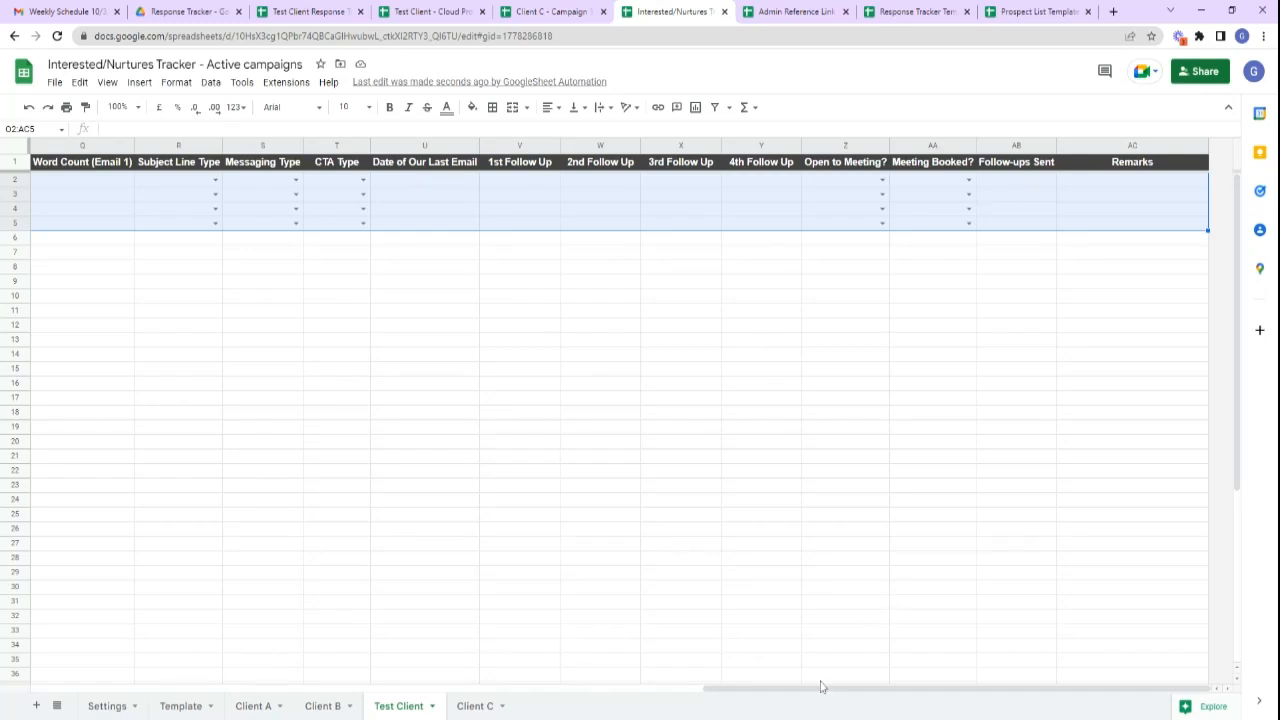
left_click_drag(820, 686, 607, 670)
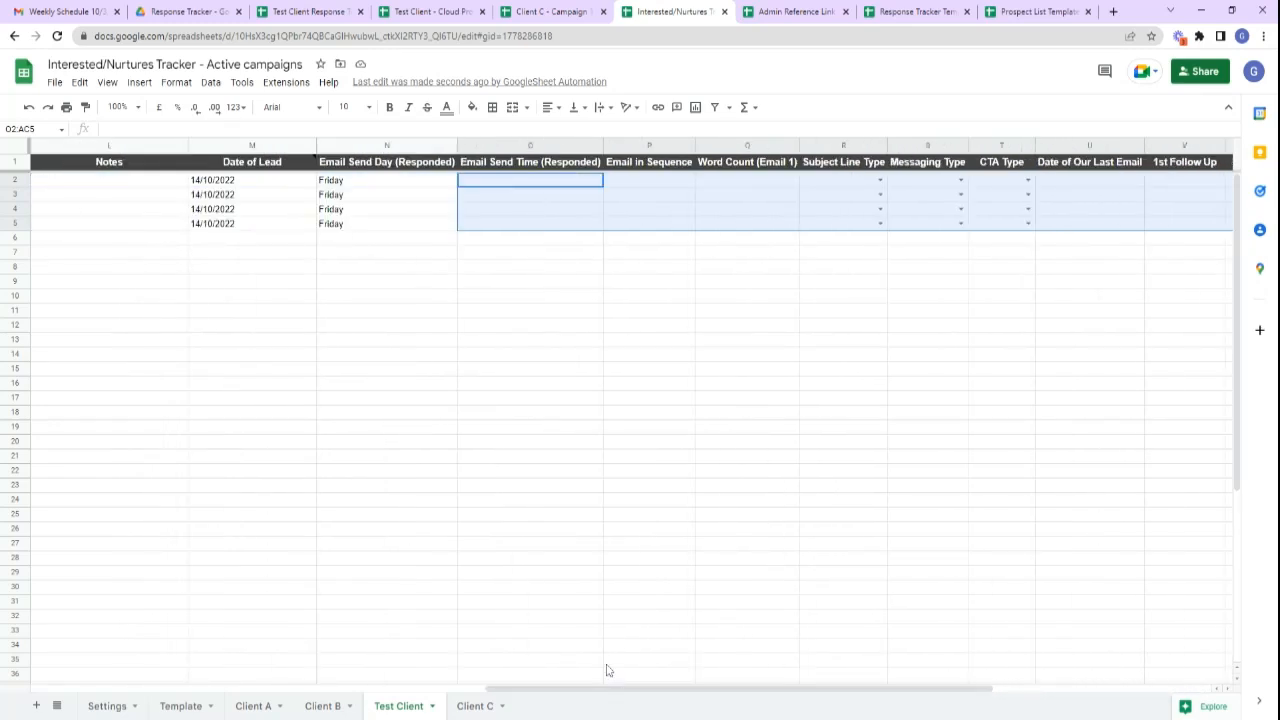
Review the Interested, Nurture, Pass on and Not Interested sheets of the Test Client Response Tracker.
left_click(540, 12)
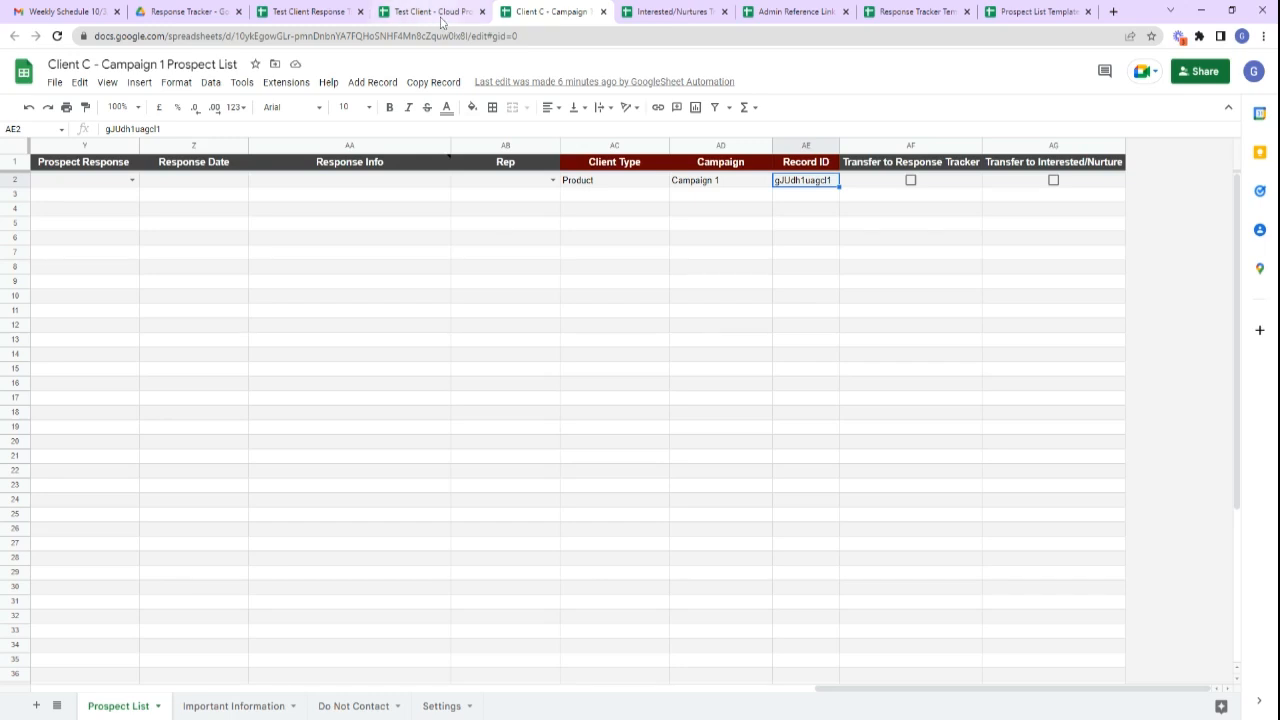
left_click(306, 12)
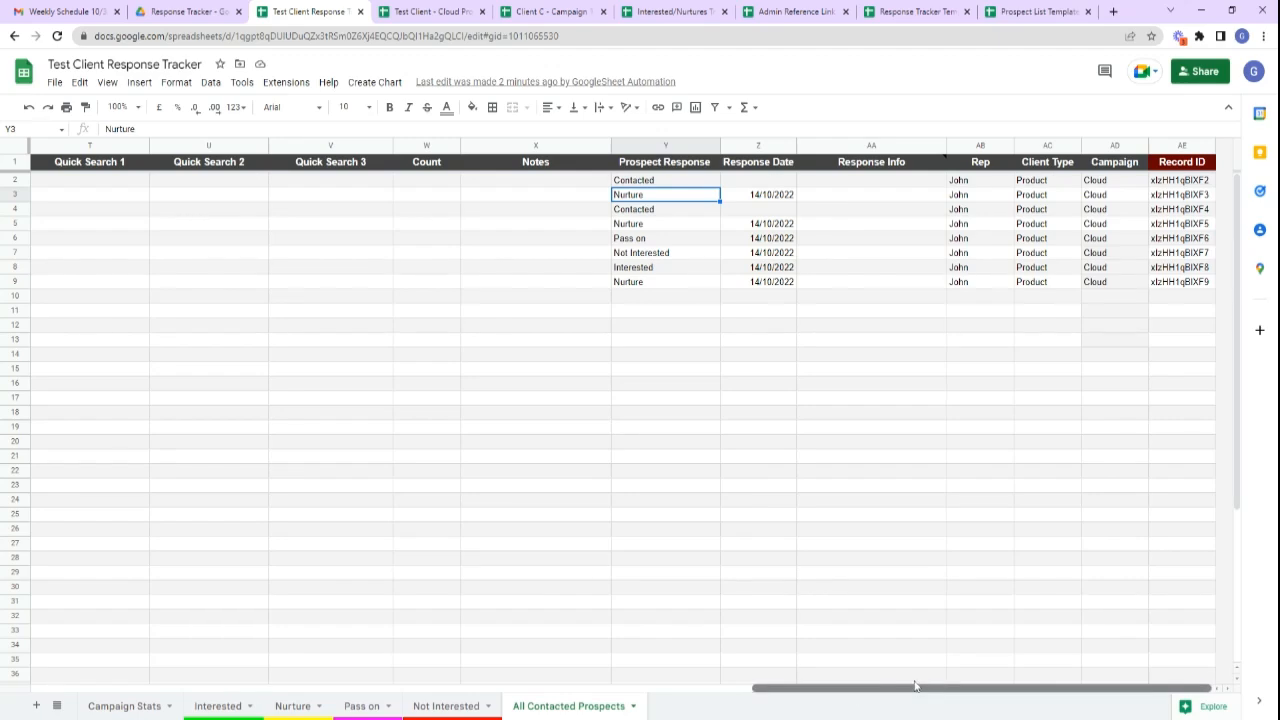
mouse_move(951, 686)
left_mouse_down()
mouse_move(786, 695)
mouse_move(958, 684)
left_mouse_up()
left_click(218, 706)
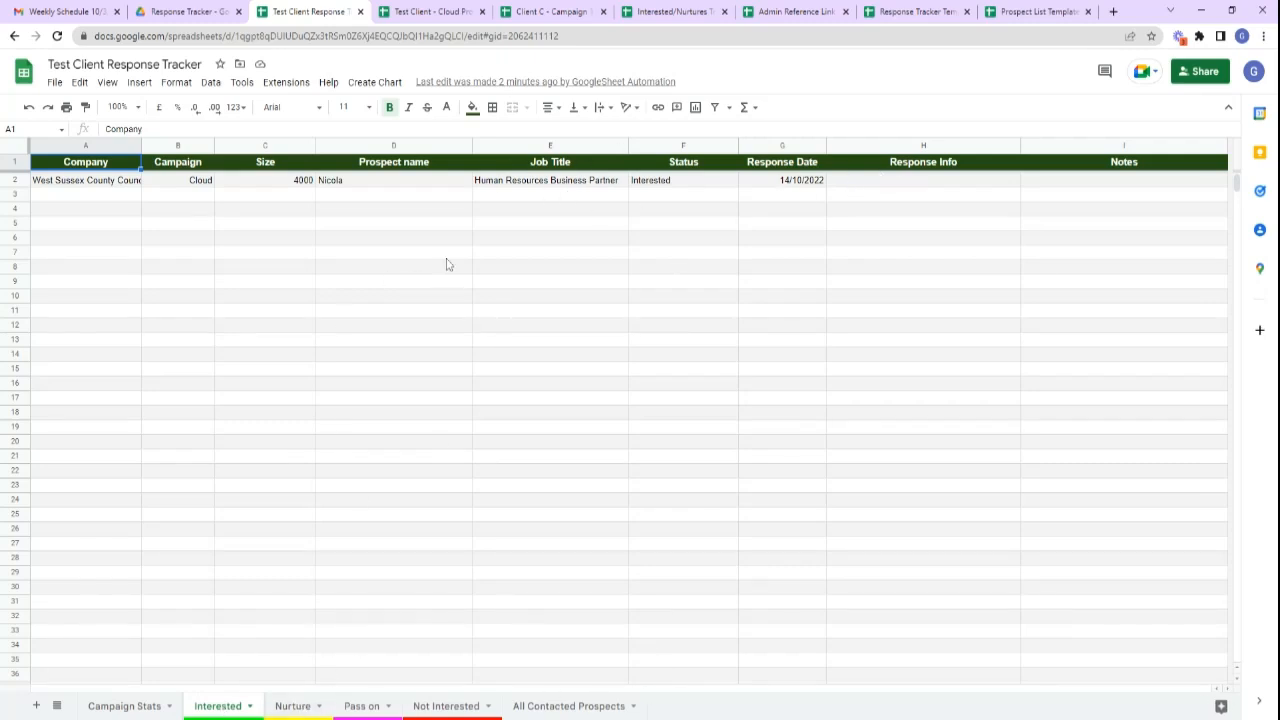
left_click(300, 706)
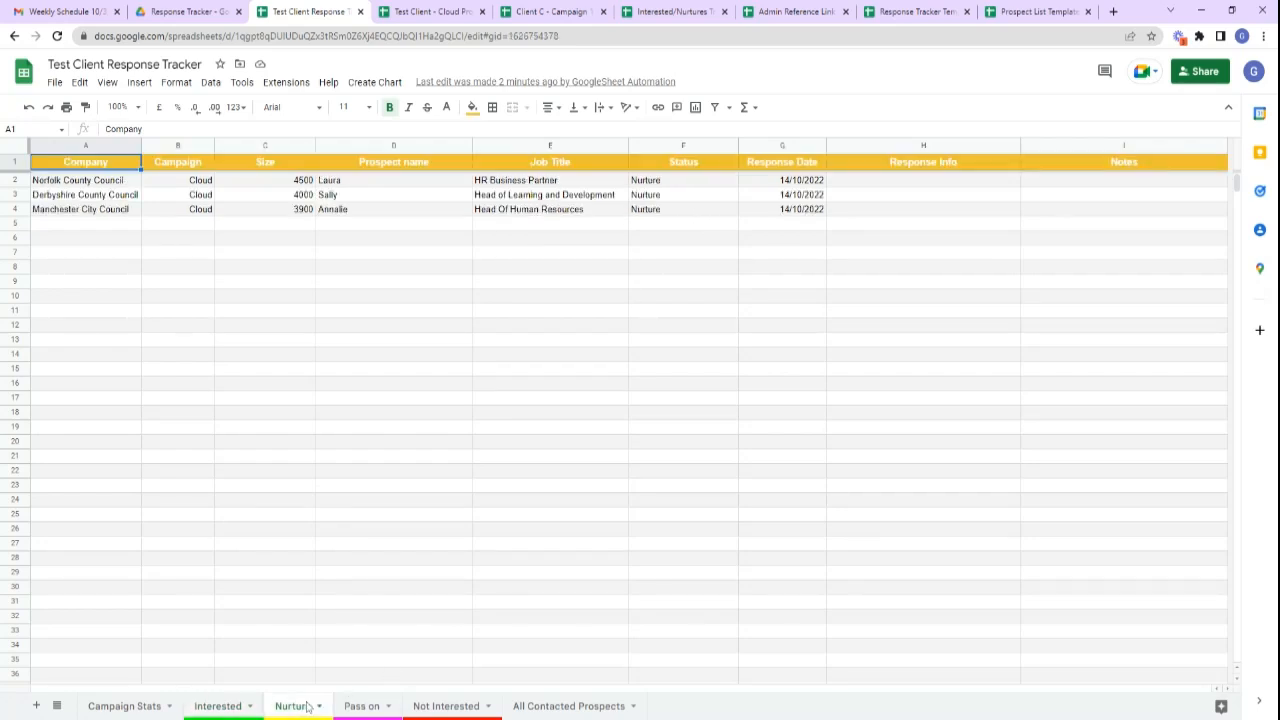
left_click(360, 706)
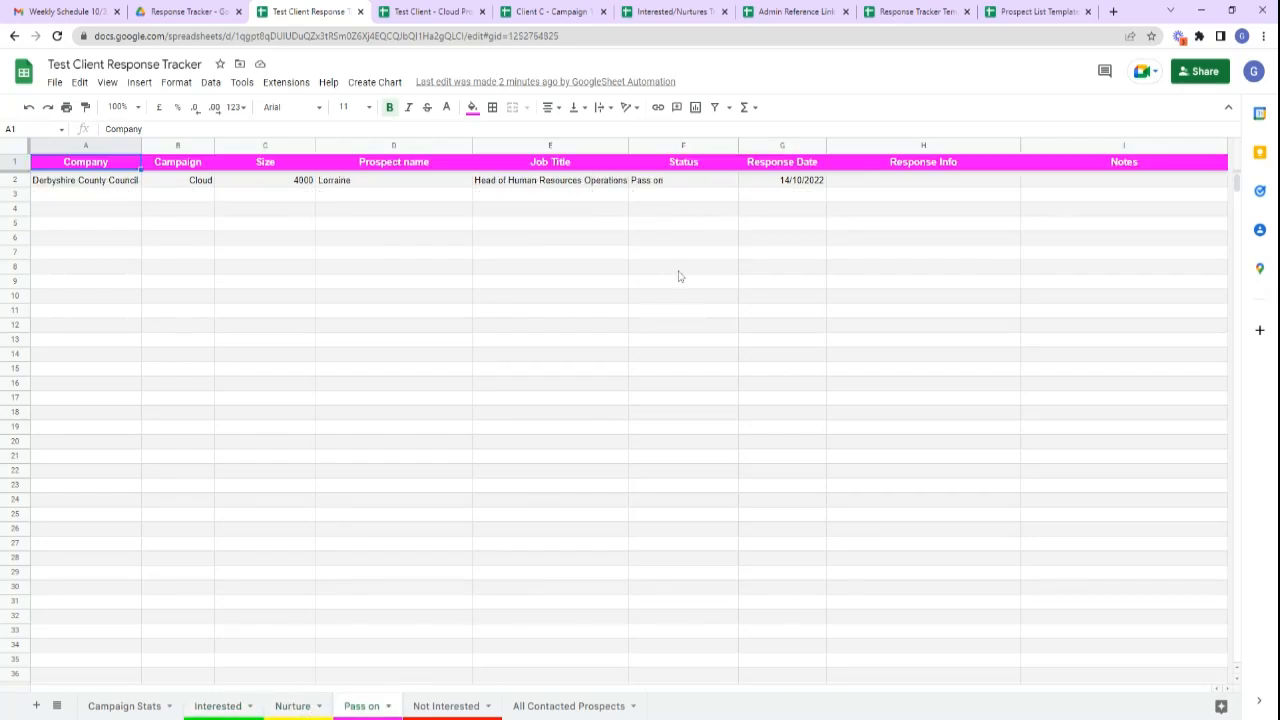
left_click(440, 706)
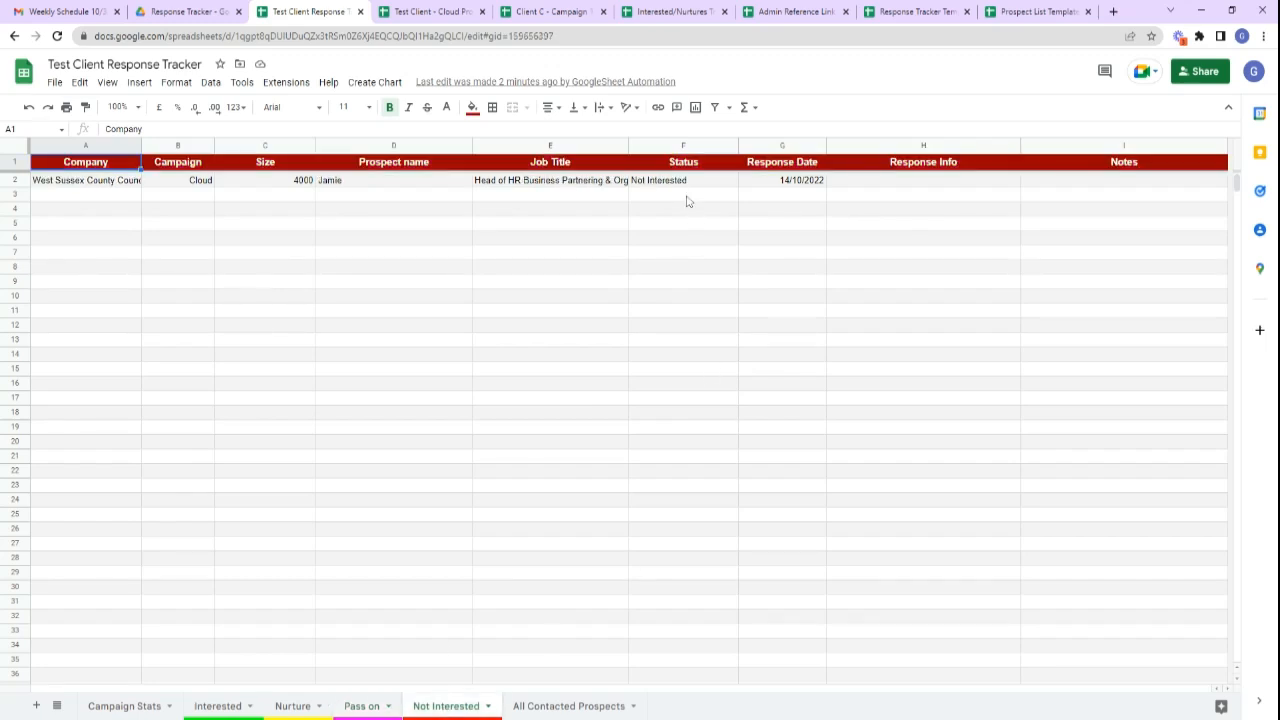
Compare the Prospects Contacted figure in Campaign Stats with the Prospect Response entries in rows 2 to 9 of All Contacted Prospects.
left_click(566, 706)
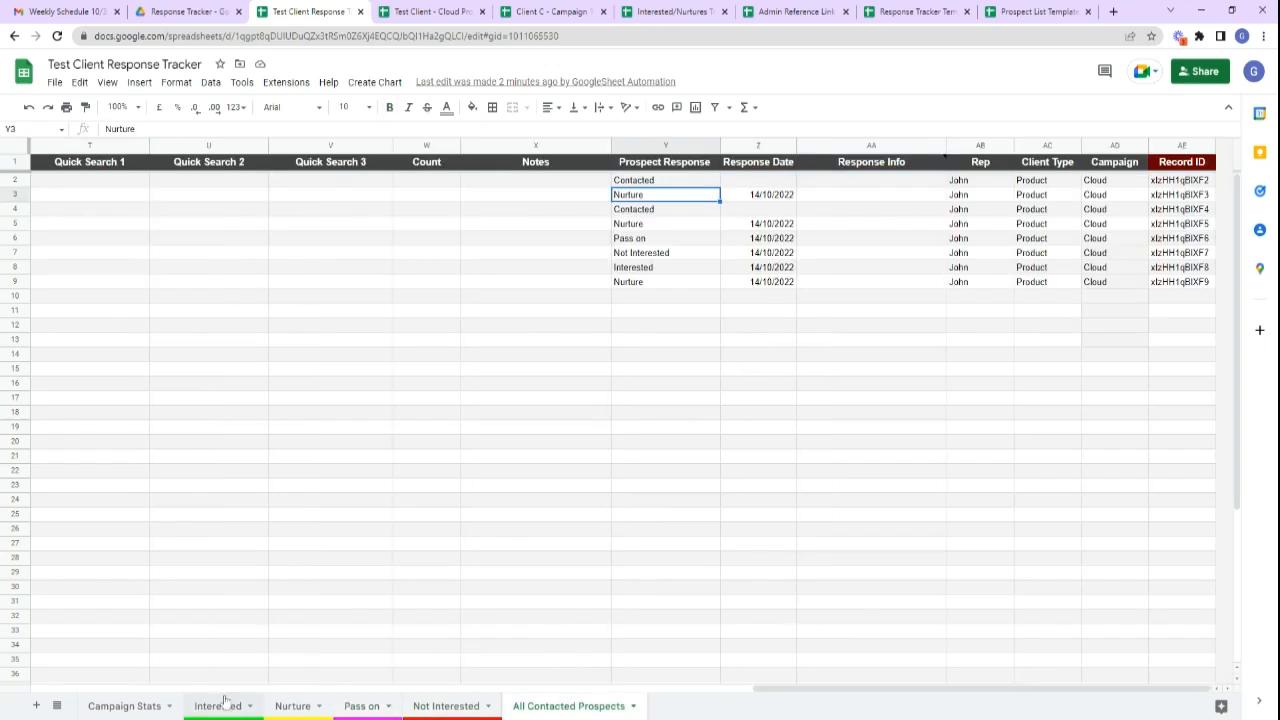
left_click(130, 712)
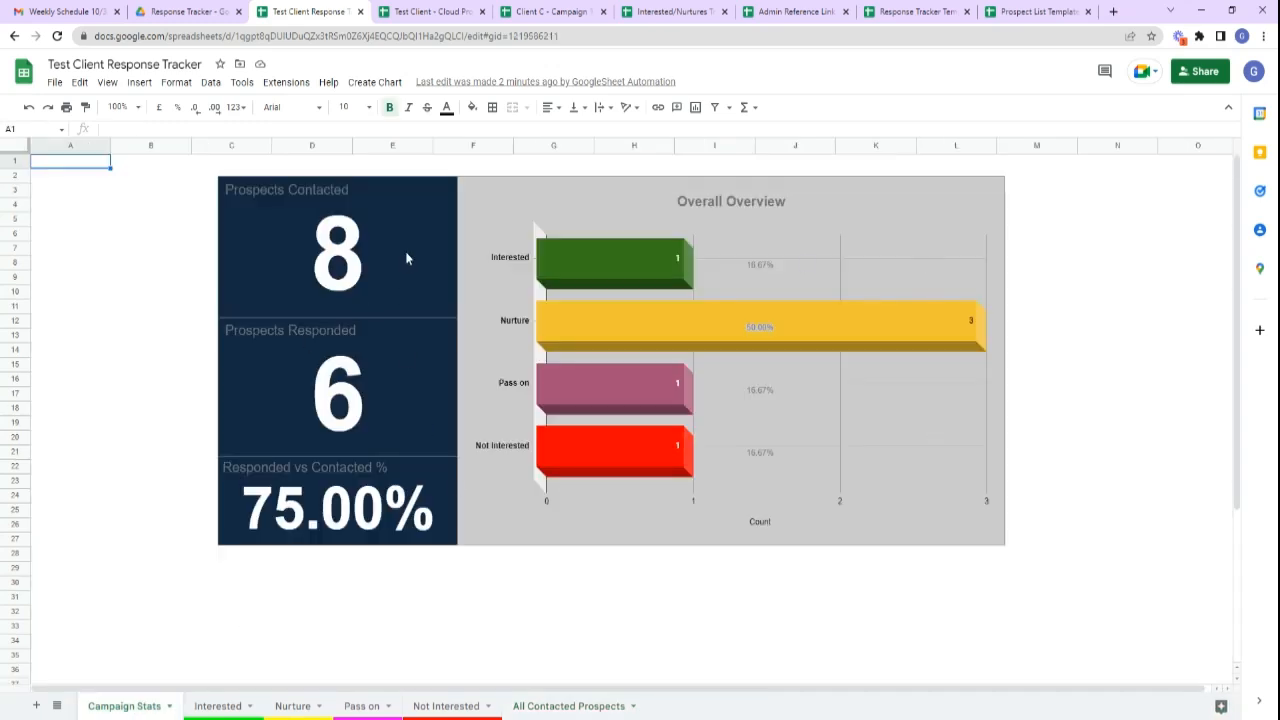
left_click(601, 708)
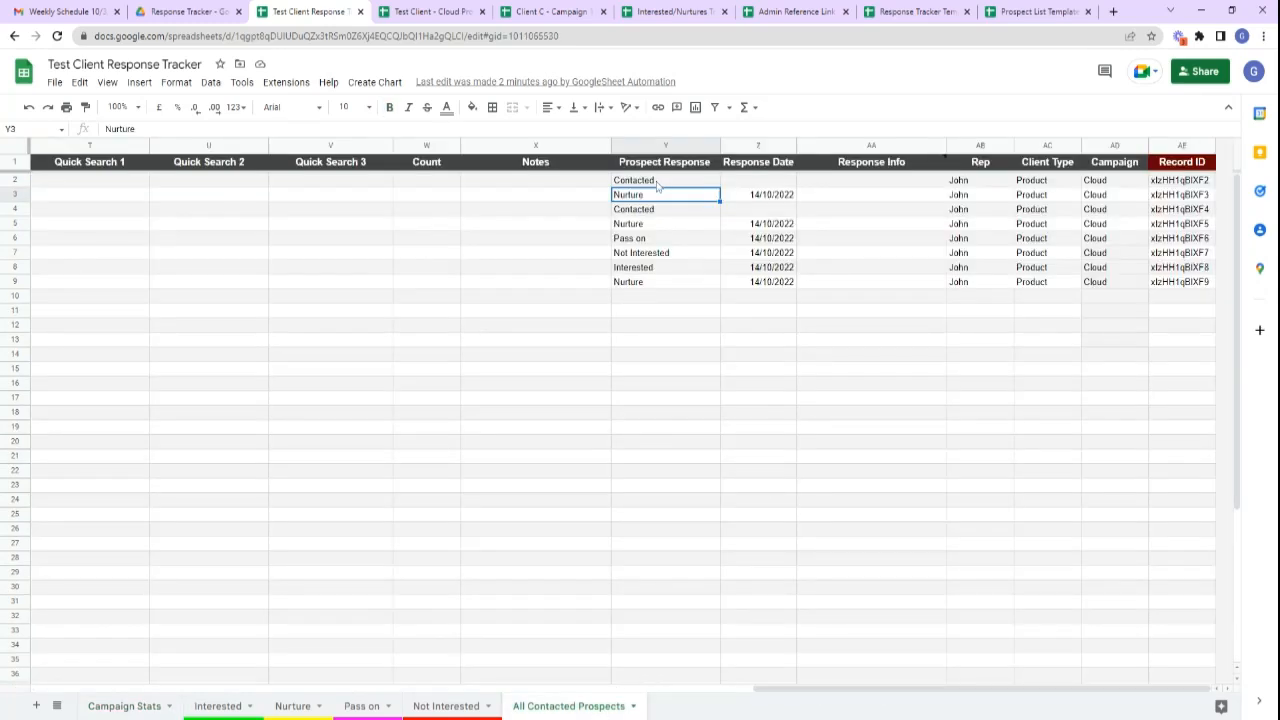
left_click_drag(657, 183, 662, 285)
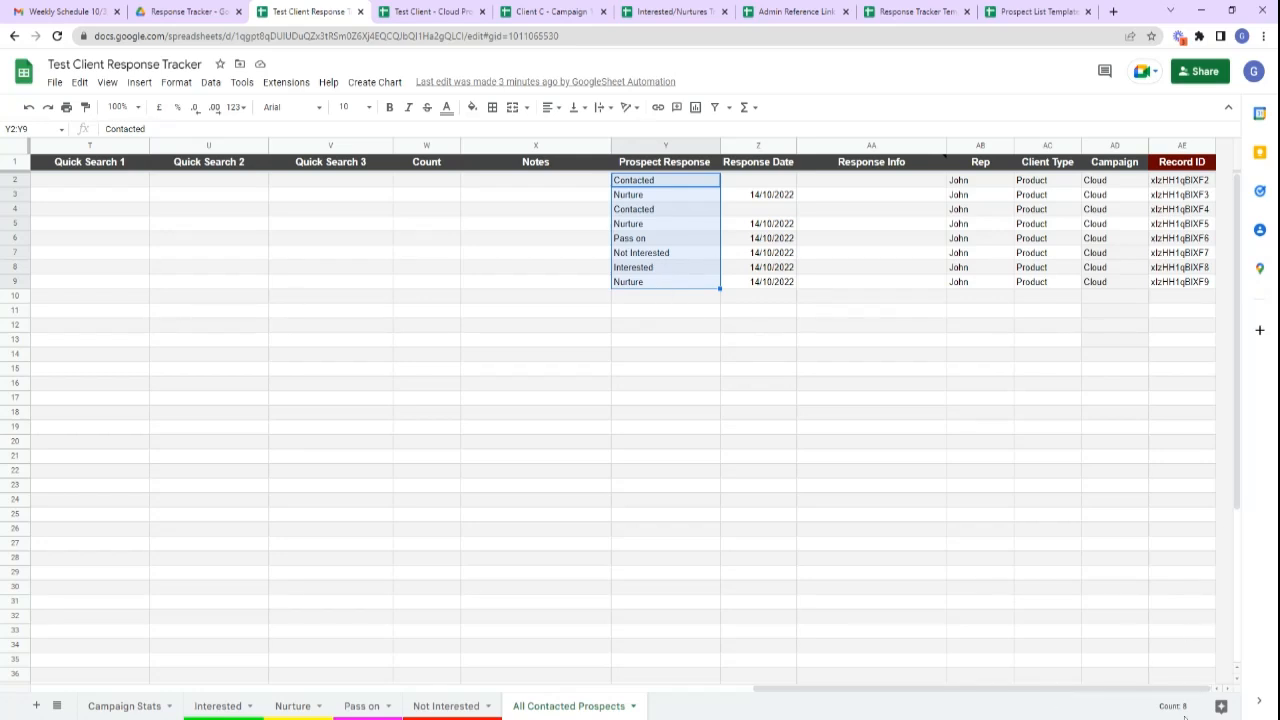
left_click(116, 706)
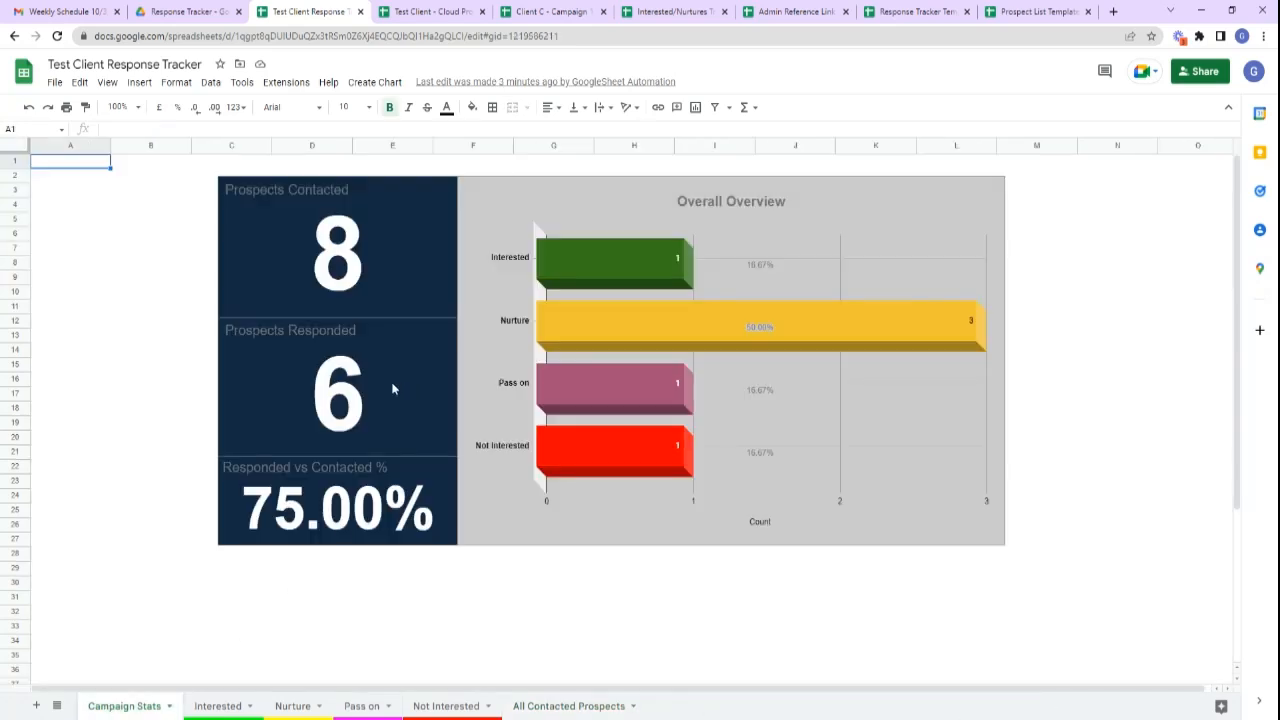
Check the Prospects Responded and Responded vs Contacted % figures against the individual responses in All Contacted Prospects.
left_click(347, 392)
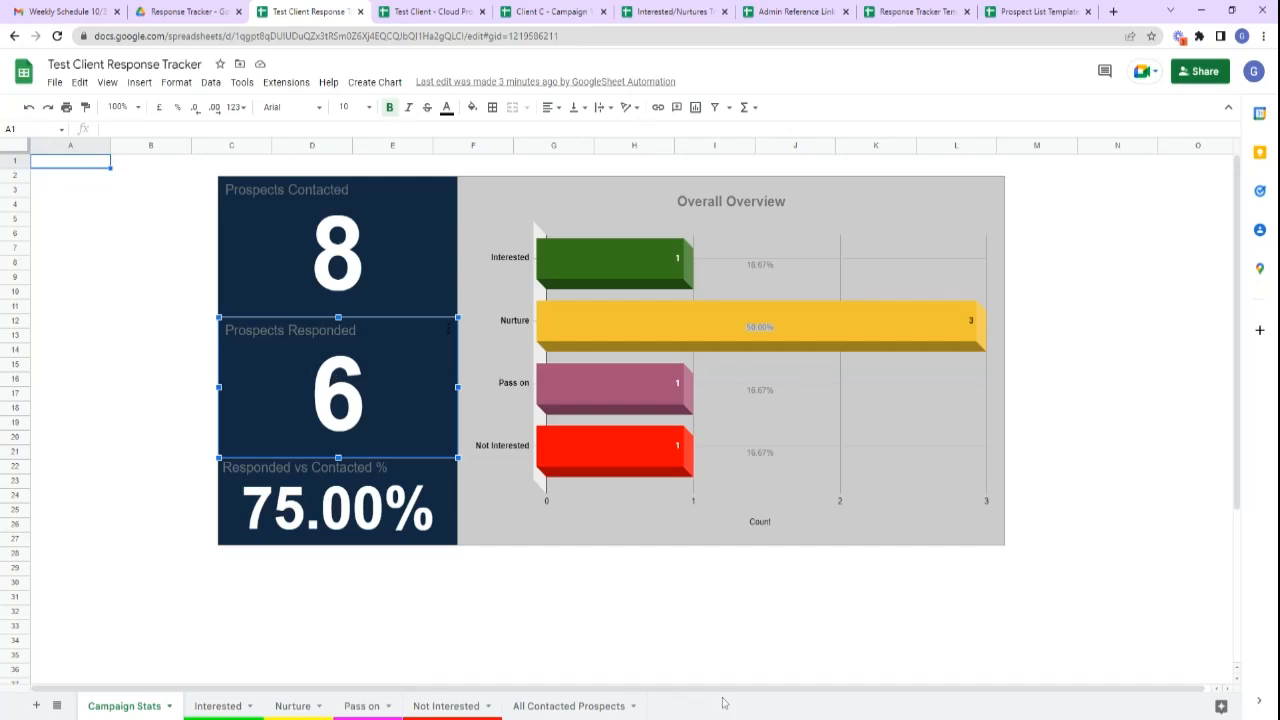
left_click(568, 706)
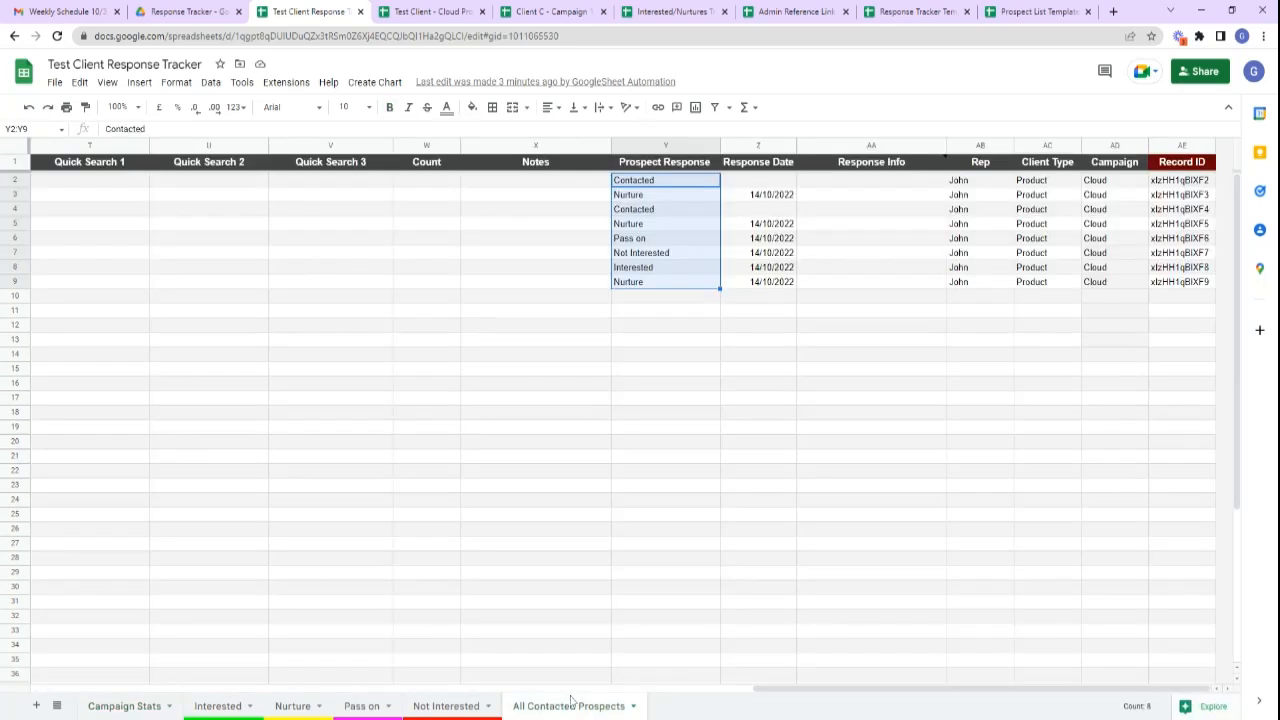
left_click(646, 199)
left_click(649, 226)
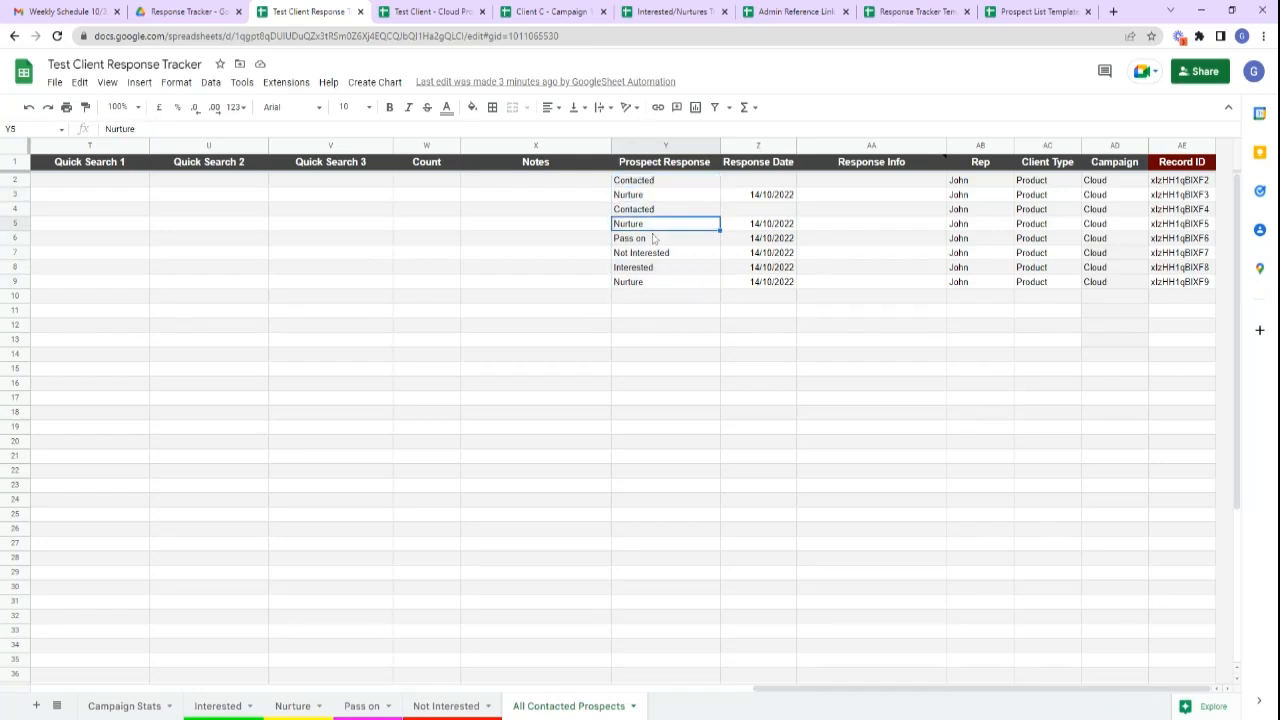
left_click(655, 240)
left_click(656, 254)
left_click(652, 268)
left_click(651, 284)
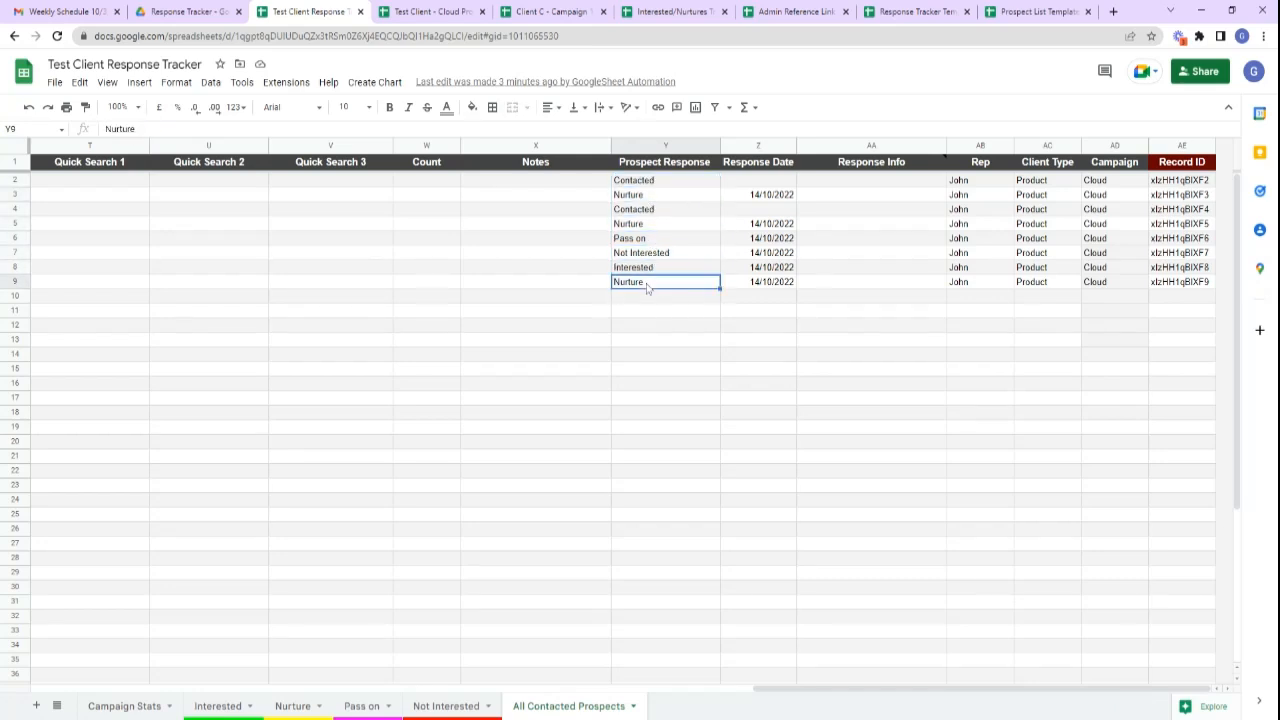
left_click(143, 705)
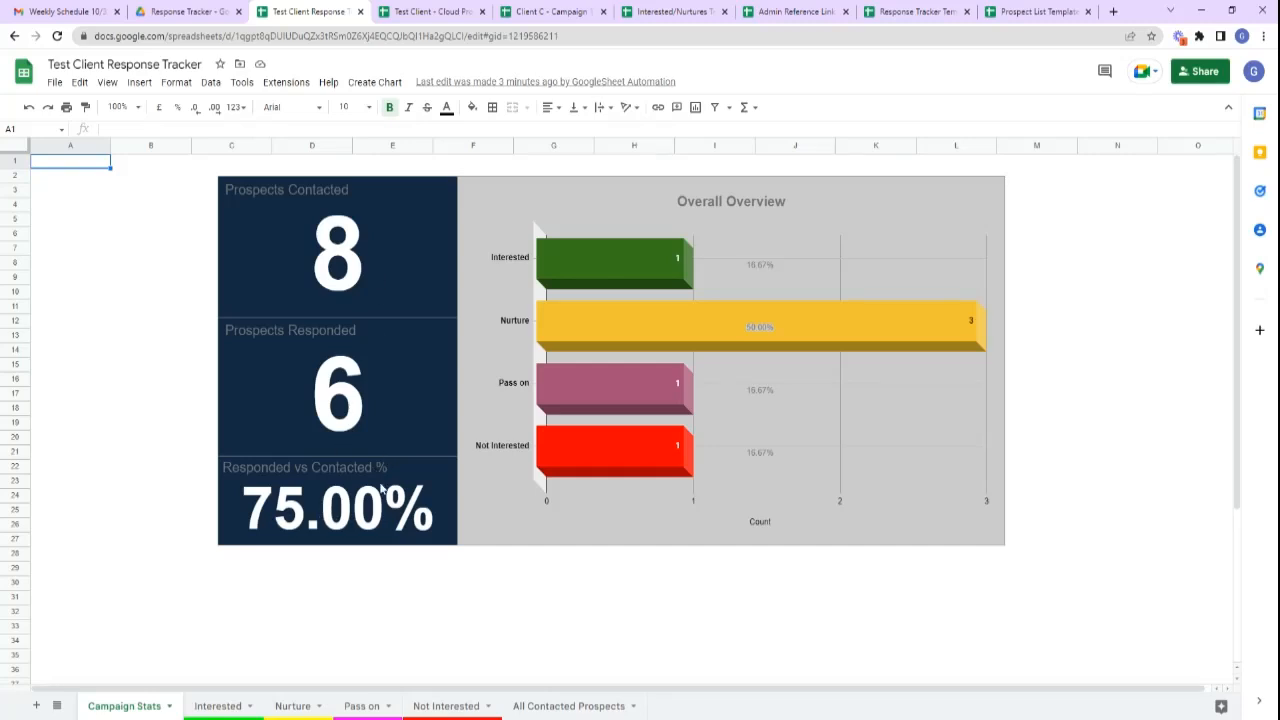
scroll(413, 487, "down", 1)
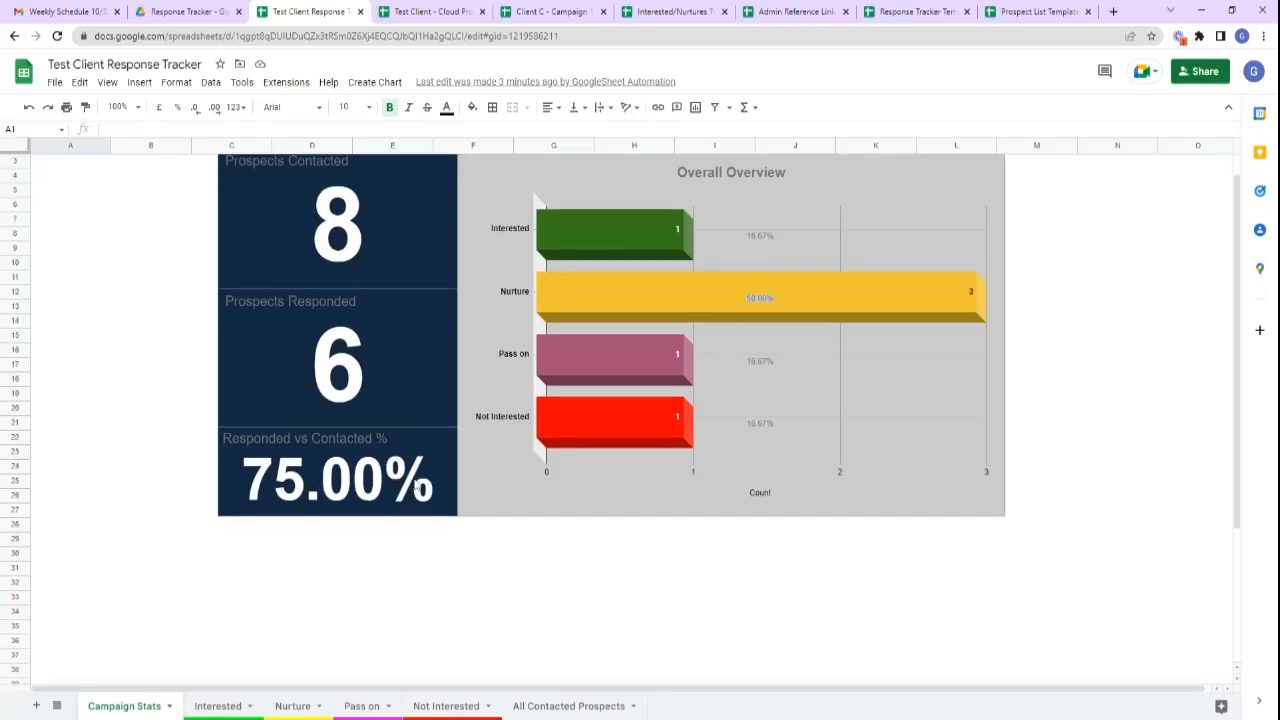
Run the custom Create Chart command from the Campaign Stats sheet and authorize its attached script.
left_click(155, 555)
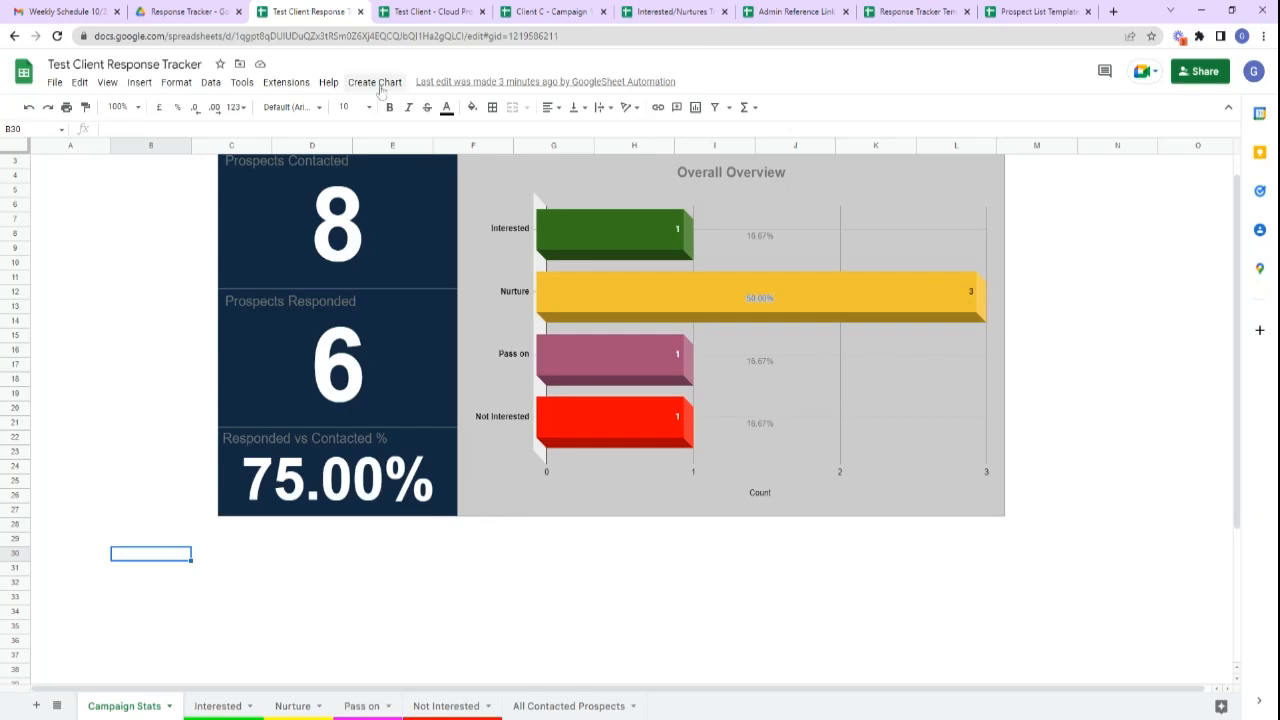
left_click(629, 598)
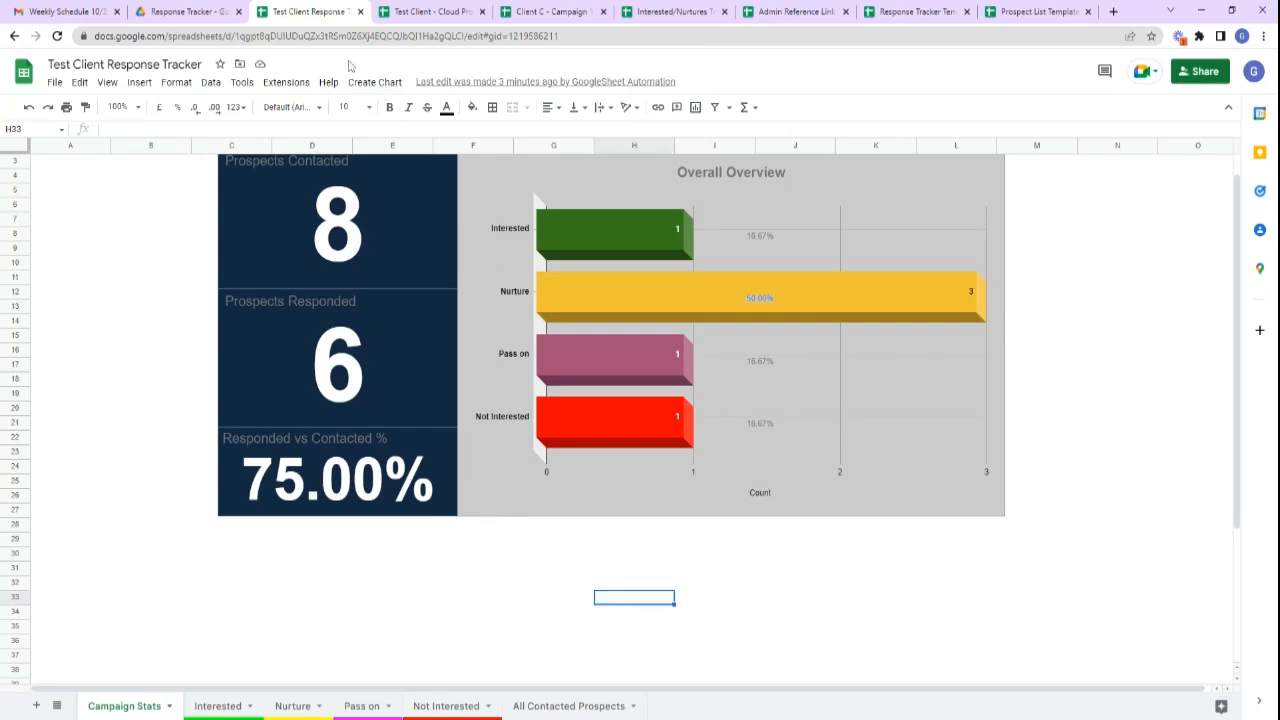
left_click(374, 82)
left_click(372, 106)
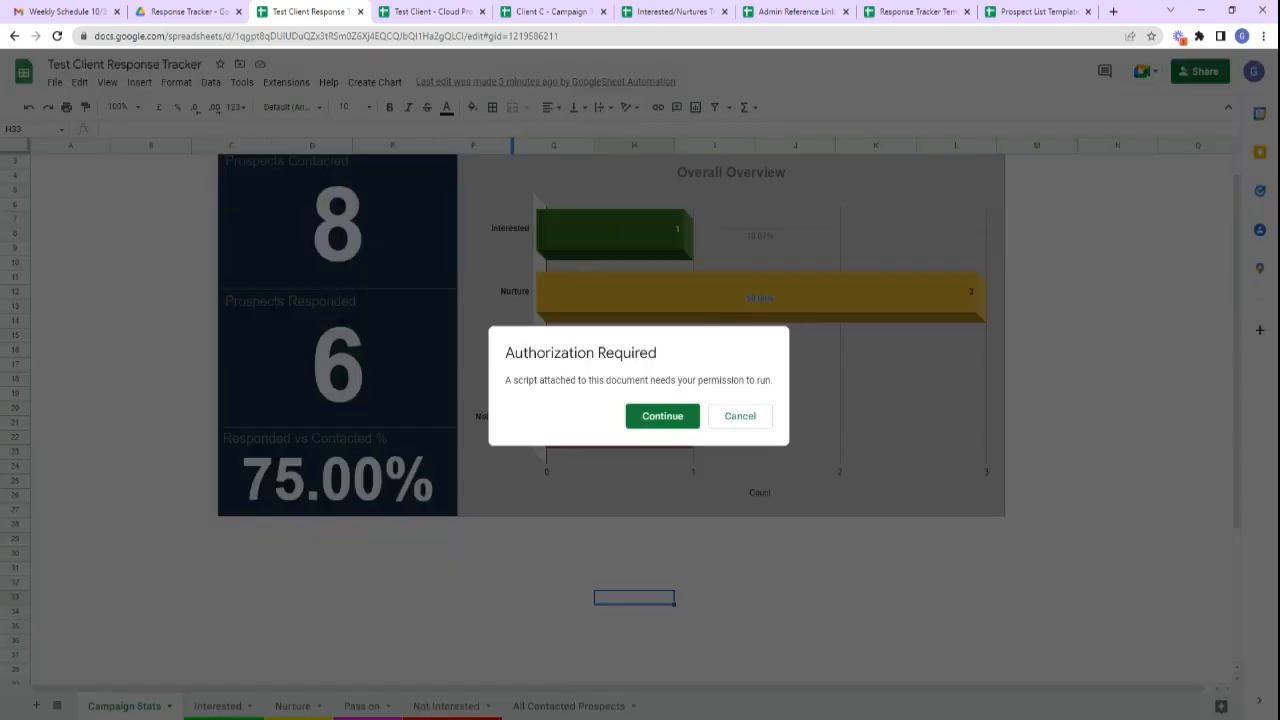
left_click(662, 415)
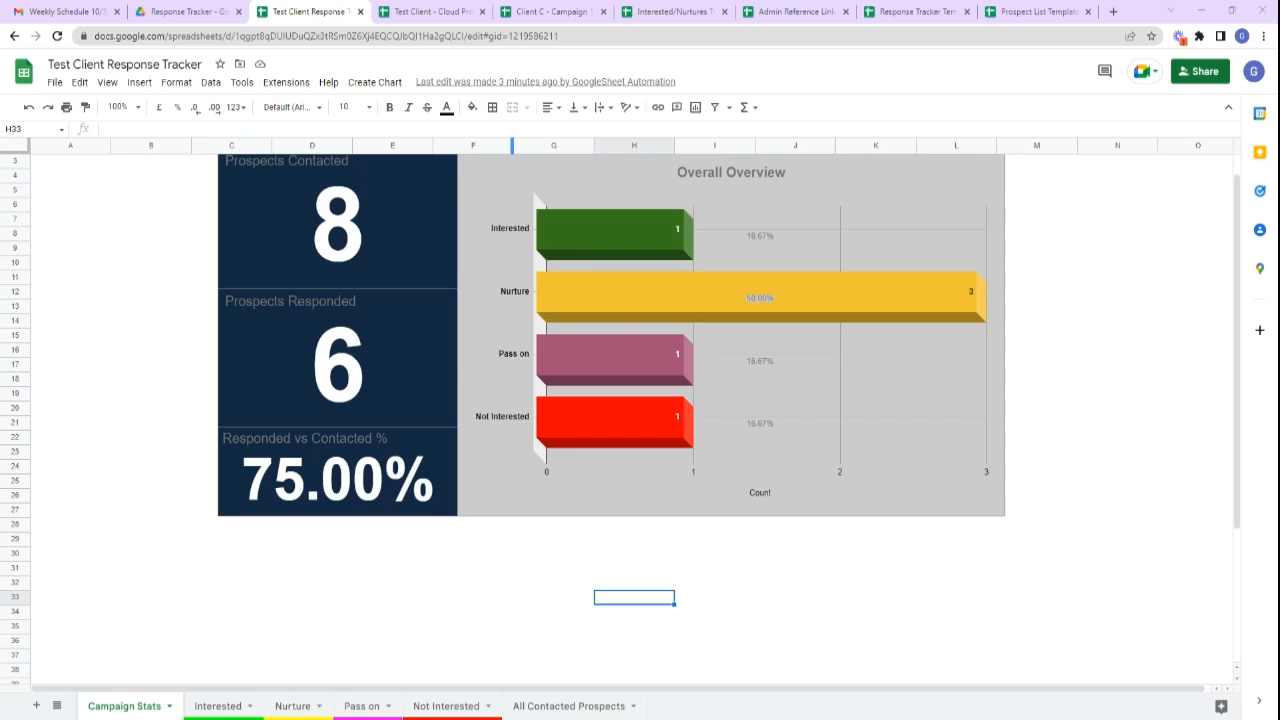
Create a campaign chart for the Cloud campaign on the Campaign Stats sheet and view it.
left_click(376, 82)
left_click(362, 107)
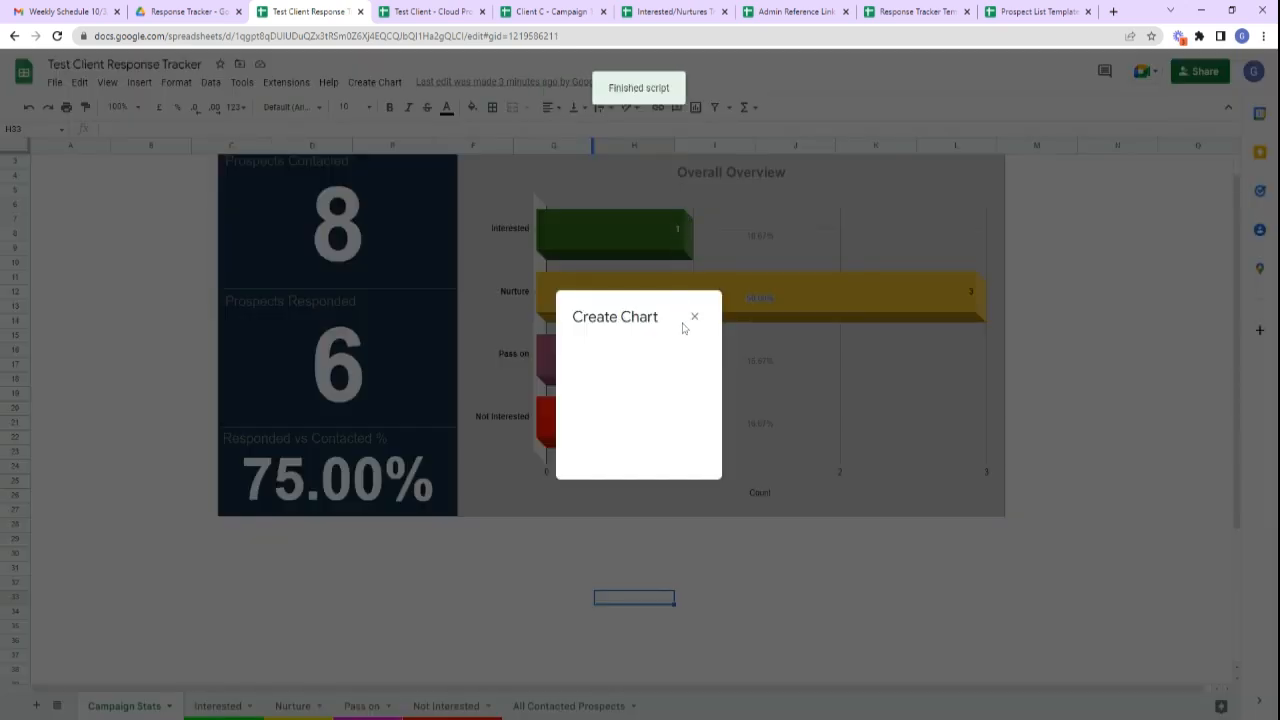
left_click(660, 372)
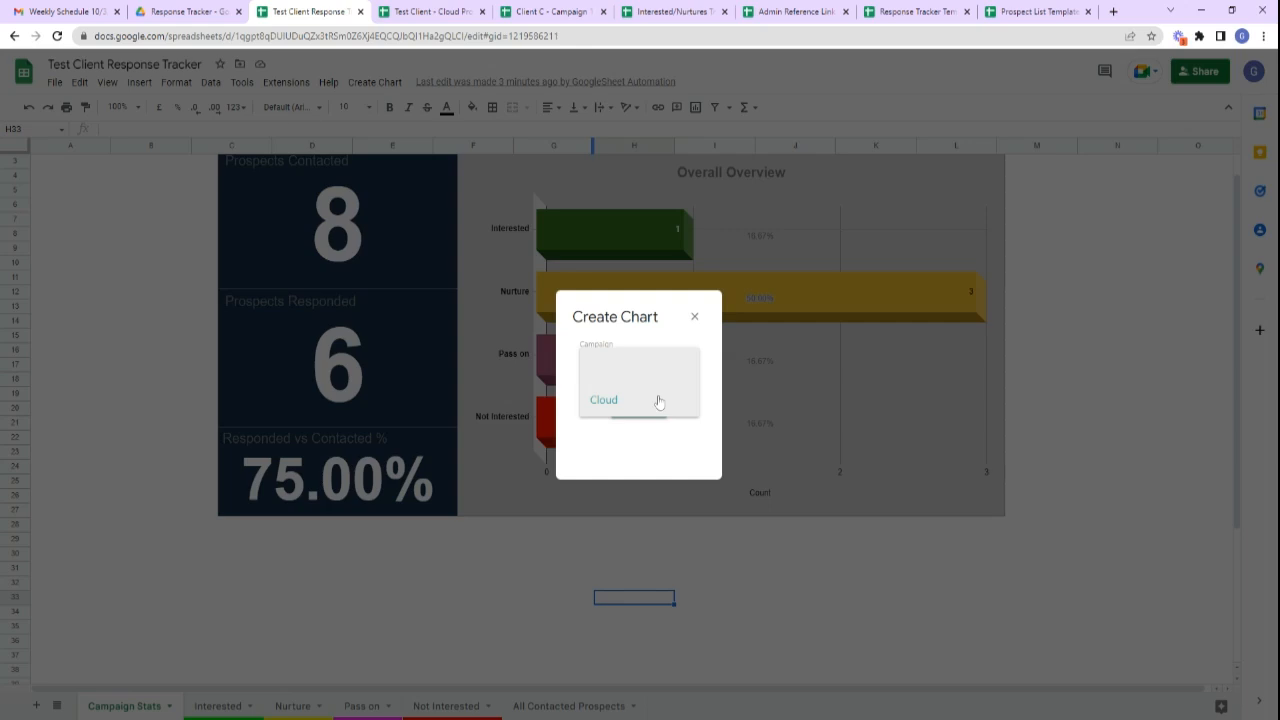
left_click(628, 407)
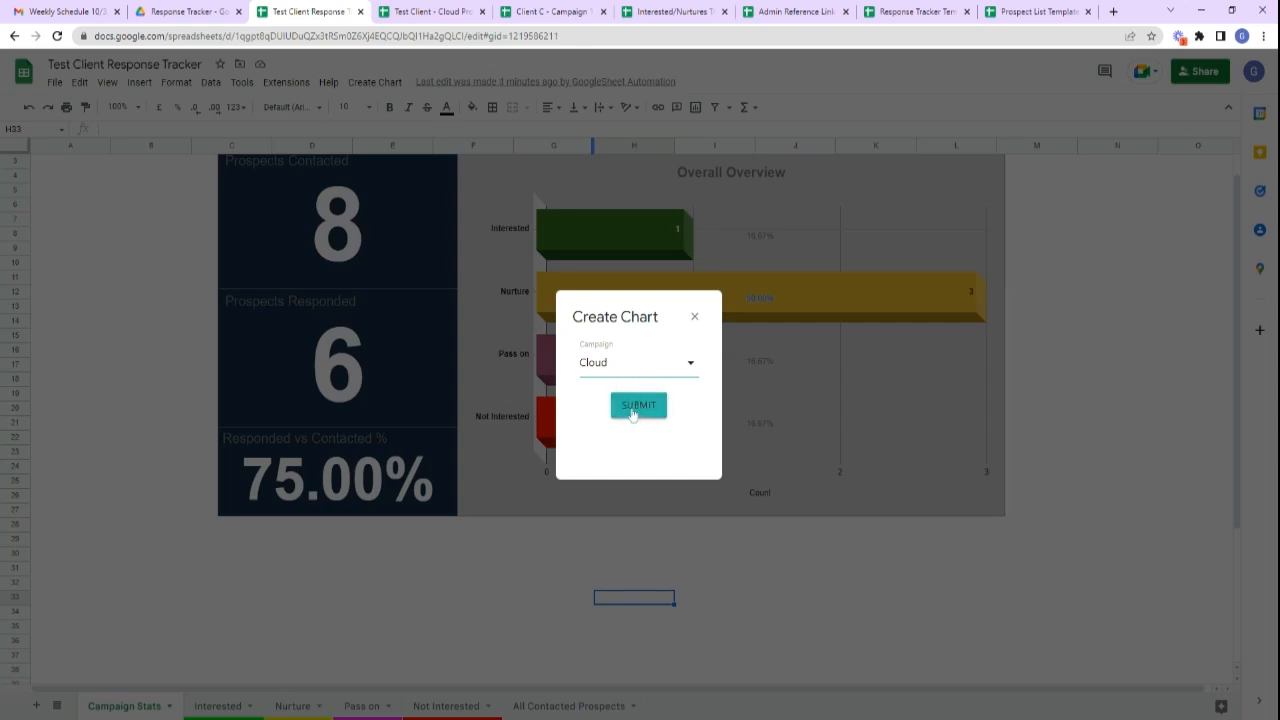
left_click(632, 414)
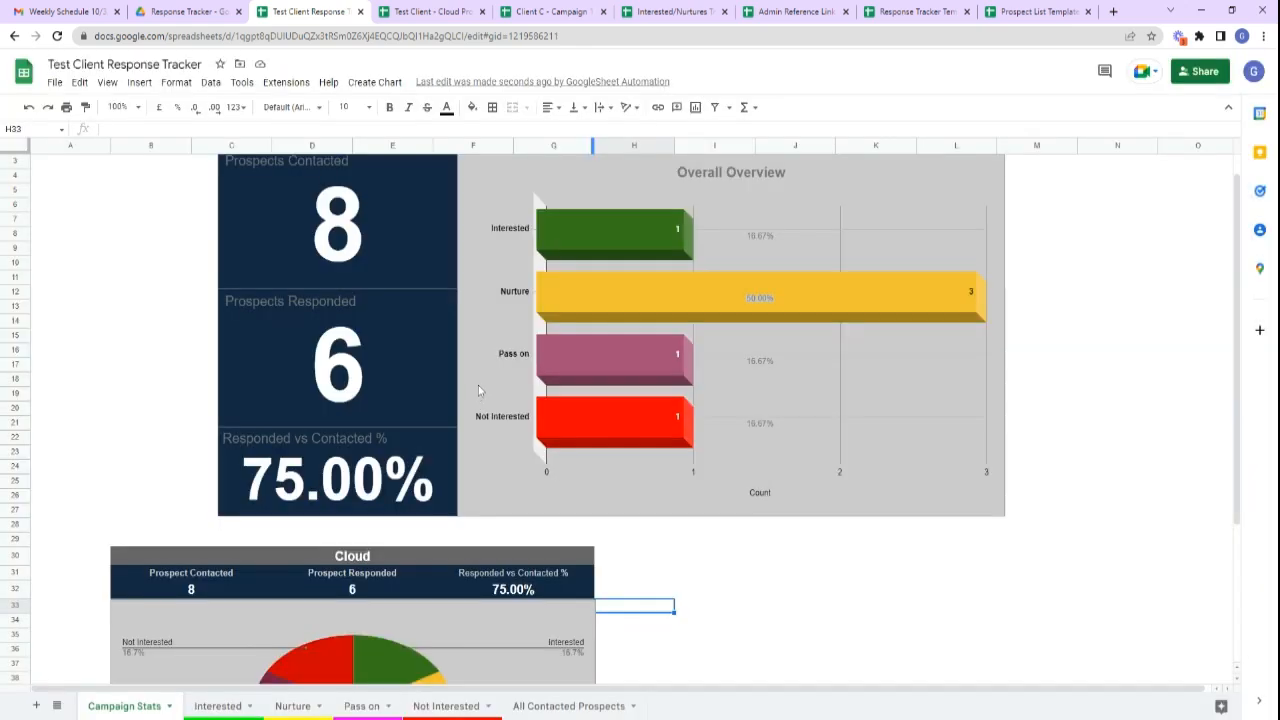
scroll(478, 385, "down", 3)
scroll(479, 388, "down", 1)
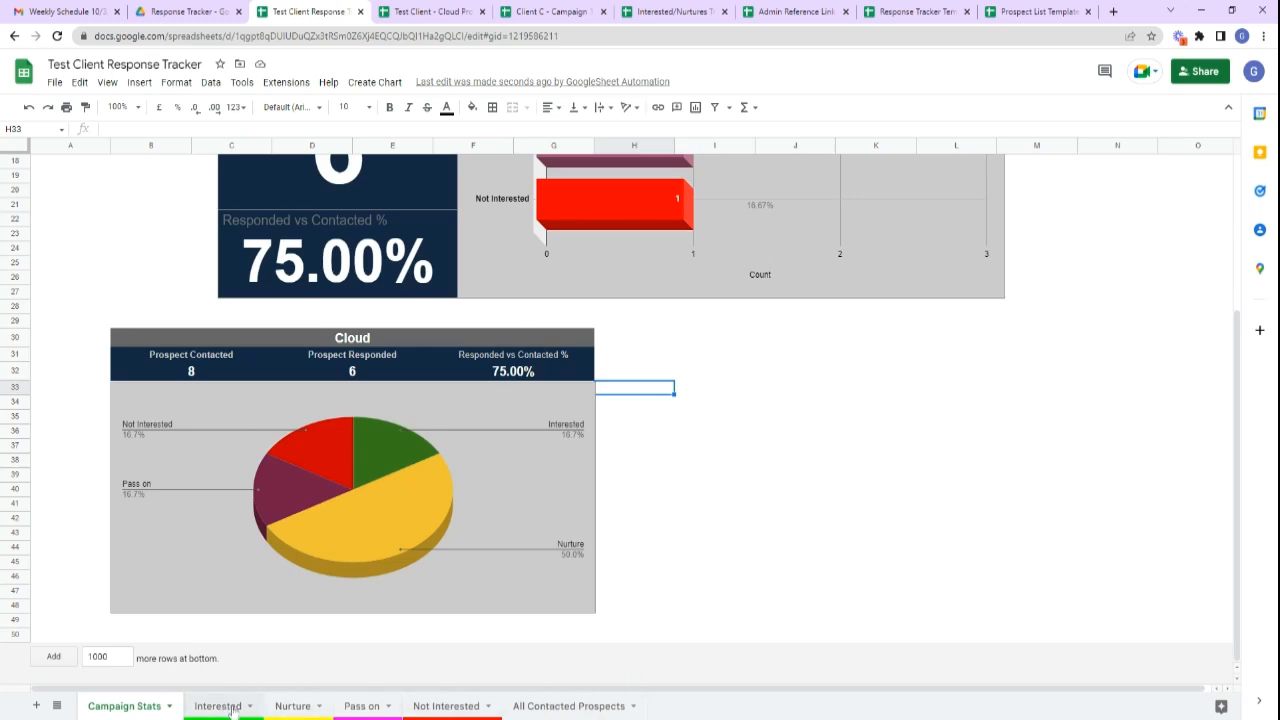
Copy the Prospect Response values of rows 2 to 9 in All Contacted Prospects into rows 10 to 17 and 18 to 25.
left_click(540, 710)
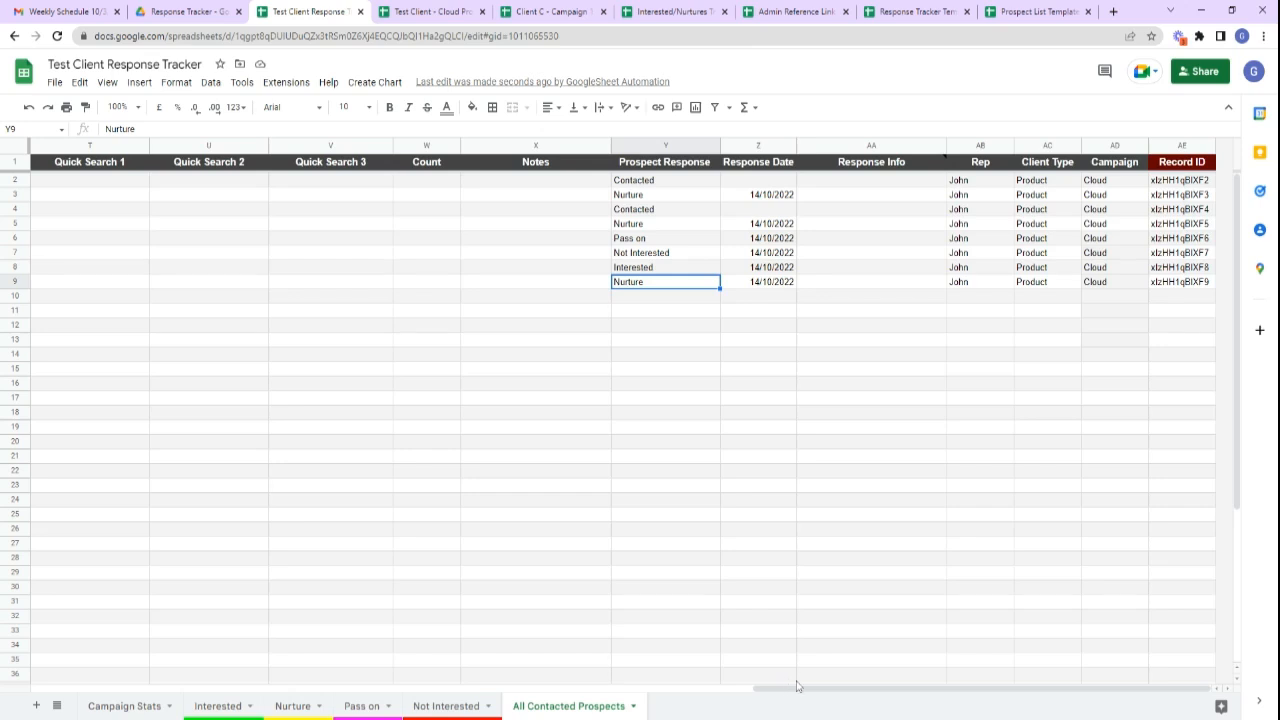
left_click_drag(675, 182, 686, 283)
key("ctrl+c")
left_click(684, 298)
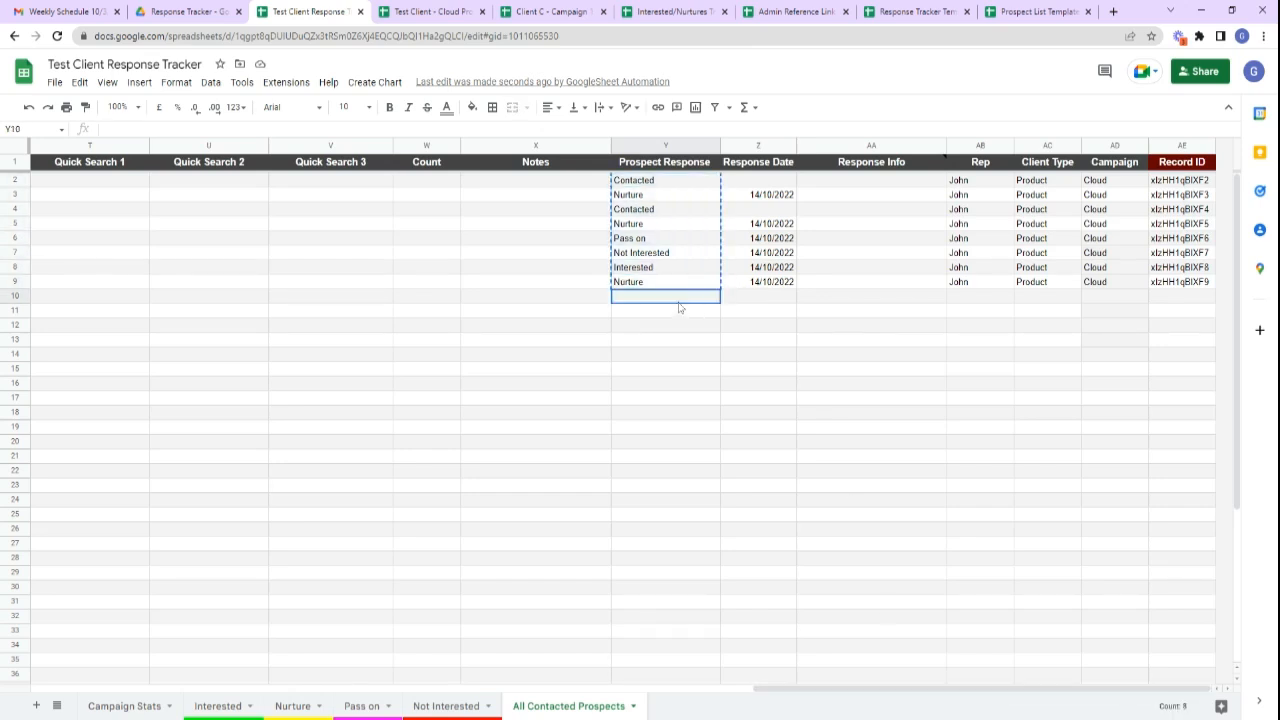
key("ctrl+v")
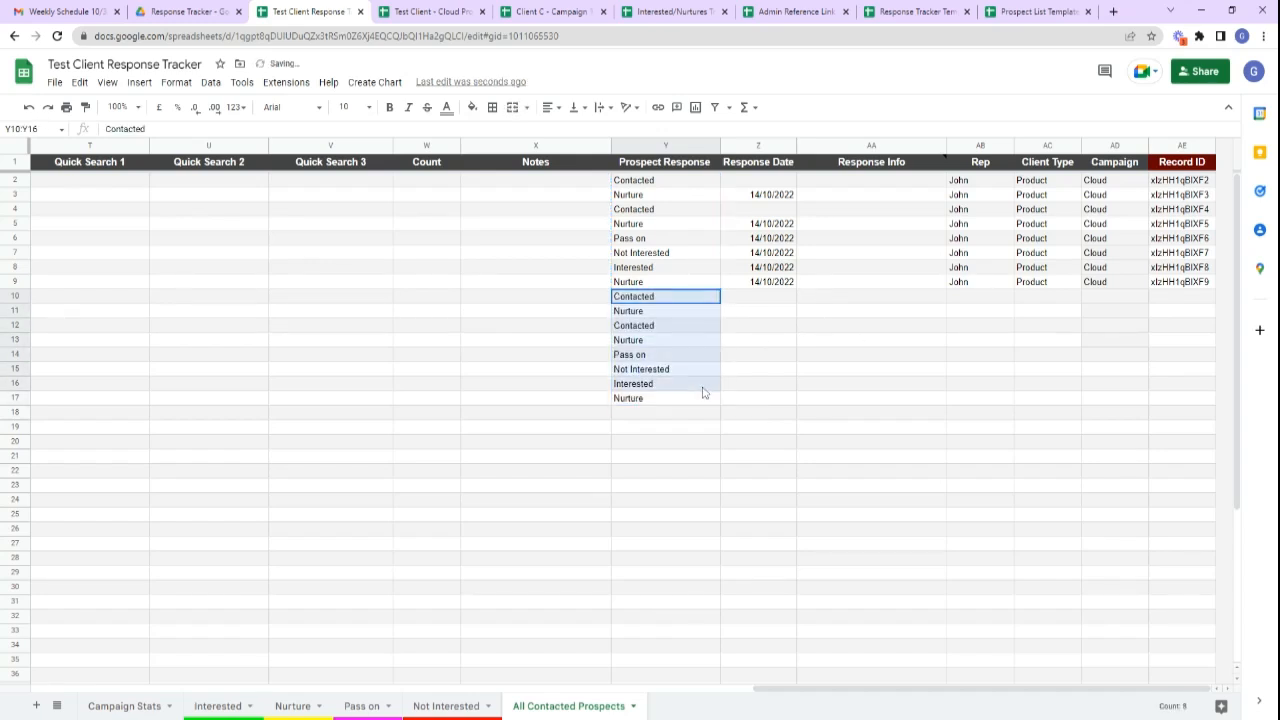
left_click(686, 413)
key("ctrl+v")
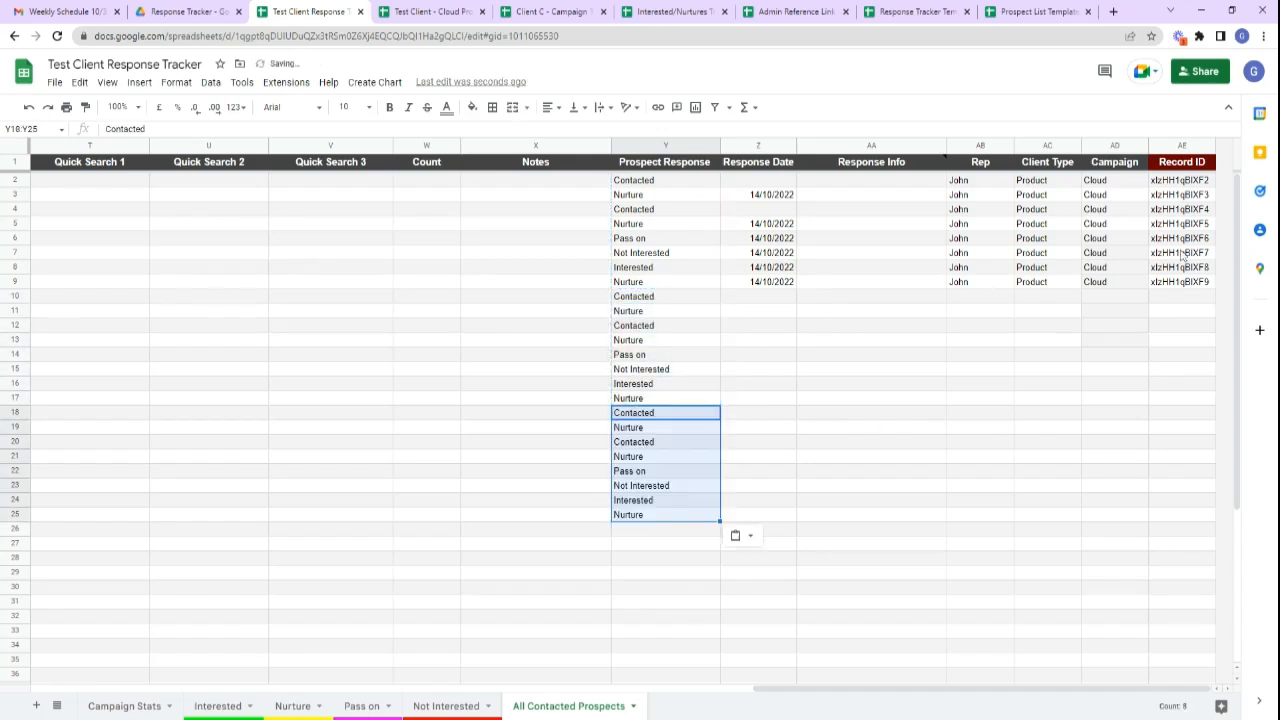
Enter Google as the Campaign in row 10 of All Contacted Prospects and copy it to rows 11 to 24.
left_click(1104, 298)
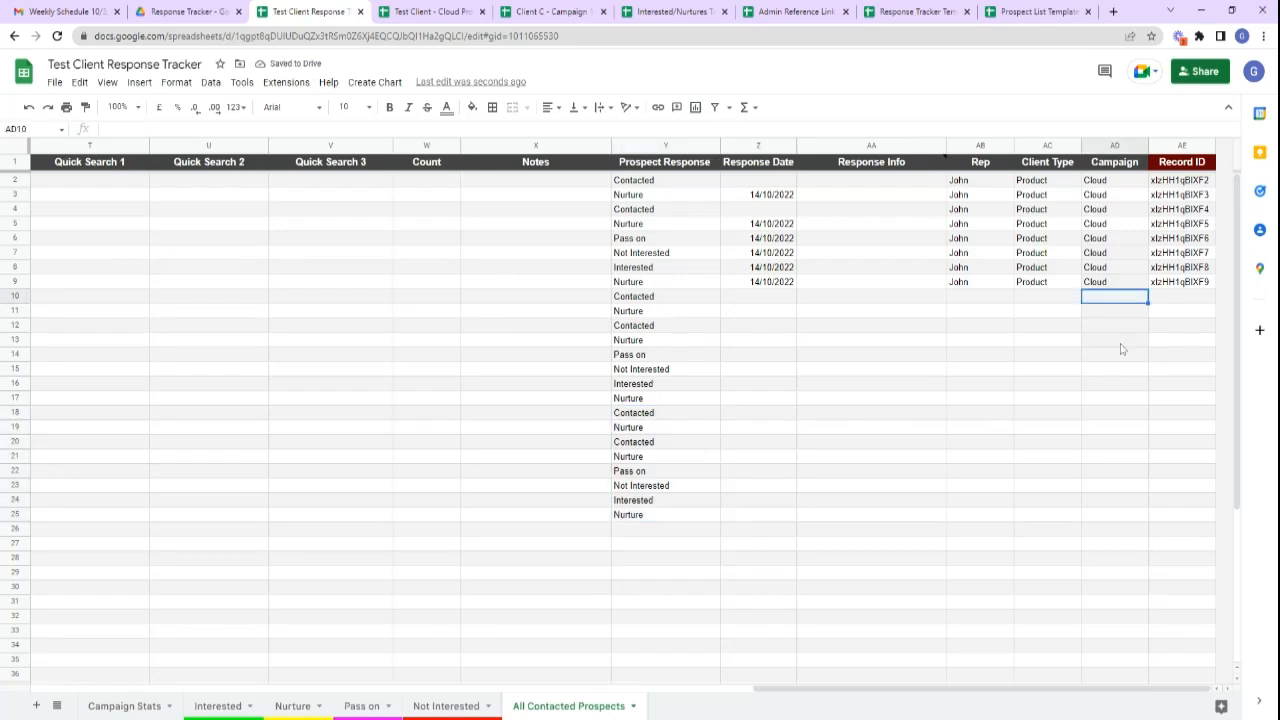
type("Google")
left_click(1118, 329)
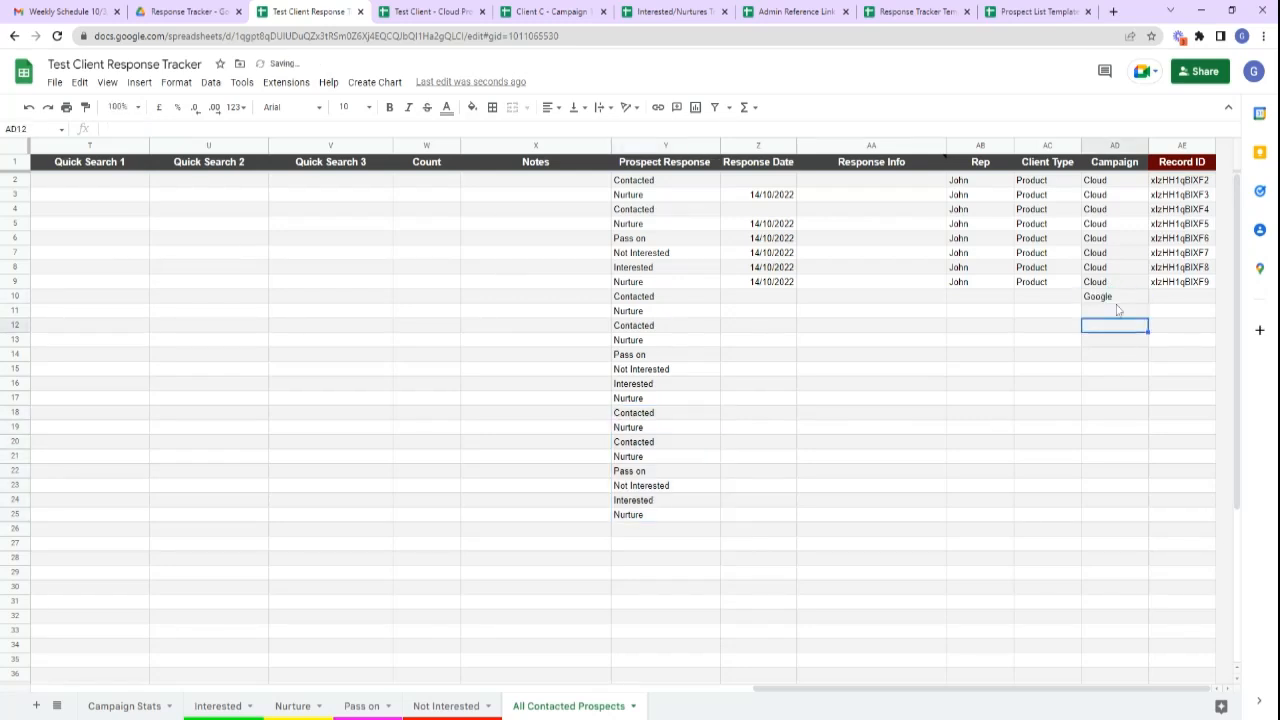
left_click(1117, 301)
key("ctrl+c")
left_click_drag(1112, 311, 1101, 500)
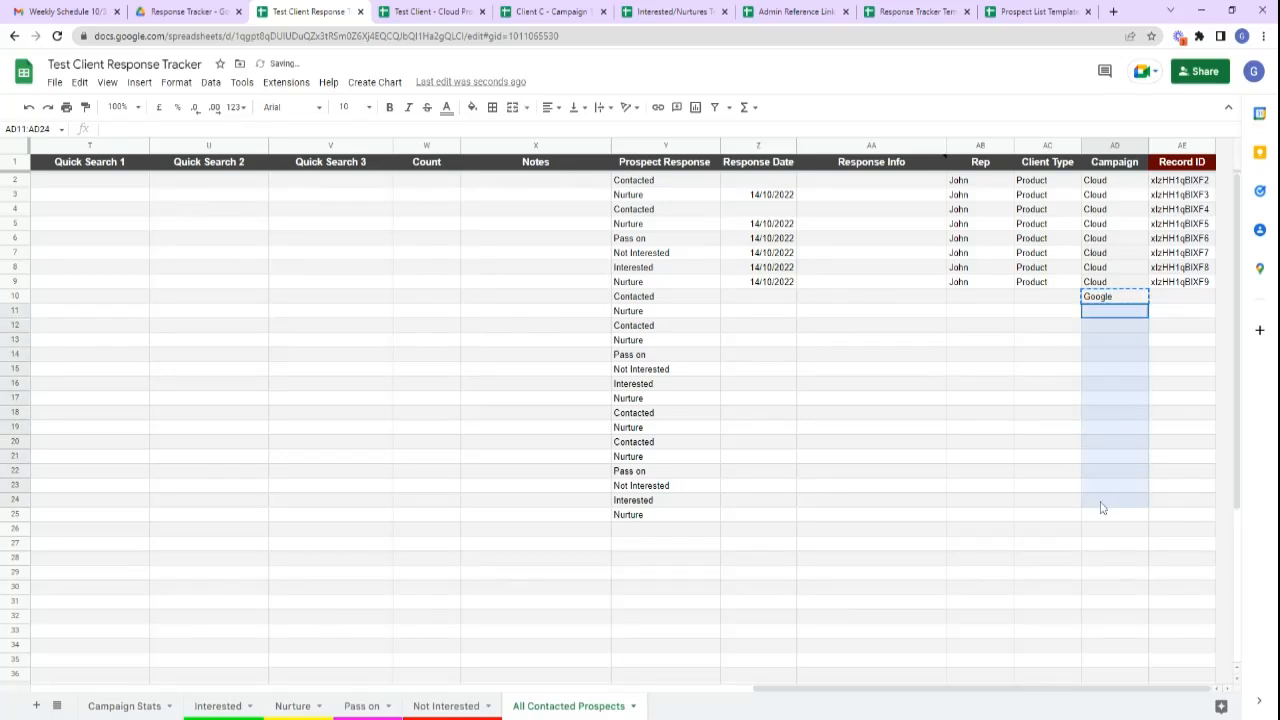
key("ctrl+v")
left_click(975, 500)
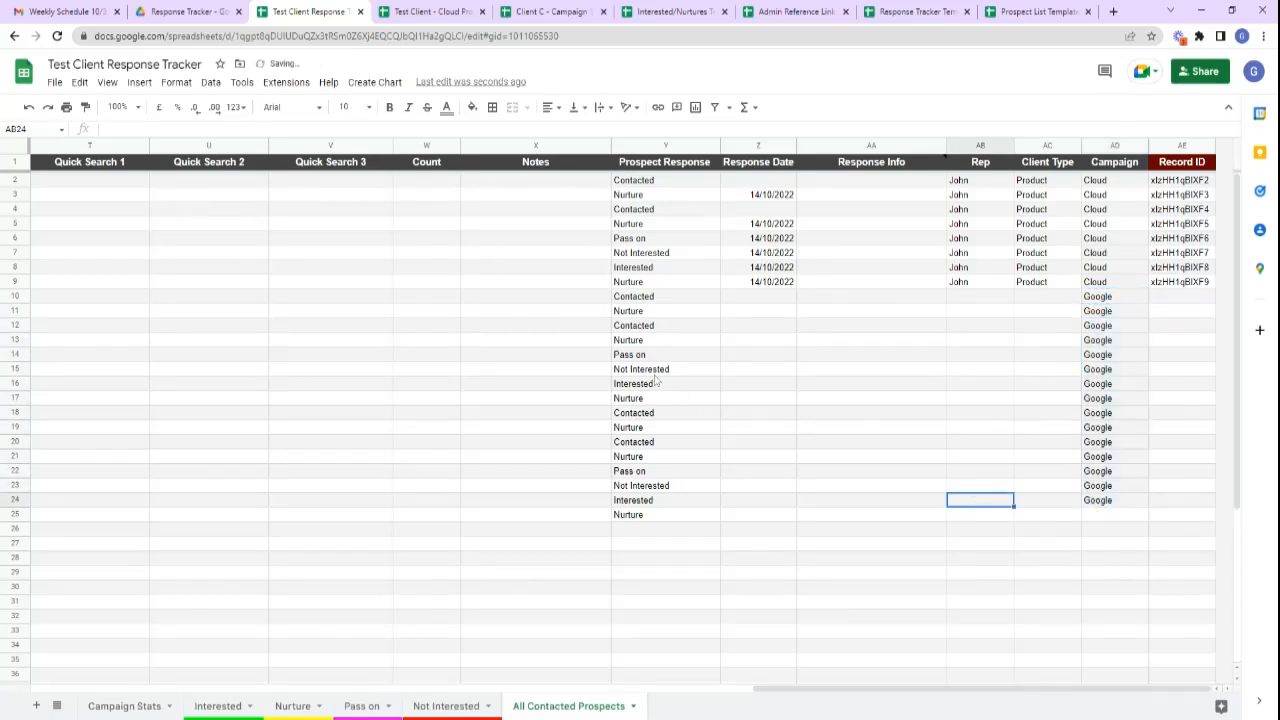
Copy the Not Interested and Interested responses from rows 15 and 16 over the responses in rows 17 and 18.
left_click_drag(652, 370, 652, 385)
key("ctrl+c")
left_click(650, 401)
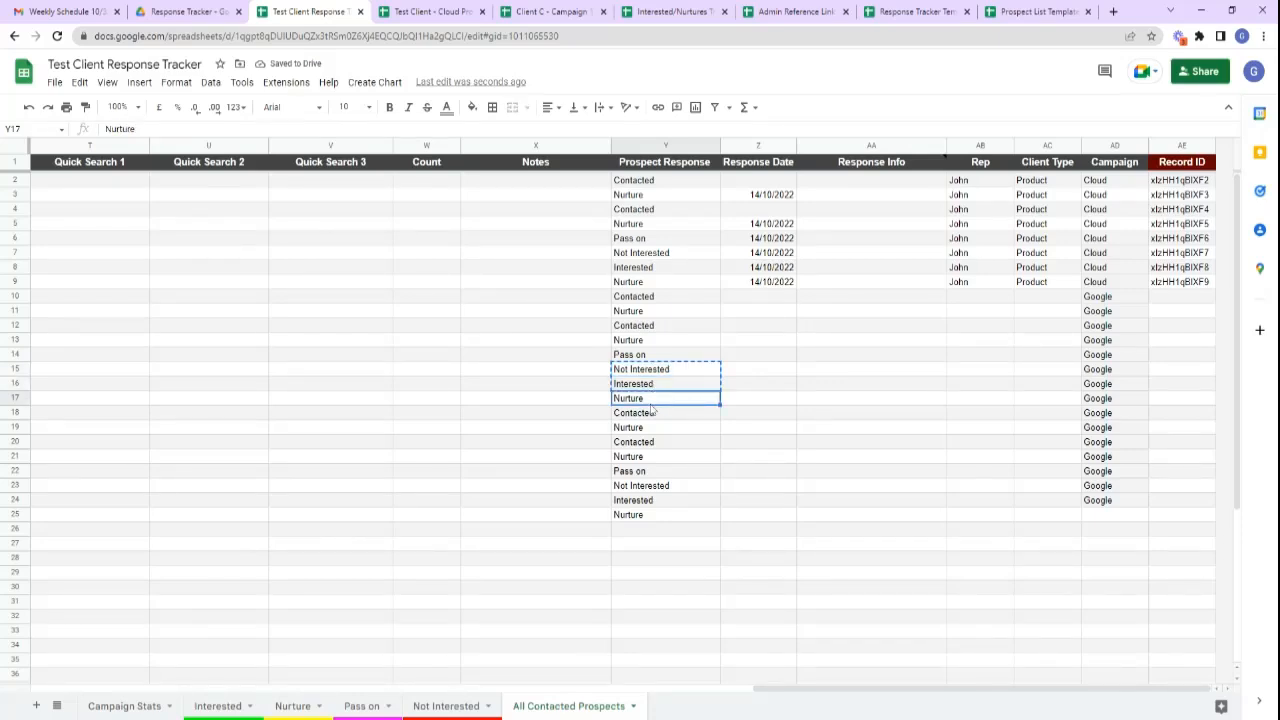
key("ctrl+v")
left_click(657, 488)
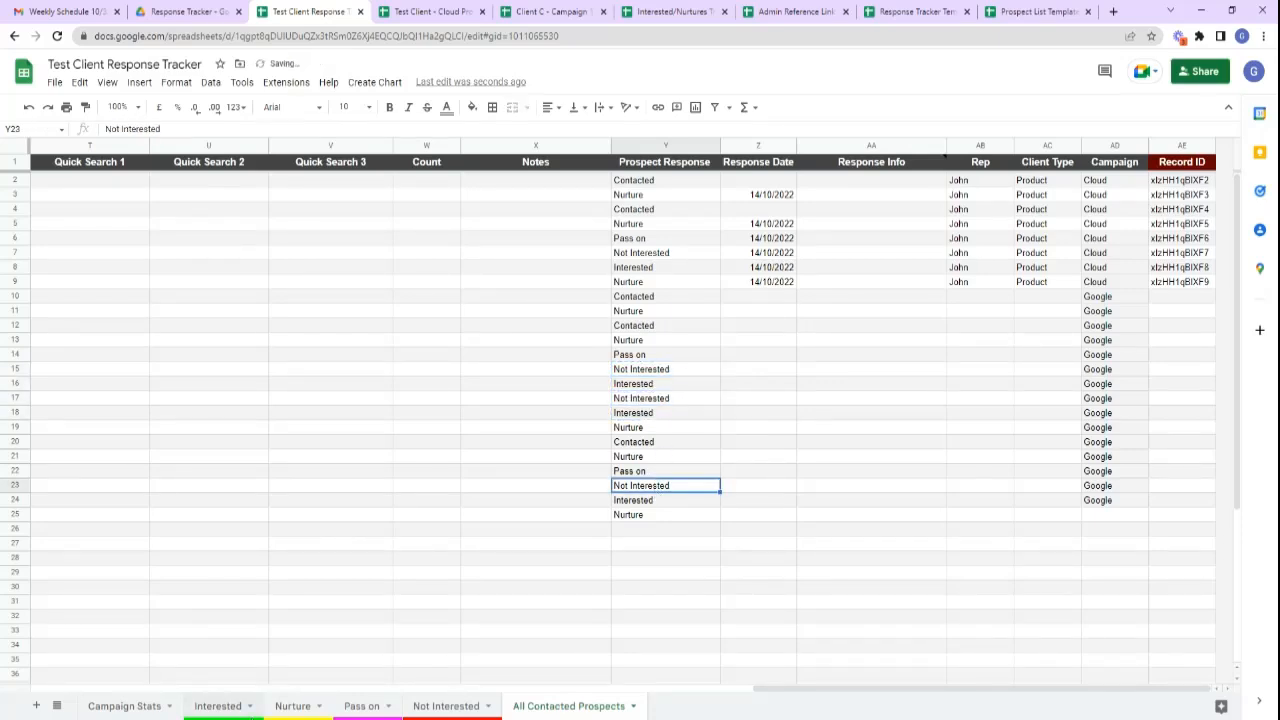
Create a campaign chart for the Google campaign on the Campaign Stats sheet.
left_click(140, 705)
left_click(376, 84)
left_click(365, 106)
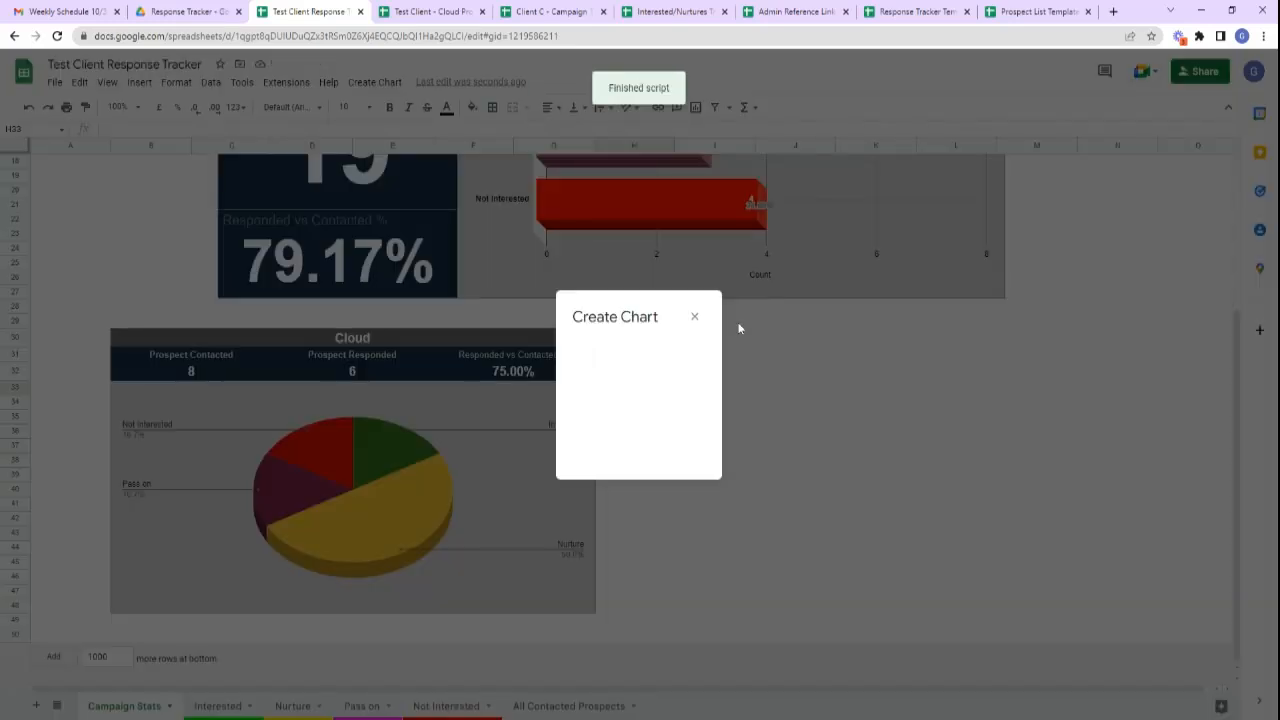
left_click(680, 370)
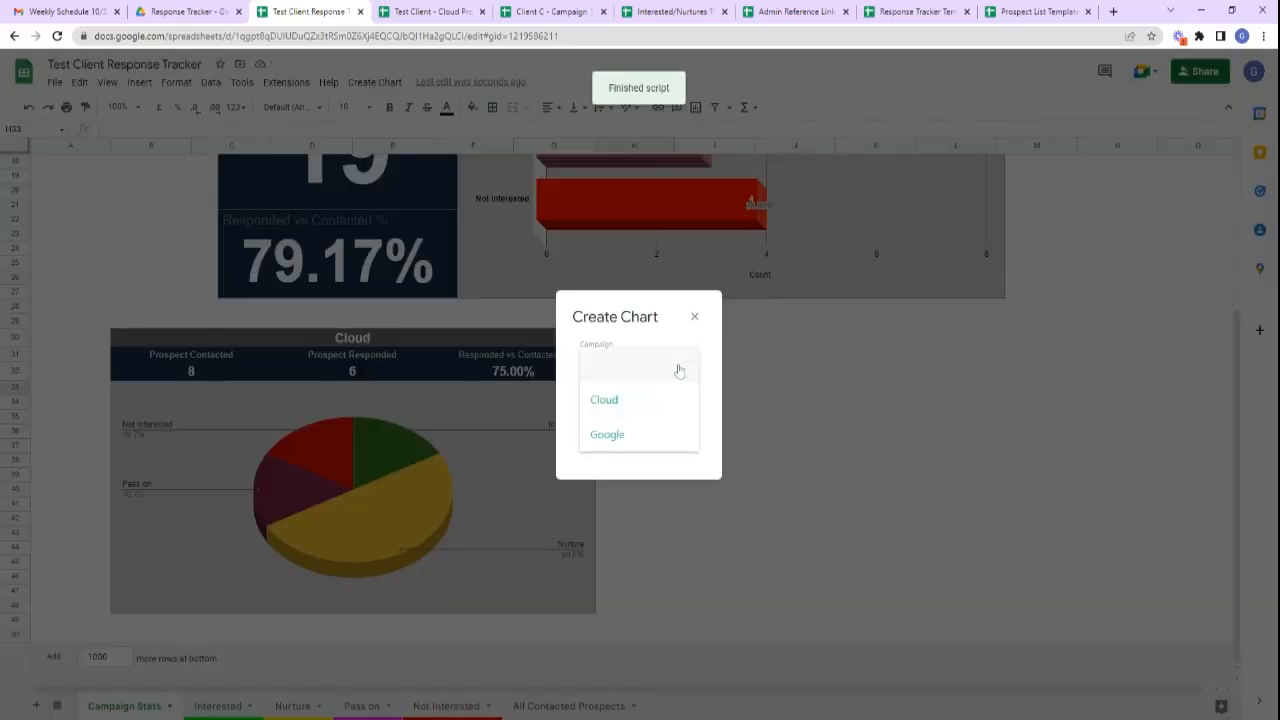
left_click(608, 435)
left_click(639, 403)
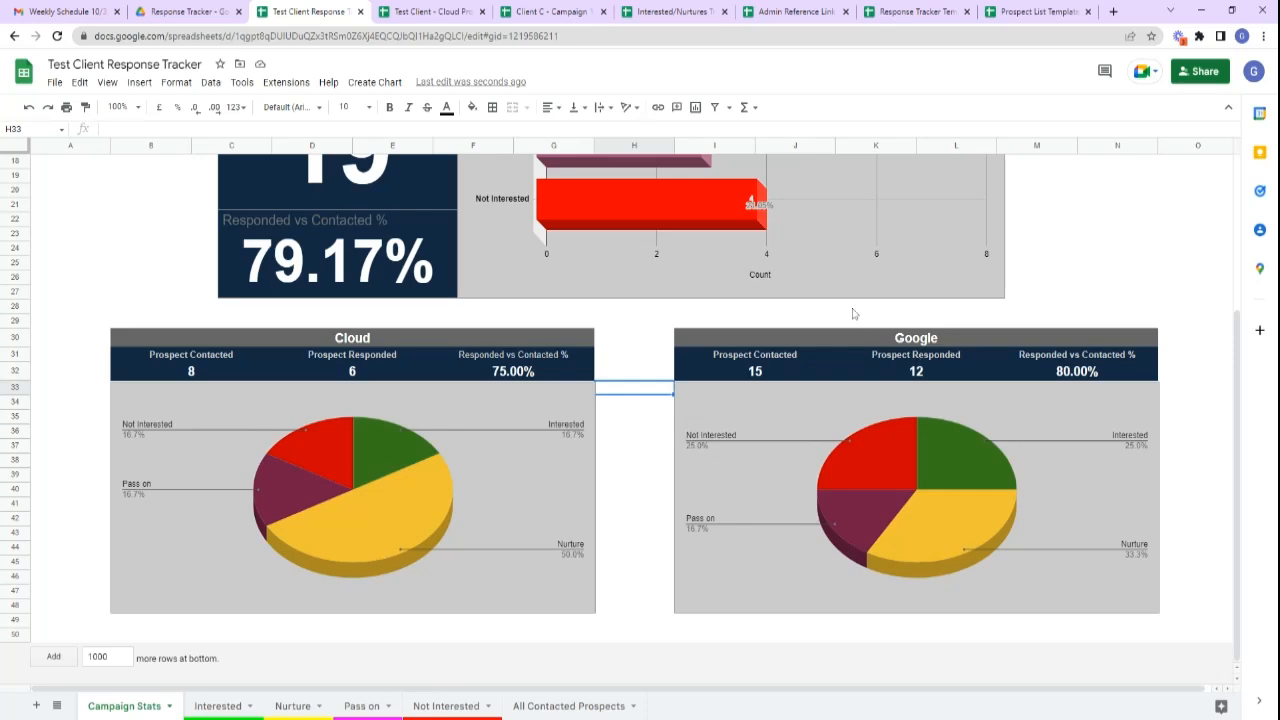
Switch to the Interested/Nurtures Tracker and view the Subject Line Type options in row 2 of the Test Client sheet.
left_click(665, 16)
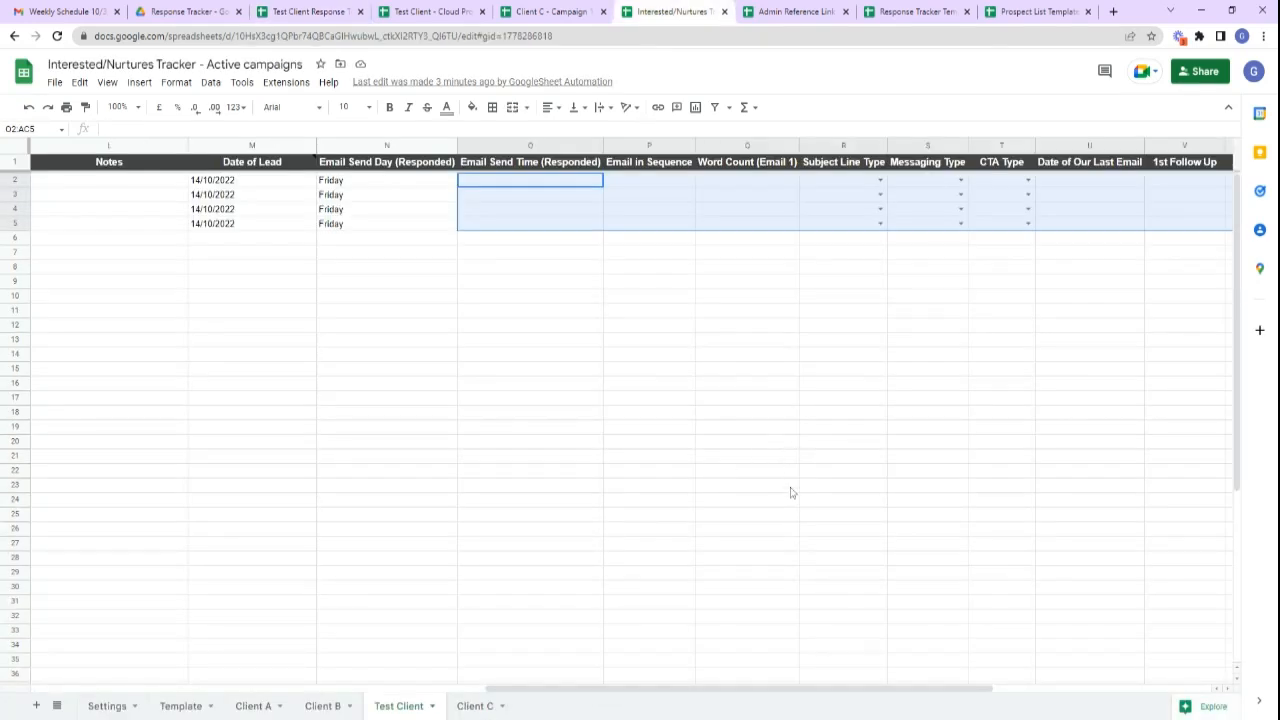
left_click_drag(762, 686, 808, 655)
left_click(721, 181)
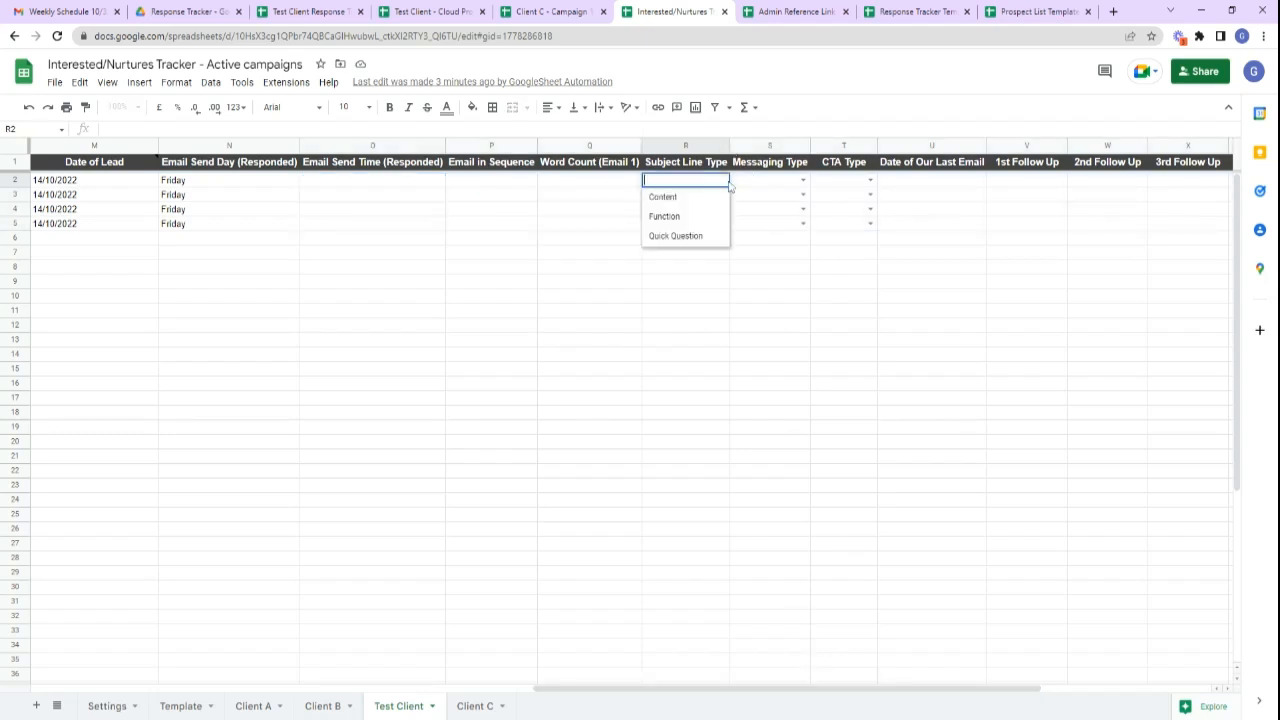
left_click(756, 299)
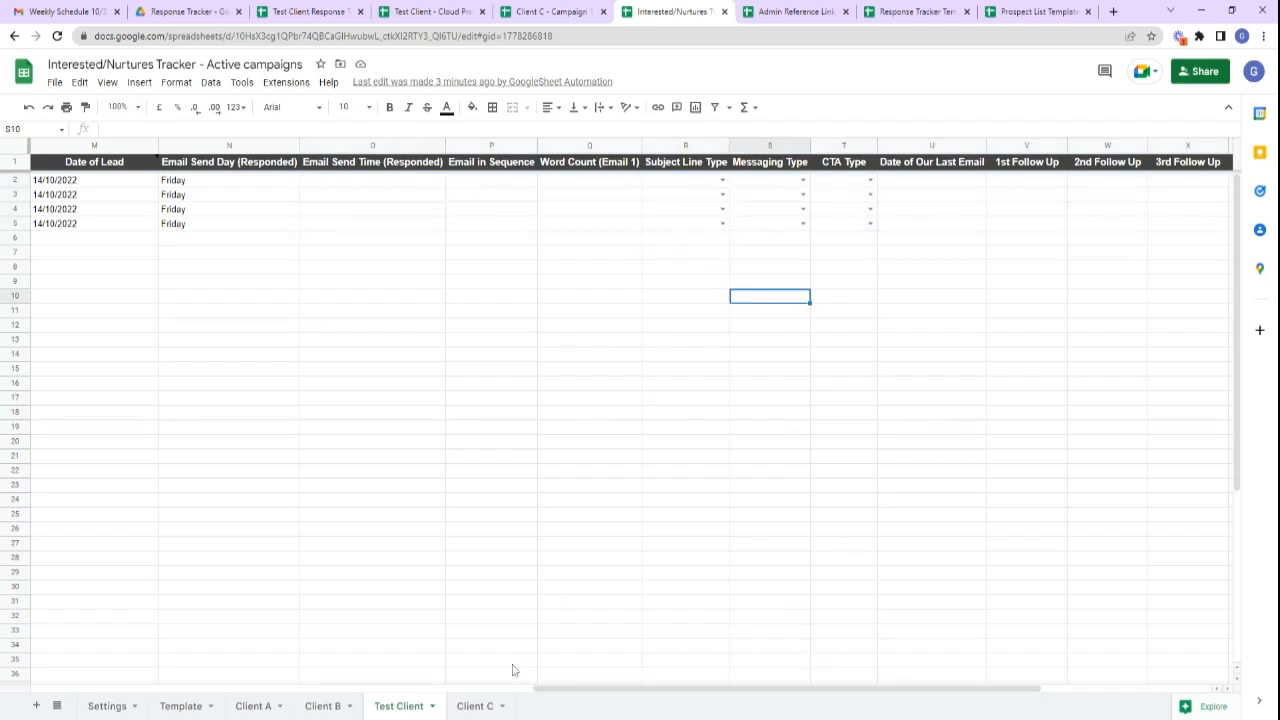
Examine the dropdown option lists on the Settings sheet, particularly the Subject Line Type and Messaging Type columns.
left_click(107, 706)
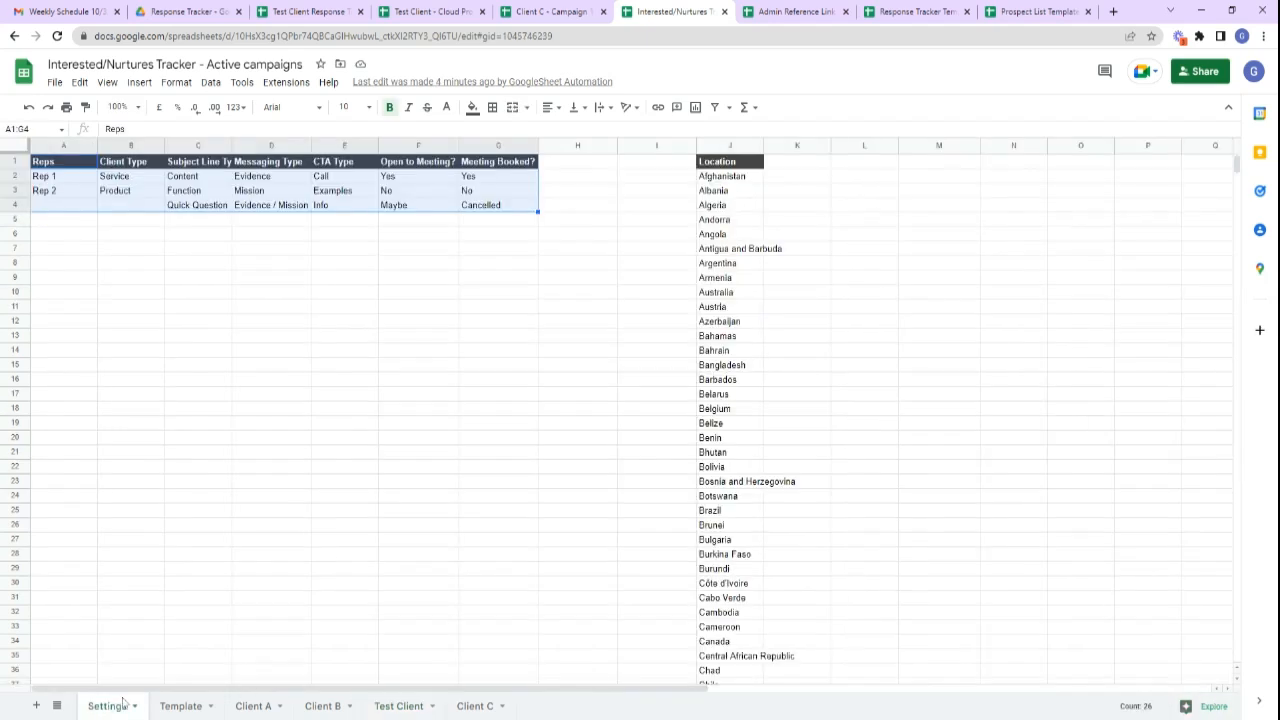
left_click(186, 197)
left_click(196, 290)
left_click(206, 220)
left_click(200, 248)
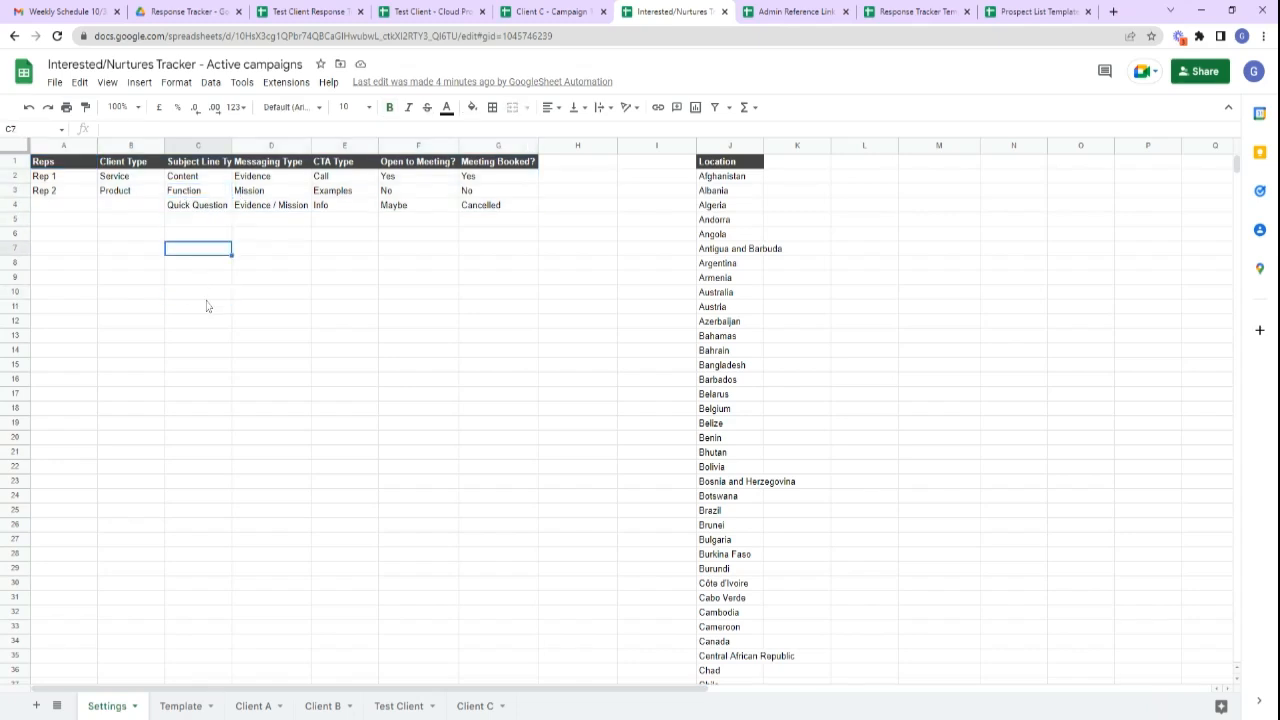
left_click(207, 306)
left_click(206, 225)
left_click(209, 266)
left_click(205, 225)
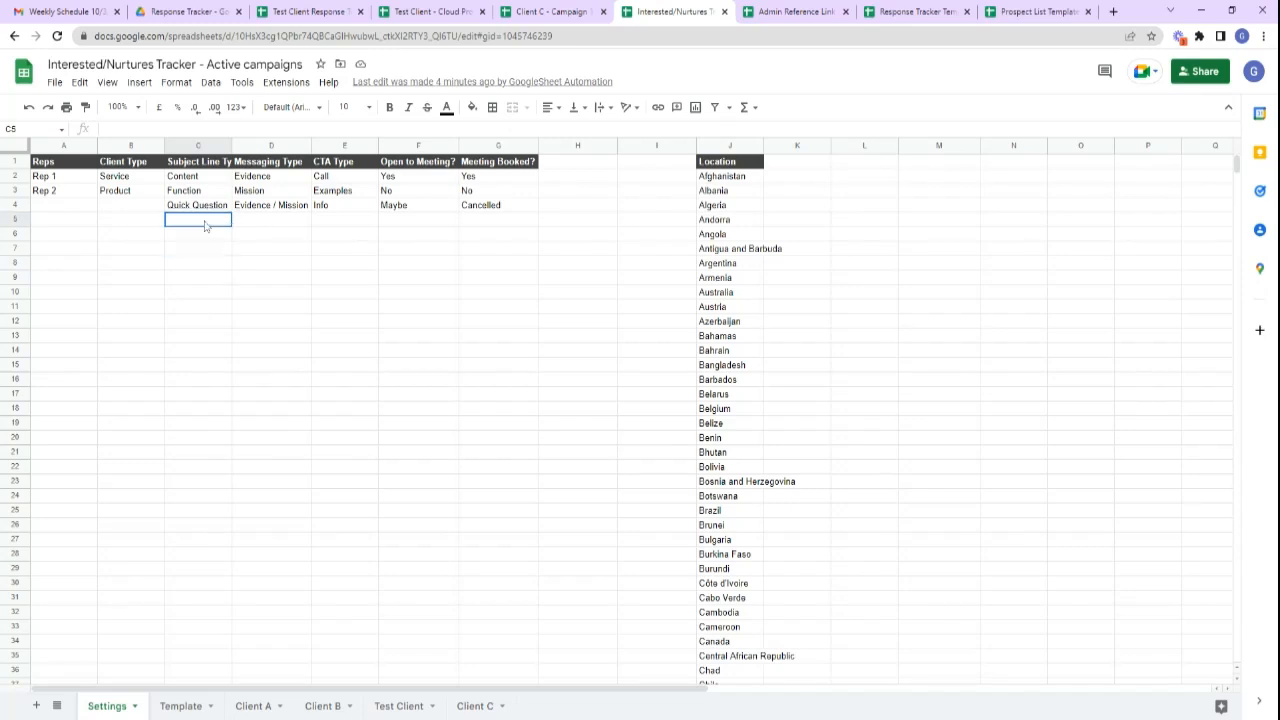
left_click(202, 237)
left_click(201, 256)
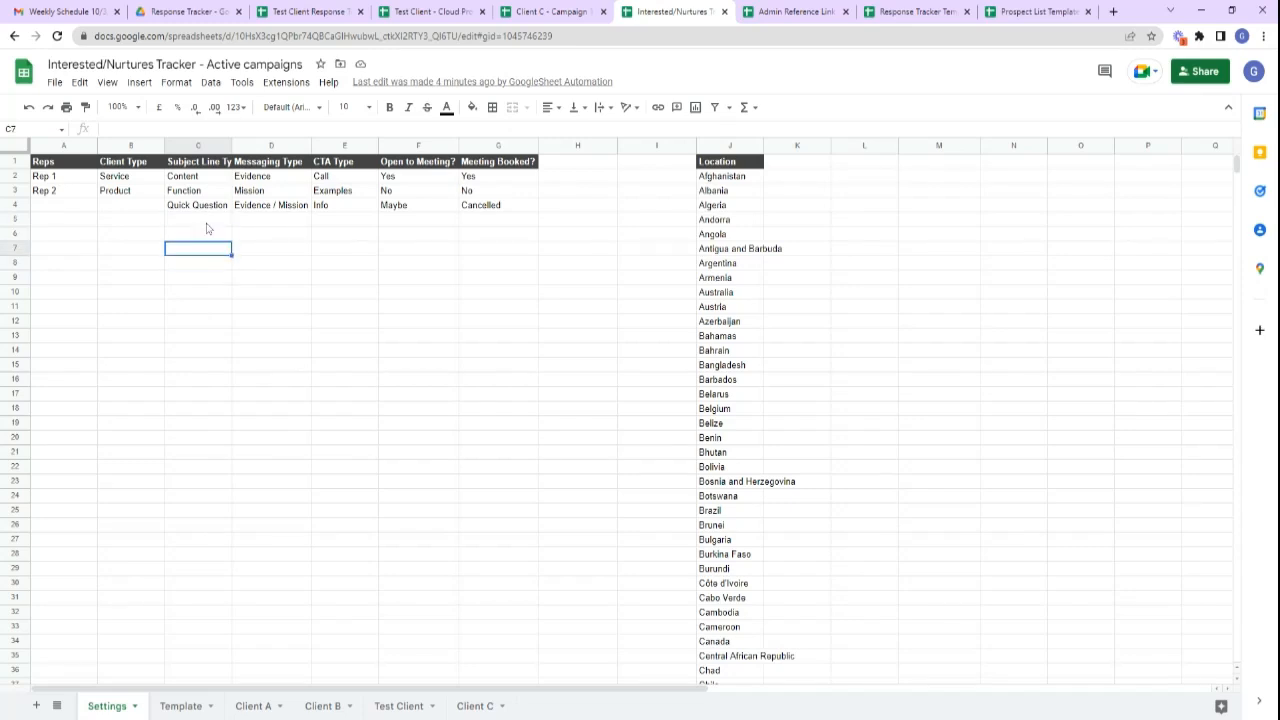
left_click(207, 221)
left_click(210, 236)
left_click(277, 237)
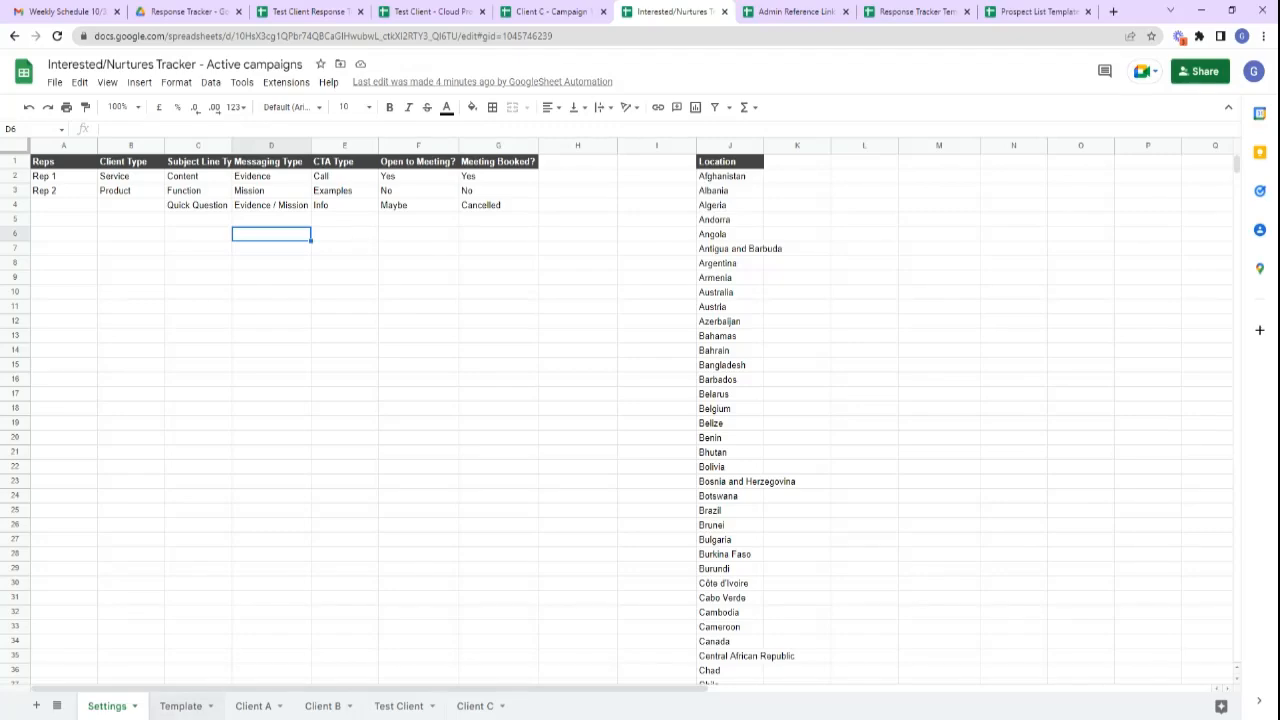
Examine the Template sheet's email detail, follow-up and meeting columns.
left_click(181, 706)
scroll(325, 690, "right", 1)
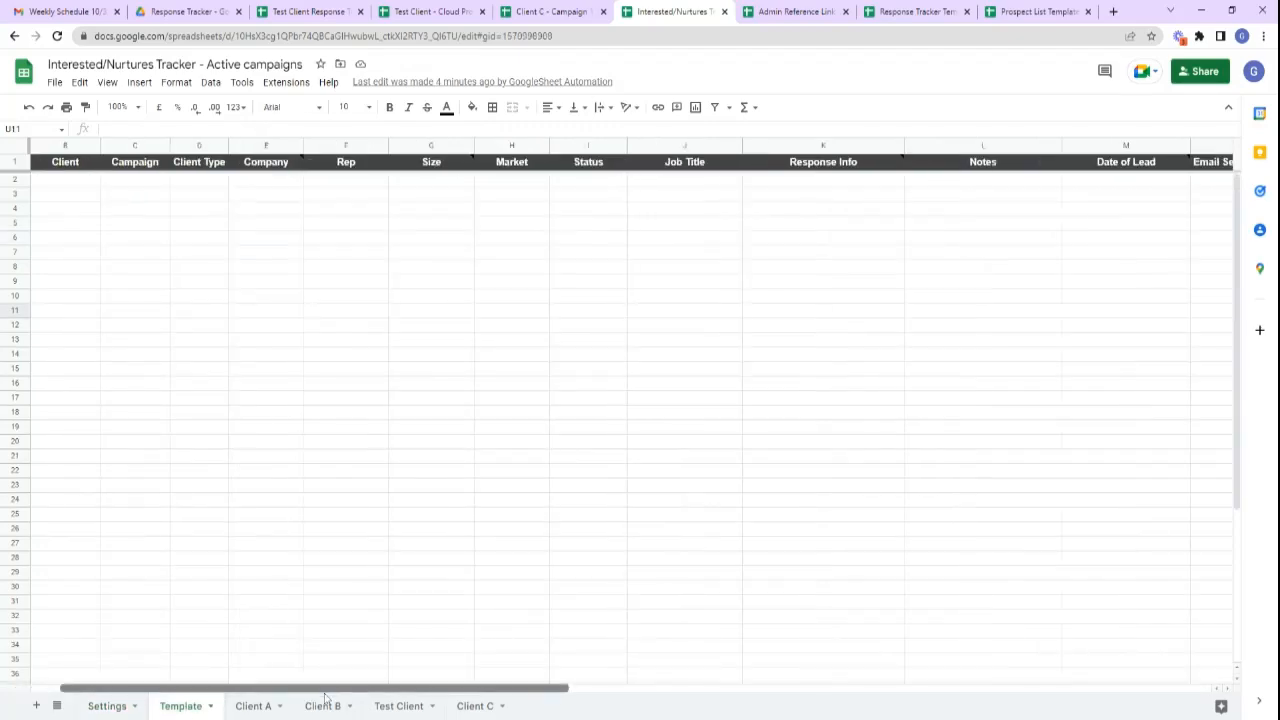
left_click_drag(325, 695, 943, 677)
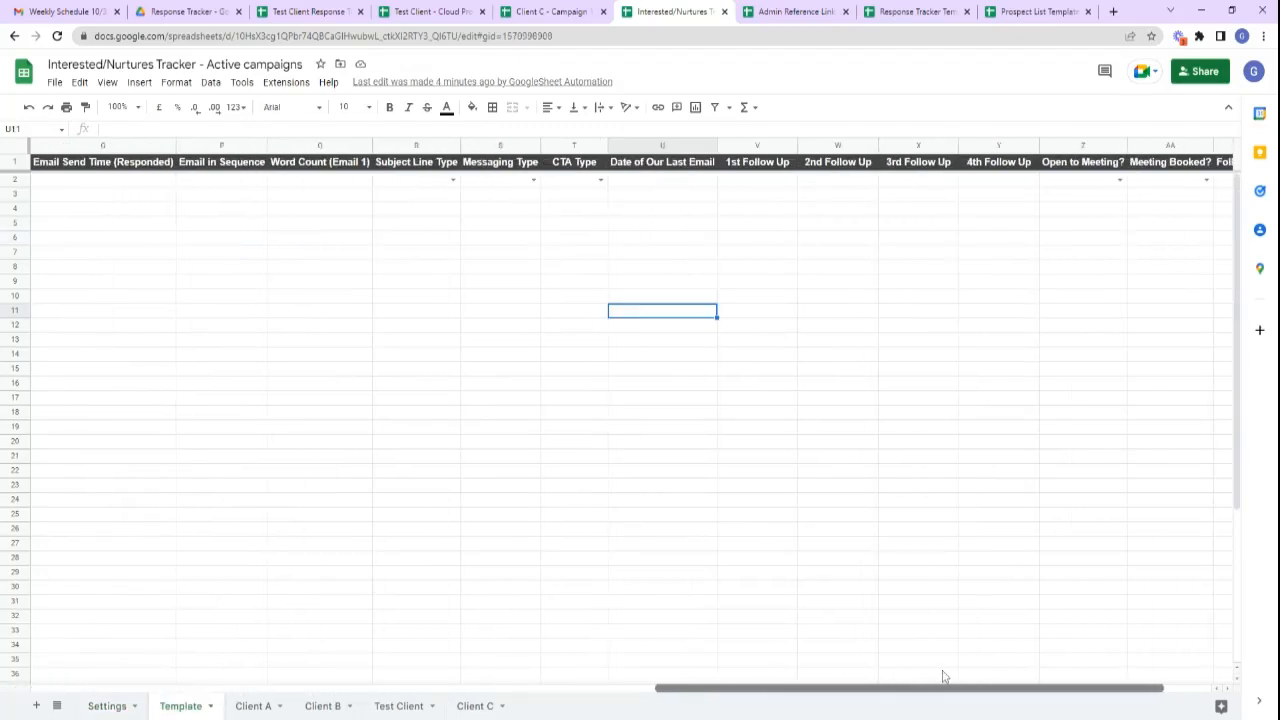
Examine the Date of Our Last Email column and the four follow-up columns on the Test Client sheet.
left_click(475, 706)
left_click(399, 706)
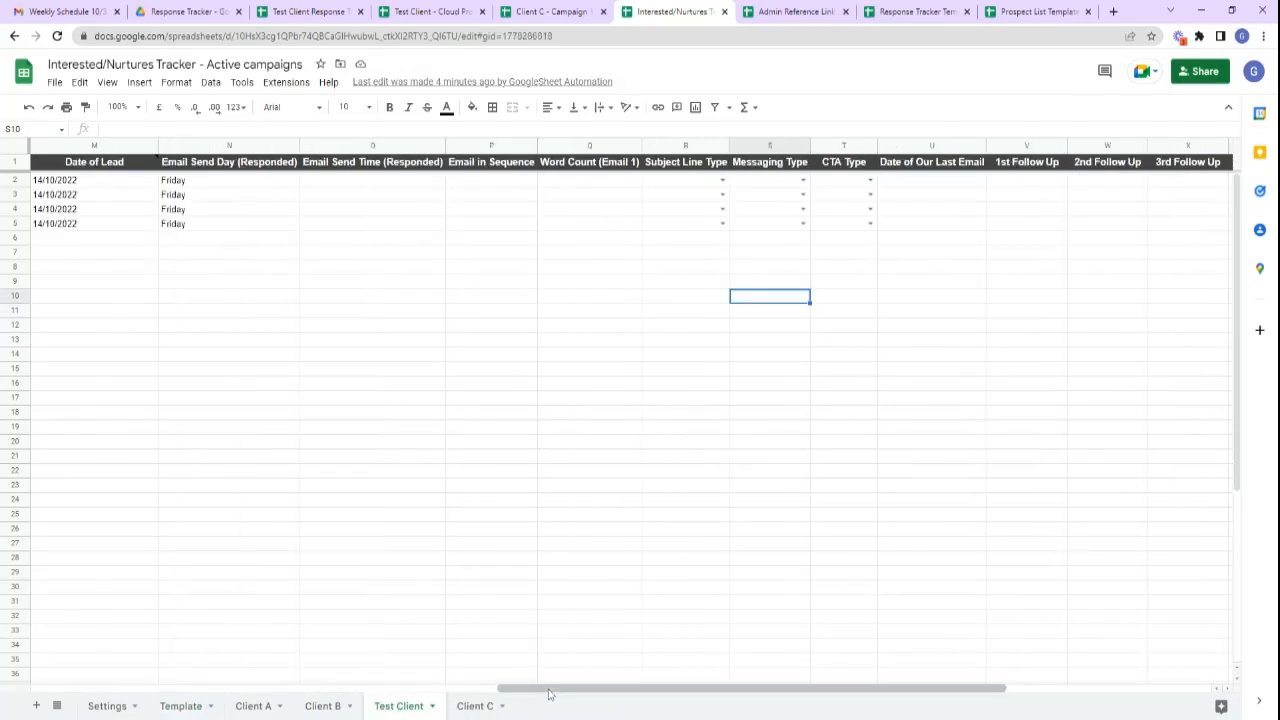
left_click_drag(546, 686, 767, 690)
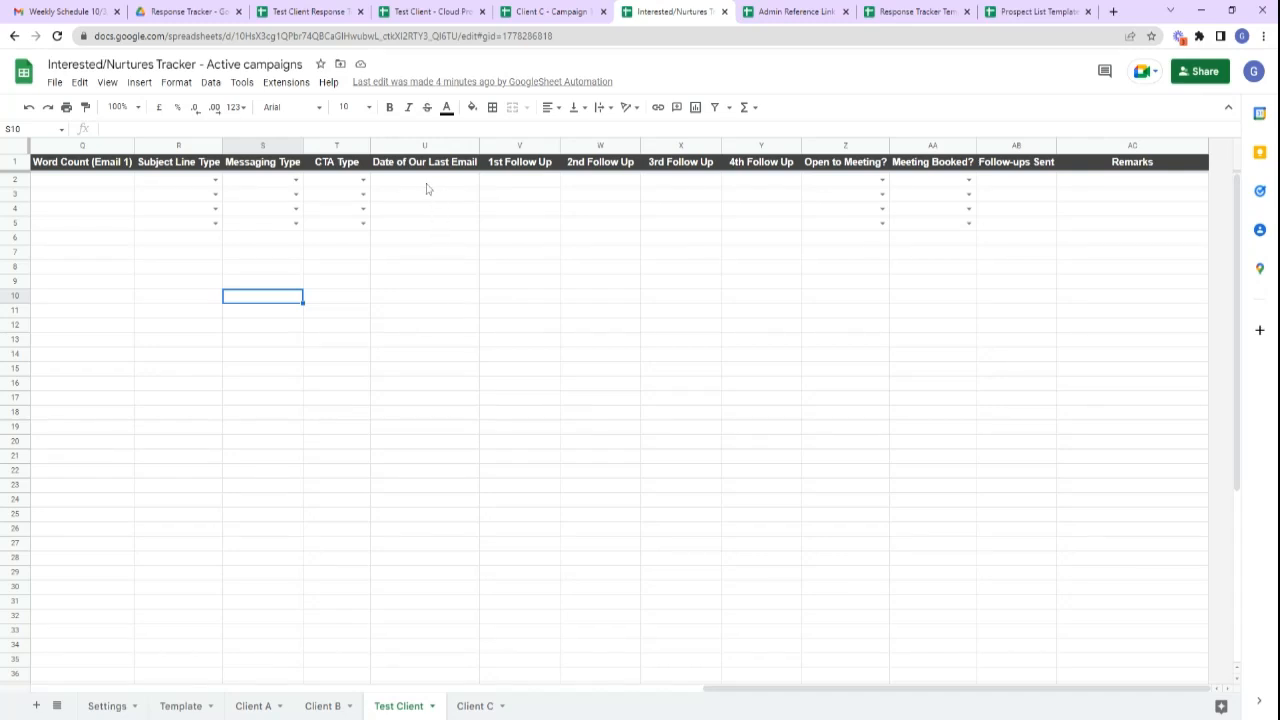
double_click(426, 188)
left_click(550, 195)
left_click(530, 167)
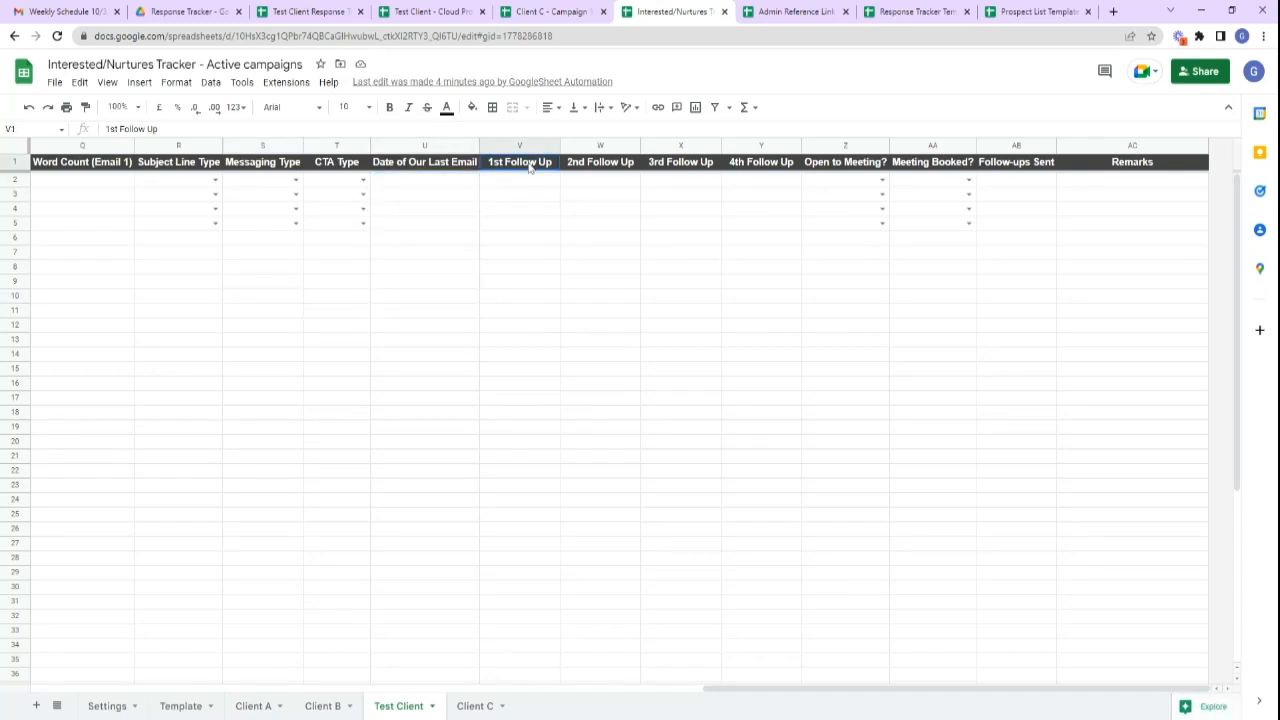
left_click(612, 175)
left_click(733, 168)
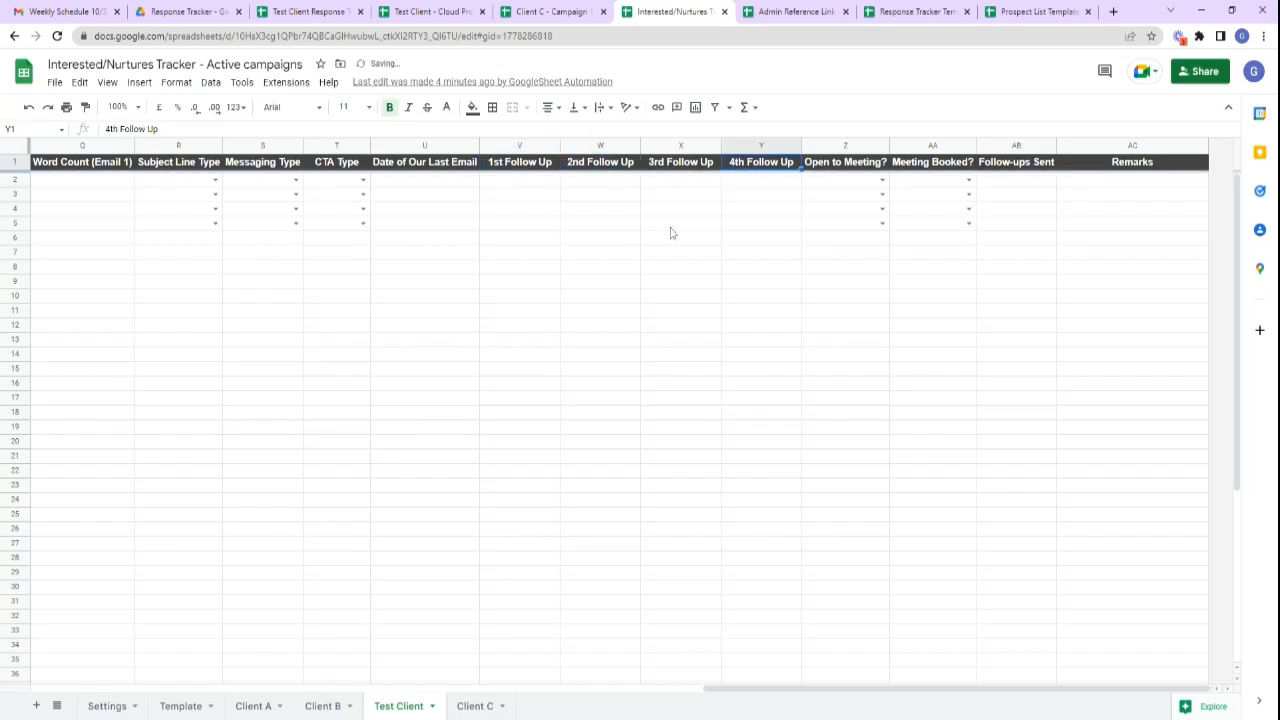
left_click(672, 224)
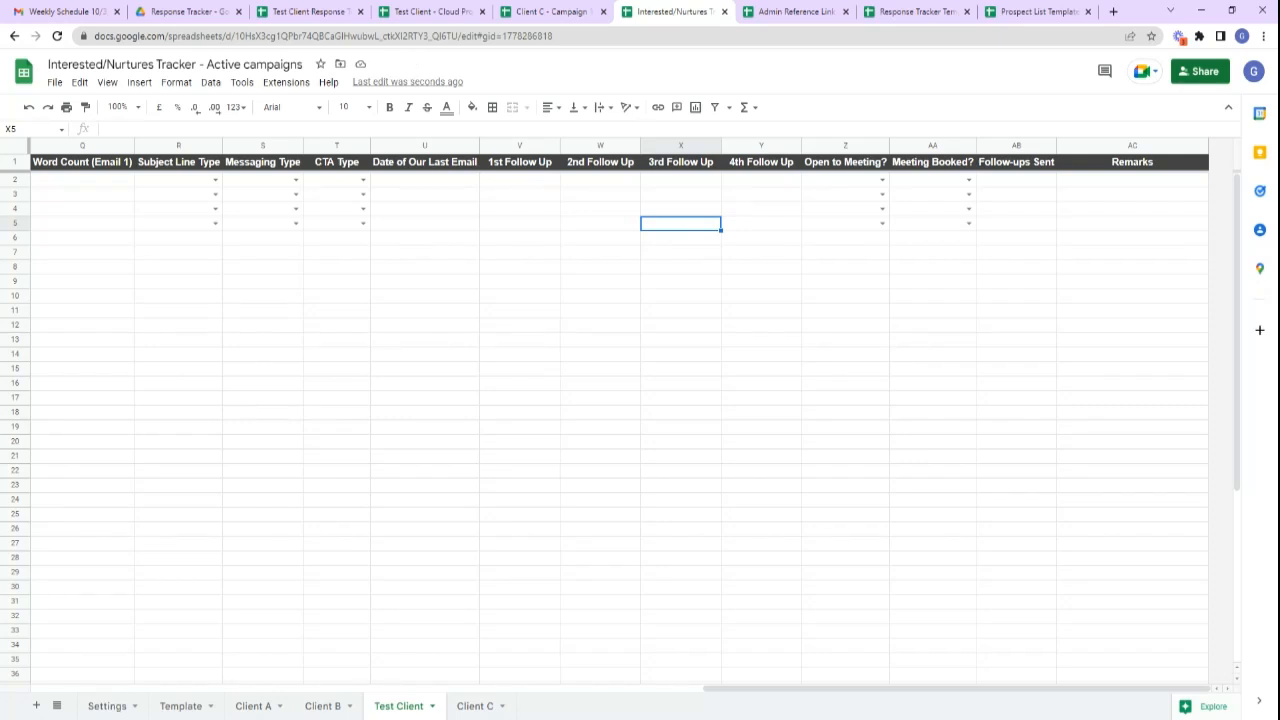
Set Date of Our Last Email in row 2 of the Test Client sheet to 14/10/2022.
double_click(416, 181)
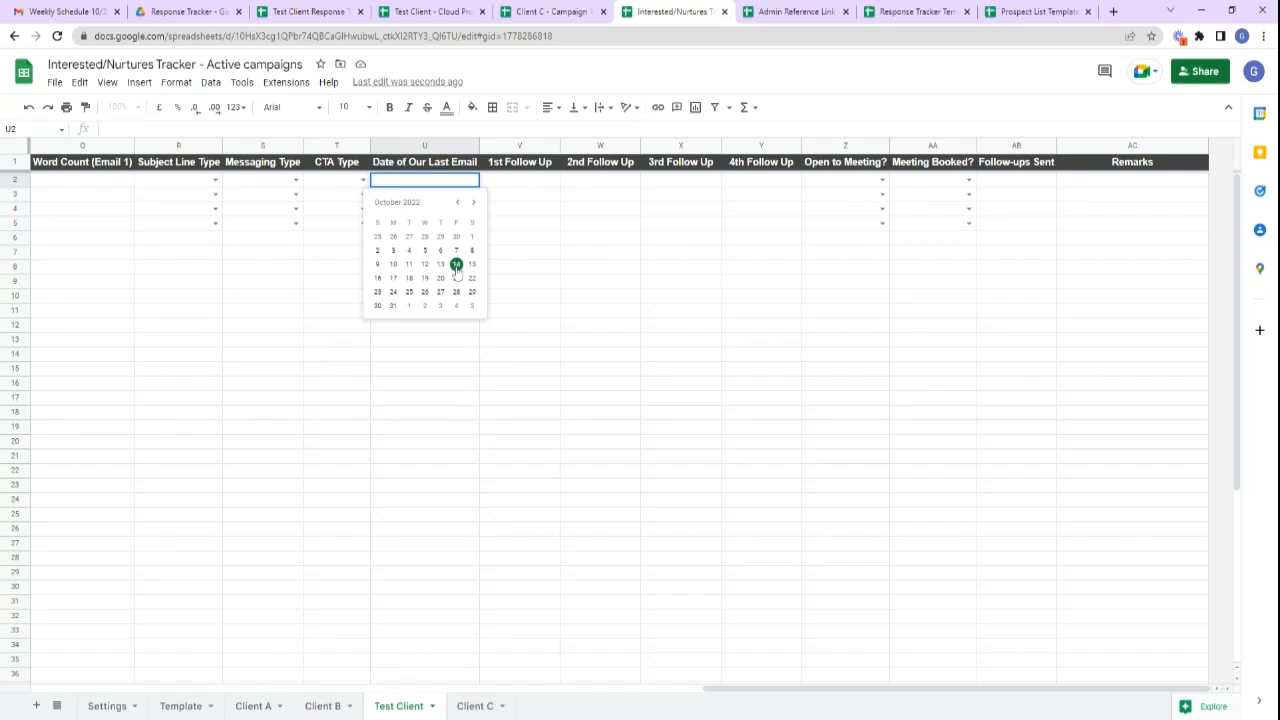
left_click(457, 266)
left_click(582, 284)
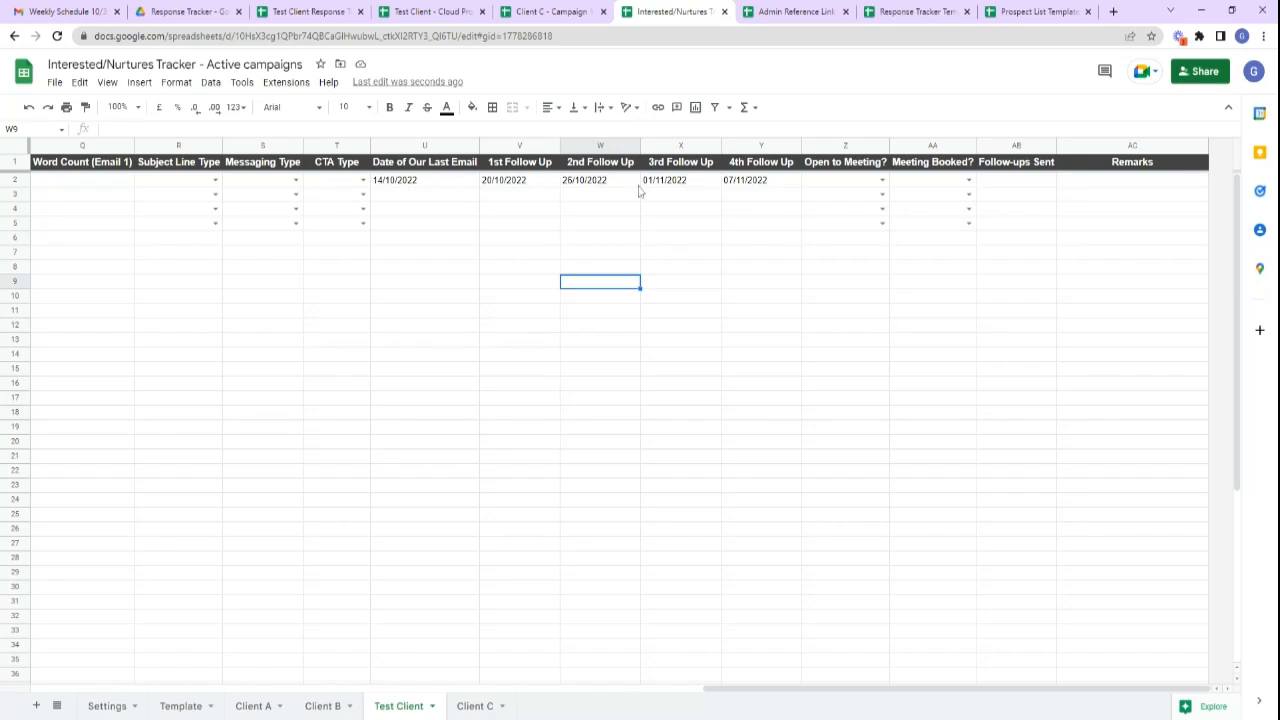
Check the last email date and the 1st to 4th Follow Up dates in row 2.
left_click(430, 189)
left_click(521, 187)
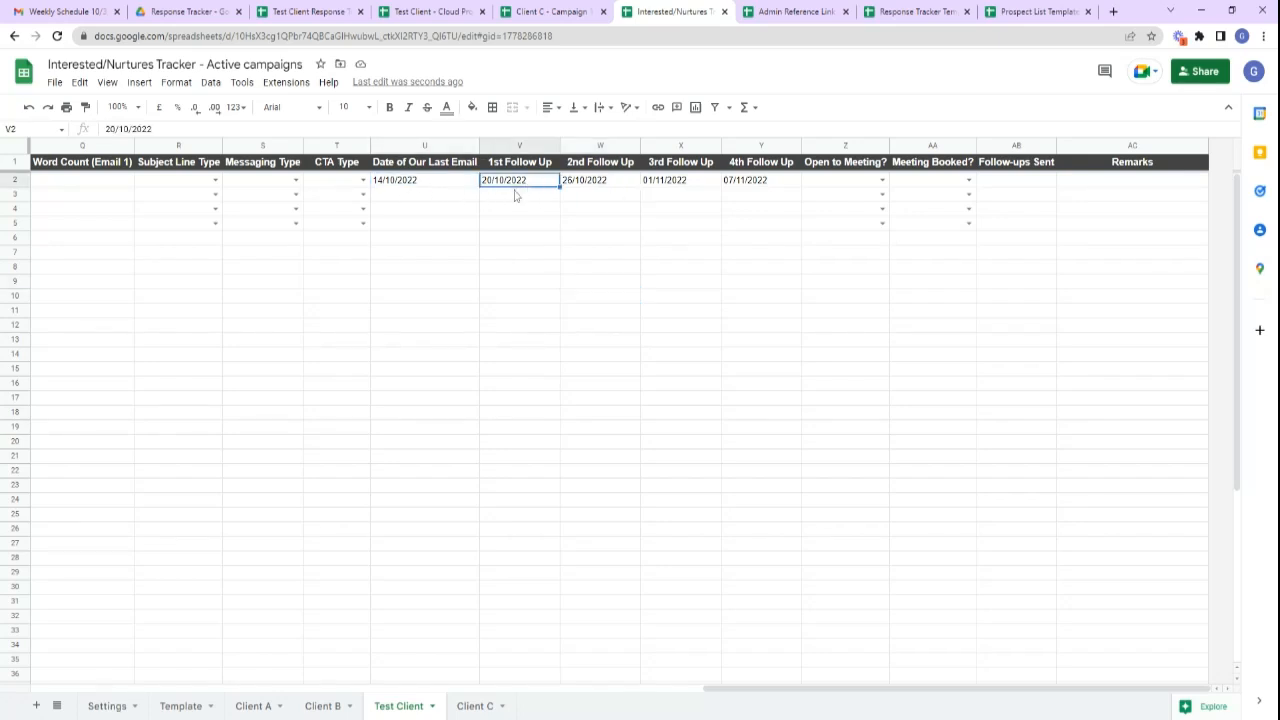
left_click(617, 187)
left_click(672, 183)
left_click(752, 184)
left_click(716, 225)
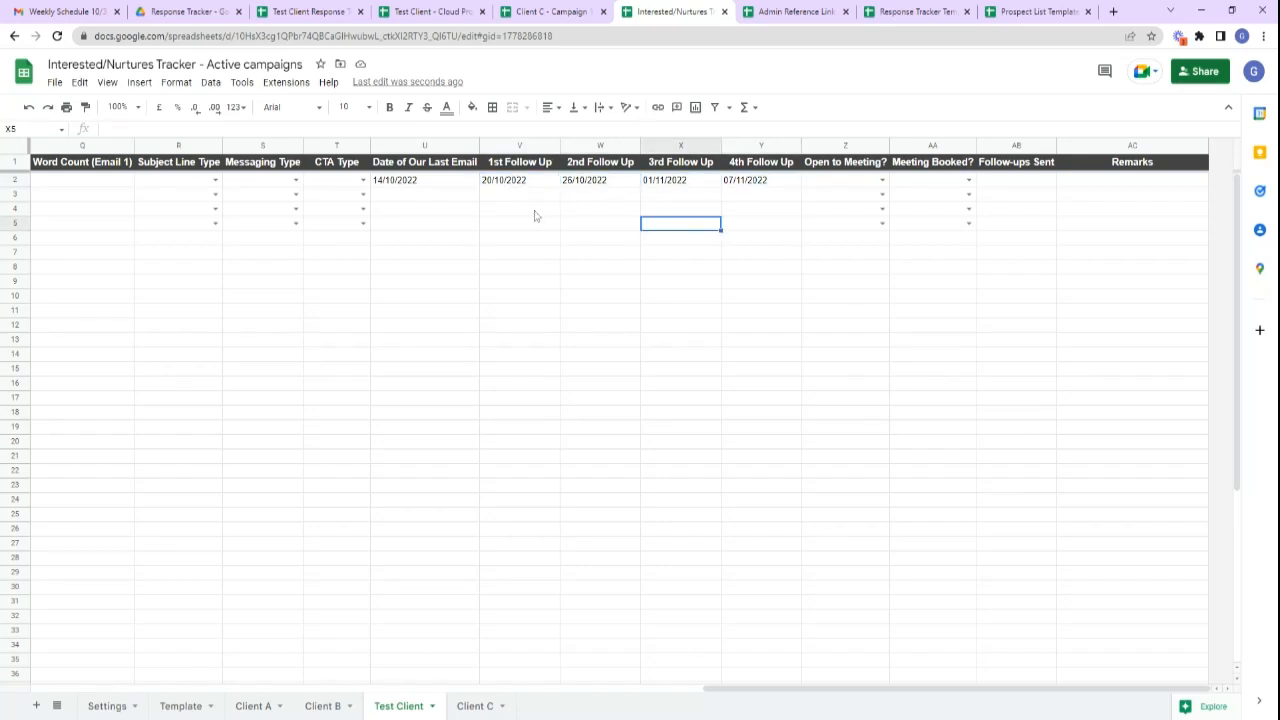
Change the 1st Follow Up date in row 2 to 21/10/2022.
double_click(514, 186)
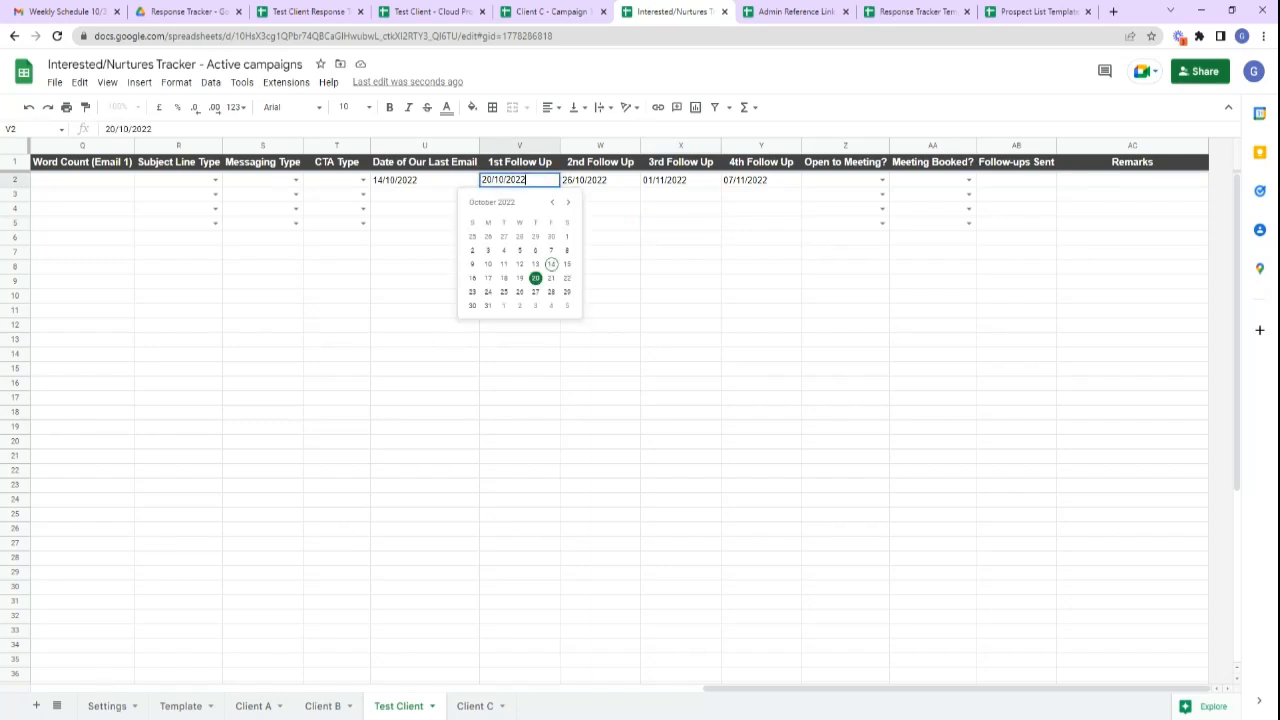
left_click(550, 278)
left_click(547, 272)
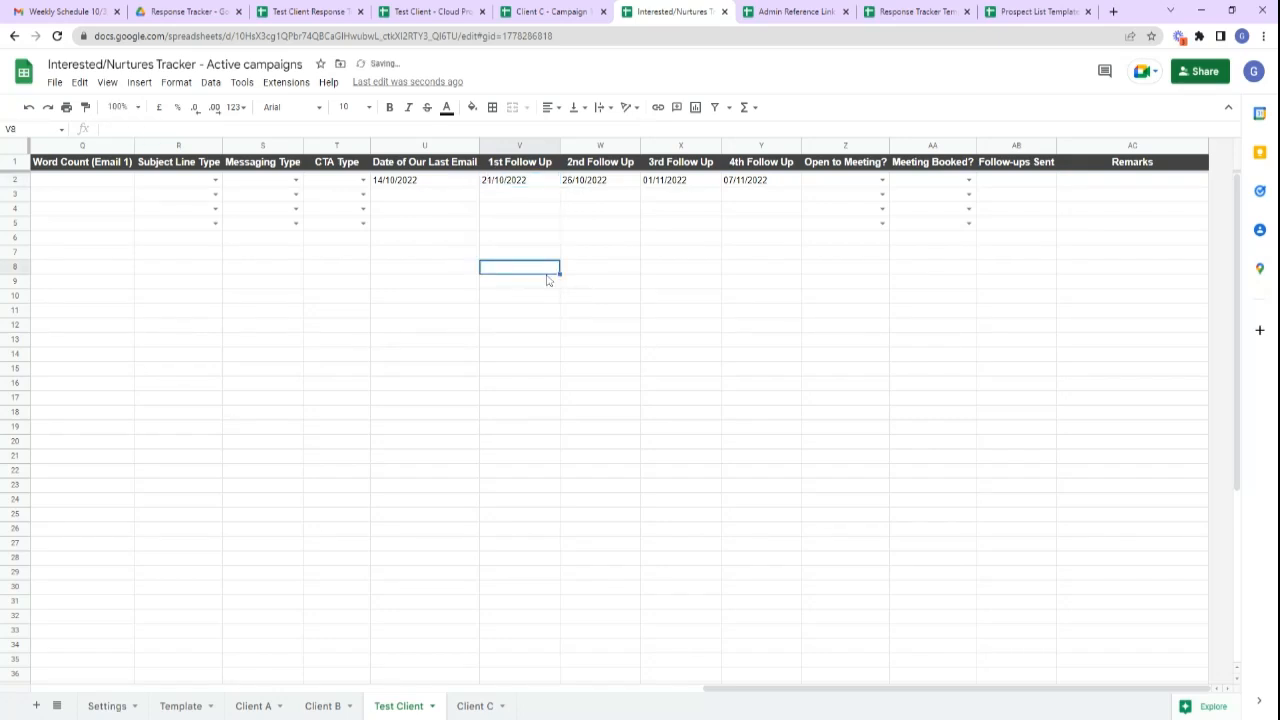
left_click(650, 238)
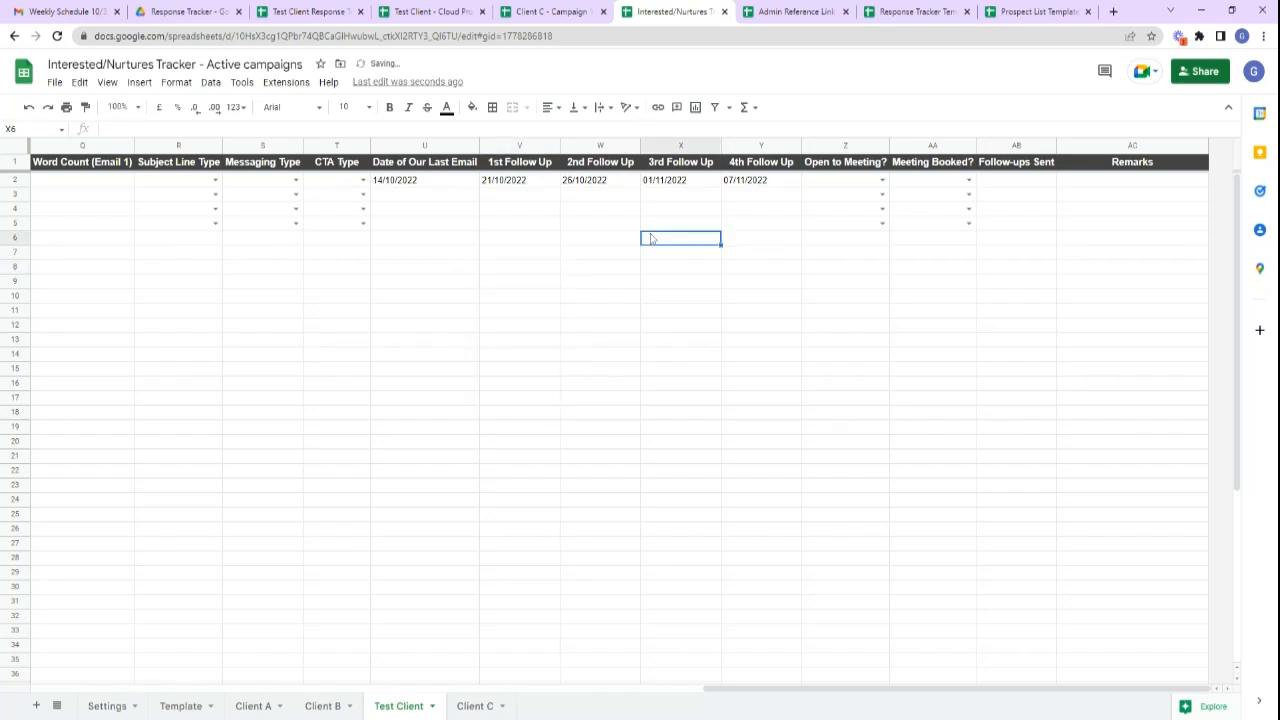
Set both Open to Meeting? and Meeting Booked? to Yes in row 2.
left_click(882, 180)
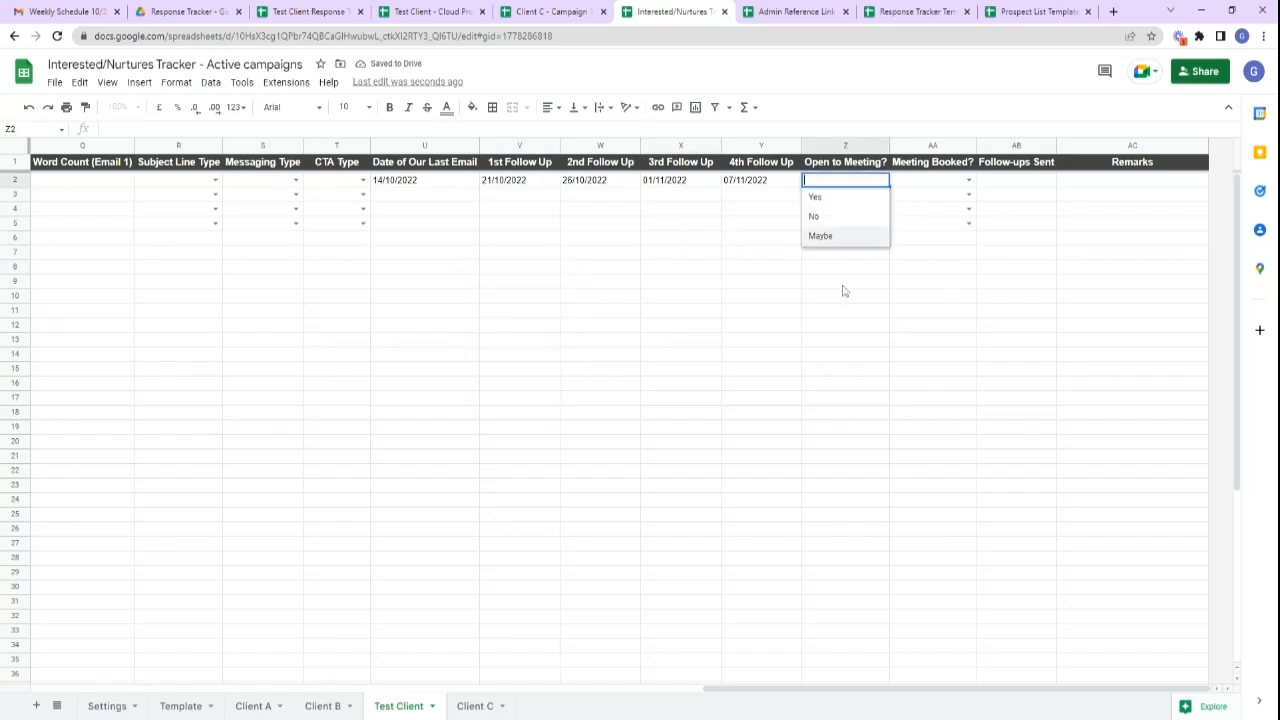
left_click(838, 200)
left_click(952, 313)
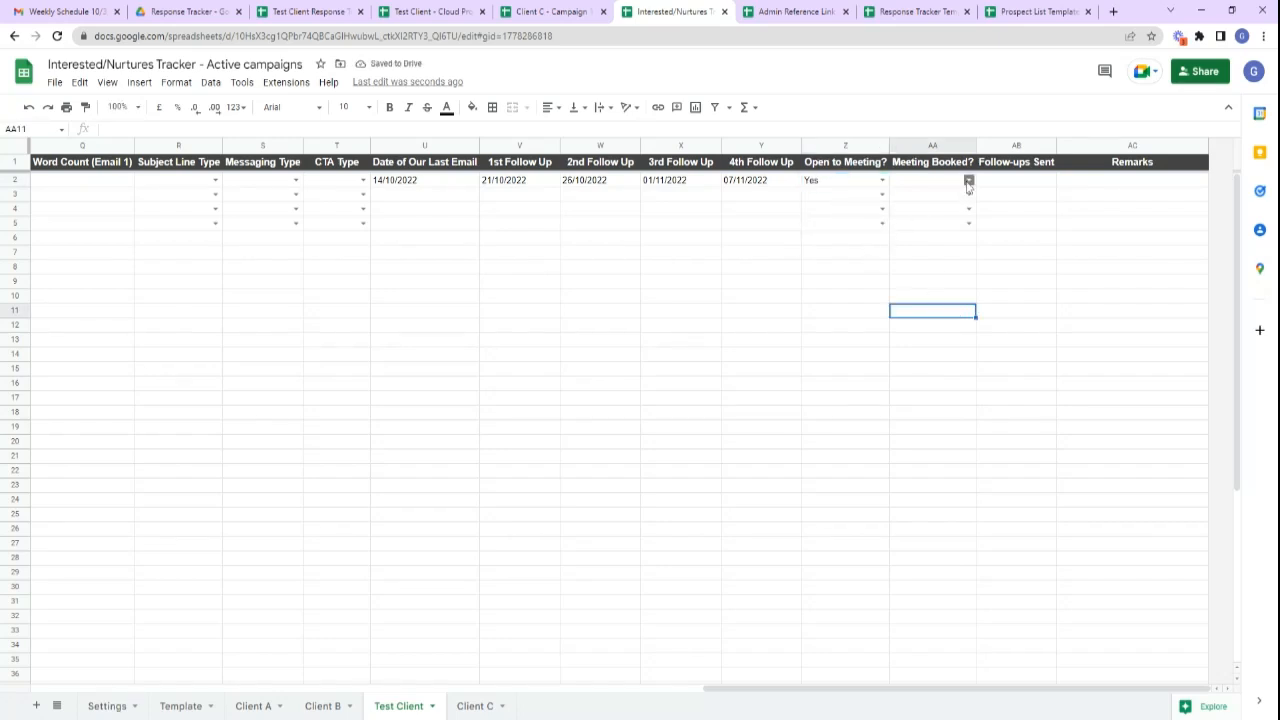
left_click(968, 180)
left_click(924, 199)
left_click(918, 318)
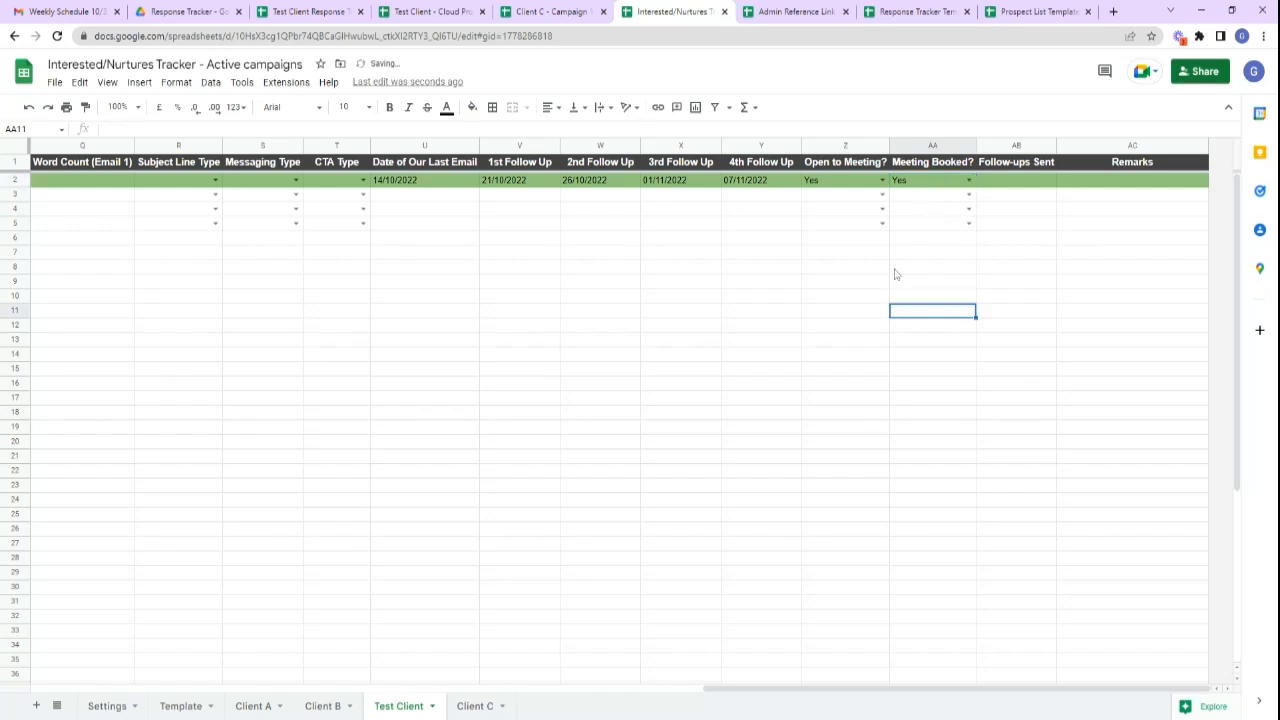
Switch Meeting Booked? in row 2 to No and then to Cancelled.
left_click(968, 180)
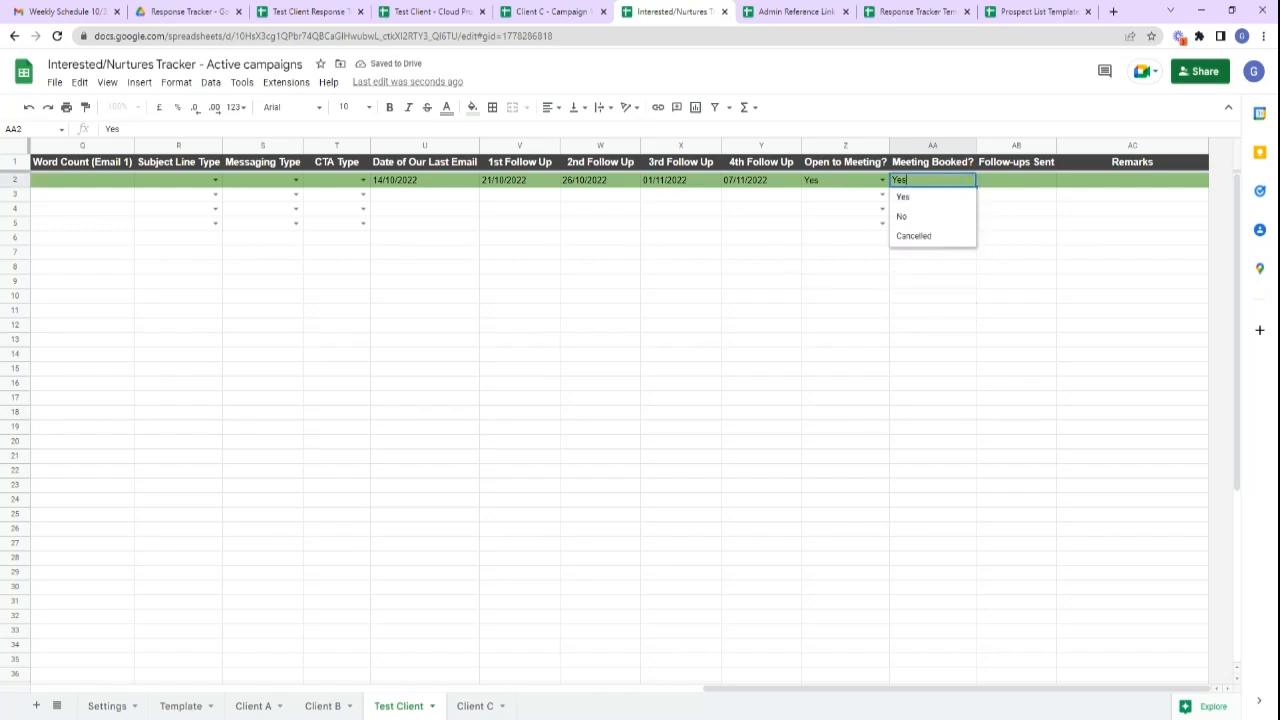
left_click(918, 218)
left_click(968, 182)
left_click(932, 234)
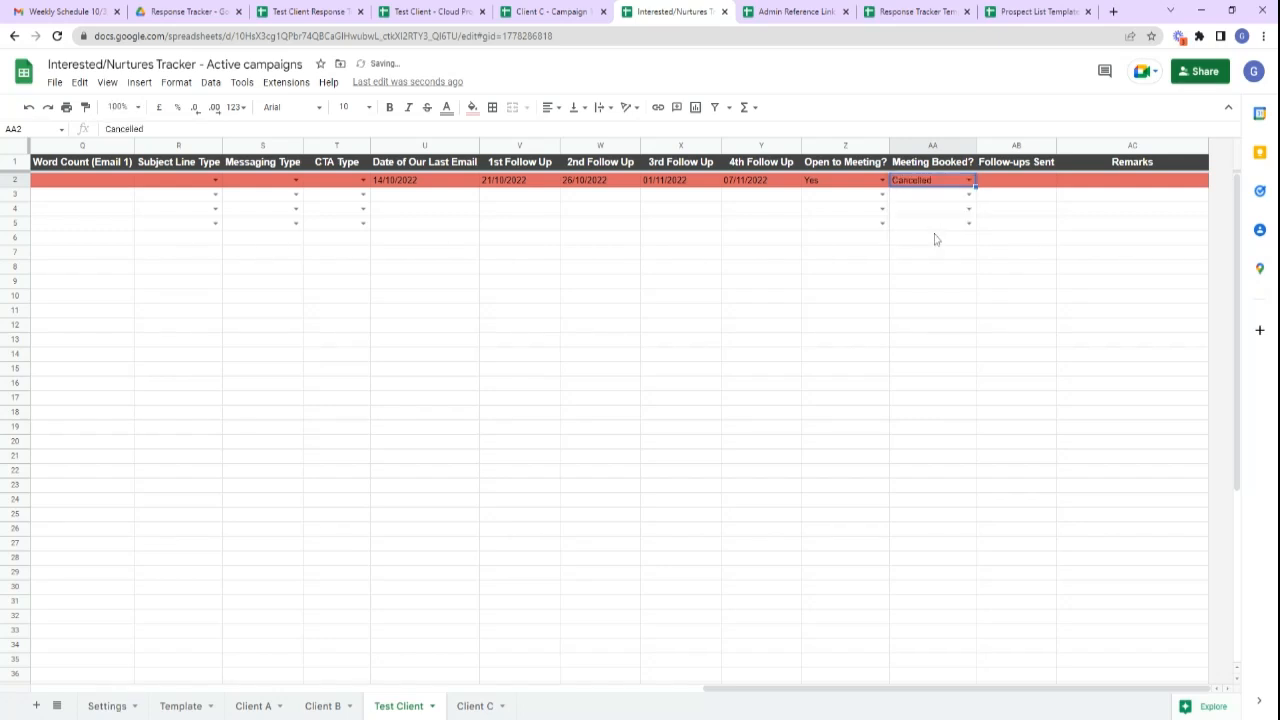
left_click(968, 180)
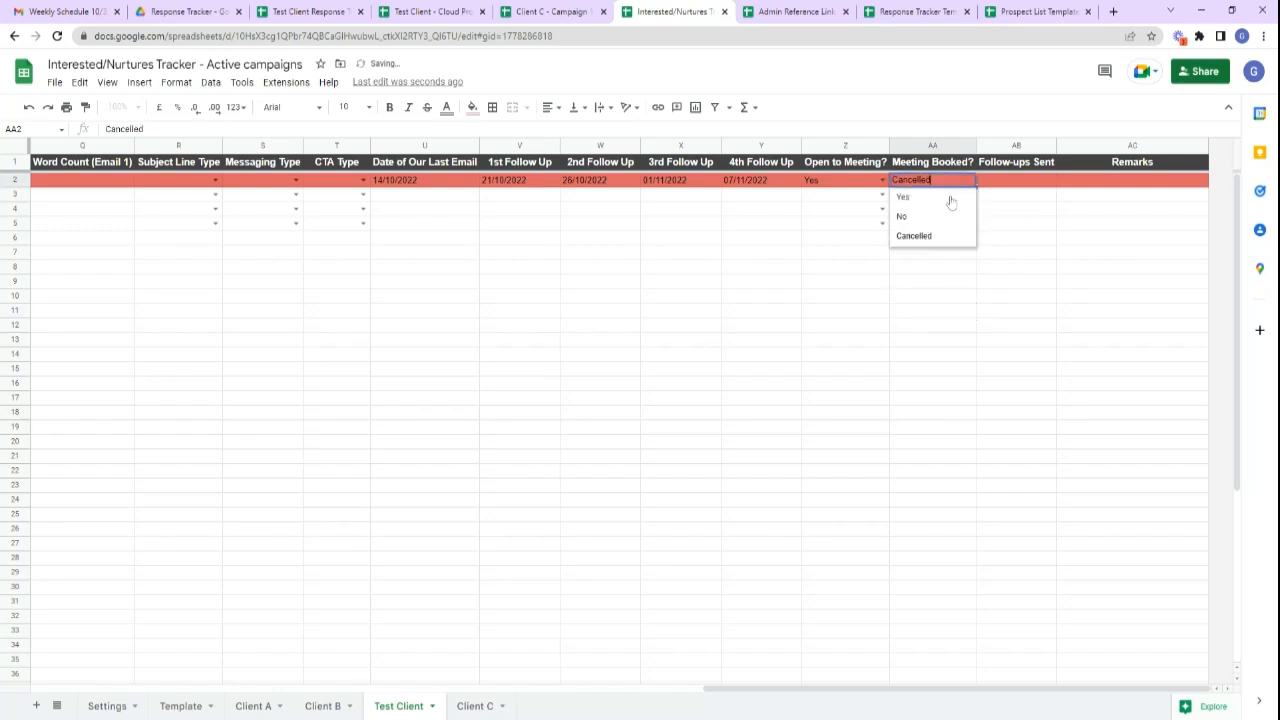
left_click(981, 299)
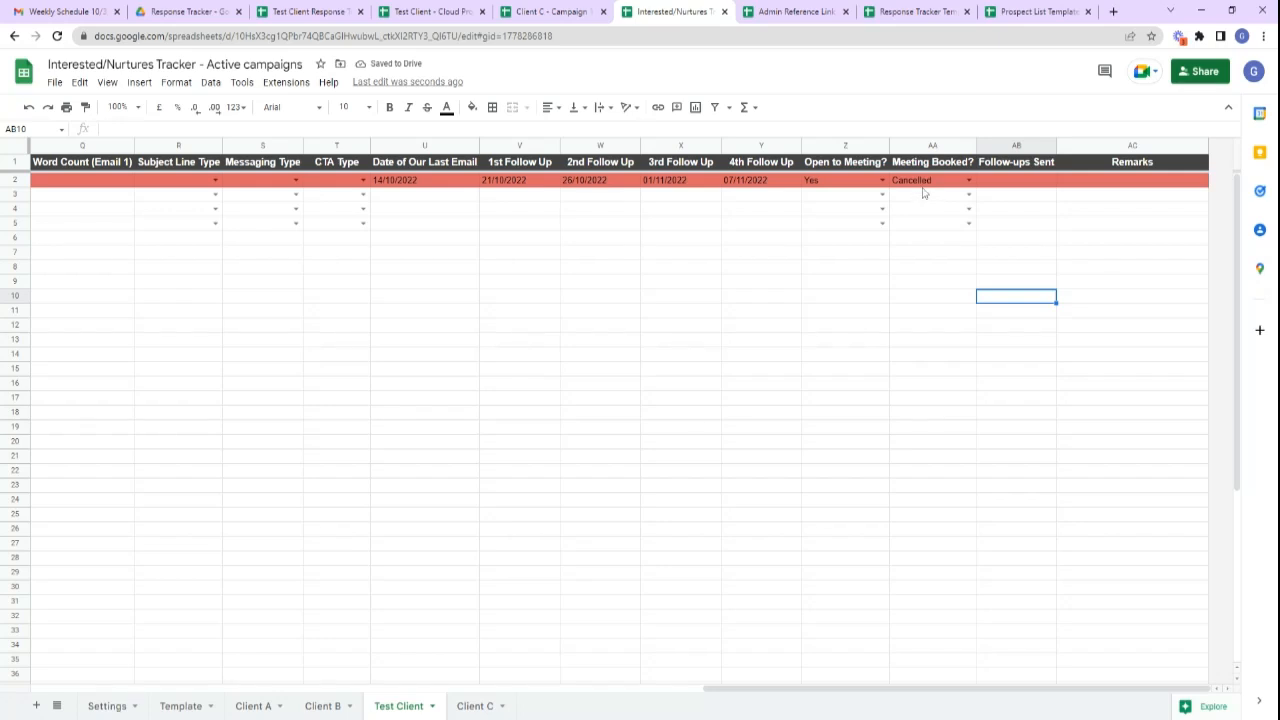
Clear Meeting Booked? in row 2 and set Open to Meeting? to No.
left_click(931, 179)
key("Delete")
left_click(932, 309)
left_click(881, 180)
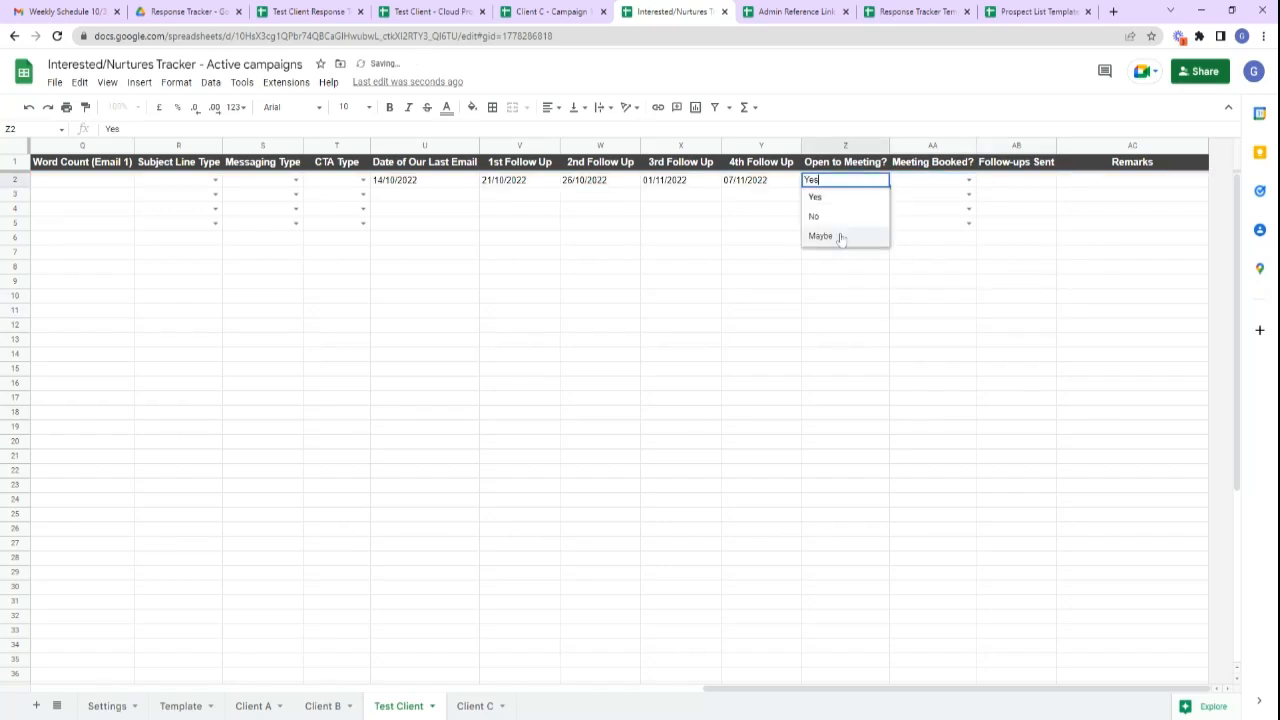
left_click(826, 214)
left_click(924, 270)
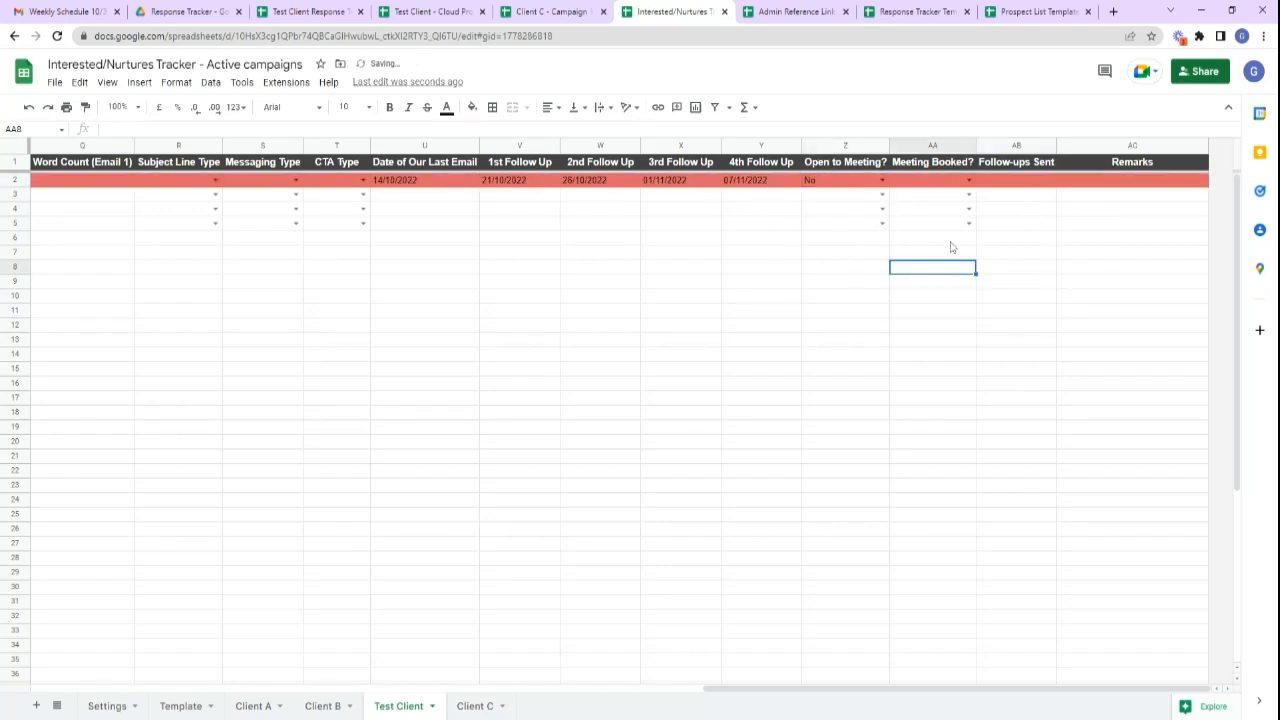
left_click_drag(793, 690, 80, 650)
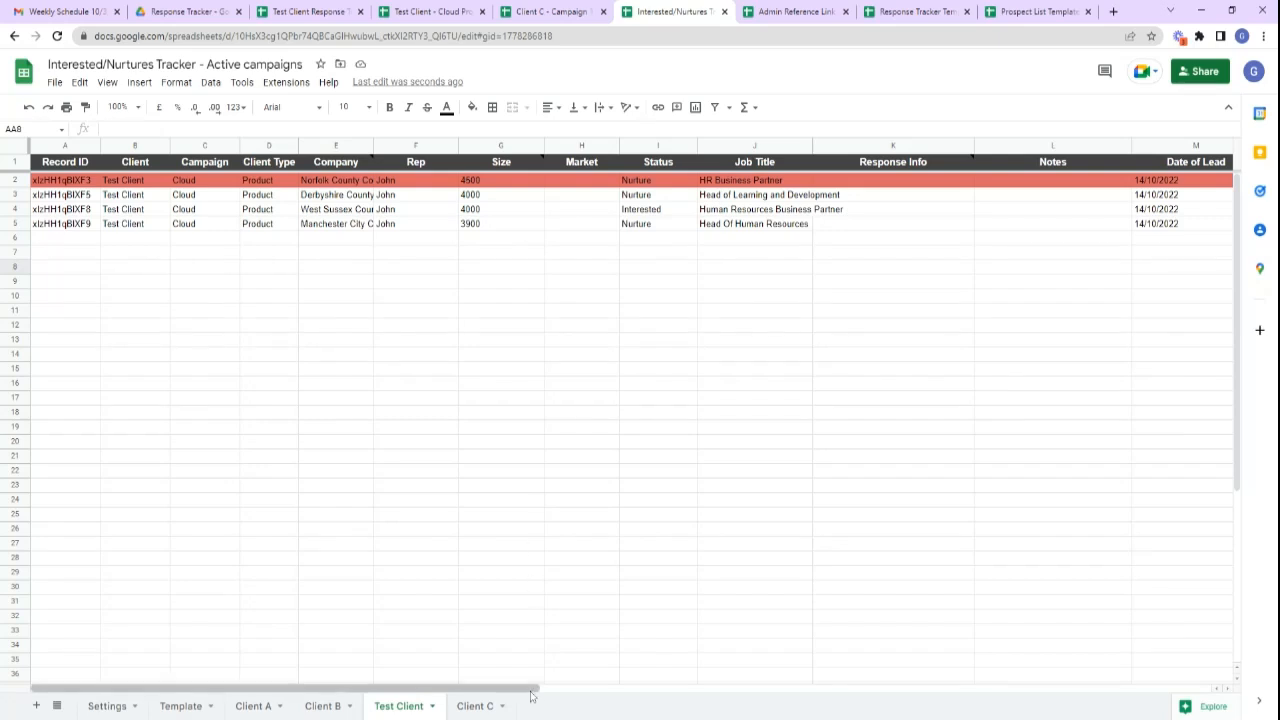
left_click_drag(535, 688, 329, 657)
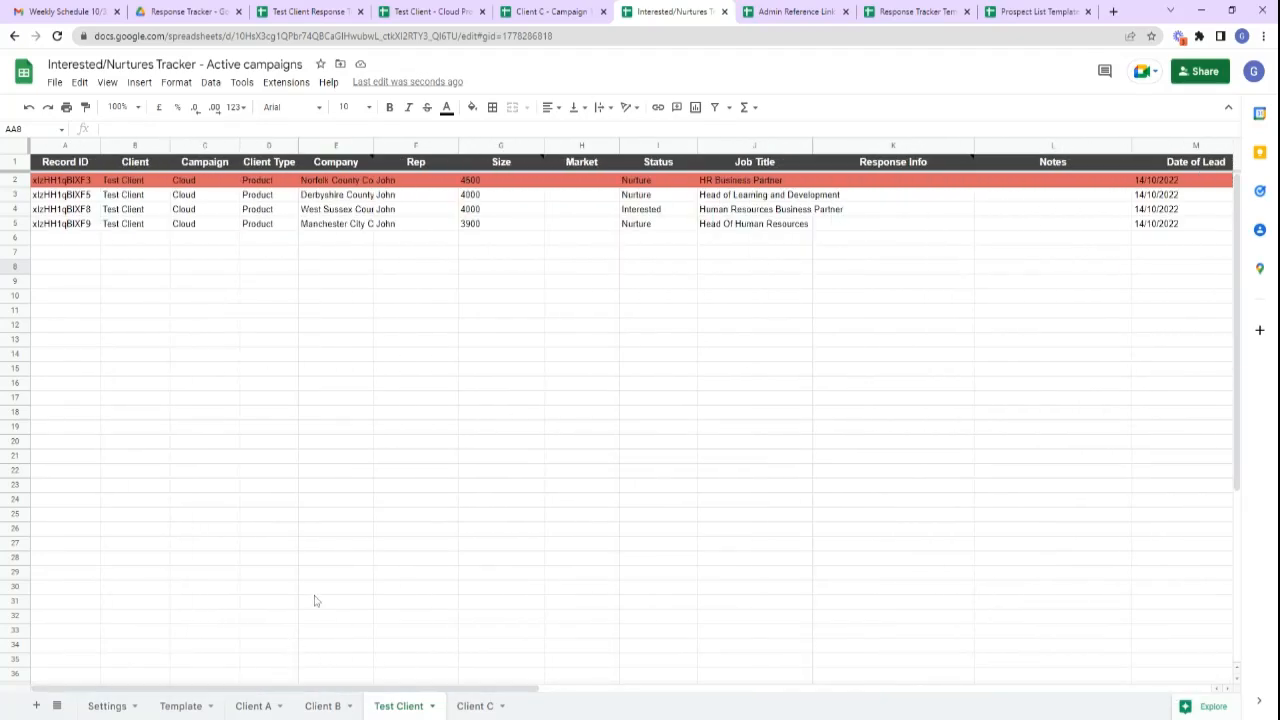